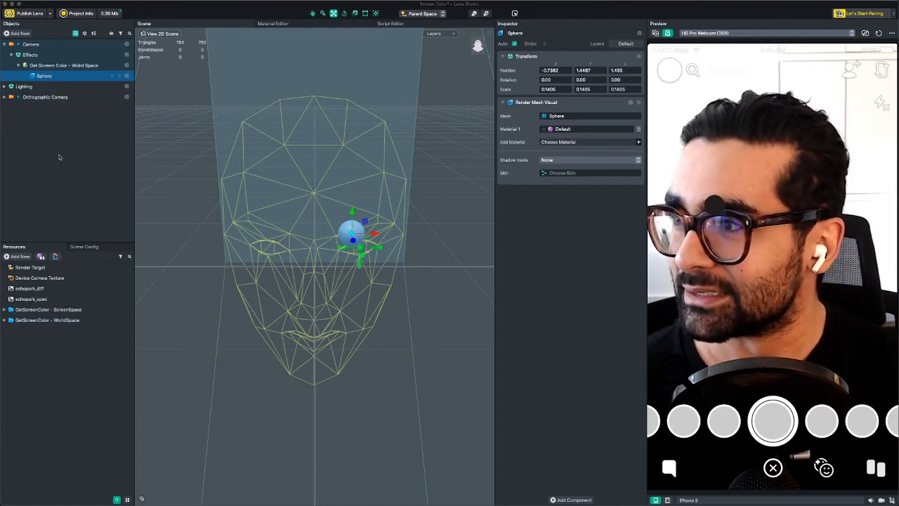
pyautogui.press('XF86AudioMute')
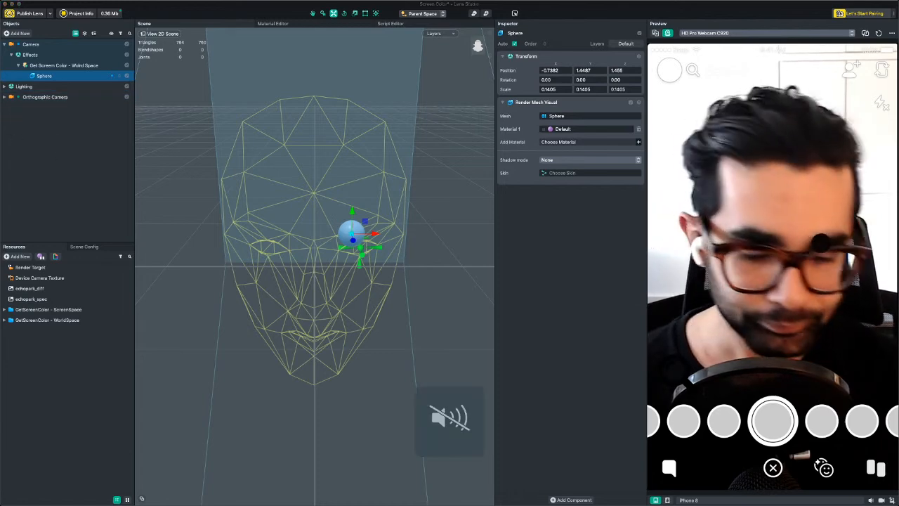
pyautogui.click(31, 44)
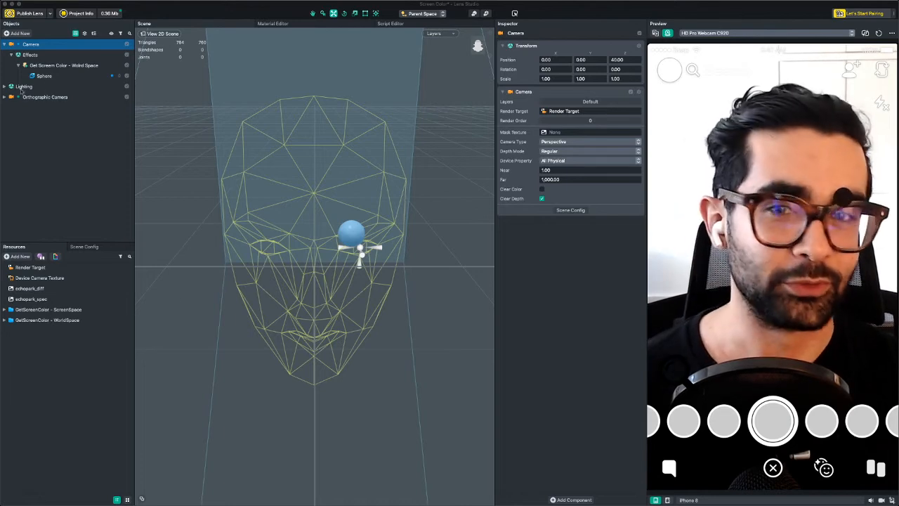
pyautogui.click(5, 45)
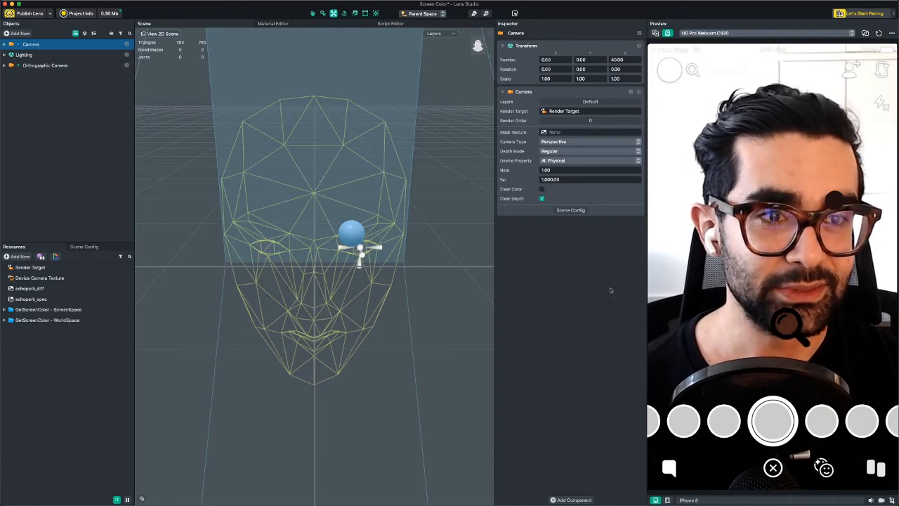
pyautogui.click(5, 43)
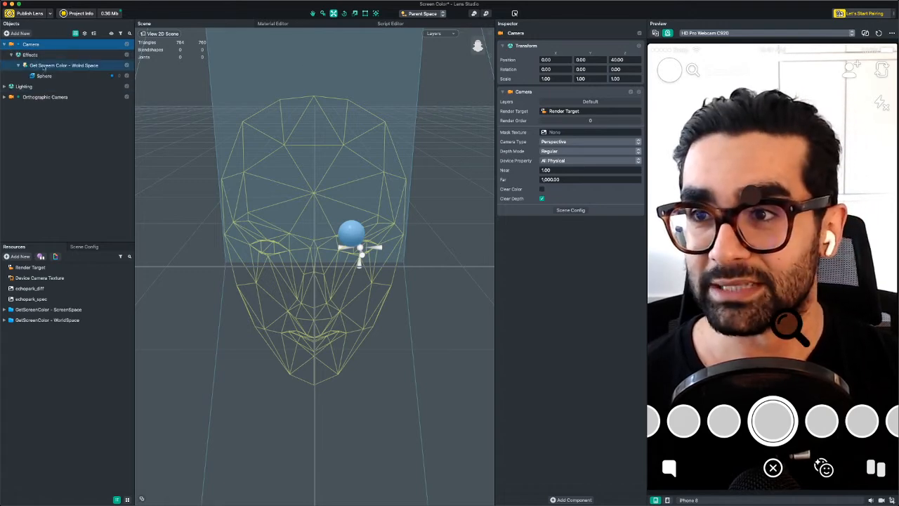
# Move the Sphere forward to a Z position of about 4.8 and up to a Y position of about 2.44
pyautogui.click(44, 76)
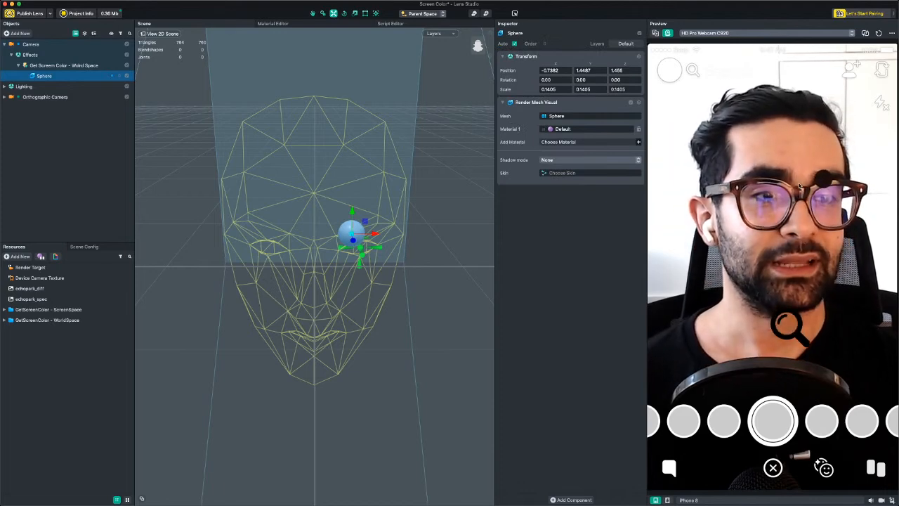
pyautogui.moveTo(353, 240); pyautogui.dragTo(357, 260)
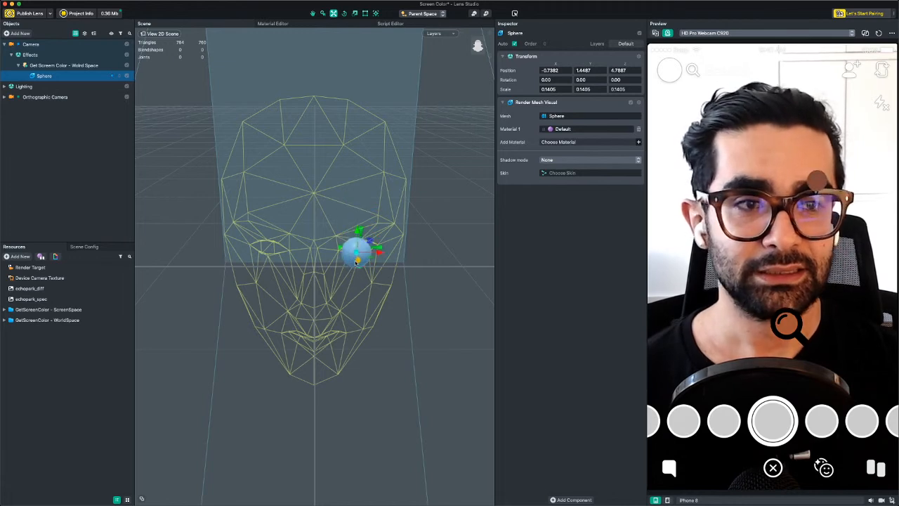
pyautogui.moveTo(357, 229)
pyautogui.mouseDown()
pyautogui.moveTo(358, 199)
pyautogui.moveTo(356, 215)
pyautogui.mouseUp()
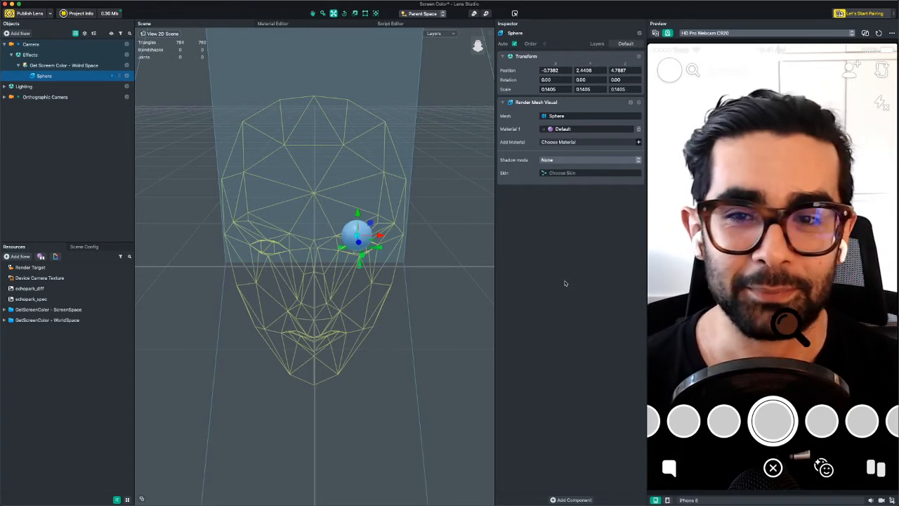
# Leave the Screen Color project and create a new blank project
pyautogui.press('super+n')
pyautogui.click(430, 256)
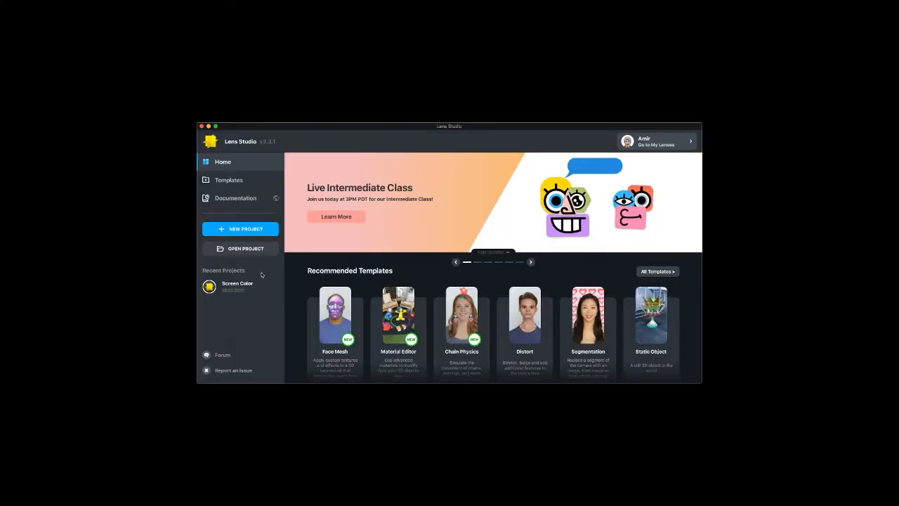
pyautogui.click(255, 229)
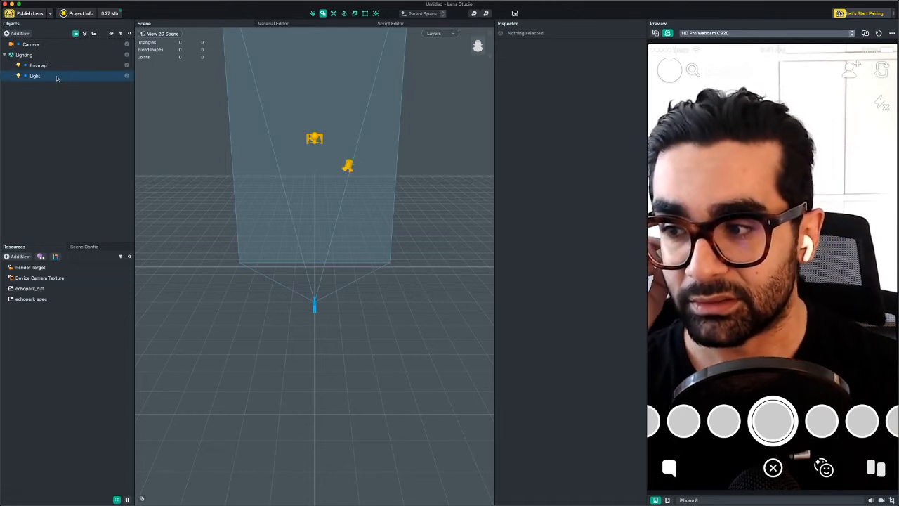
# Add a Screen Image object to the scene
pyautogui.click(21, 34)
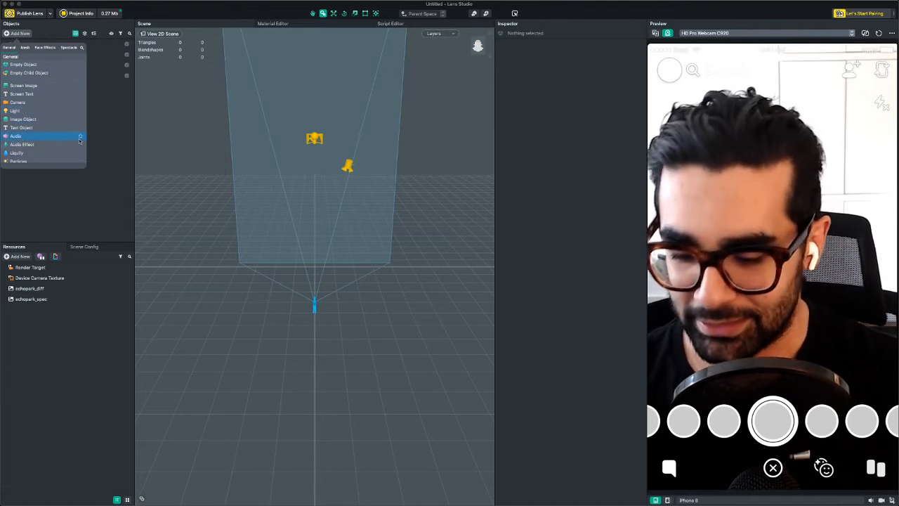
pyautogui.write('scr')
pyautogui.press('Up')
pyautogui.press('Up')
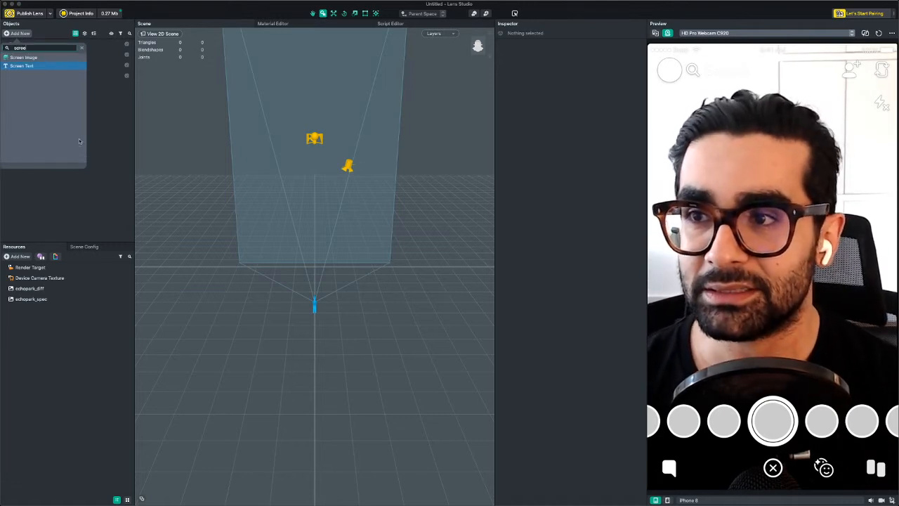
pyautogui.press('Escape')
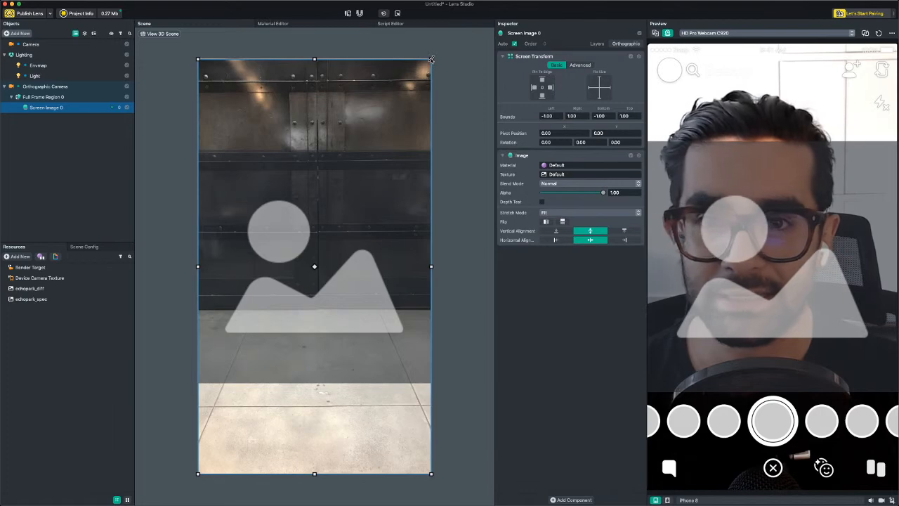
# Shrink the screen image to a small square and place it near the screen centre, with bounds about -0.09, 0.22, -0.07 and 0.10
pyautogui.moveTo(431, 59); pyautogui.dragTo(234, 438)
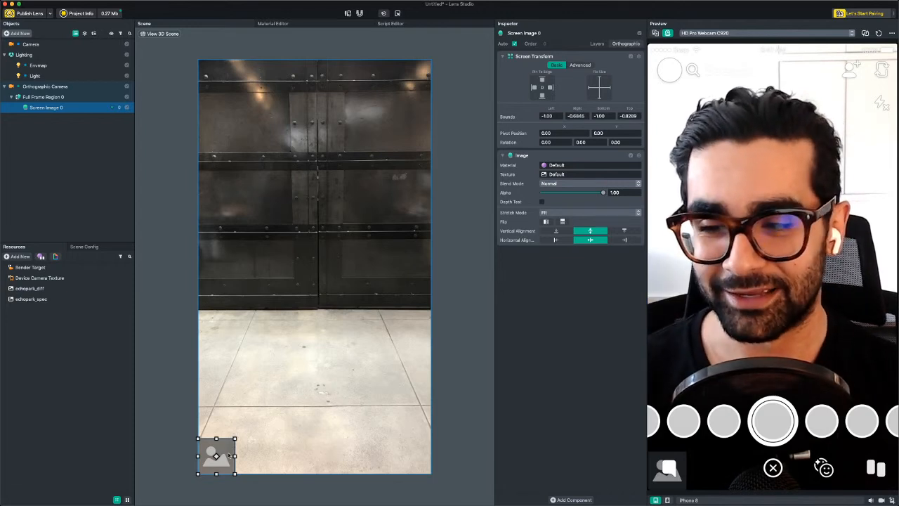
pyautogui.moveTo(228, 455); pyautogui.dragTo(324, 249)
pyautogui.moveTo(327, 271); pyautogui.dragTo(336, 279)
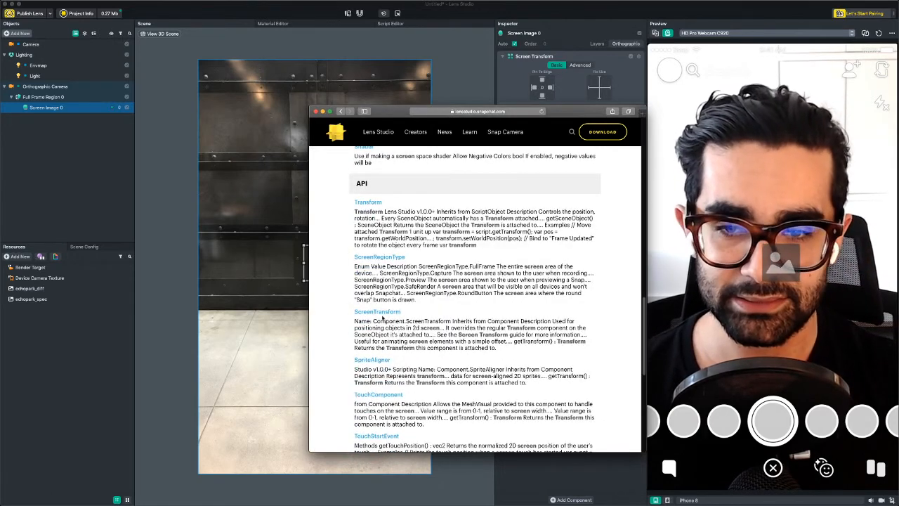
# Open the ScreenTransform API reference and copy the complete example script that moves the ScreenTransform to match touch events
pyautogui.click(379, 312)
pyautogui.scroll(-10, 395, 318)
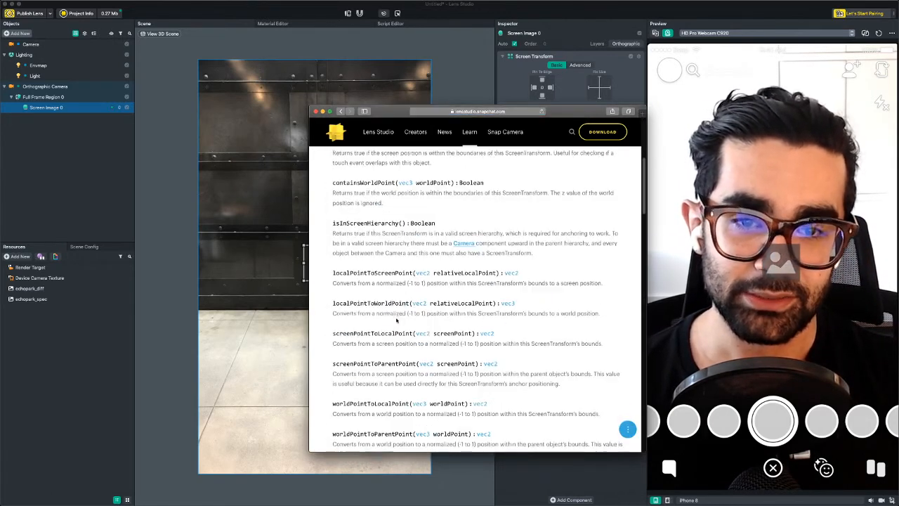
pyautogui.scroll(-1, 396, 320)
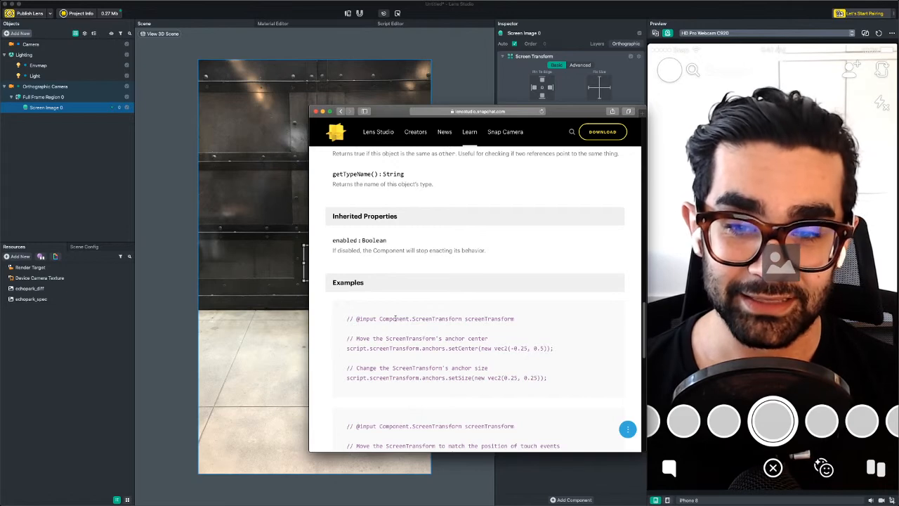
pyautogui.scroll(-5, 343, 309)
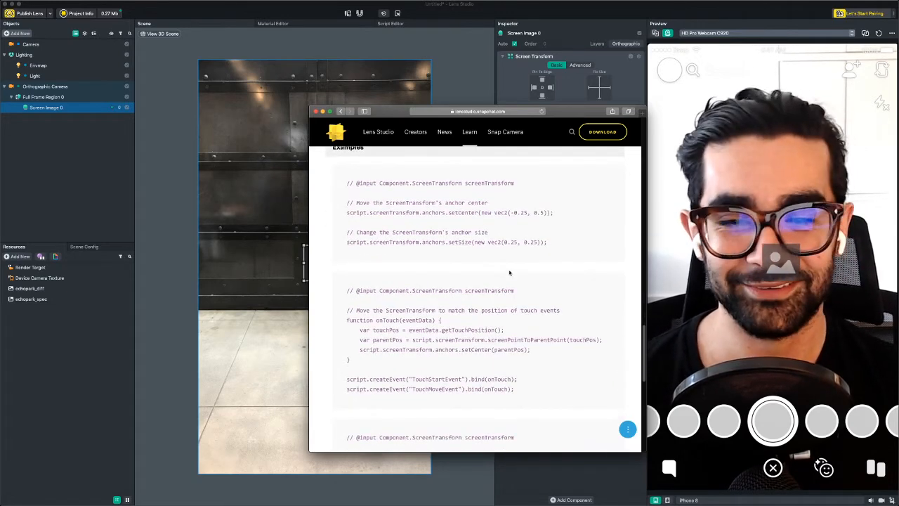
pyautogui.scroll(3, 457, 321)
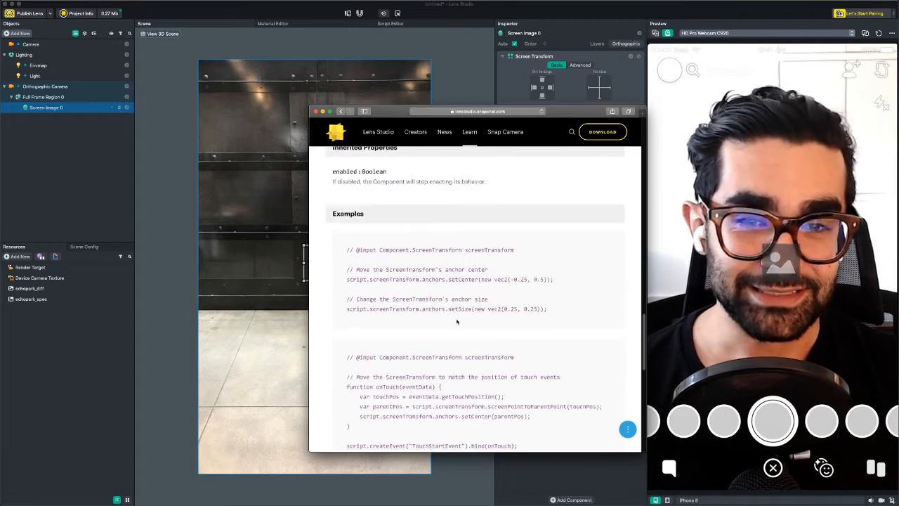
pyautogui.scroll(-2, 458, 325)
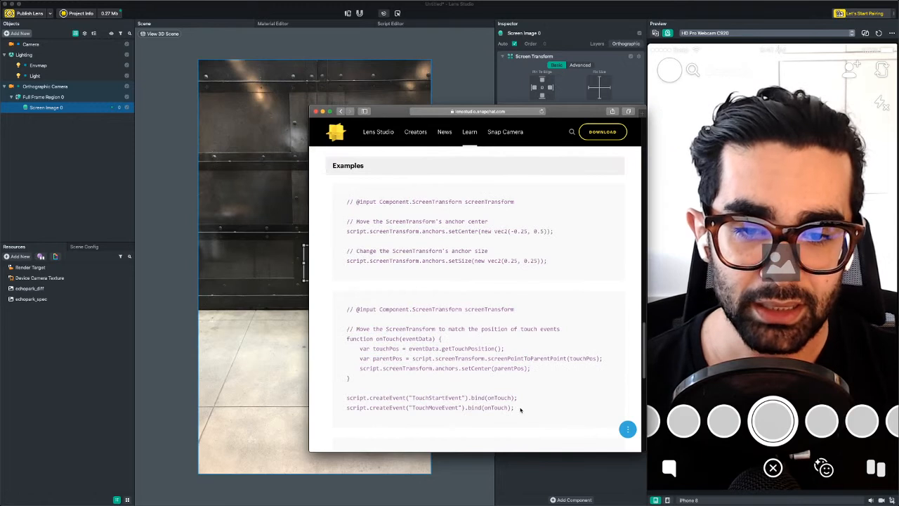
pyautogui.scroll(-1, 500, 407)
pyautogui.moveTo(347, 296); pyautogui.dragTo(495, 383)
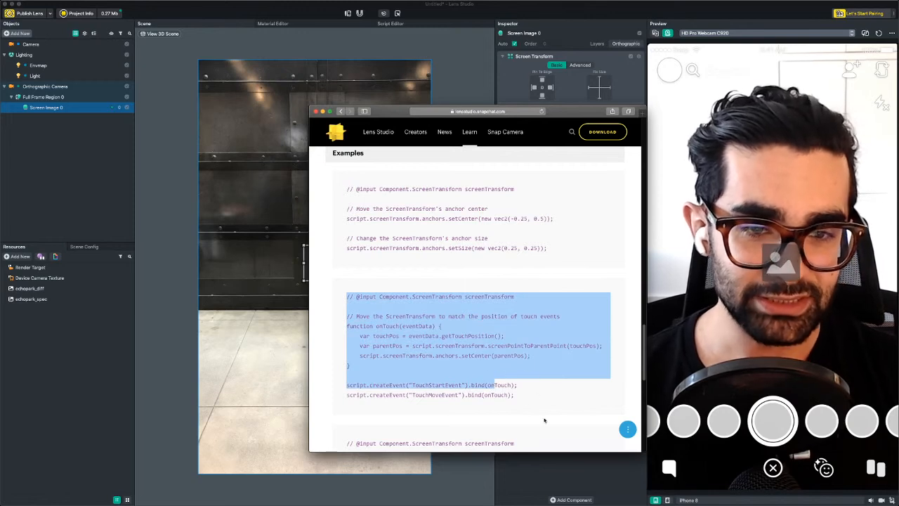
pyautogui.click(531, 396)
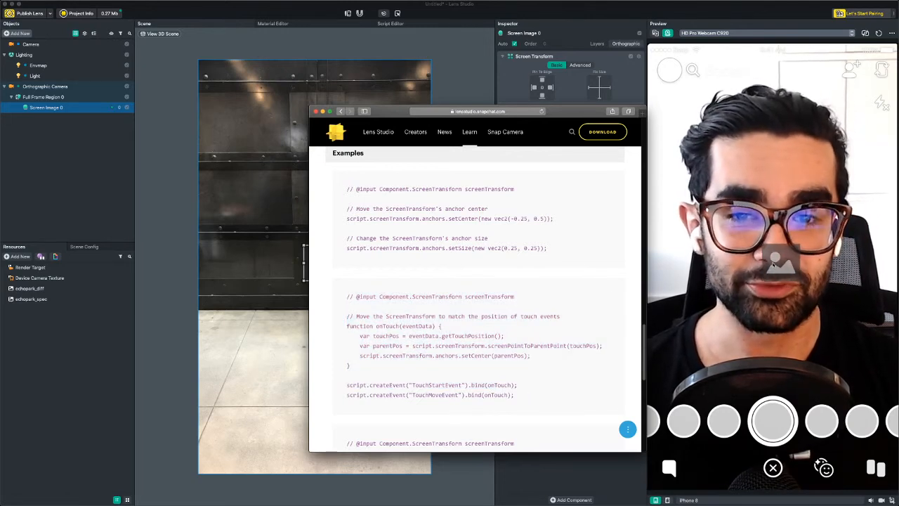
pyautogui.moveTo(514, 395); pyautogui.dragTo(346, 298)
pyautogui.press('super+c')
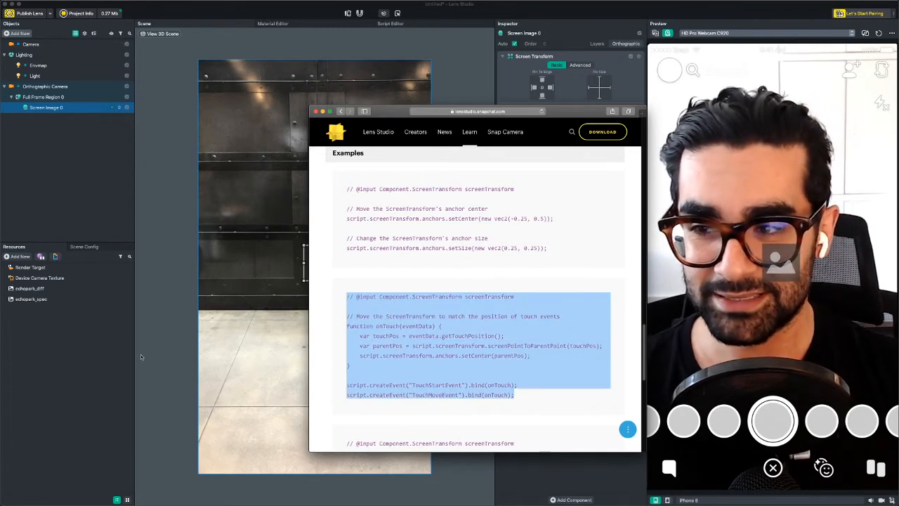
# Add a new Script resource to the project and open it for editing
pyautogui.click(85, 354)
pyautogui.click(21, 257)
pyautogui.write('scr')
pyautogui.click(16, 281)
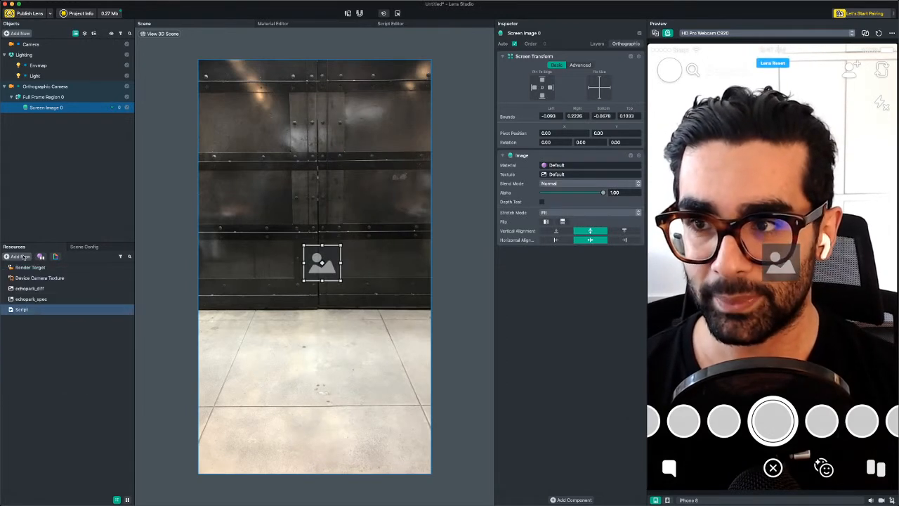
pyautogui.click(19, 311)
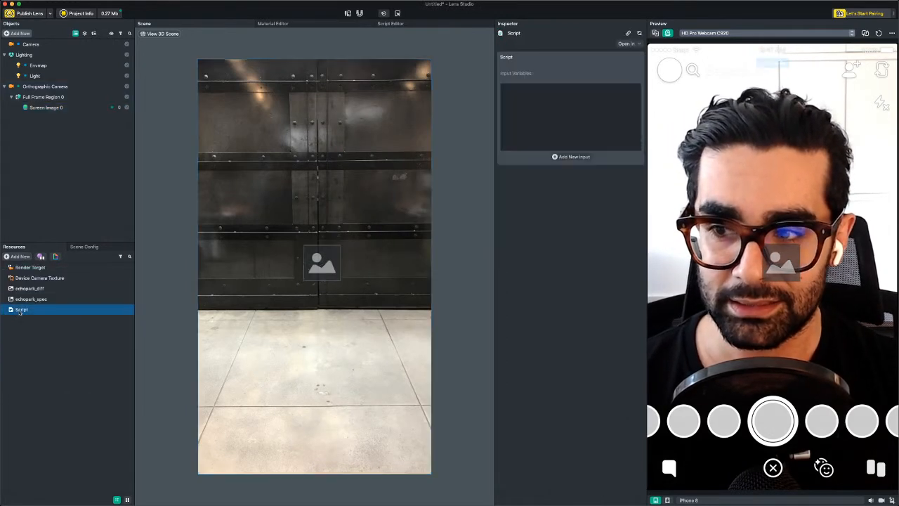
pyautogui.doubleClick(26, 309)
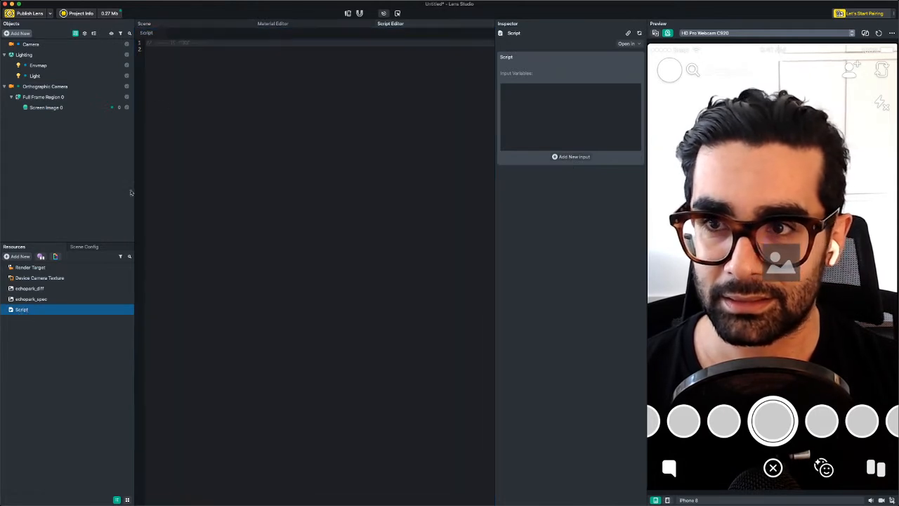
# Rename the new script resource as GetScreenColor
pyautogui.click(36, 311)
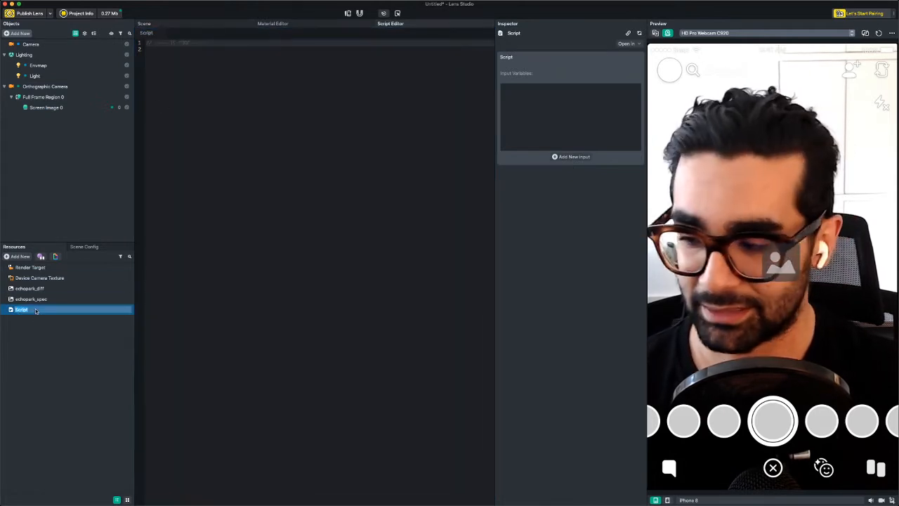
pyautogui.write('GetScreenCo')
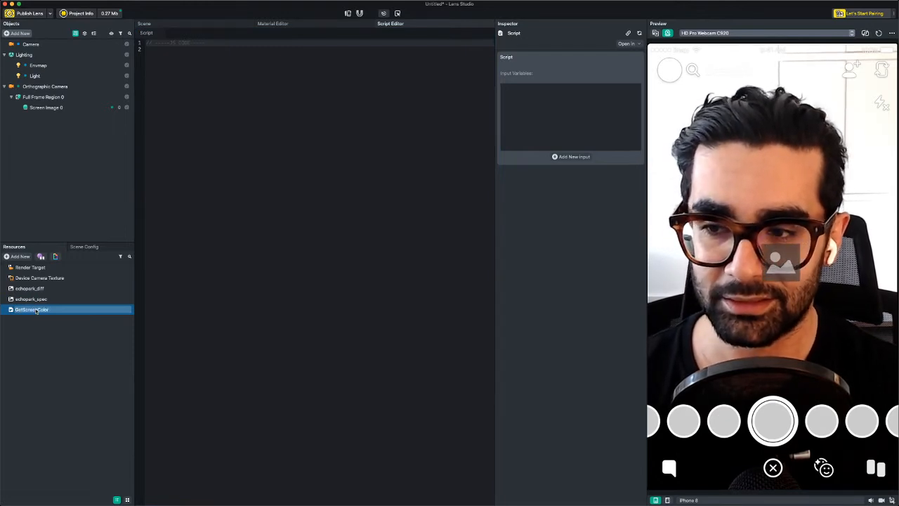
pyautogui.write('lor')
pyautogui.press('Return')
# Paste the copied touch example into the script and delete its comment about moving the ScreenTransform to match touch events
pyautogui.click(199, 105)
pyautogui.press('super+v')
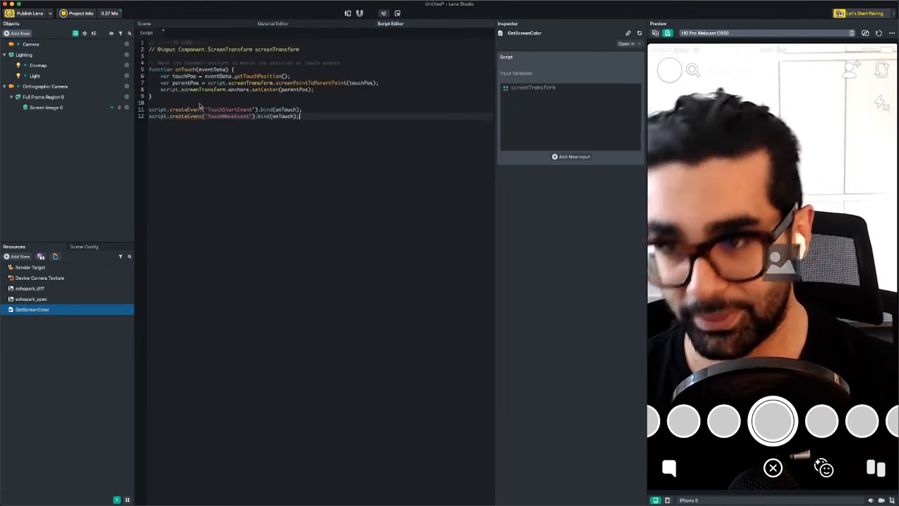
pyautogui.moveTo(356, 64); pyautogui.dragTo(142, 65)
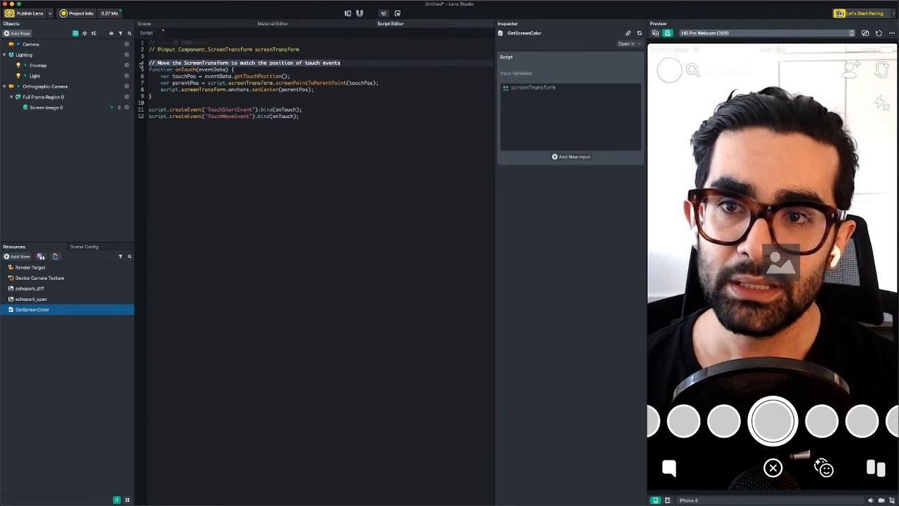
pyautogui.press('BackSpace')
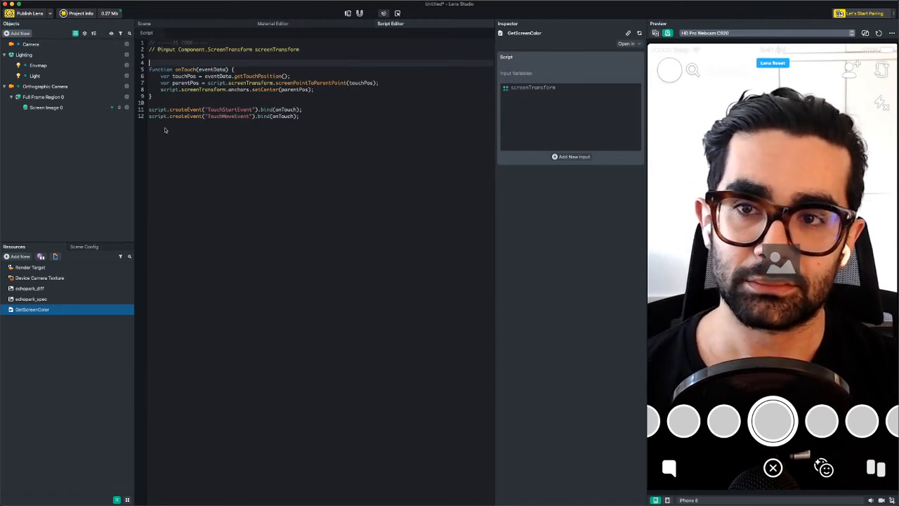
# Attach the GetScreenColor script to Screen Image 0 as a component
pyautogui.click(45, 107)
pyautogui.moveTo(28, 310); pyautogui.dragTo(590, 330)
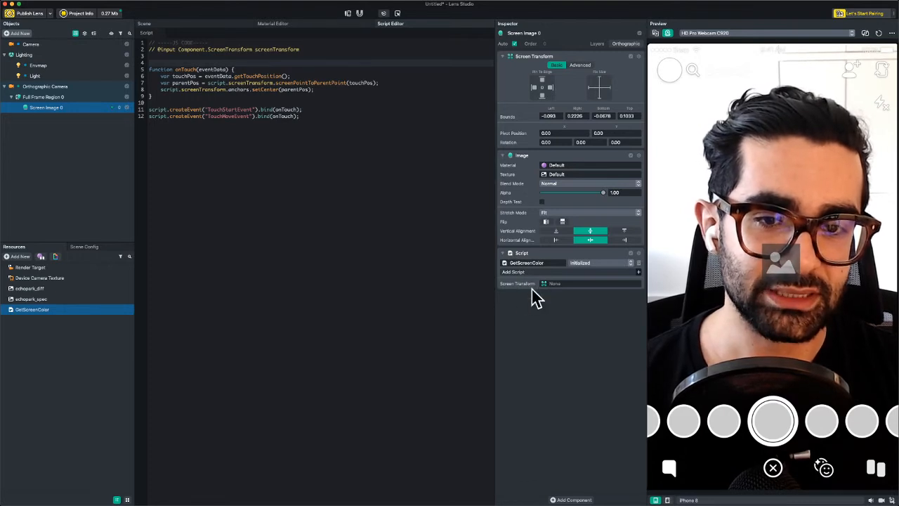
pyautogui.moveTo(309, 51); pyautogui.dragTo(120, 48)
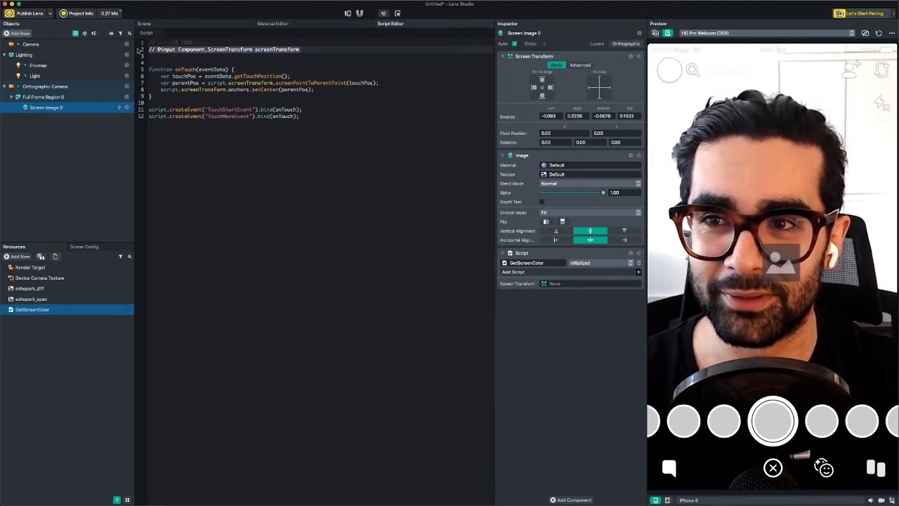
pyautogui.press('BackSpace')
pyautogui.press('BackSpace')
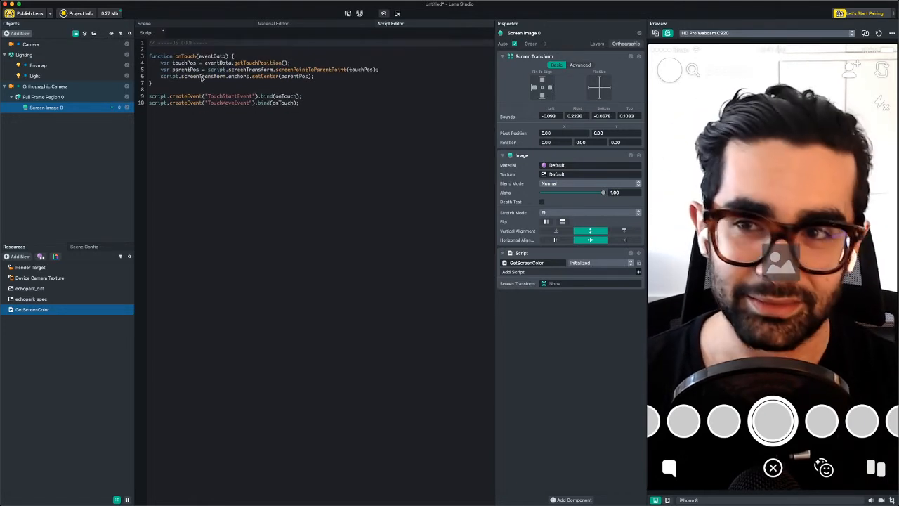
pyautogui.press('Down')
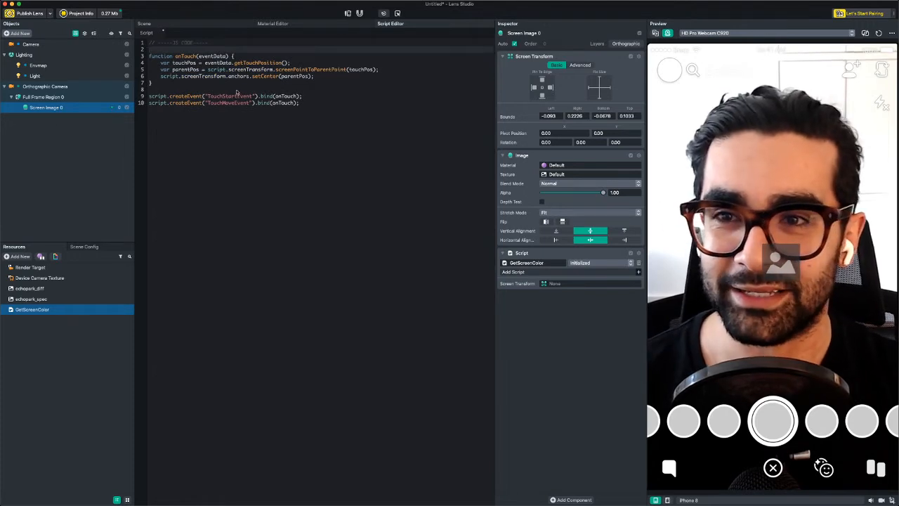
pyautogui.press('super+z')
pyautogui.press('super+z')
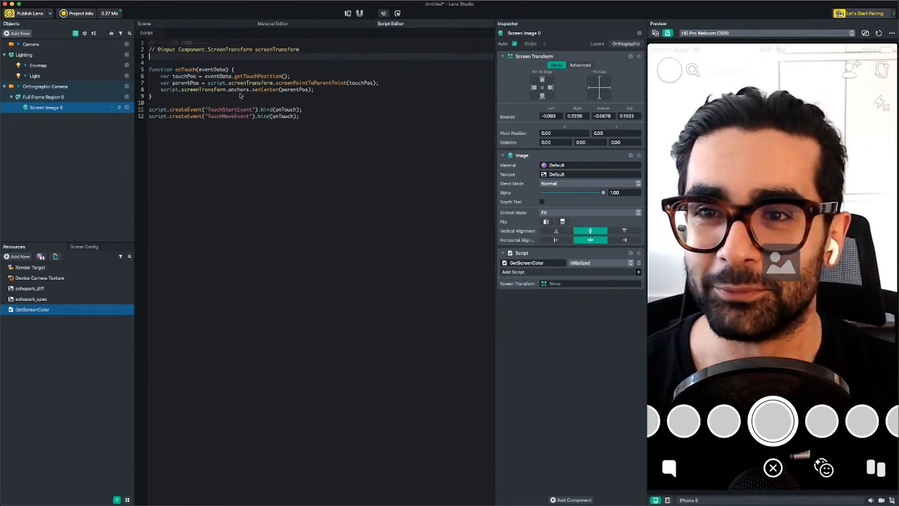
pyautogui.write('var')
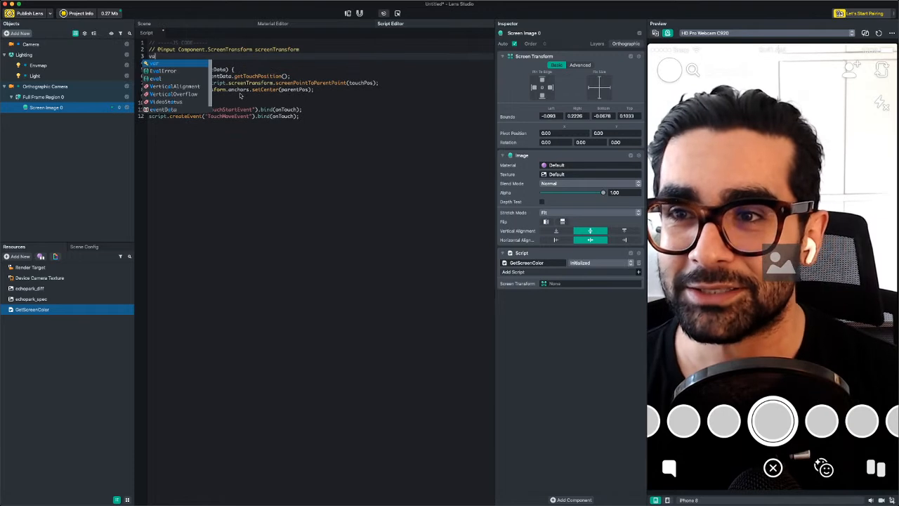
pyautogui.write(' screenTransform')
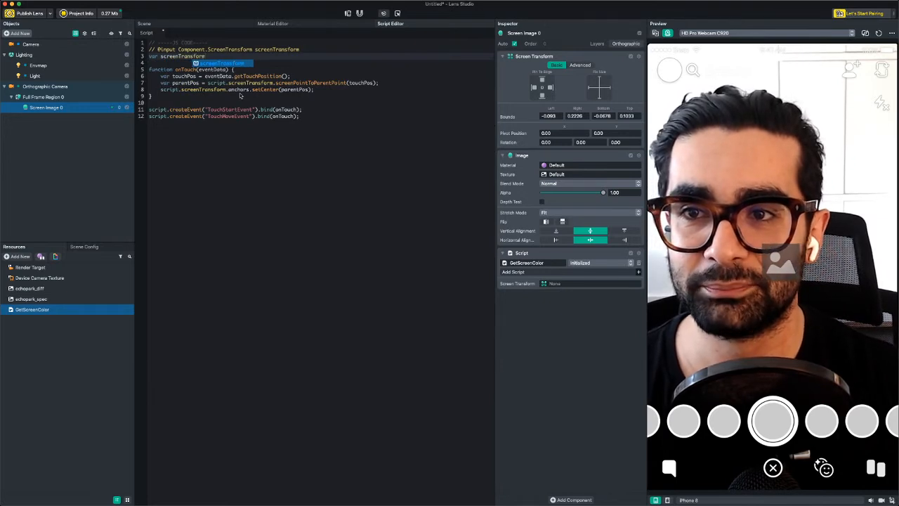
pyautogui.write(' =')
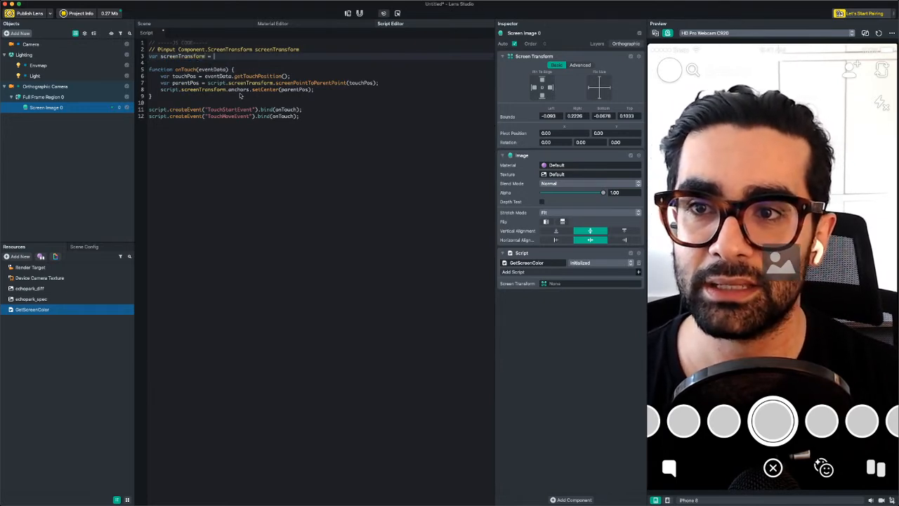
pyautogui.write(' script.gets')
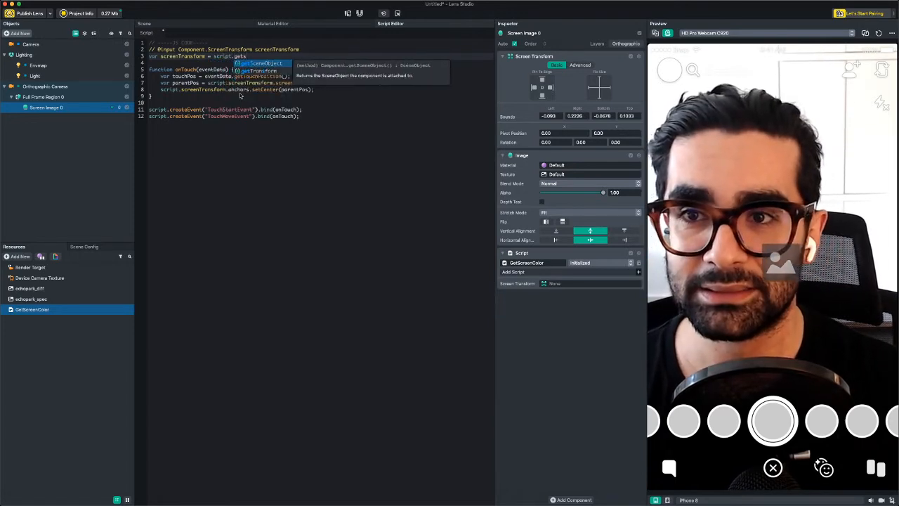
pyautogui.press('Return')
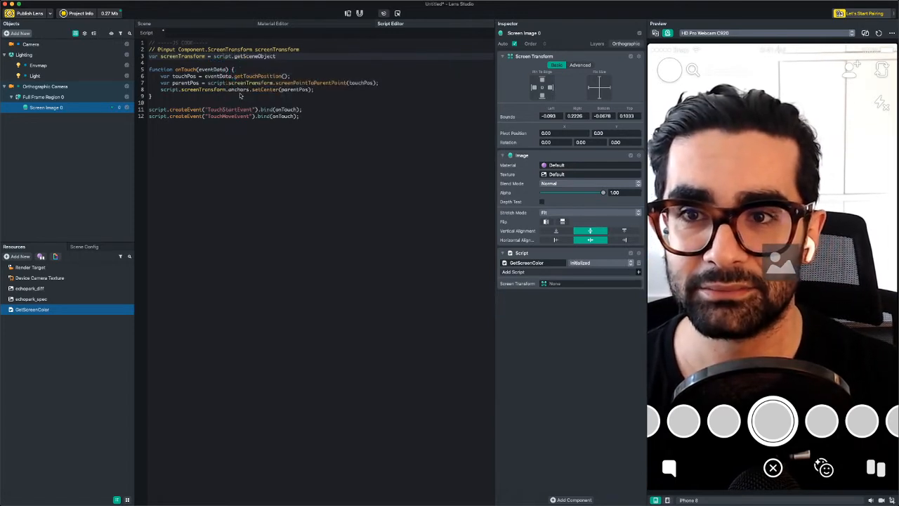
pyautogui.press('BackSpace')
pyautogui.press('BackSpace')
pyautogui.press('BackSpace')
pyautogui.press('BackSpace')
pyautogui.press('BackSpace')
pyautogui.press('BackSpace')
pyautogui.press('BackSpace')
pyautogui.press('BackSpace')
pyautogui.press('BackSpace')
pyautogui.press('BackSpace')
pyautogui.press('BackSpace')
pyautogui.press('BackSpace')
pyautogui.press('BackSpace')
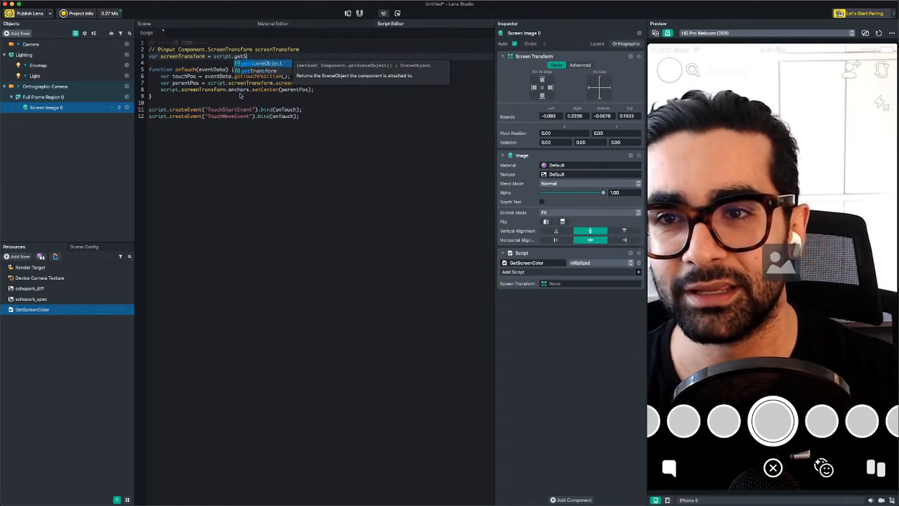
pyautogui.press('BackSpace')
pyautogui.press('BackSpace')
pyautogui.write('.has')
pyautogui.press('BackSpace')
pyautogui.press('BackSpace')
pyautogui.press('BackSpace')
pyautogui.write('ge')
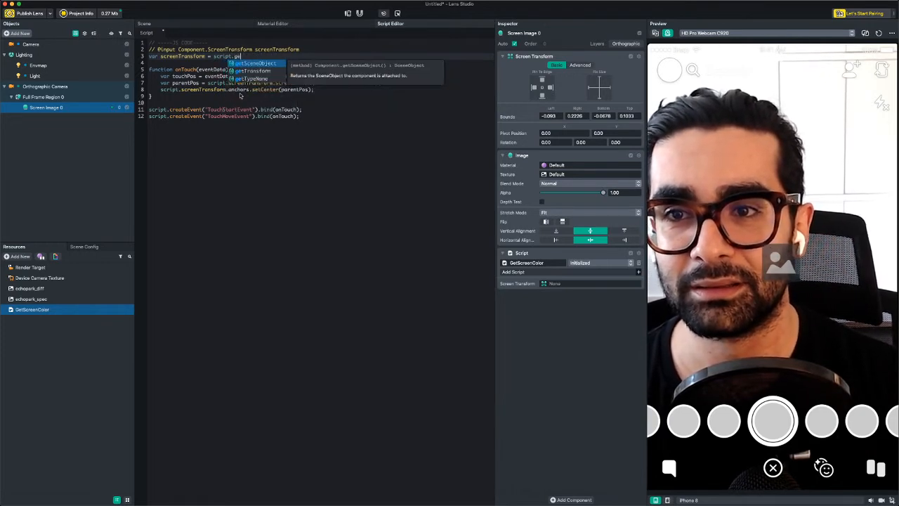
pyautogui.press('Return')
# Complete the screenTransform declaration by calling getSceneObject() and getComponent("Component.ScreenTransform") on it
pyautogui.write('().')
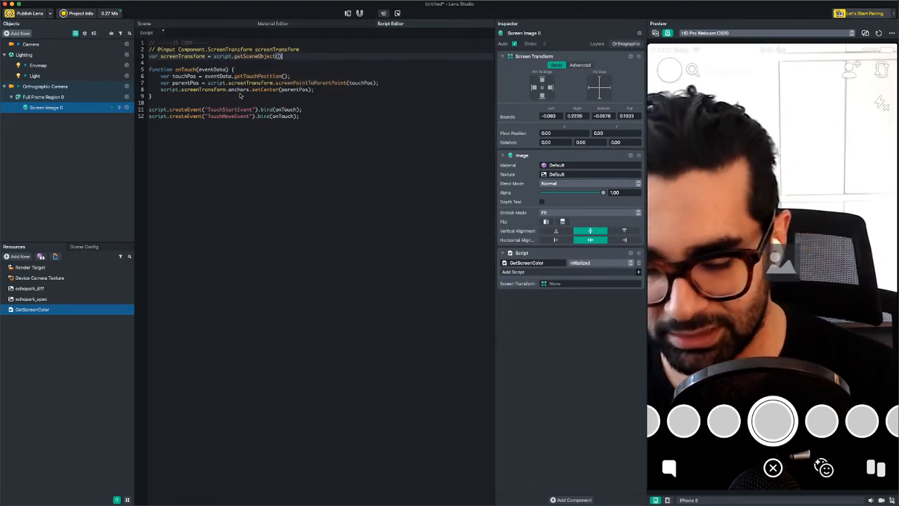
pyautogui.write('getC')
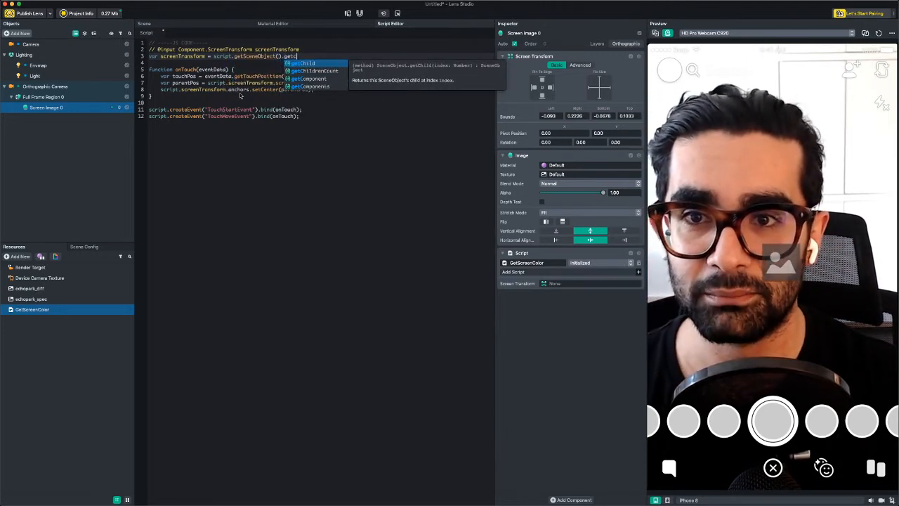
pyautogui.press('Down')
pyautogui.press('Down')
pyautogui.press('Return')
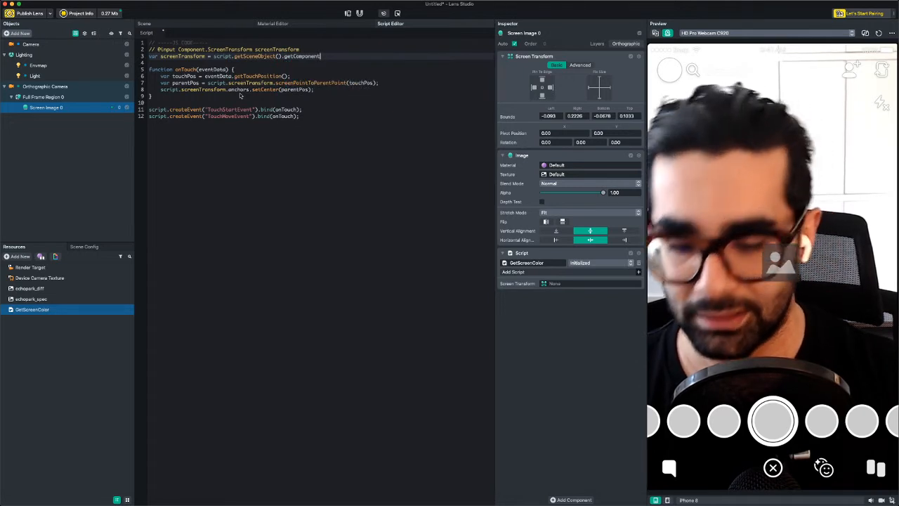
pyautogui.write('("')
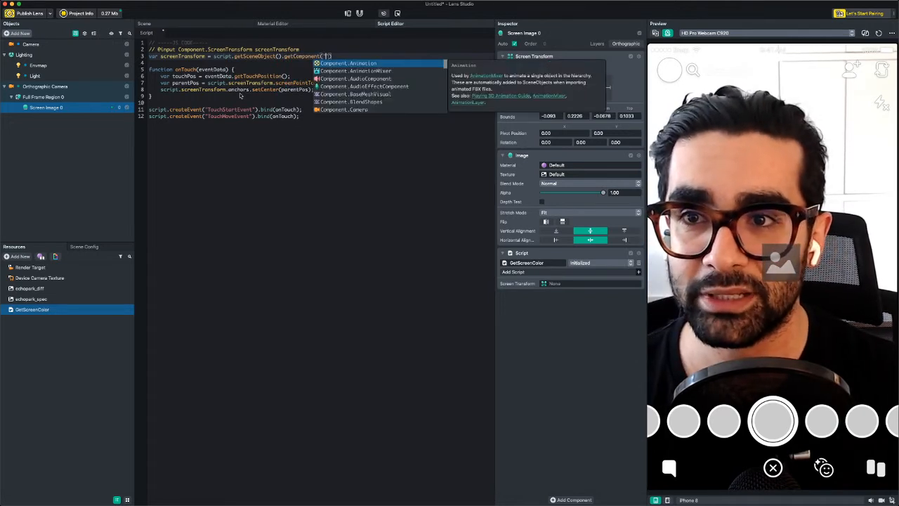
pyautogui.write('Component')
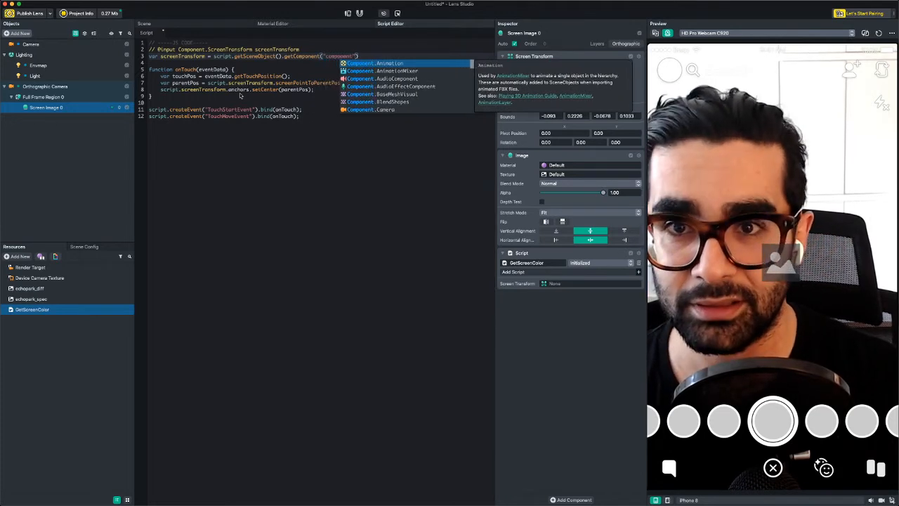
pyautogui.write('.scr')
pyautogui.press('Down')
pyautogui.press('Return')
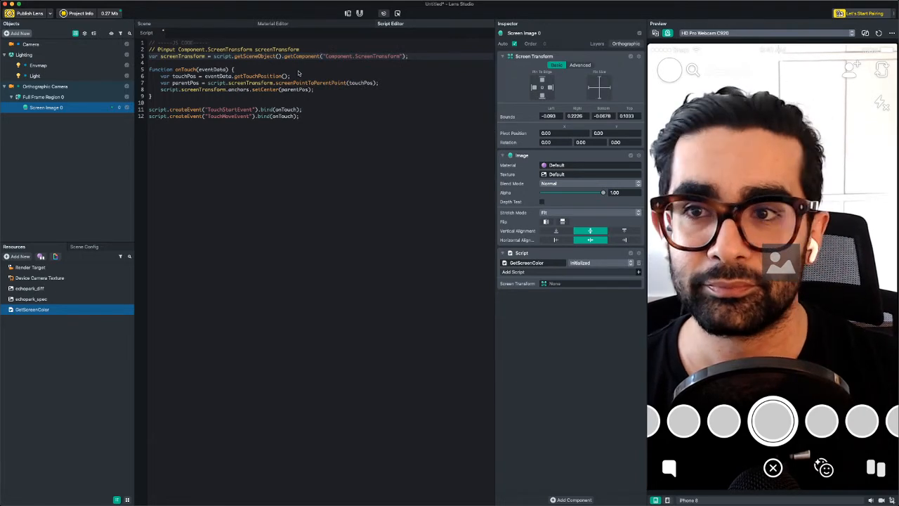
pyautogui.moveTo(302, 50); pyautogui.dragTo(121, 44)
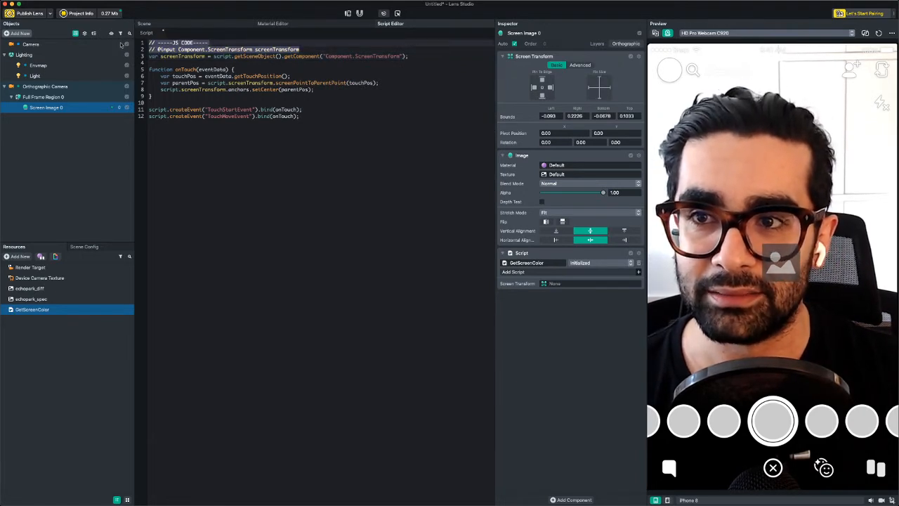
pyautogui.moveTo(237, 55); pyautogui.dragTo(242, 53)
pyautogui.press('BackSpace')
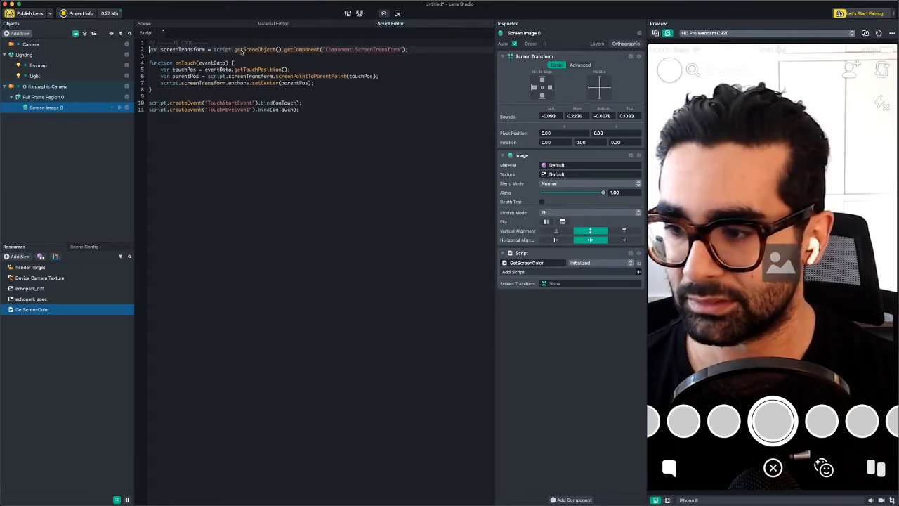
# Find the uses of screenTransform in the onTouch function and remove the "script." prefix from both
pyautogui.doubleClick(190, 50)
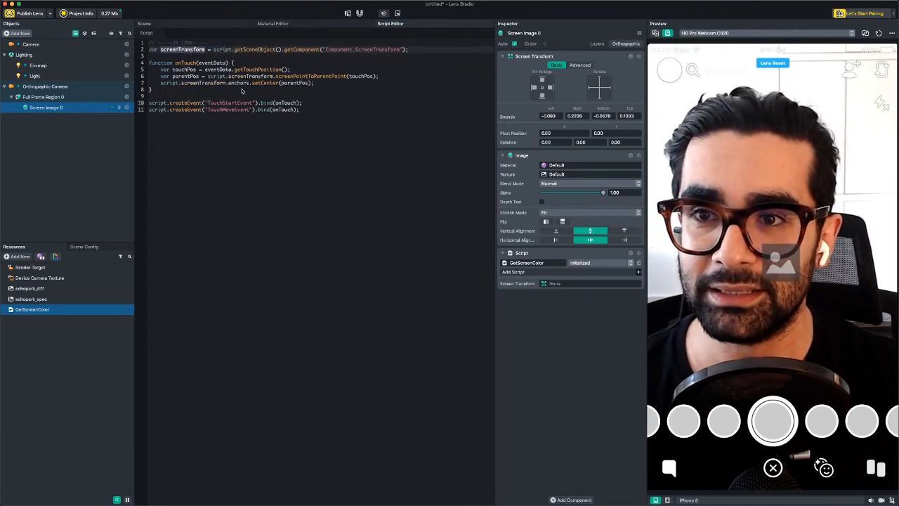
pyautogui.click(227, 76)
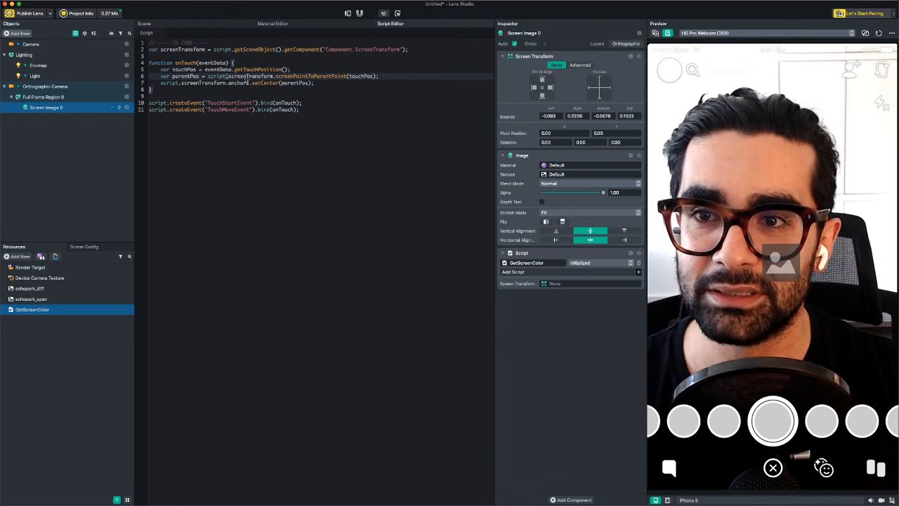
pyautogui.doubleClick(189, 51)
pyautogui.press('super+f')
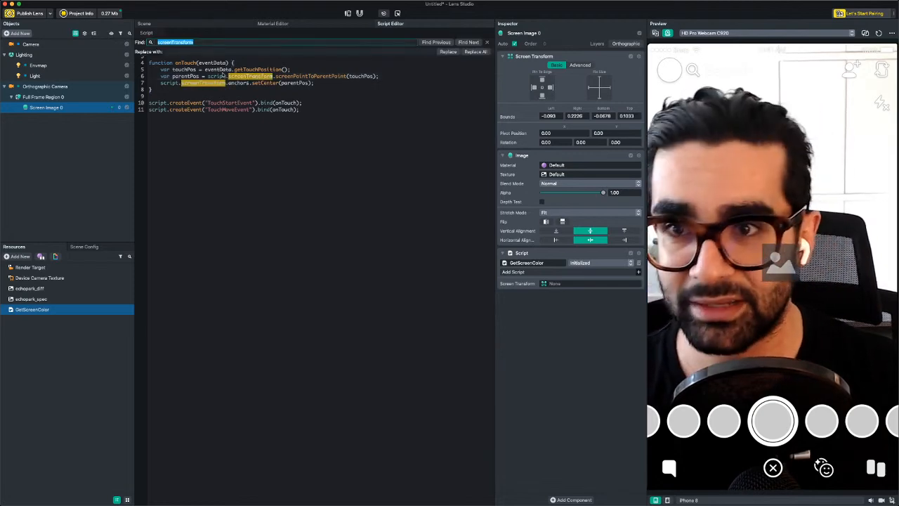
pyautogui.doubleClick(216, 77)
pyautogui.press('BackSpace')
pyautogui.press('Delete')
pyautogui.doubleClick(170, 83)
pyautogui.press('BackSpace')
pyautogui.press('Delete')
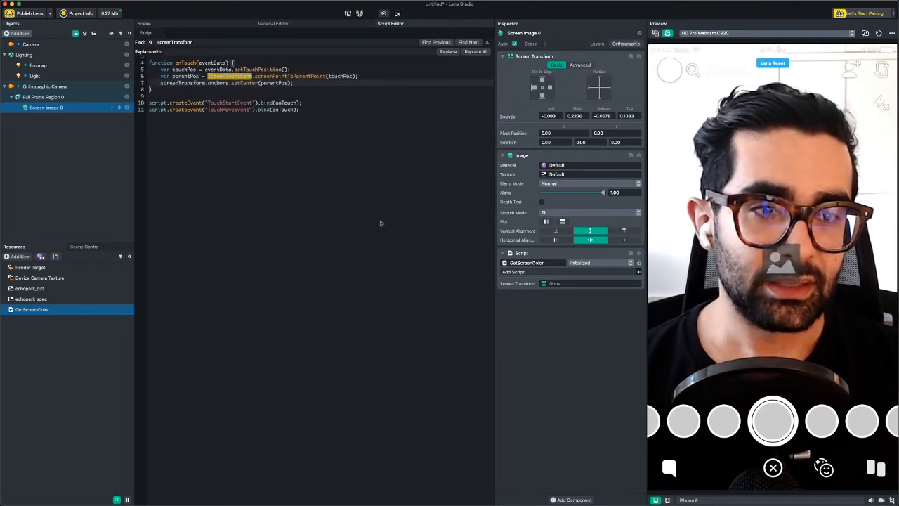
# Reselect Screen Image 0 to refresh its properties and move the image around the preview to test that it follows touch
pyautogui.click(129, 168)
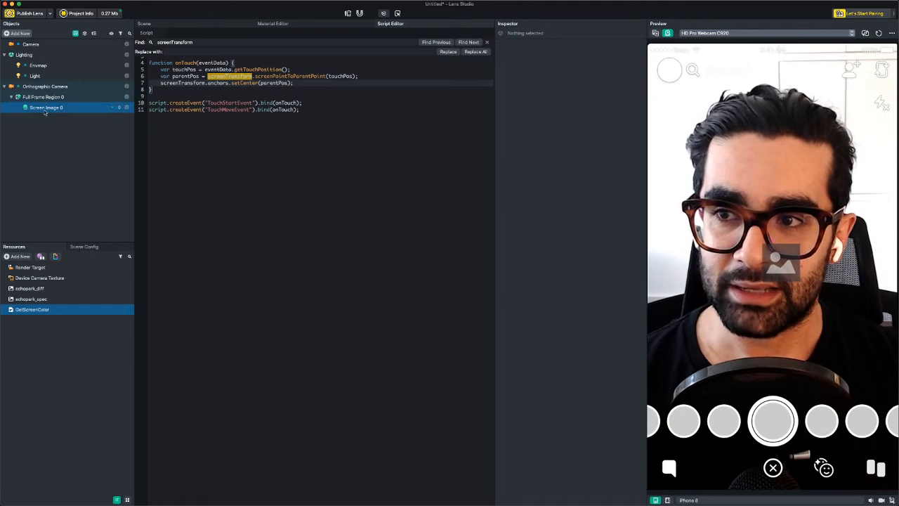
pyautogui.click(45, 109)
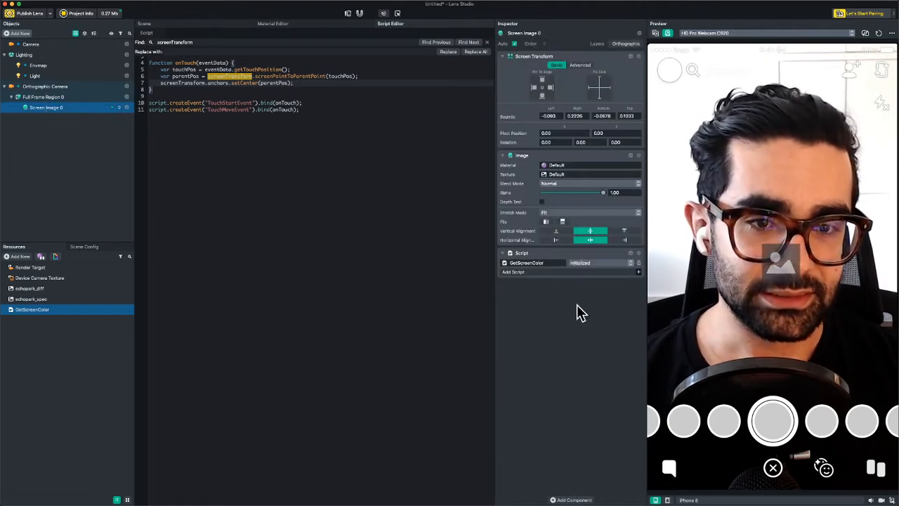
pyautogui.moveTo(781, 264); pyautogui.dragTo(775, 182)
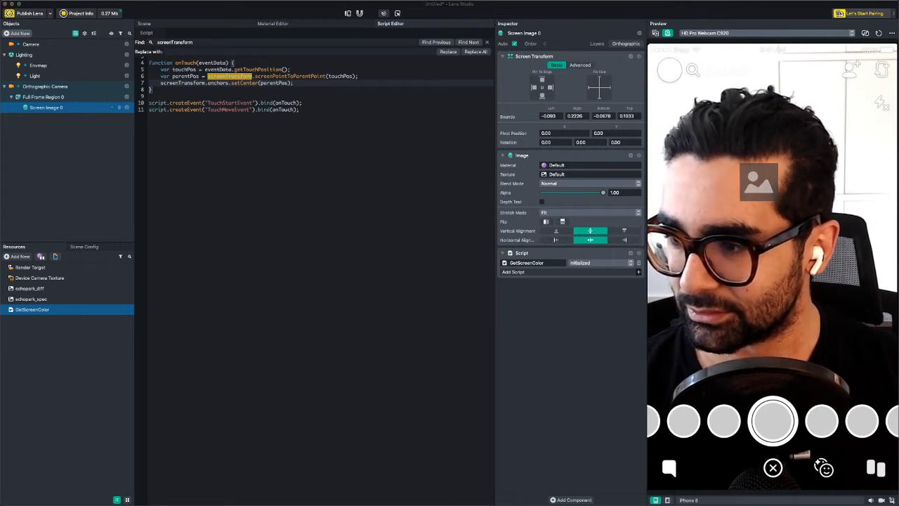
pyautogui.moveTo(759, 181); pyautogui.dragTo(697, 306)
pyautogui.moveTo(699, 271); pyautogui.dragTo(790, 272)
pyautogui.moveTo(783, 275); pyautogui.dragTo(785, 240)
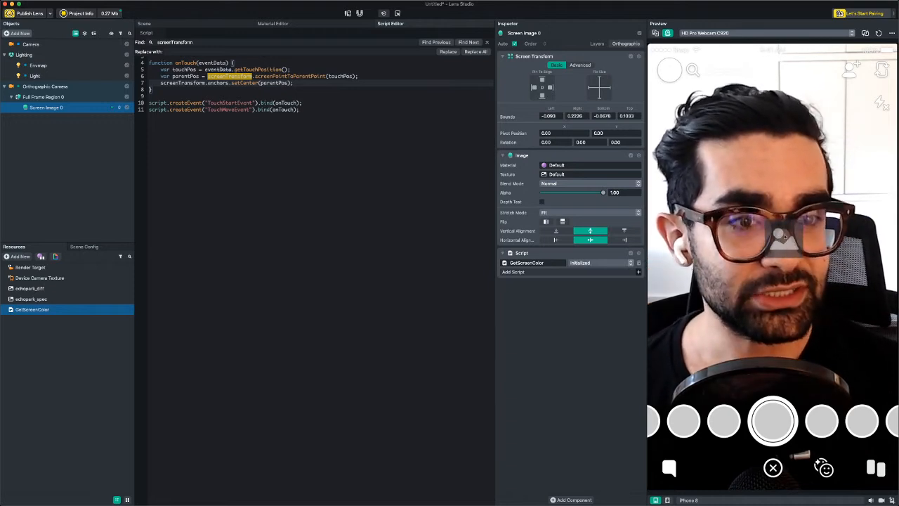
pyautogui.moveTo(749, 244)
pyautogui.mouseDown()
pyautogui.moveTo(761, 235)
pyautogui.moveTo(760, 254)
pyautogui.mouseUp()
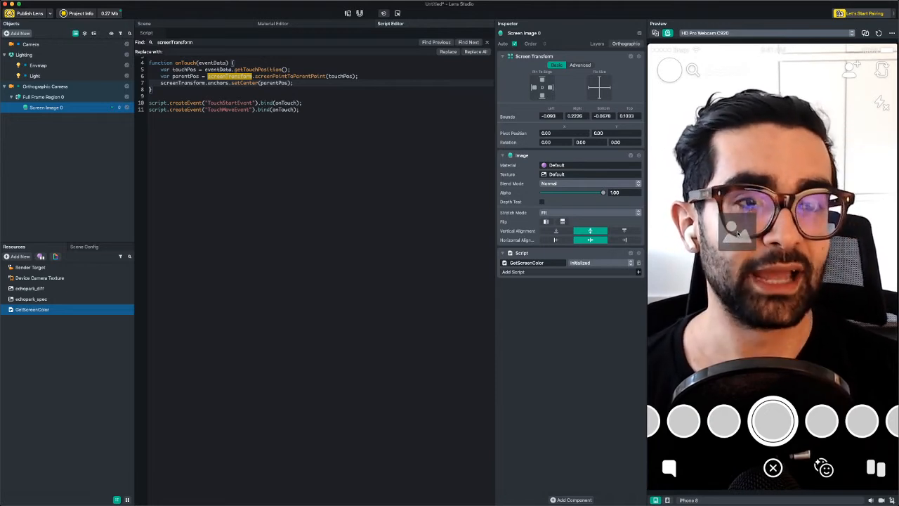
pyautogui.moveTo(738, 234); pyautogui.dragTo(765, 231)
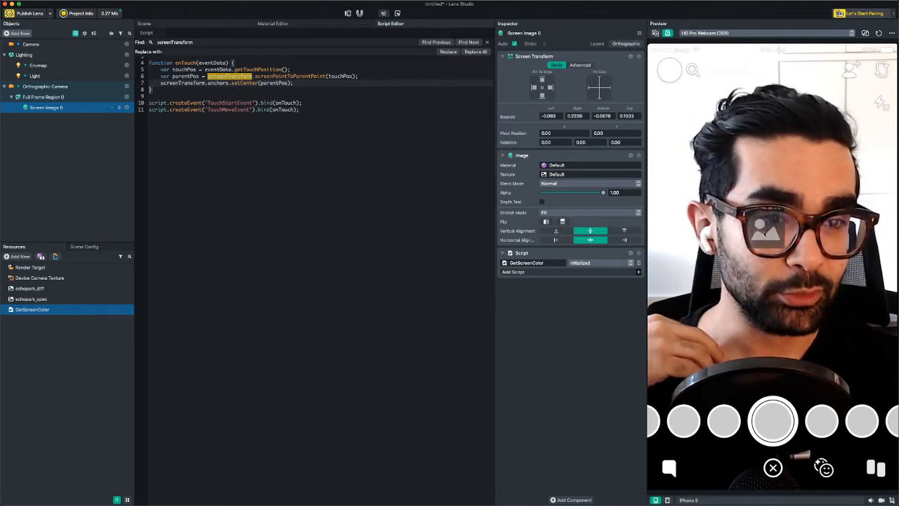
pyautogui.moveTo(817, 260); pyautogui.dragTo(734, 263)
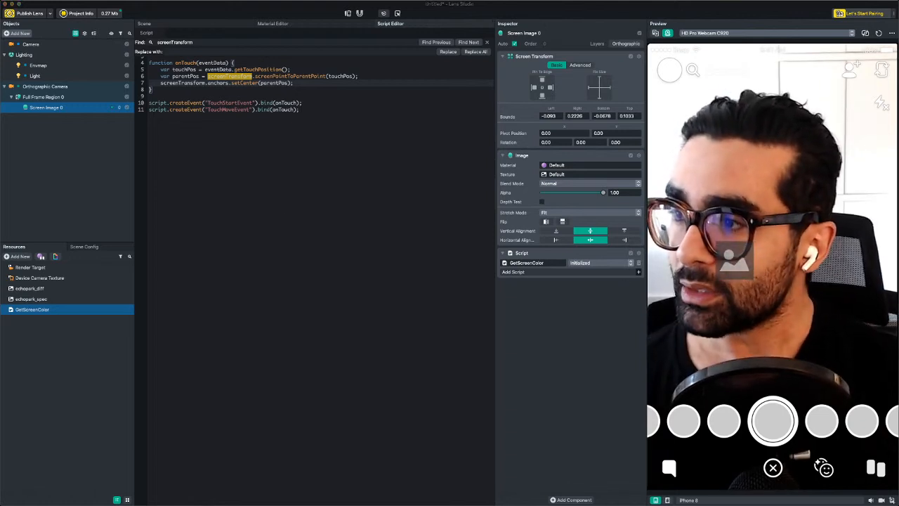
pyautogui.moveTo(737, 260); pyautogui.dragTo(803, 222)
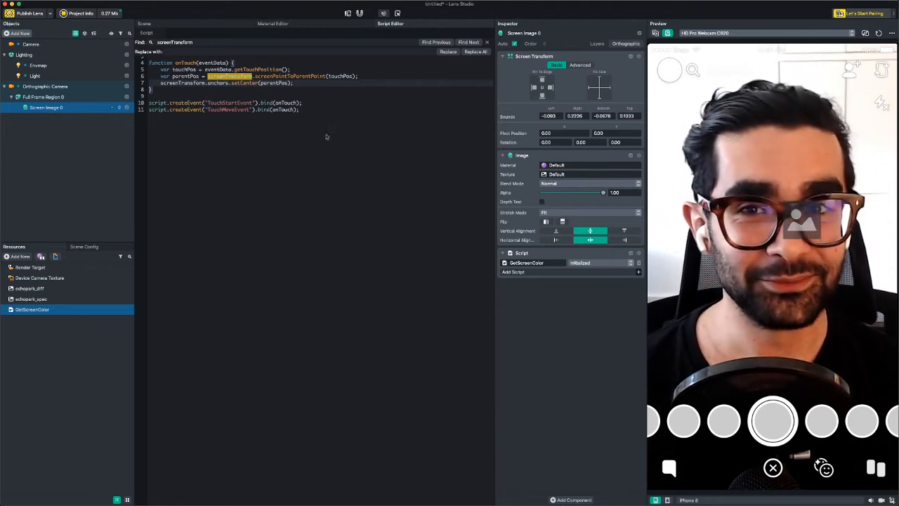
pyautogui.click(487, 43)
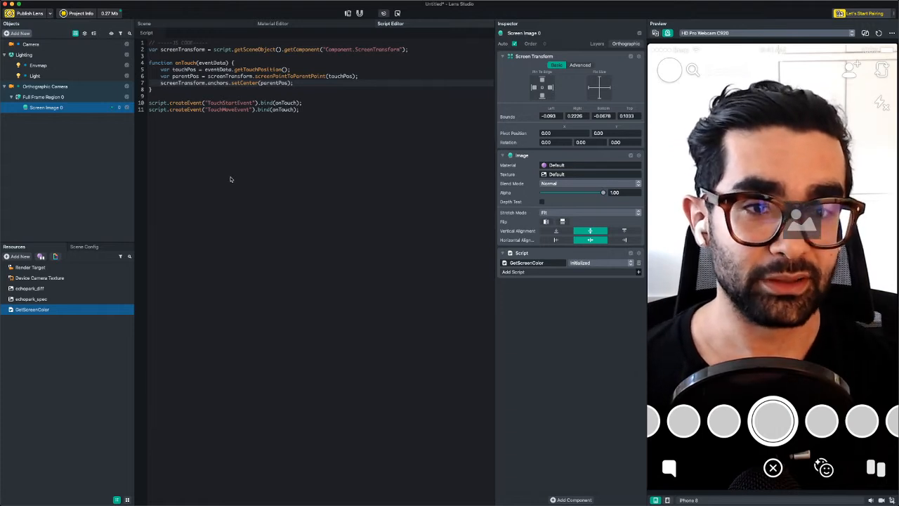
pyautogui.moveTo(797, 219); pyautogui.dragTo(805, 283)
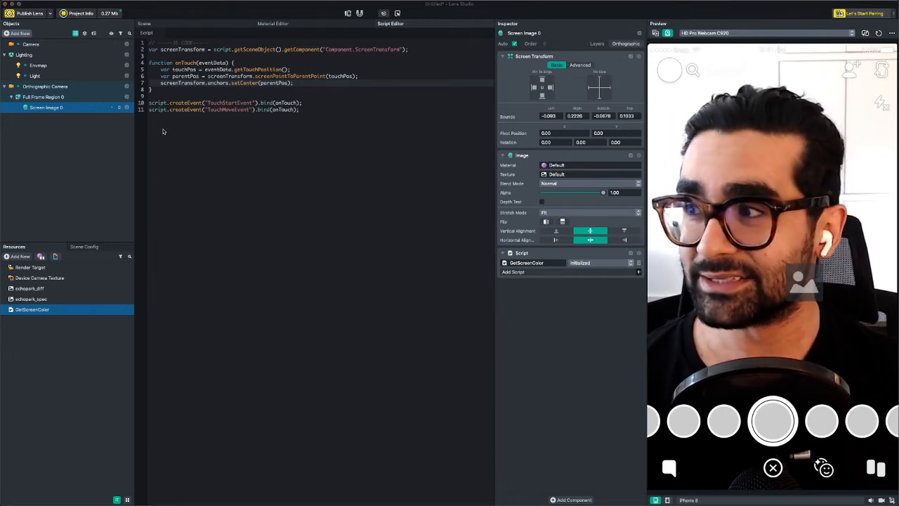
# Add a script.createEvent("UpdateEvent") call on a new line below the TouchMoveEvent binding
pyautogui.click(325, 111)
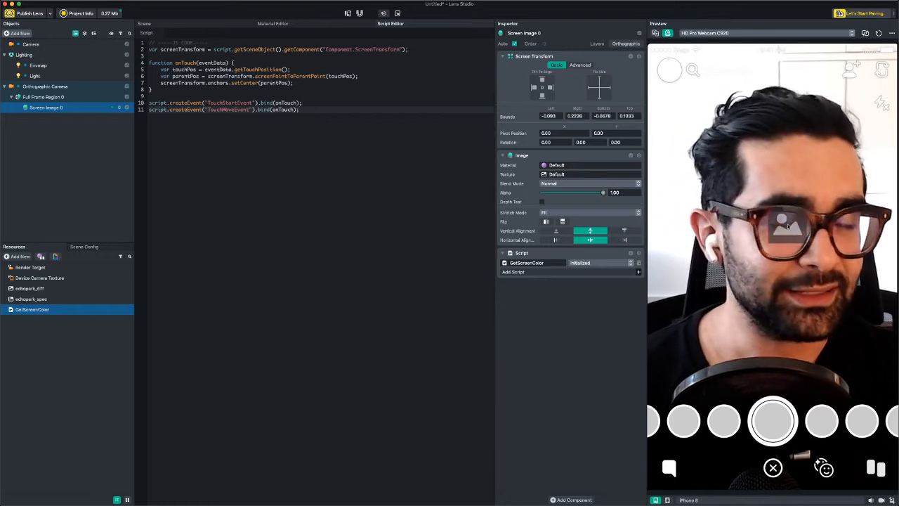
pyautogui.click(787, 224)
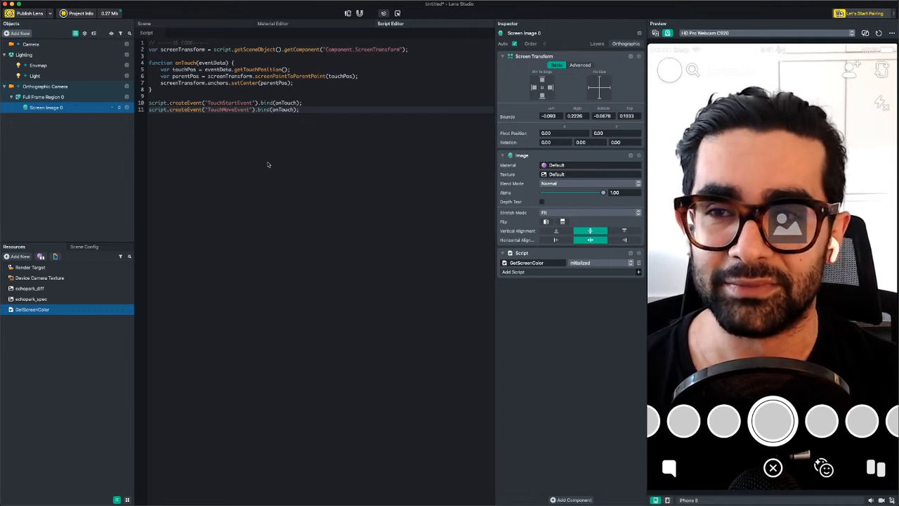
pyautogui.press('Return')
pyautogui.write('scr')
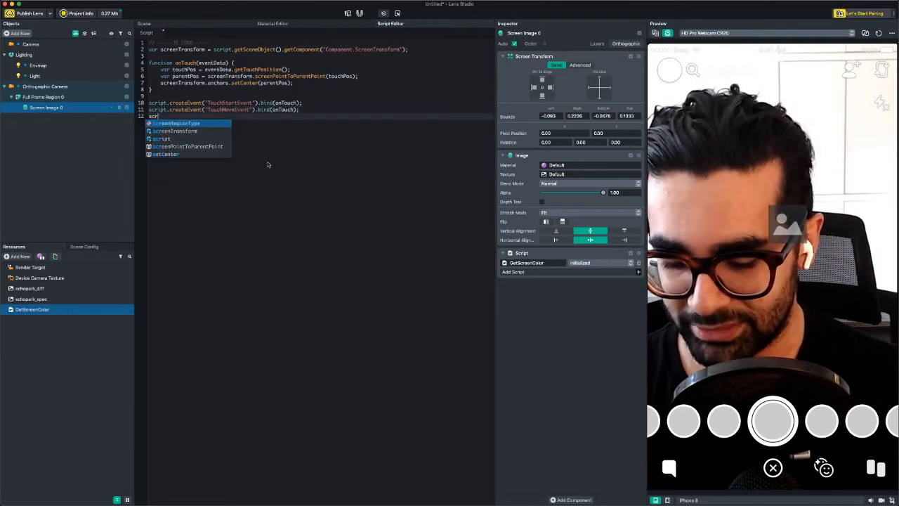
pyautogui.write('ipt.')
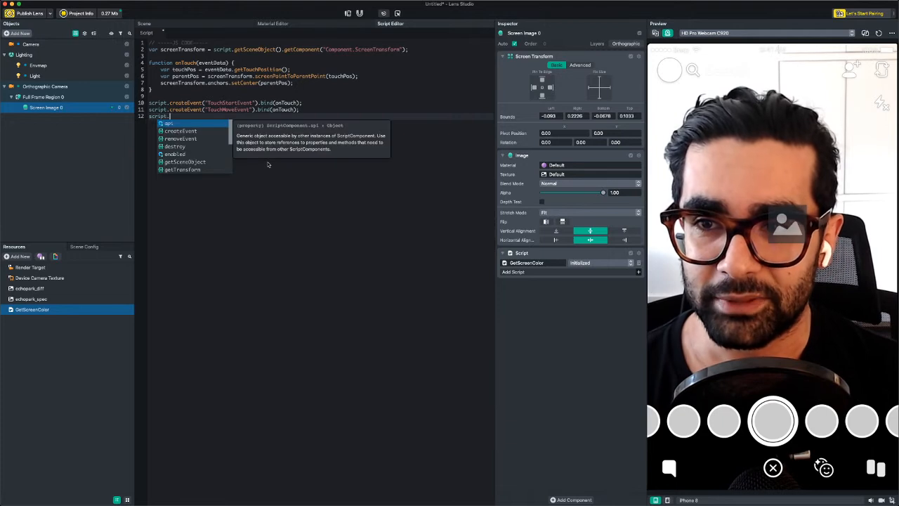
pyautogui.write('cre')
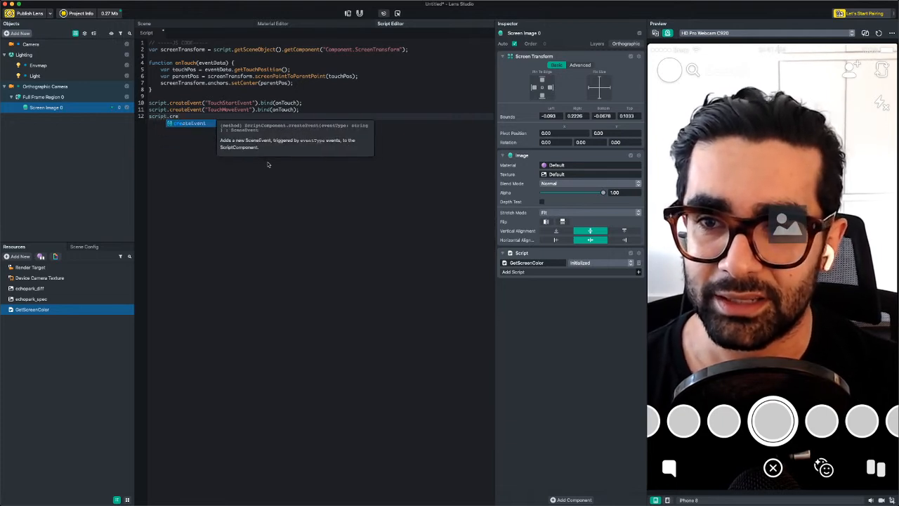
pyautogui.press('Return')
pyautogui.write('("')
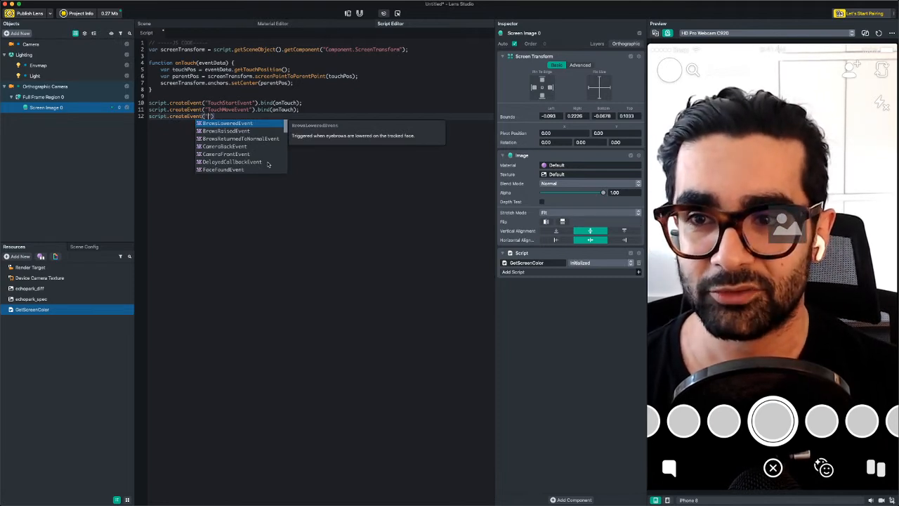
pyautogui.write('Upd')
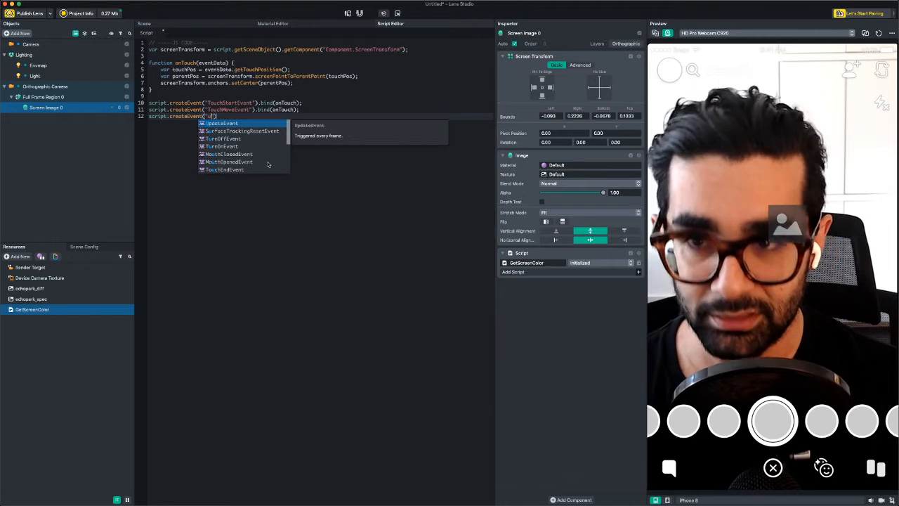
pyautogui.press('Return')
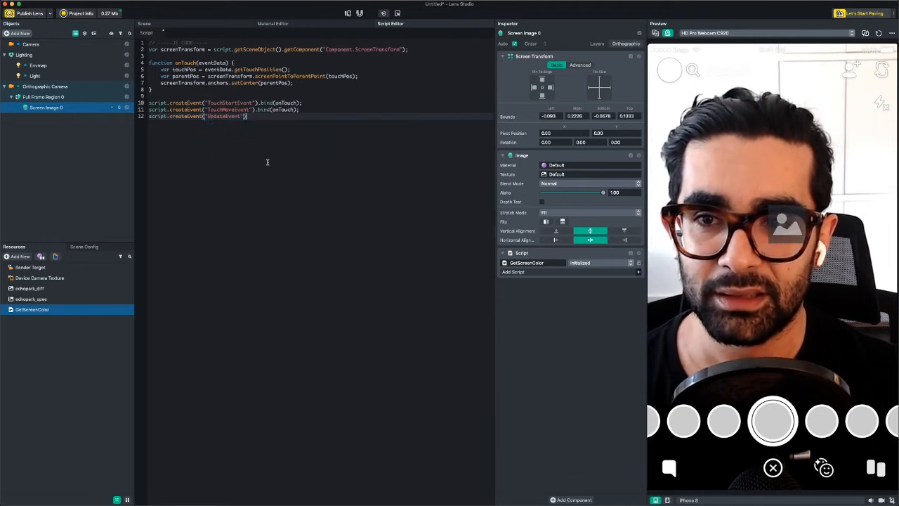
# Bind the UpdateEvent to onUpdate by completing the line with .bind(onUpdate);
pyautogui.write('.b')
pyautogui.press('Return')
pyautogui.write('(')
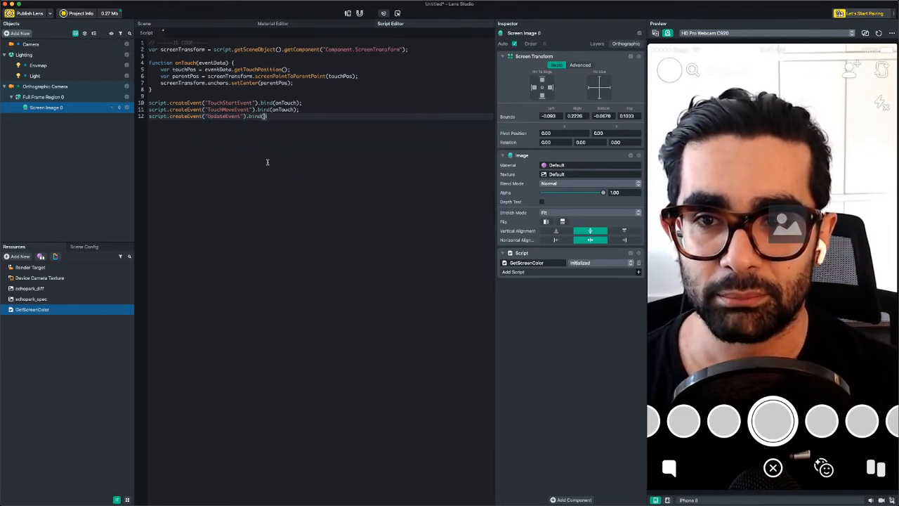
pyautogui.write('onUpdate)')
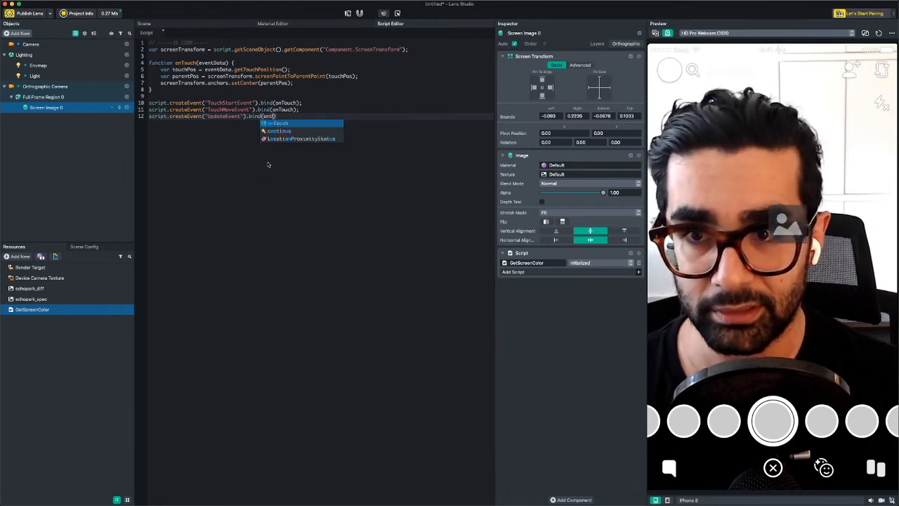
pyautogui.write(';')
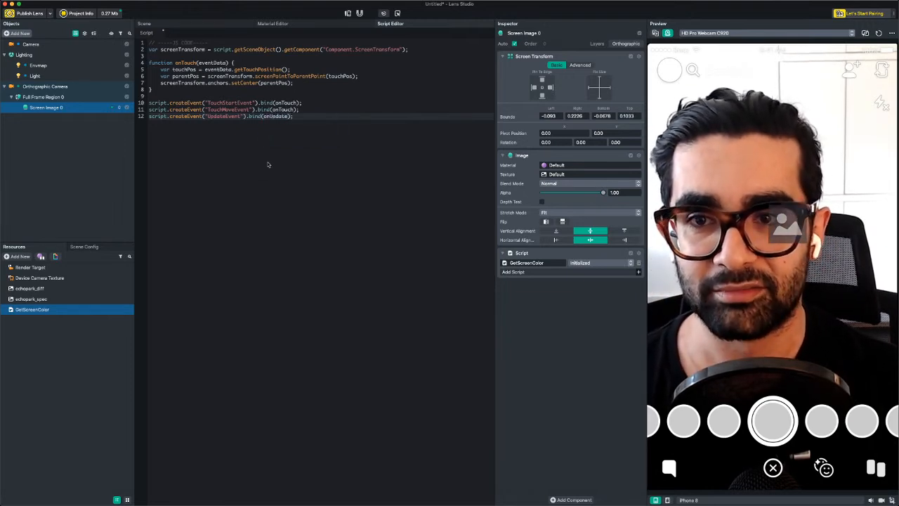
# Declare an empty onUpdate() function with its braces between the onTouch function and the createEvent lines
pyautogui.press('Up')
pyautogui.press('Up')
pyautogui.press('Up')
pyautogui.press('Up')
pyautogui.press('Return')
pyautogui.press('Return')
pyautogui.press('Return')
pyautogui.press('Up')
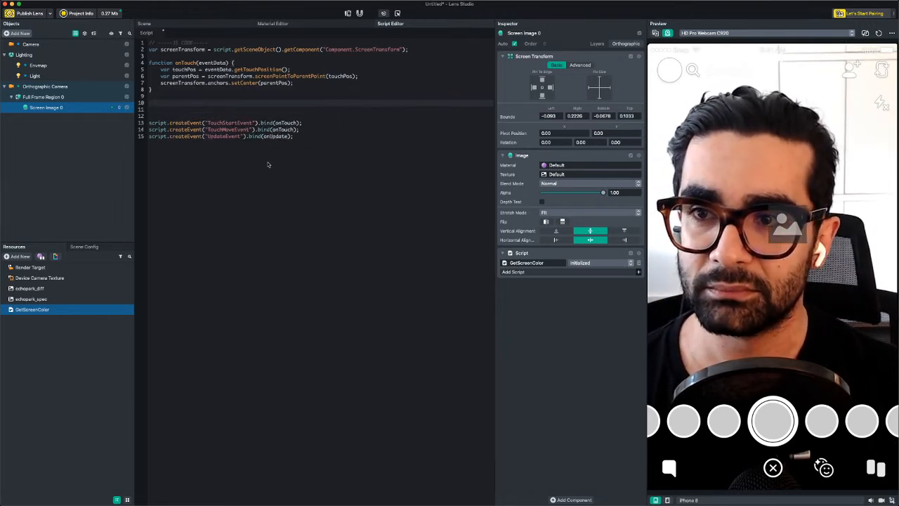
pyautogui.write('function ')
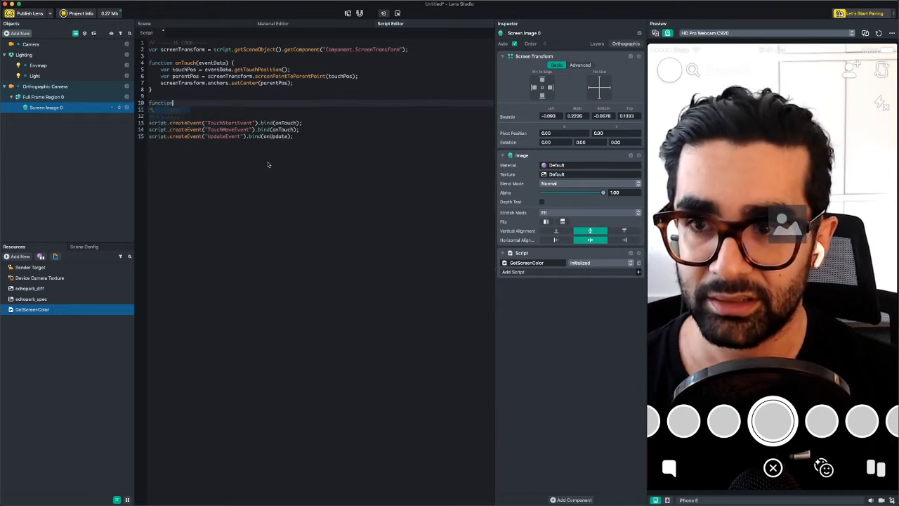
pyautogui.write('on')
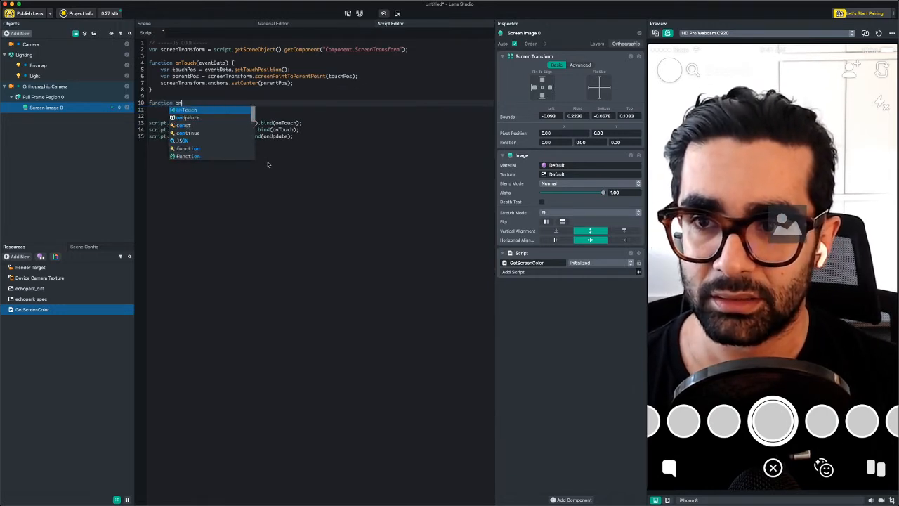
pyautogui.write('Update')
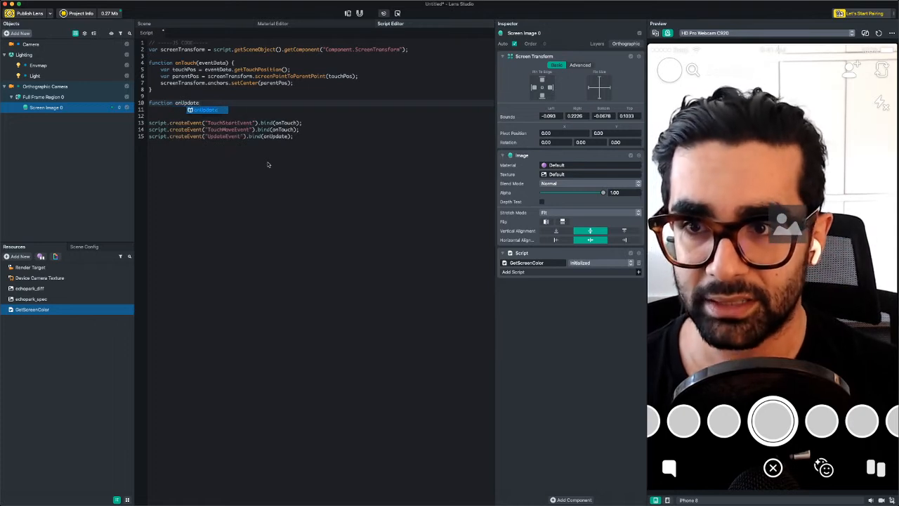
pyautogui.write('(')
pyautogui.press('BackSpace')
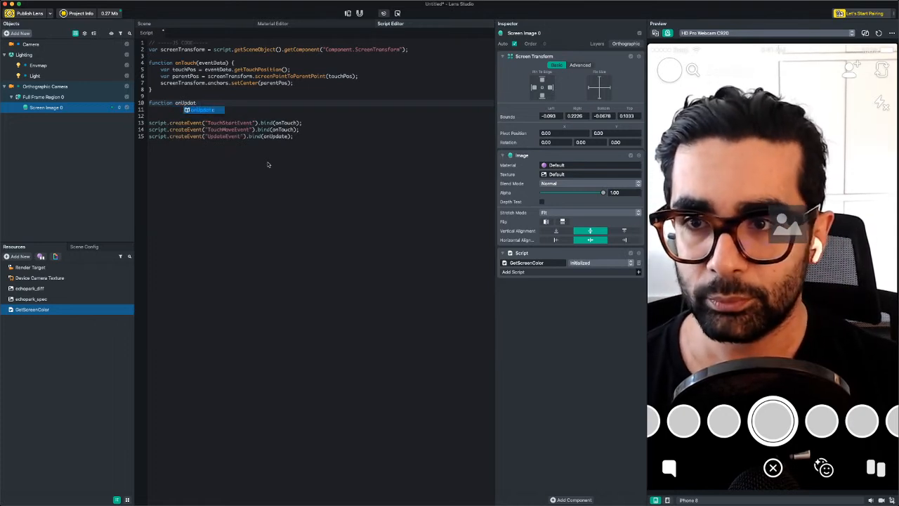
pyautogui.press('Escape')
pyautogui.write('(')
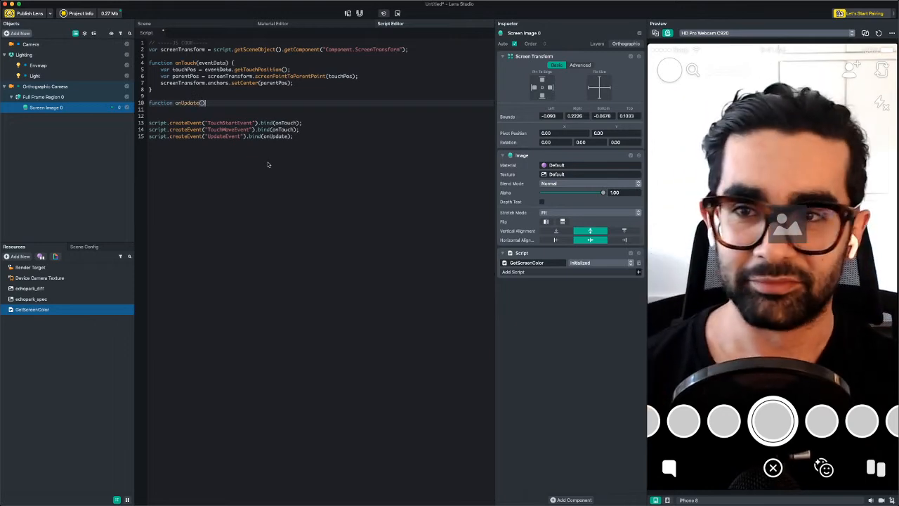
pyautogui.press('Return')
pyautogui.write('{')
pyautogui.press('Return')
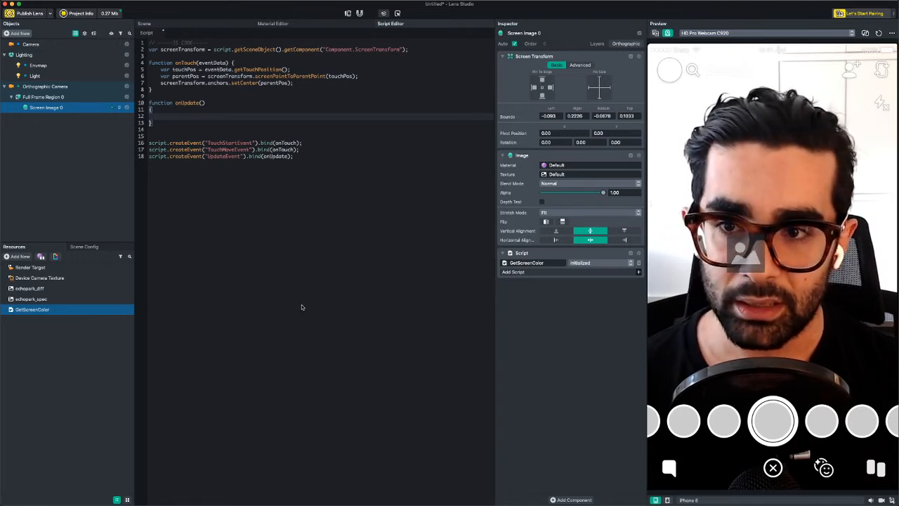
# Inside onUpdate, declare a variable screenPos and start its value with screenTransform
pyautogui.doubleClick(182, 51)
pyautogui.click(177, 112)
pyautogui.click(175, 116)
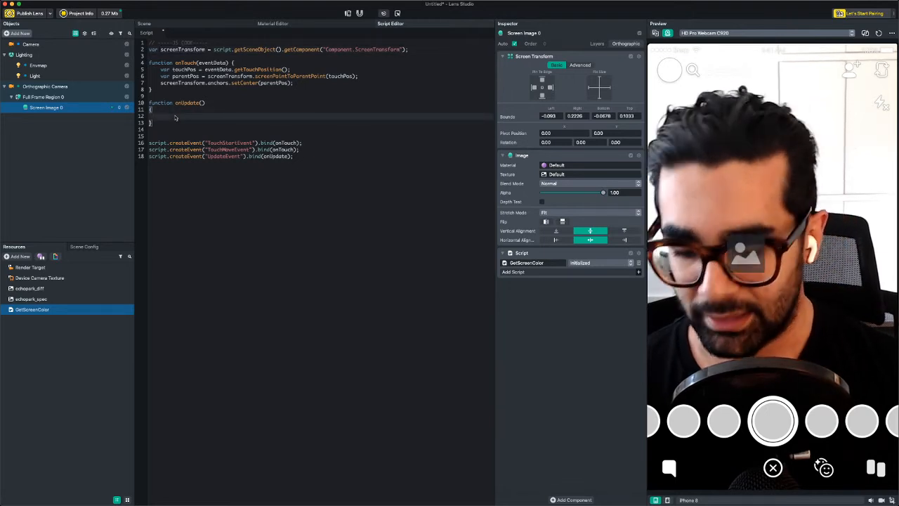
pyautogui.write('var ')
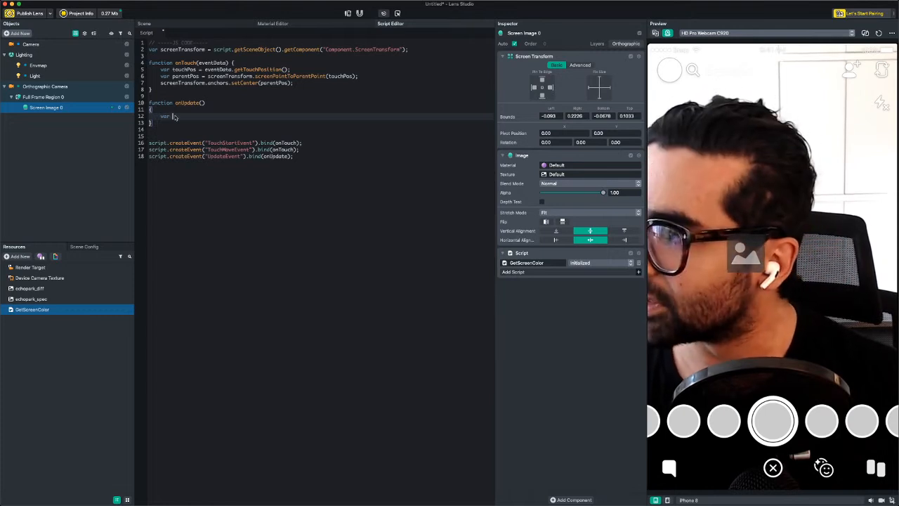
pyautogui.write('Screen')
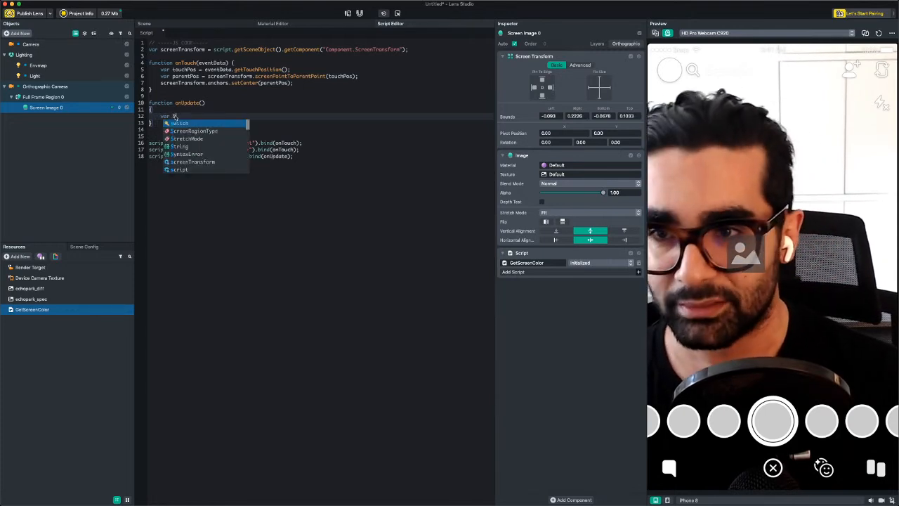
pyautogui.press('BackSpace')
pyautogui.press('BackSpace')
pyautogui.press('BackSpace')
pyautogui.press('BackSpace')
pyautogui.press('BackSpace')
pyautogui.press('BackSpace')
pyautogui.write('scre')
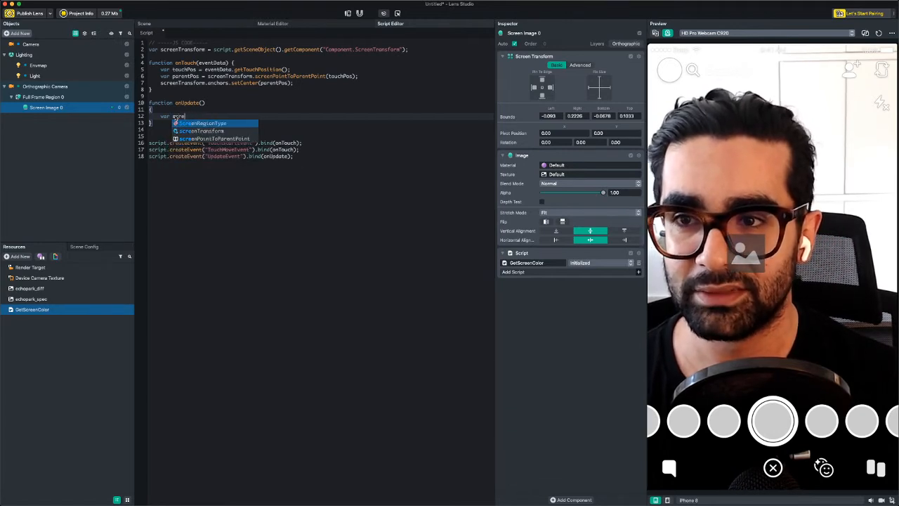
pyautogui.write('enPo')
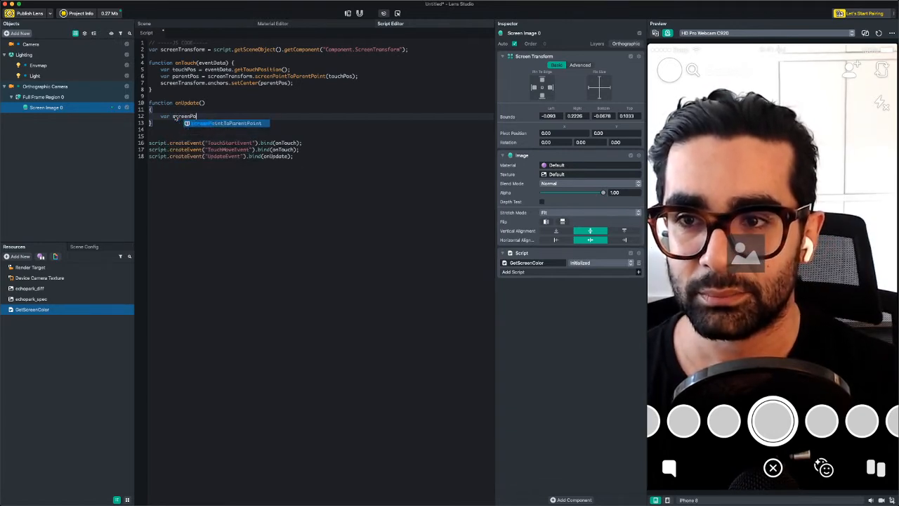
pyautogui.write('s = scre')
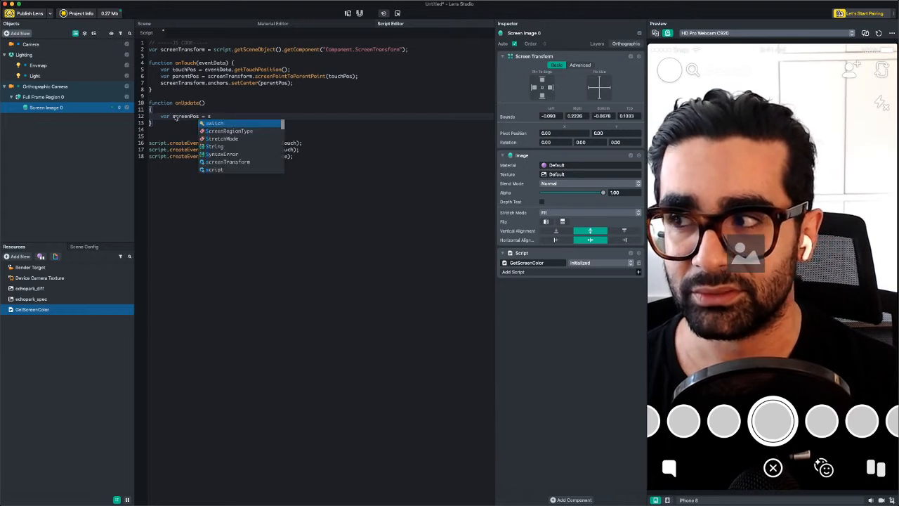
pyautogui.press('Down')
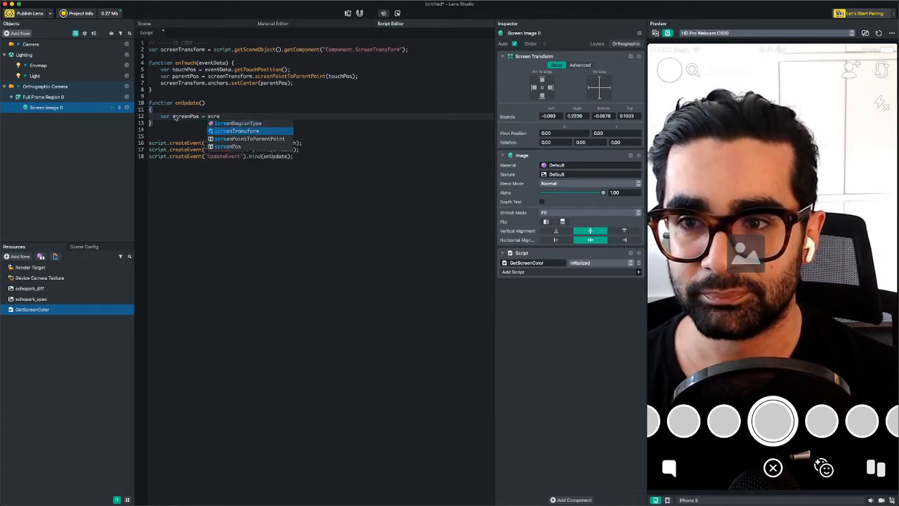
pyautogui.press('Return')
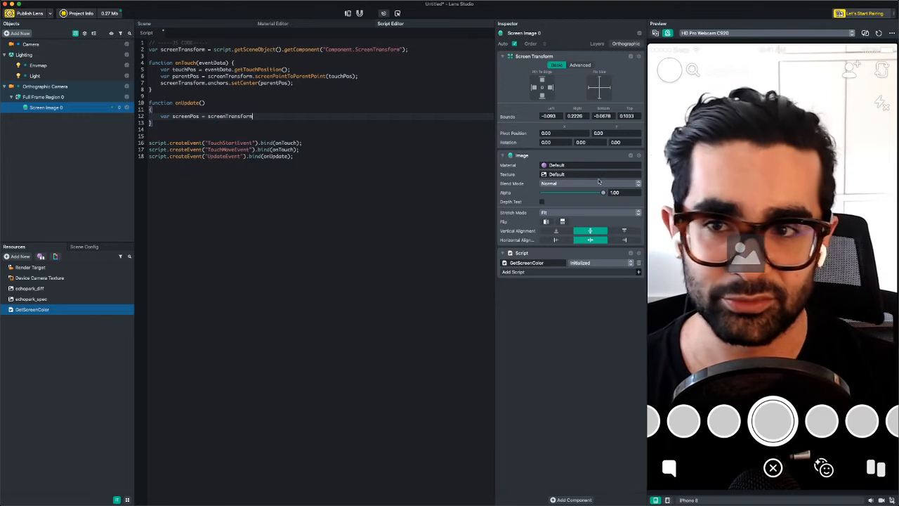
# Complete the screenPos declaration by calling localPointToScreenPoint(new vec2(0,0)) on screenTransform
pyautogui.write('.')
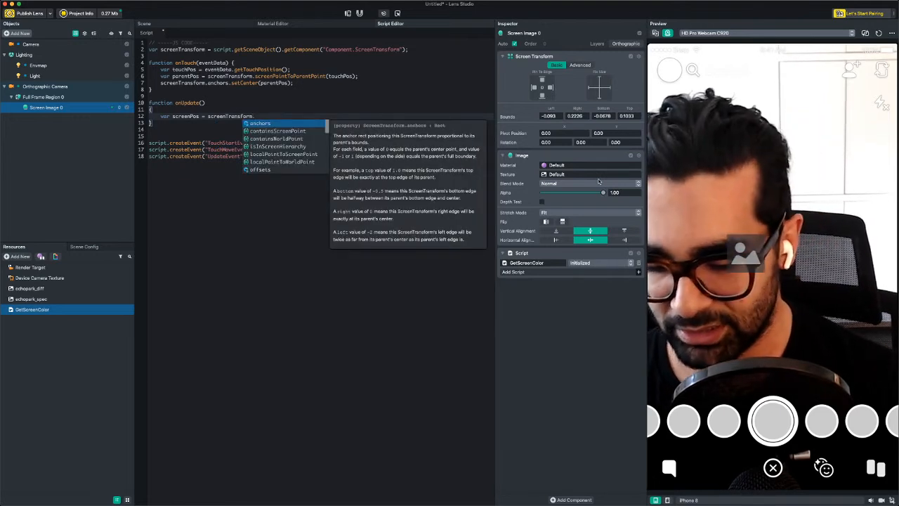
pyautogui.write('scre')
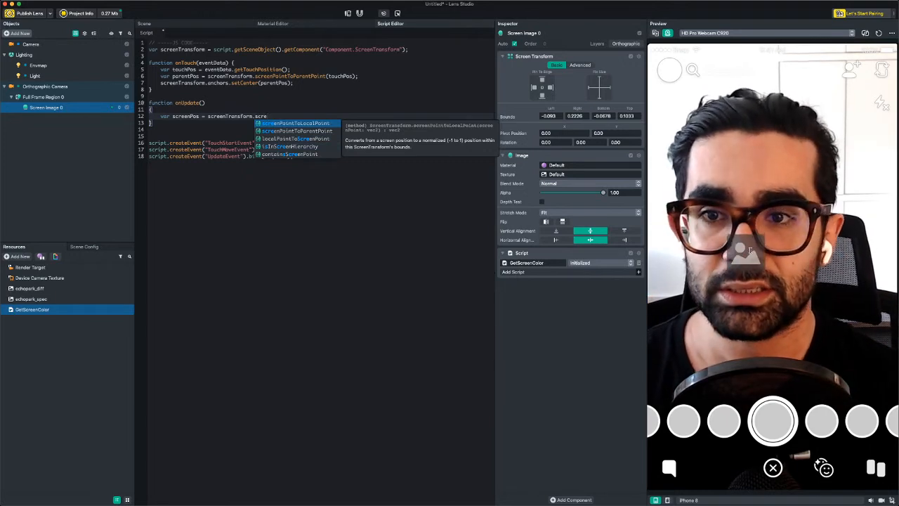
pyautogui.press('Down')
pyautogui.press('Down')
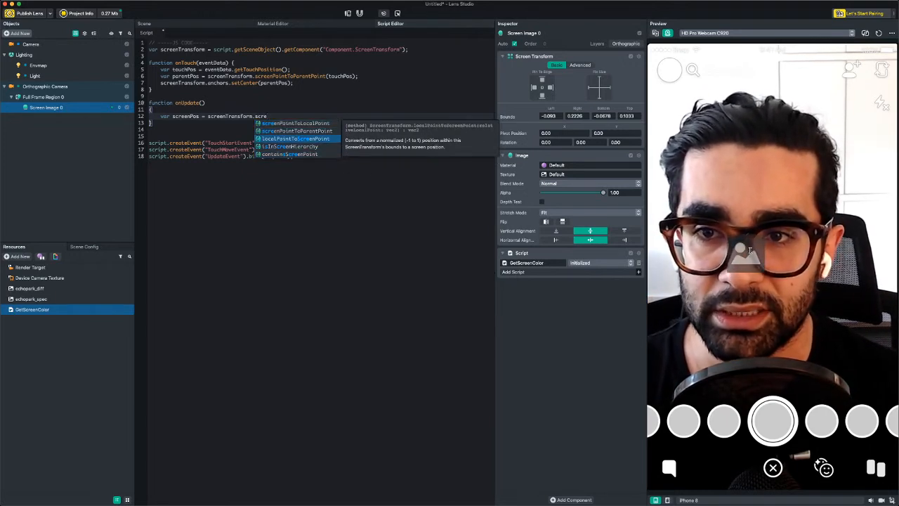
pyautogui.press('Return')
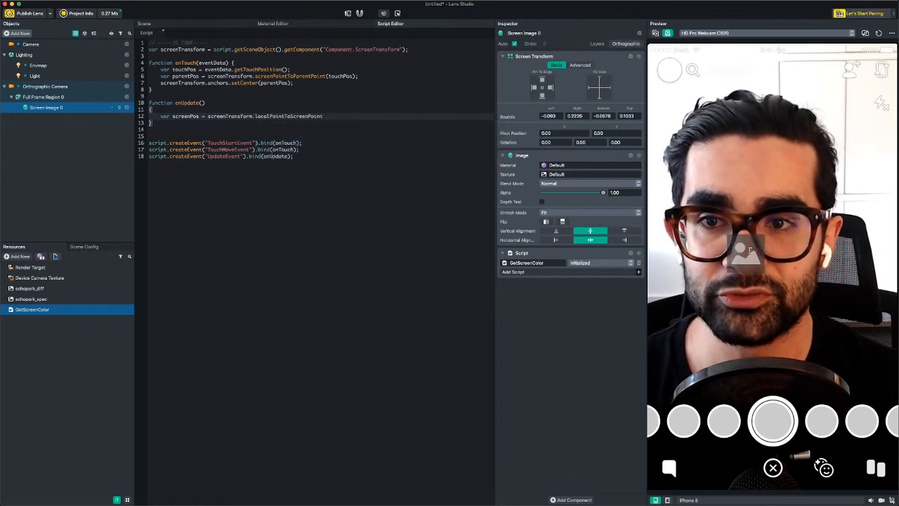
pyautogui.write('(')
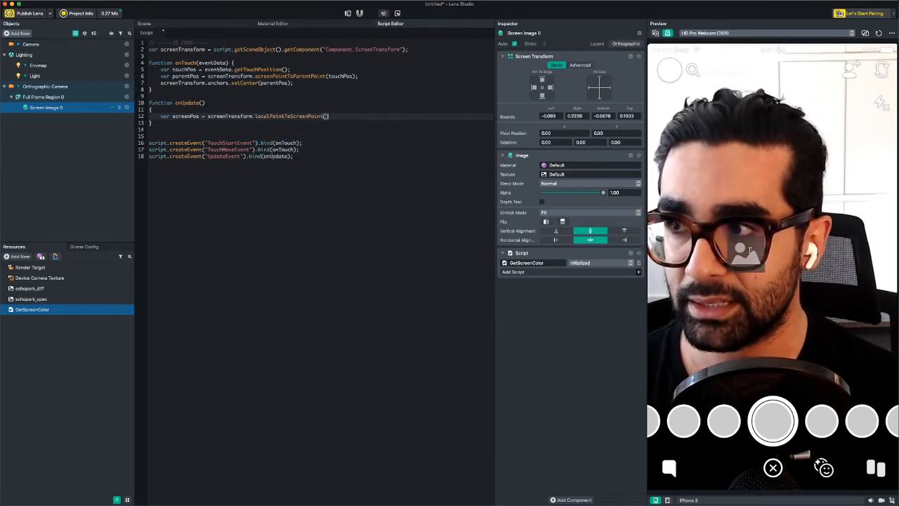
pyautogui.write('new vec')
pyautogui.press('Return')
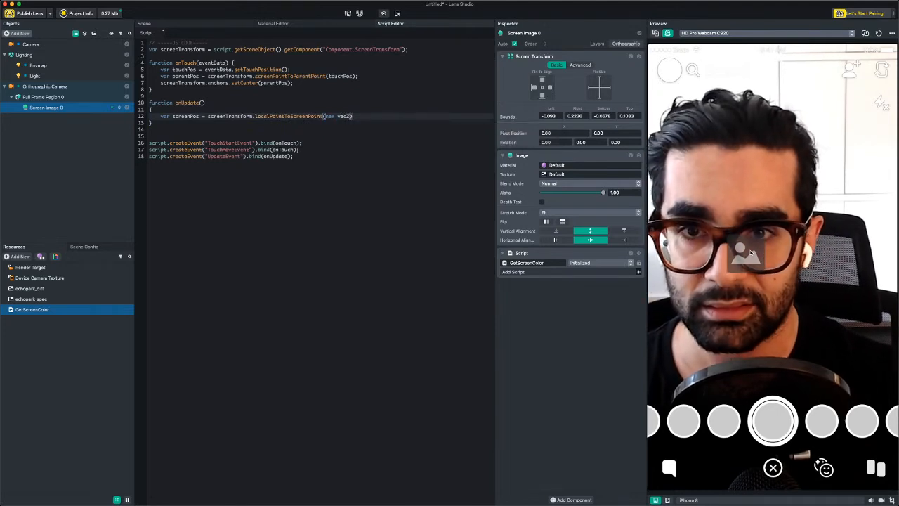
pyautogui.write('(0')
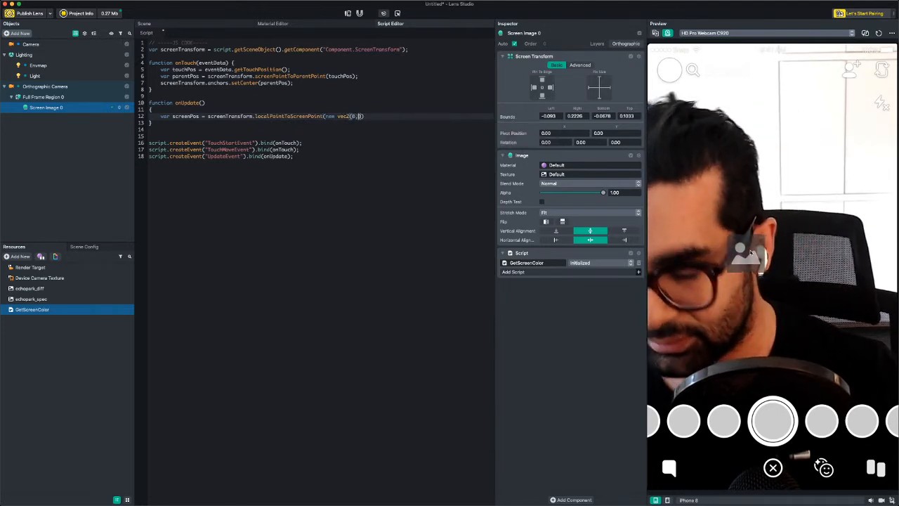
pyautogui.write(',0));')
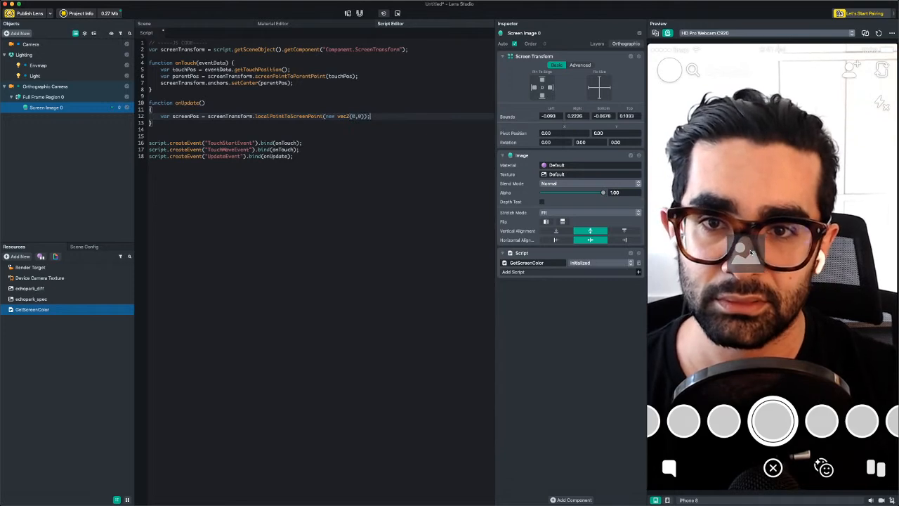
# Add print(screenPos); below the screenPos declaration in onUpdate and save the script
pyautogui.press('Return')
pyautogui.write('pri')
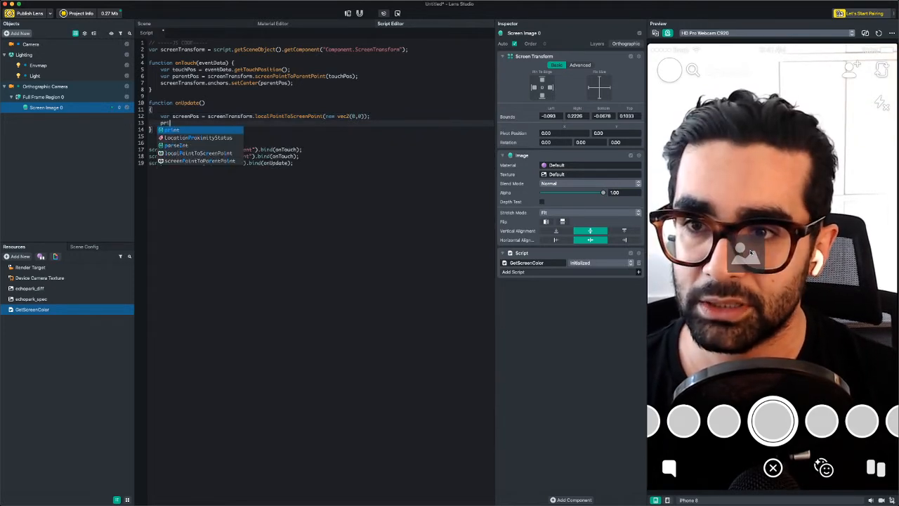
pyautogui.write('nt(Scree')
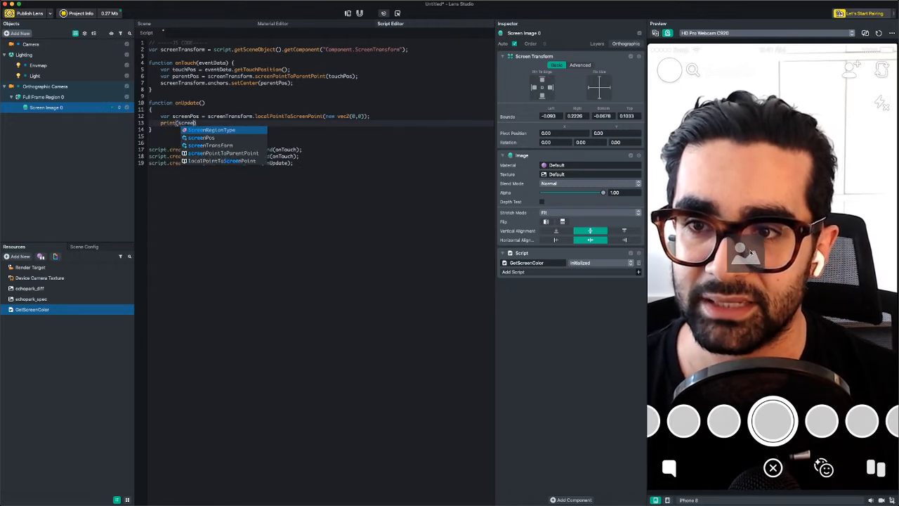
pyautogui.write('nPos')
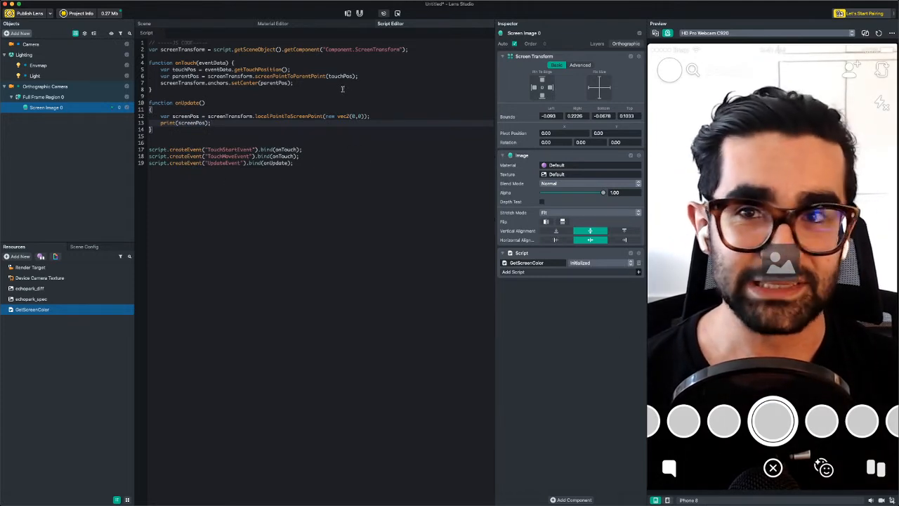
# Show the Logger panel and dock it beneath the script editor
pyautogui.moveTo(56, 2)
pyautogui.click(115, 3)
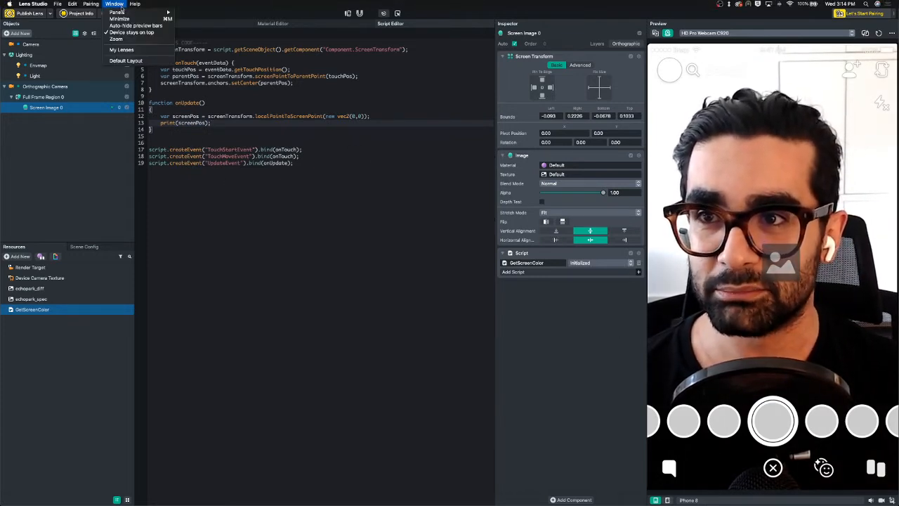
pyautogui.moveTo(118, 12)
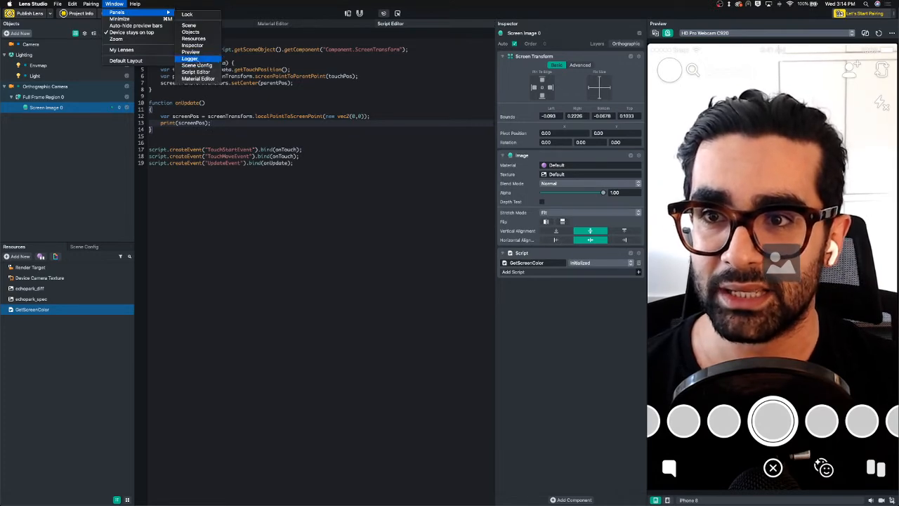
pyautogui.click(190, 58)
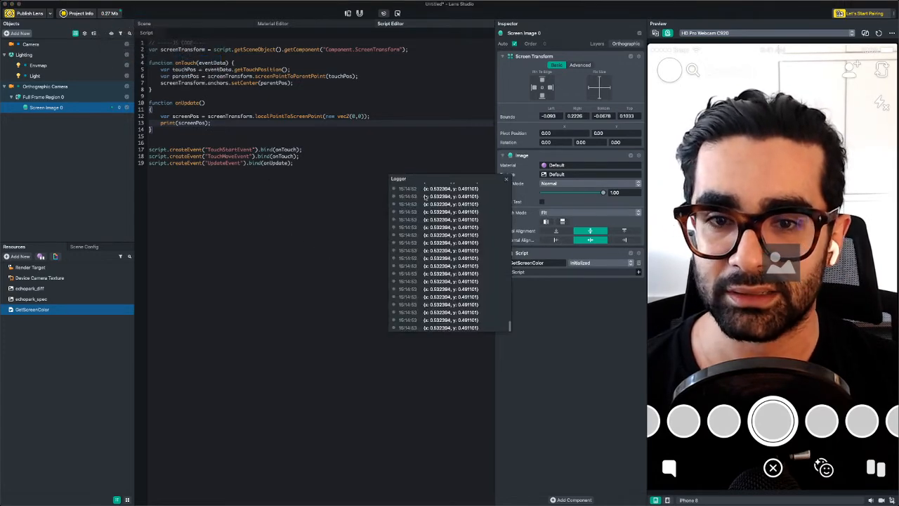
pyautogui.moveTo(411, 179); pyautogui.dragTo(237, 492)
pyautogui.moveTo(280, 447); pyautogui.dragTo(247, 365)
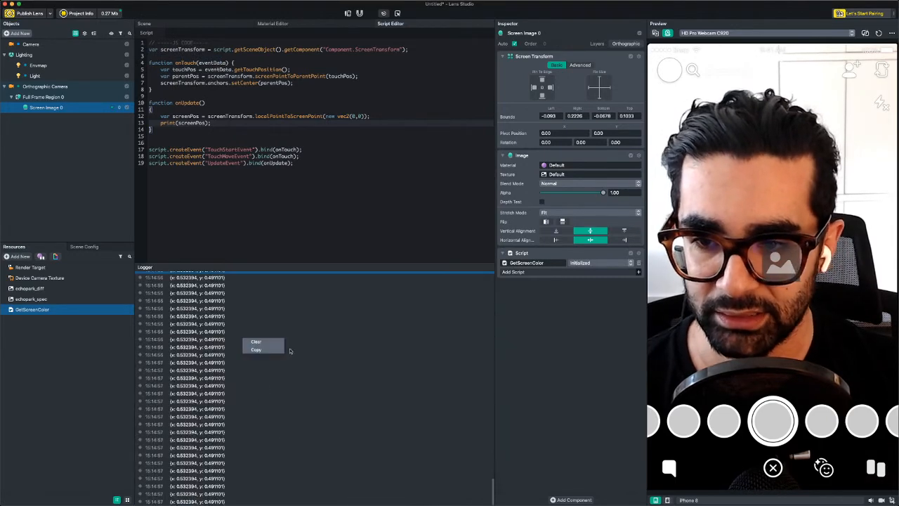
# Move the screen image around the preview, including the upper corner and lower area, to examine the logged screen positions
pyautogui.moveTo(816, 254); pyautogui.dragTo(882, 63)
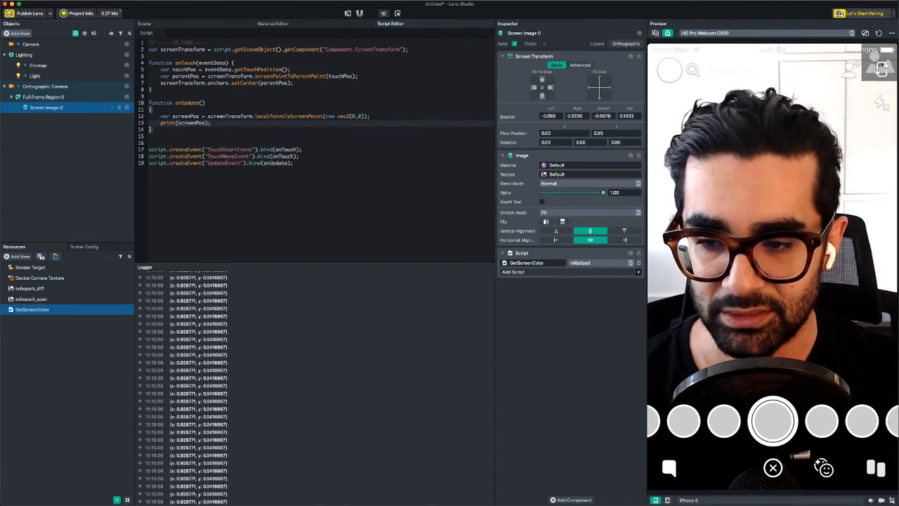
pyautogui.moveTo(882, 63); pyautogui.dragTo(738, 373)
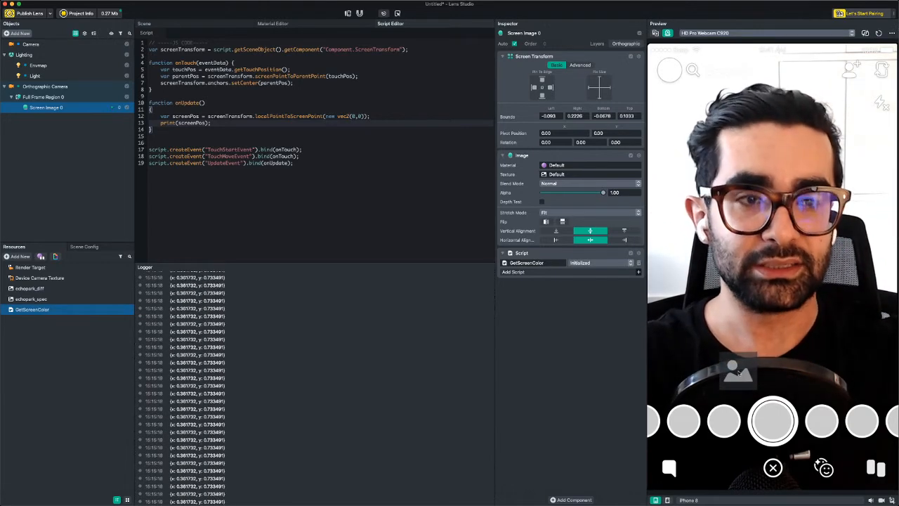
pyautogui.moveTo(739, 373); pyautogui.dragTo(744, 263)
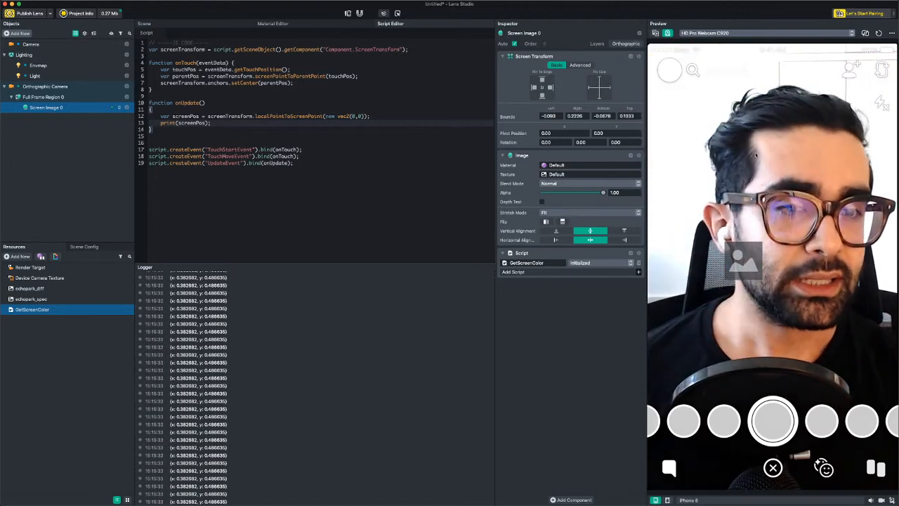
pyautogui.moveTo(743, 253); pyautogui.dragTo(713, 323)
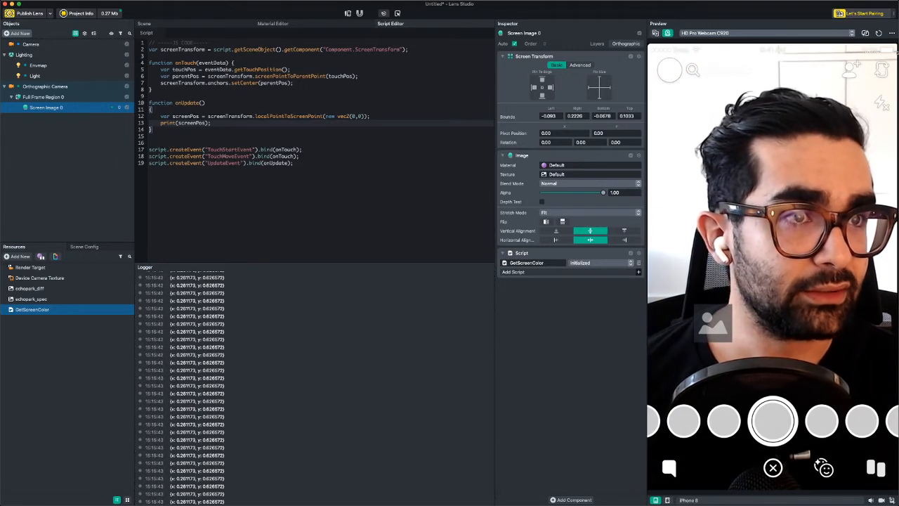
pyautogui.moveTo(713, 325); pyautogui.dragTo(840, 91)
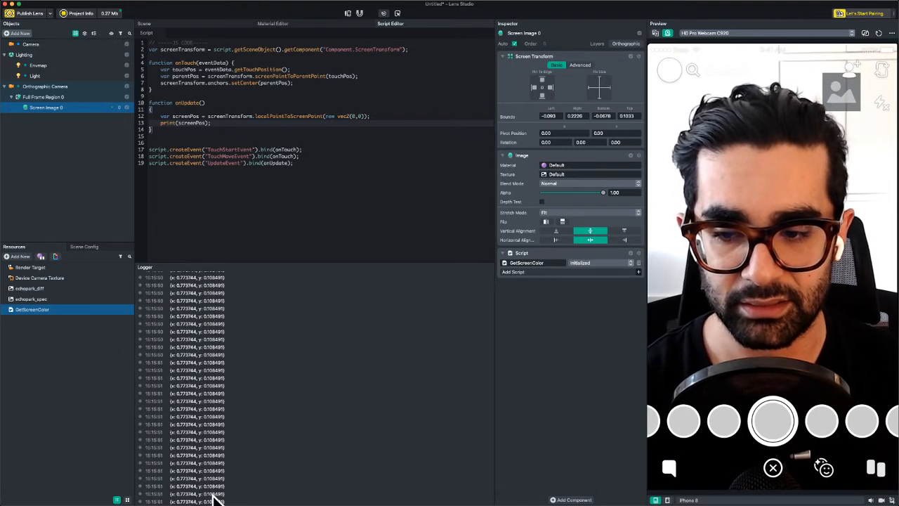
pyautogui.moveTo(828, 105); pyautogui.dragTo(893, 48)
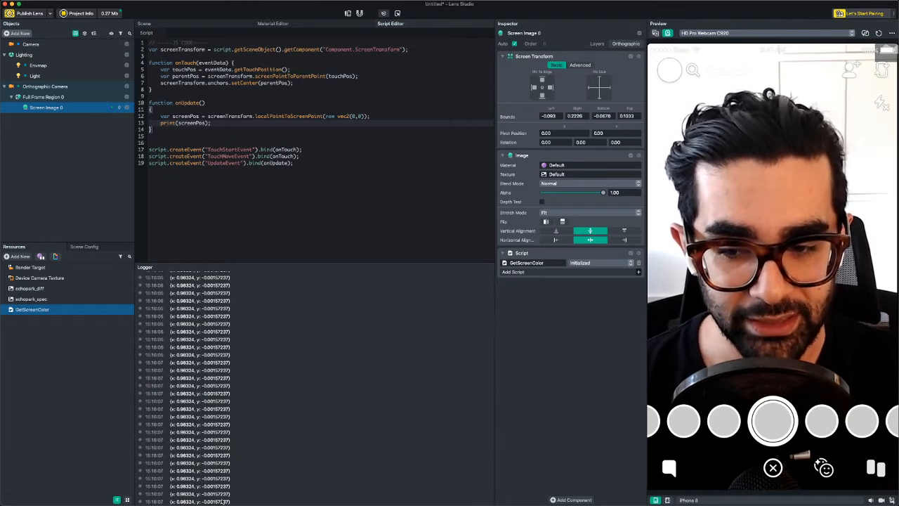
# Insert a line between the screenPos declaration and the print call that starts with screenPos.y
pyautogui.click(392, 114)
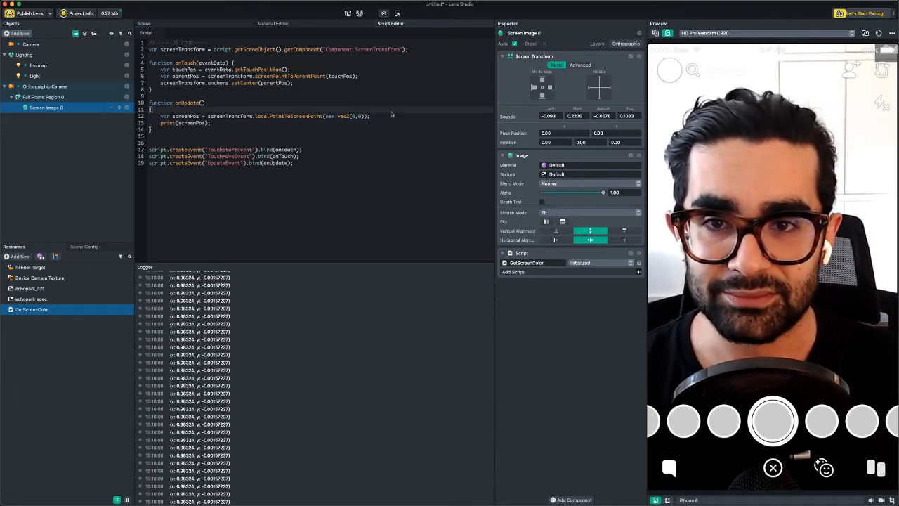
pyautogui.click(392, 116)
pyautogui.press('Return')
pyautogui.write('scre')
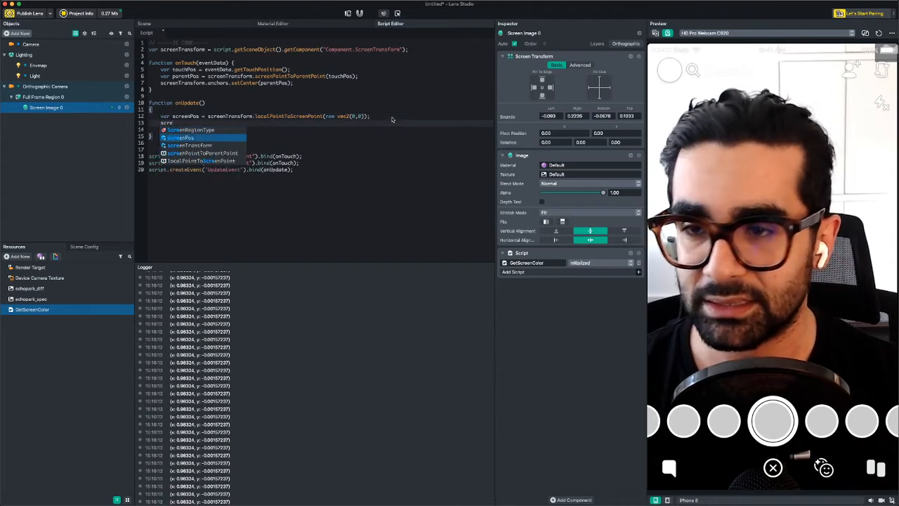
pyautogui.press('Return')
pyautogui.write('.')
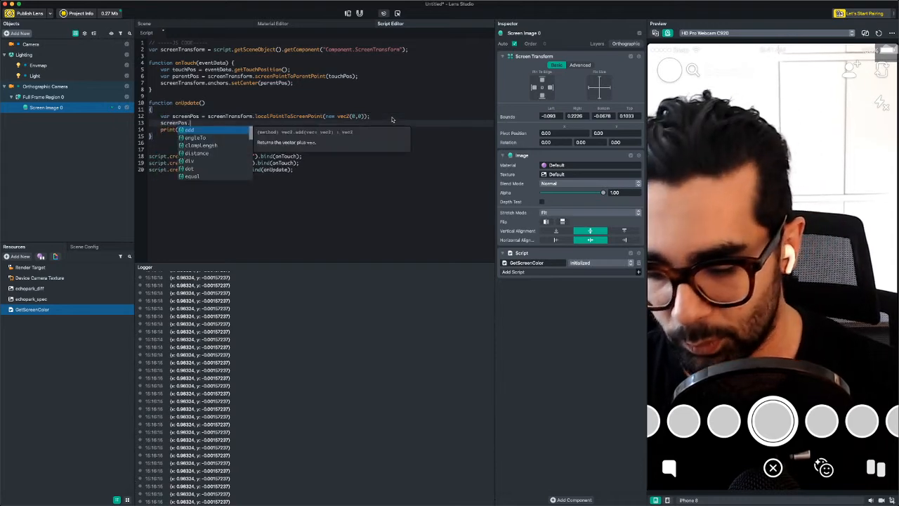
pyautogui.write('y')
pyautogui.press('Escape')
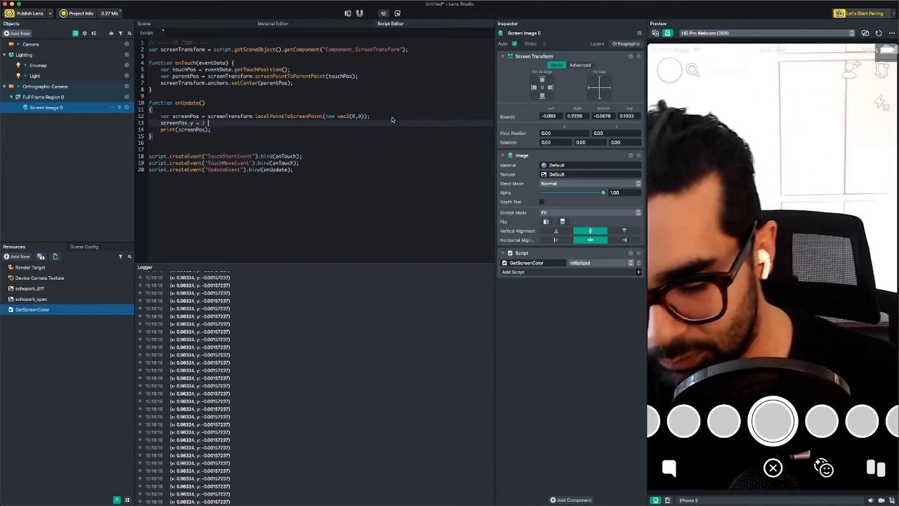
# Complete the screenPos.y line with = 1 - screenPos.y; to invert the vertical coordinate, and save the script
pyautogui.write('= 1 -scr')
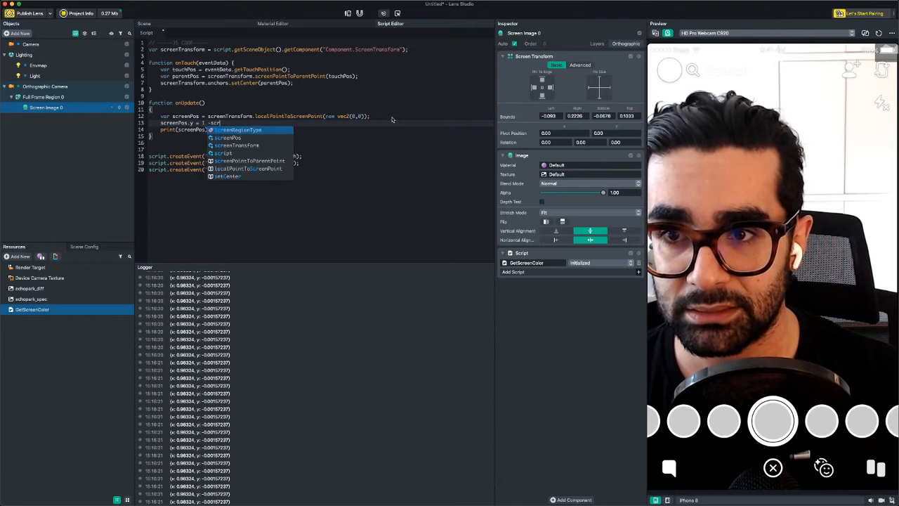
pyautogui.press('Down')
pyautogui.press('Return')
pyautogui.write('.y;')
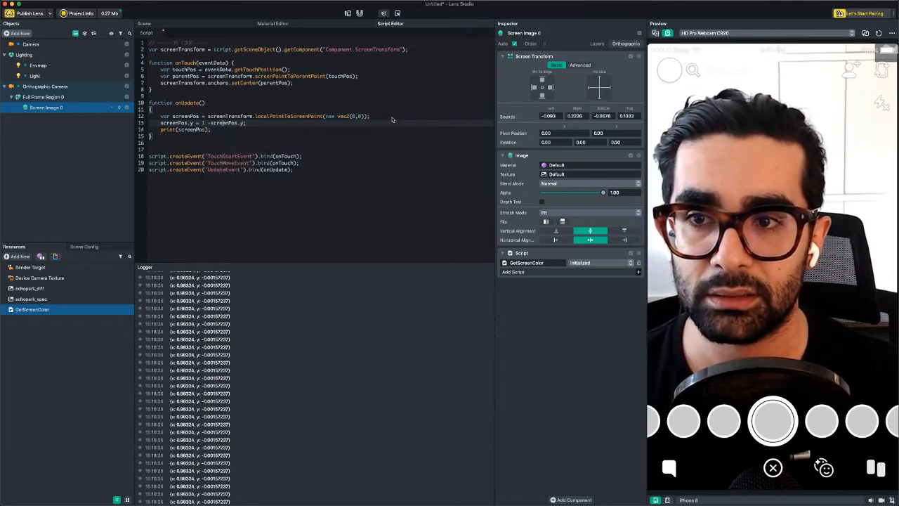
pyautogui.press('super+s')
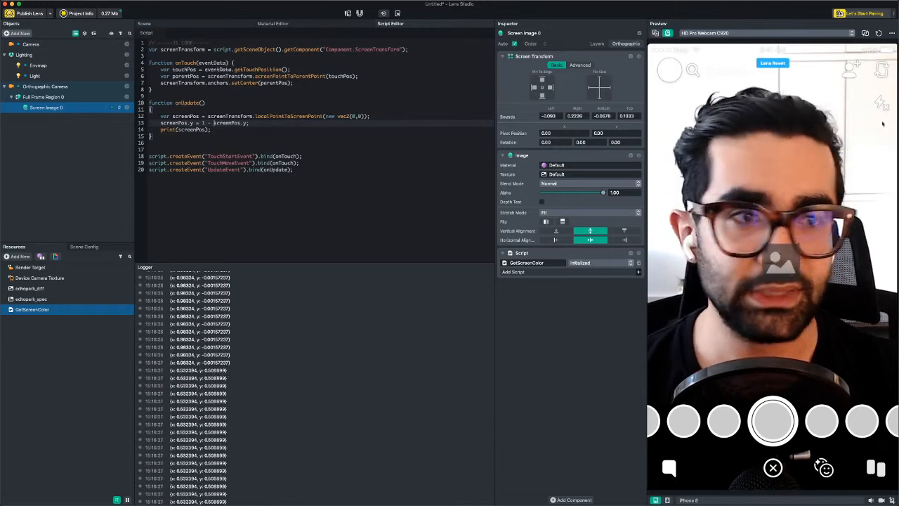
# Move the screen image up and down in the preview to check the inverted y values in the log
pyautogui.moveTo(794, 307); pyautogui.dragTo(811, 172)
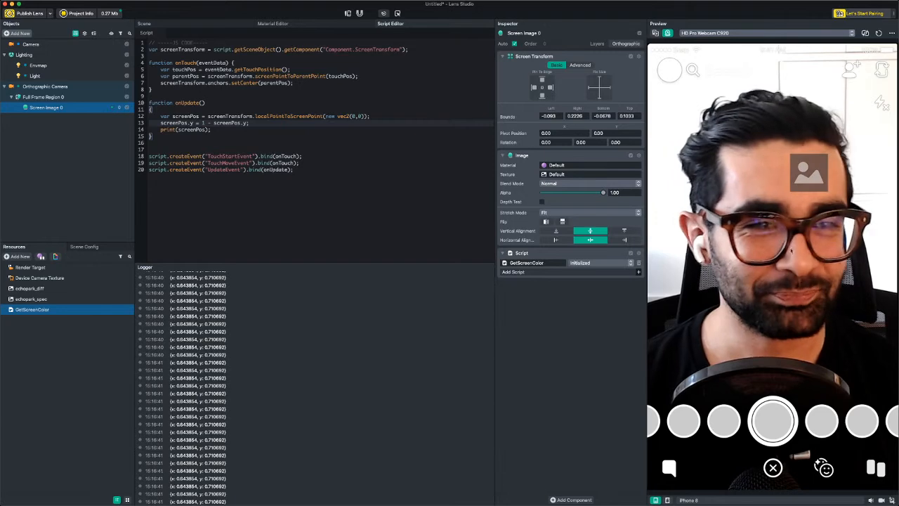
pyautogui.moveTo(803, 192); pyautogui.dragTo(753, 298)
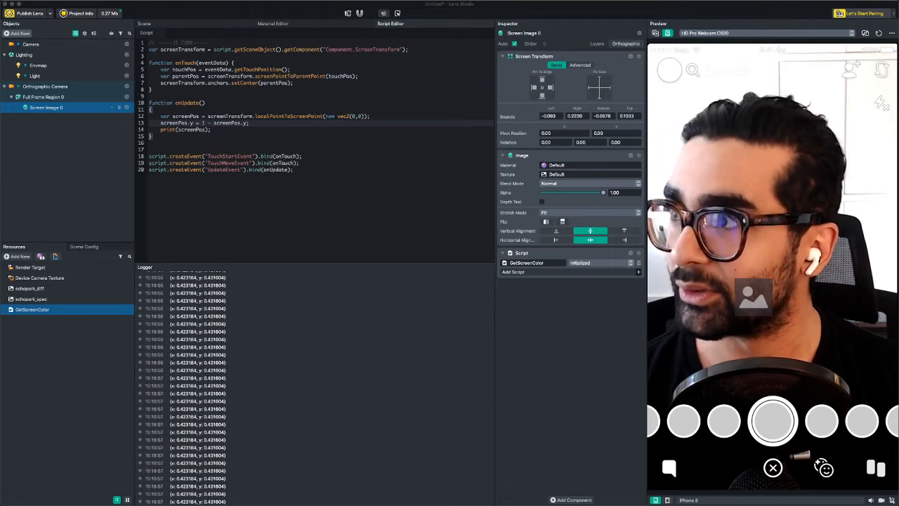
pyautogui.click(767, 282)
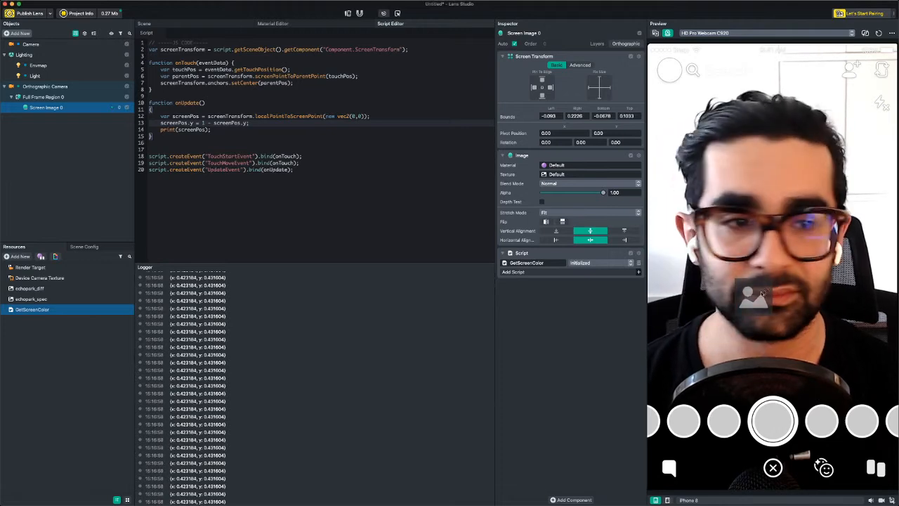
pyautogui.moveTo(764, 285); pyautogui.dragTo(853, 86)
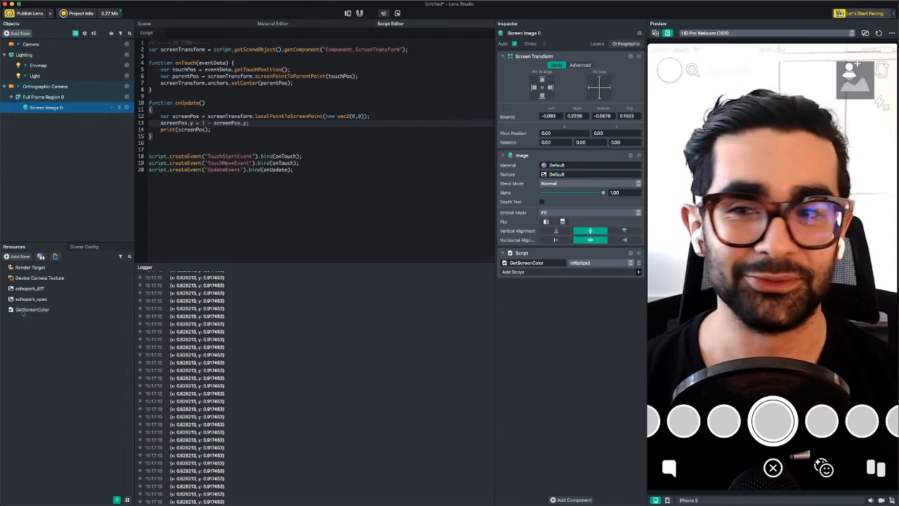
# Search the new resource list for "gra" and add a Graph Empty material to the project resources
pyautogui.click(20, 256)
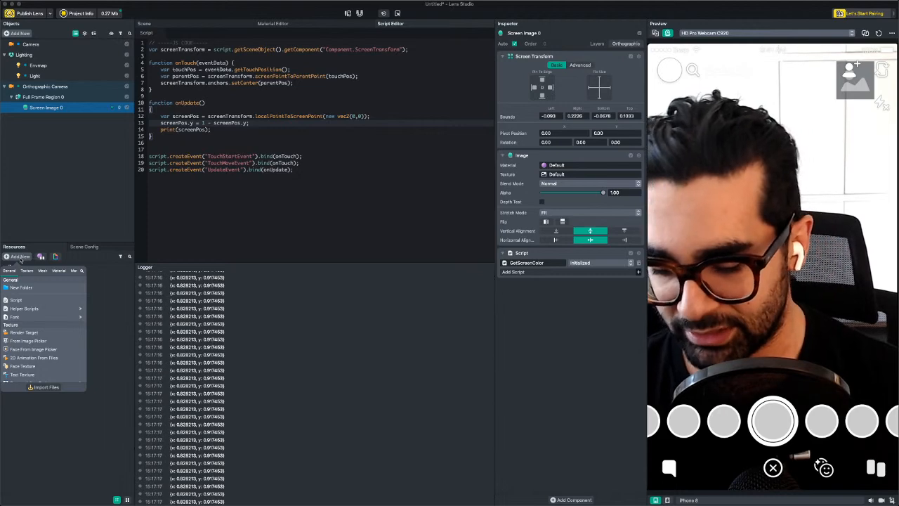
pyautogui.write('f')
pyautogui.press('BackSpace')
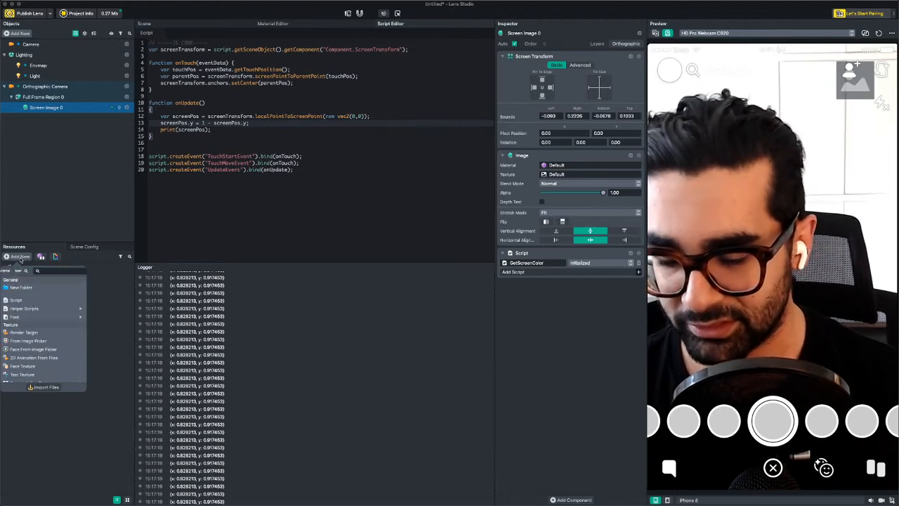
pyautogui.write('gra')
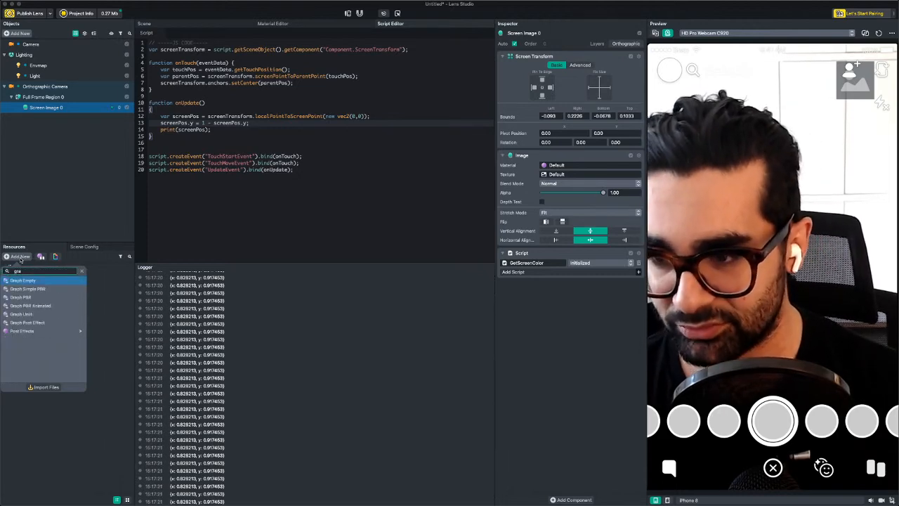
pyautogui.press('Escape')
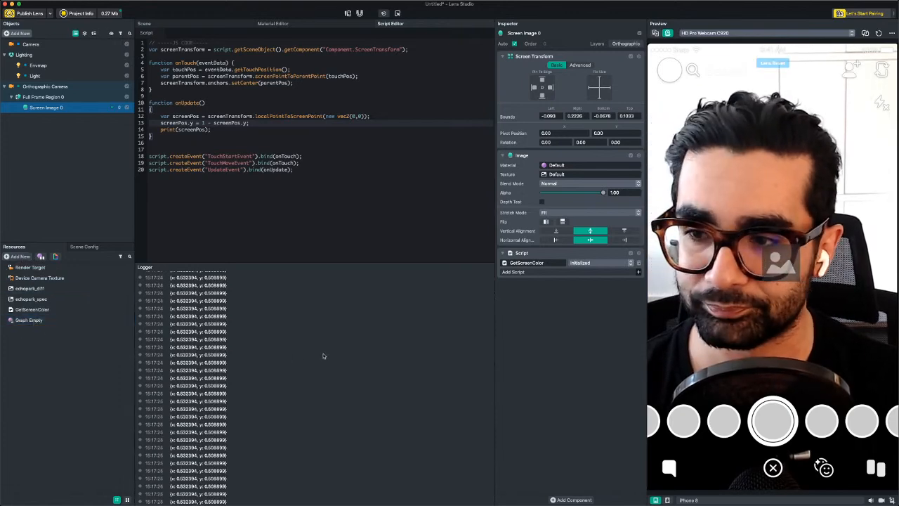
# Save the project to the Desktop as Untitled and clear the Logger output
pyautogui.press('super+s')
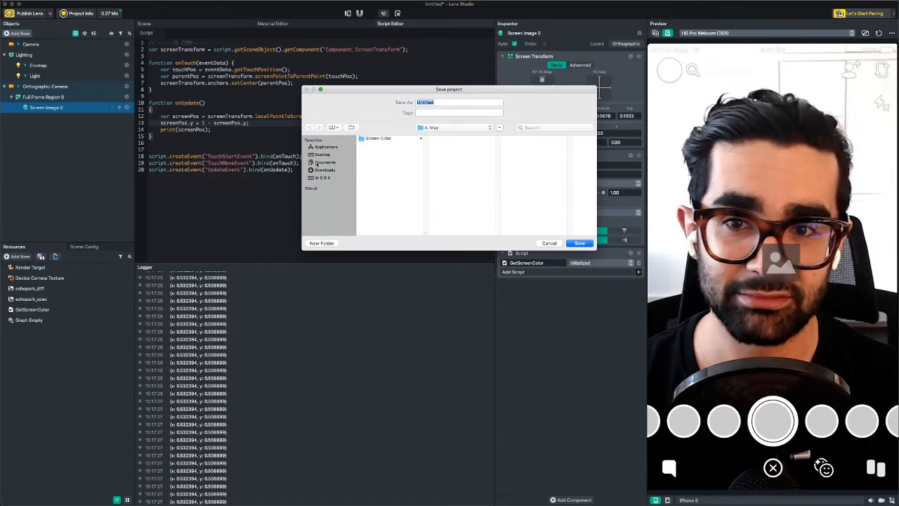
pyautogui.click(325, 153)
pyautogui.click(579, 243)
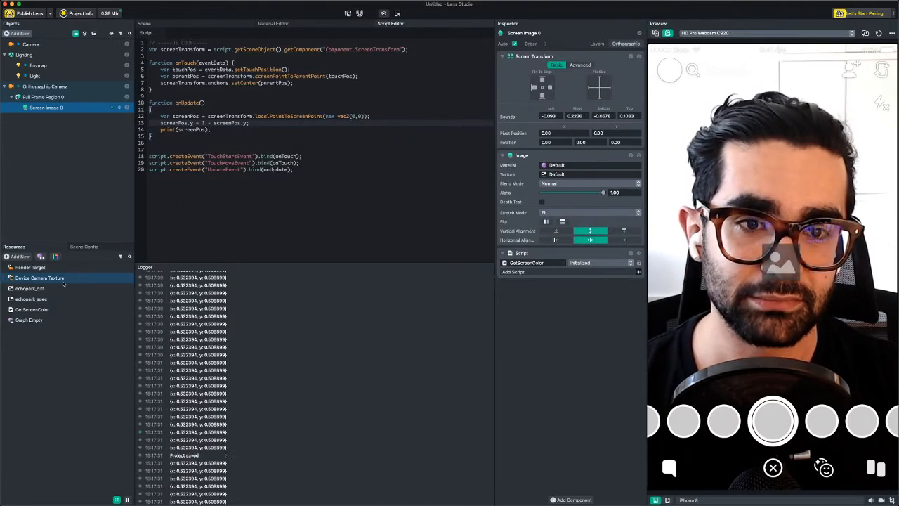
pyautogui.rightClick(238, 343)
pyautogui.click(246, 345)
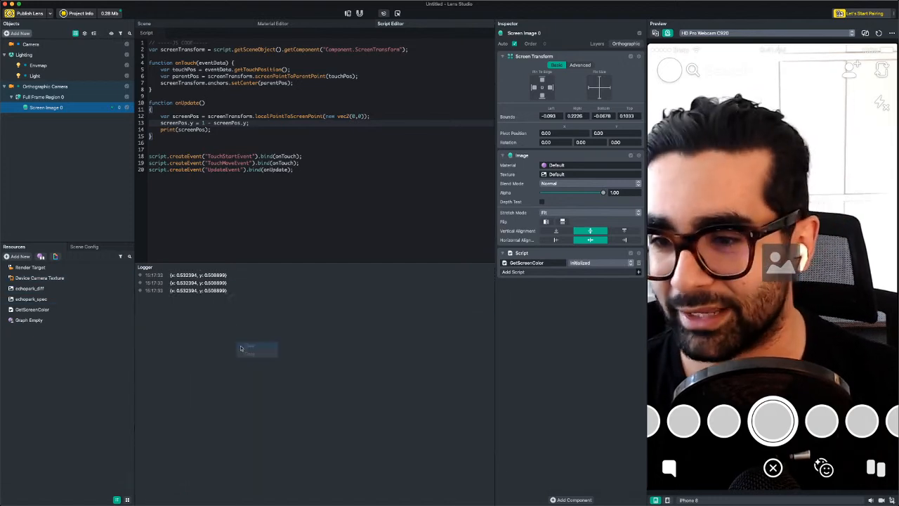
# Open the Graph Empty material in the Material Editor and shrink the Logger panel to enlarge the graph area
pyautogui.doubleClick(42, 320)
pyautogui.moveTo(290, 264); pyautogui.dragTo(333, 495)
pyautogui.moveTo(349, 446); pyautogui.dragTo(320, 433)
pyautogui.moveTo(208, 277); pyautogui.dragTo(274, 285)
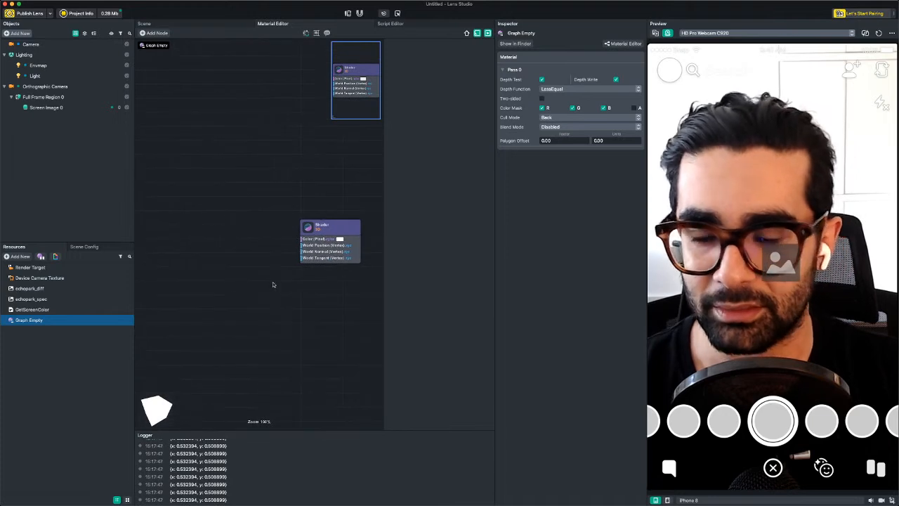
# Search the node library for "text", add a Texture 2D Object Parameter node and place it beside the Shader node
pyautogui.rightClick(225, 285)
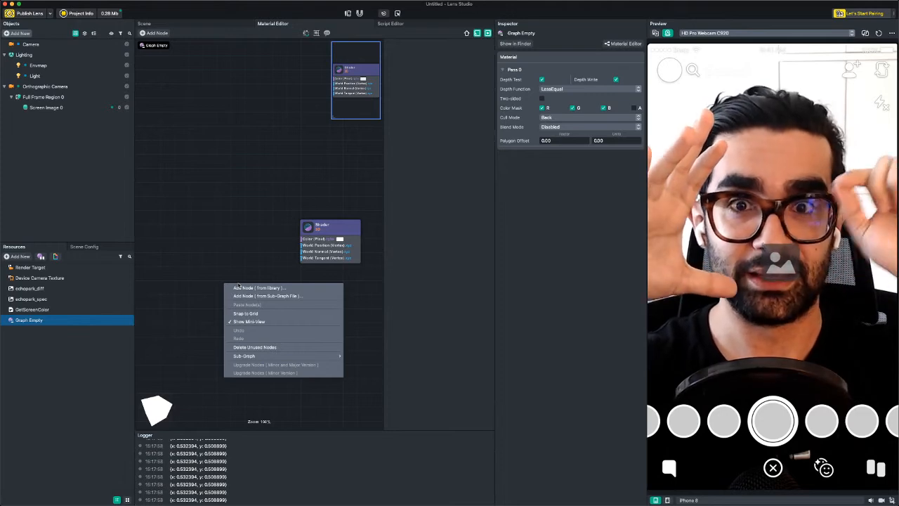
pyautogui.click(223, 251)
pyautogui.rightClick(201, 261)
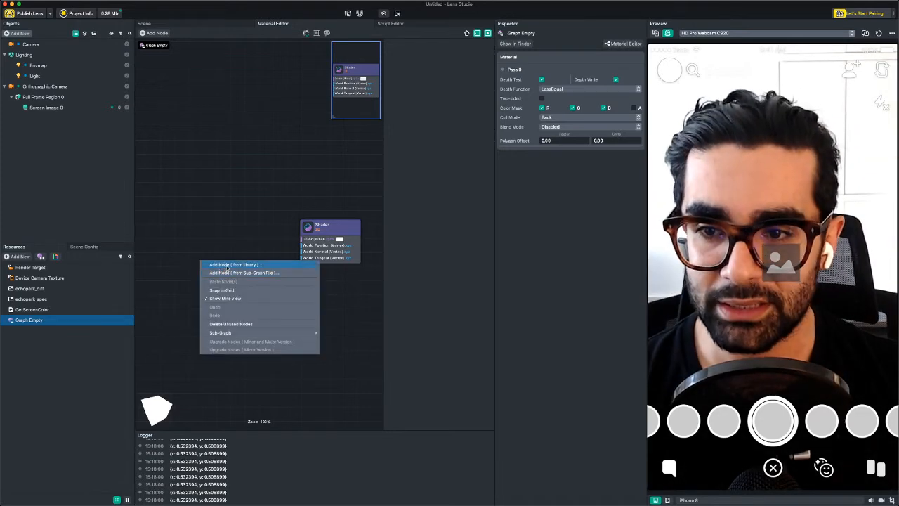
pyautogui.click(226, 266)
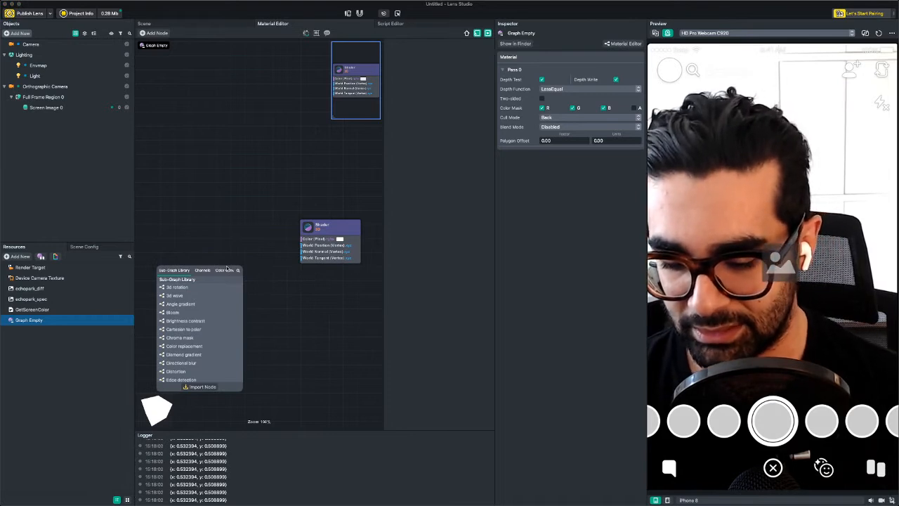
pyautogui.write('text')
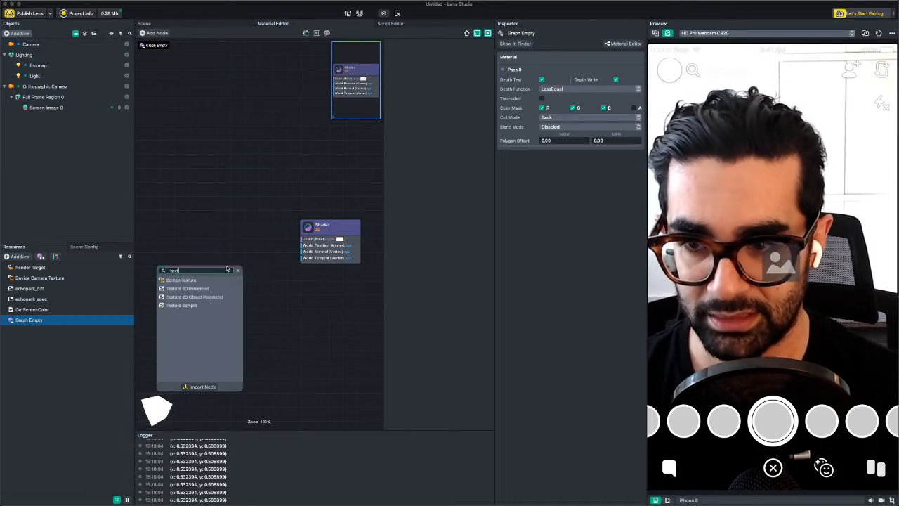
pyautogui.press('Down')
pyautogui.press('Down')
pyautogui.press('Down')
pyautogui.press('Return')
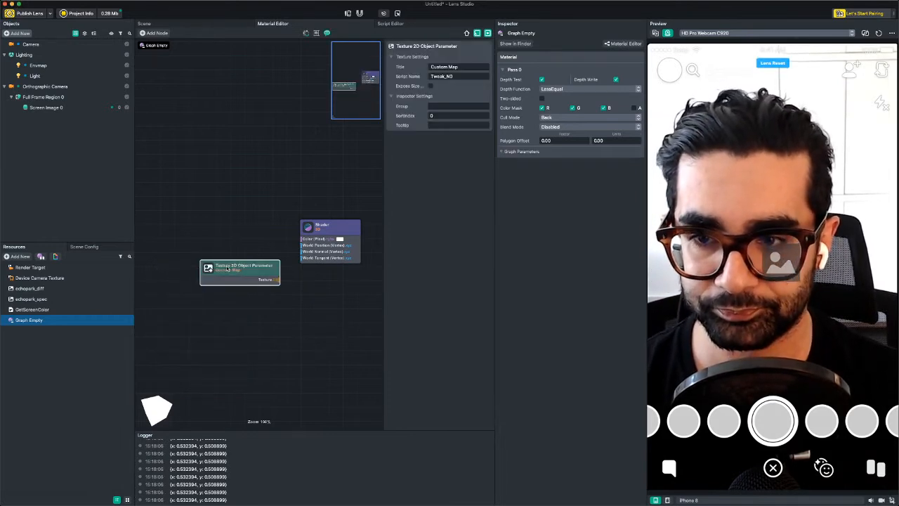
pyautogui.moveTo(190, 233); pyautogui.dragTo(175, 229)
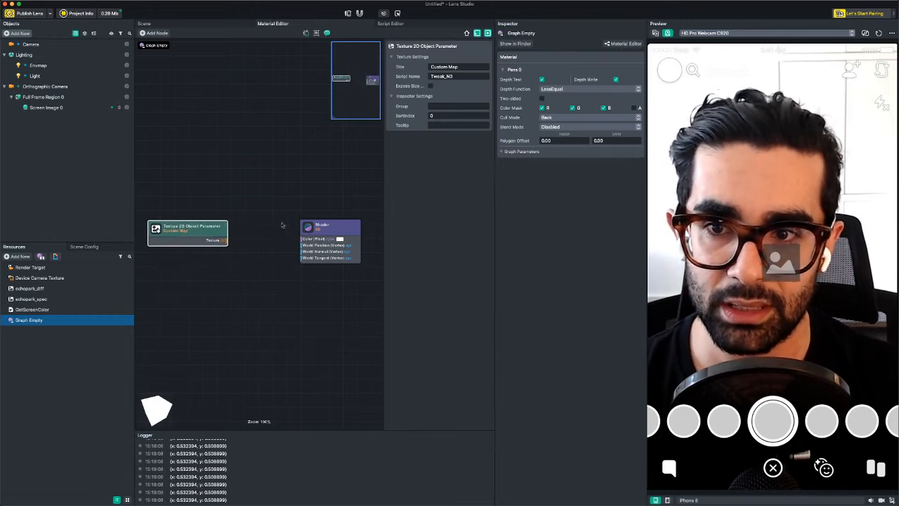
# Title the Texture 2D Object Parameter node Device Camera Texture
pyautogui.click(455, 66)
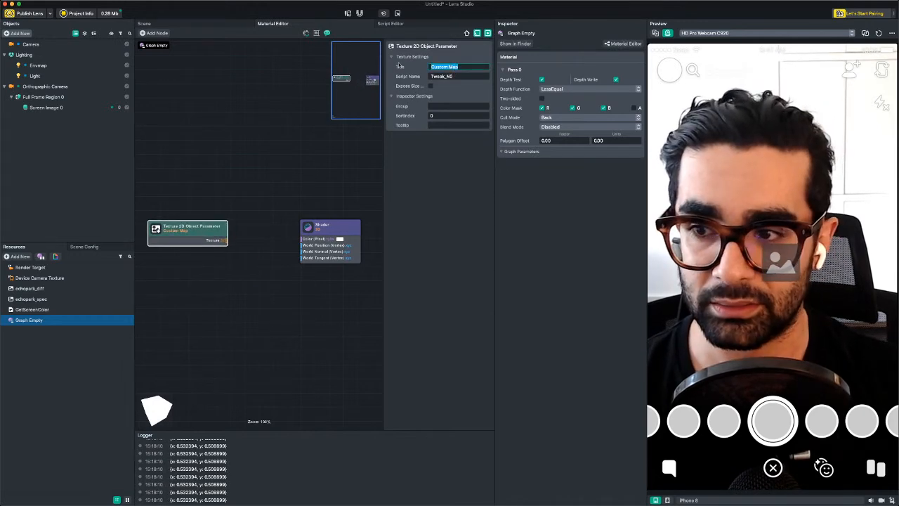
pyautogui.write('Device Ca')
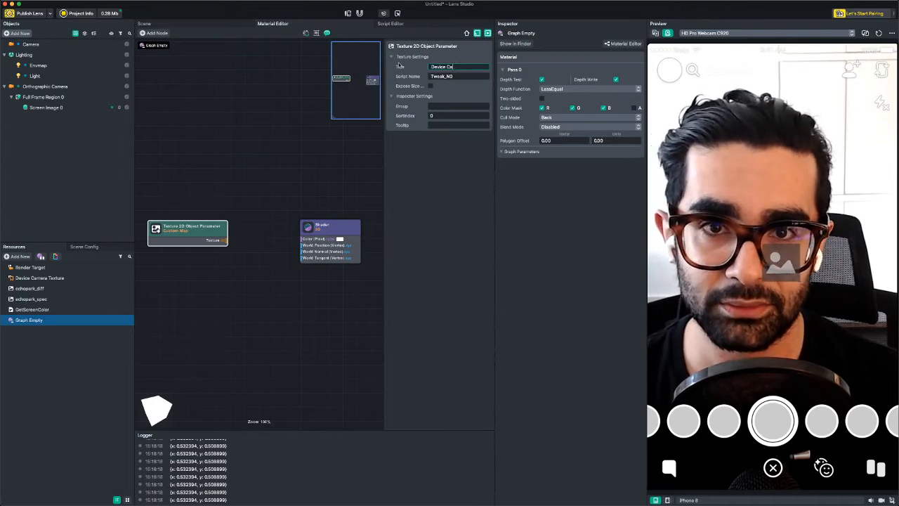
pyautogui.write('Tex')
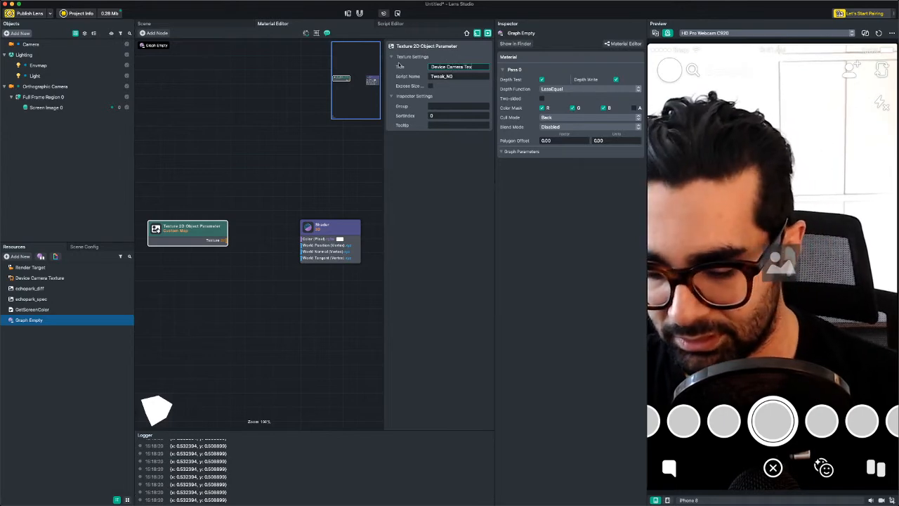
pyautogui.write('ture')
pyautogui.press('Tab')
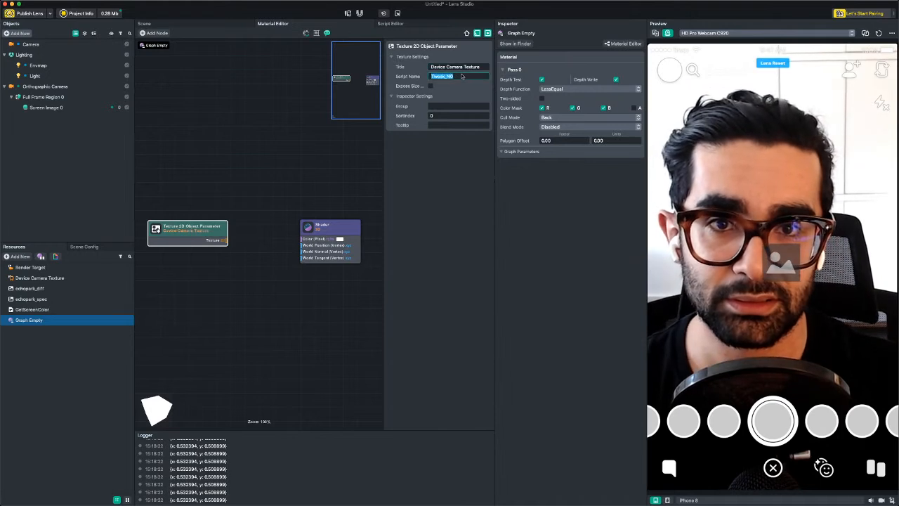
pyautogui.click(255, 276)
# Move the texture parameter node farther from the Shader and add a Texture Sample node fed by its Texture output
pyautogui.moveTo(207, 231); pyautogui.dragTo(173, 228)
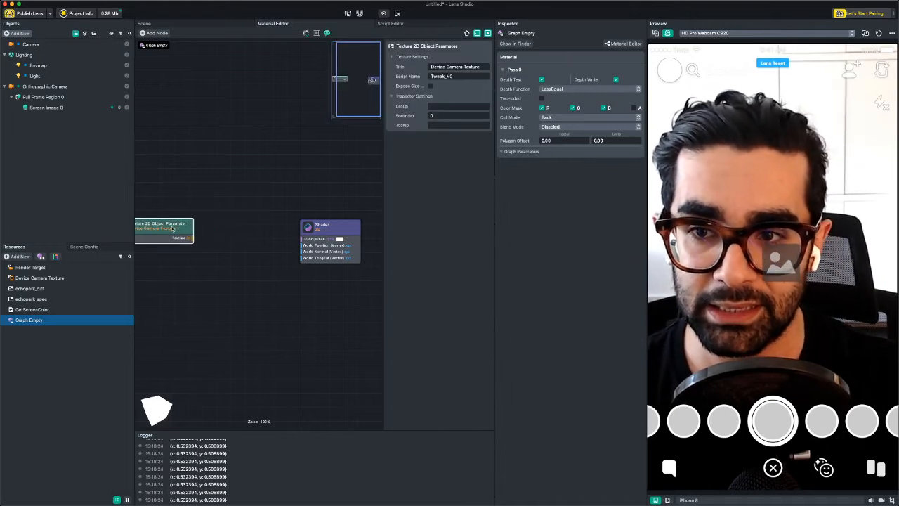
pyautogui.moveTo(205, 270); pyautogui.dragTo(257, 263, button='middle')
pyautogui.moveTo(245, 230); pyautogui.dragTo(303, 232)
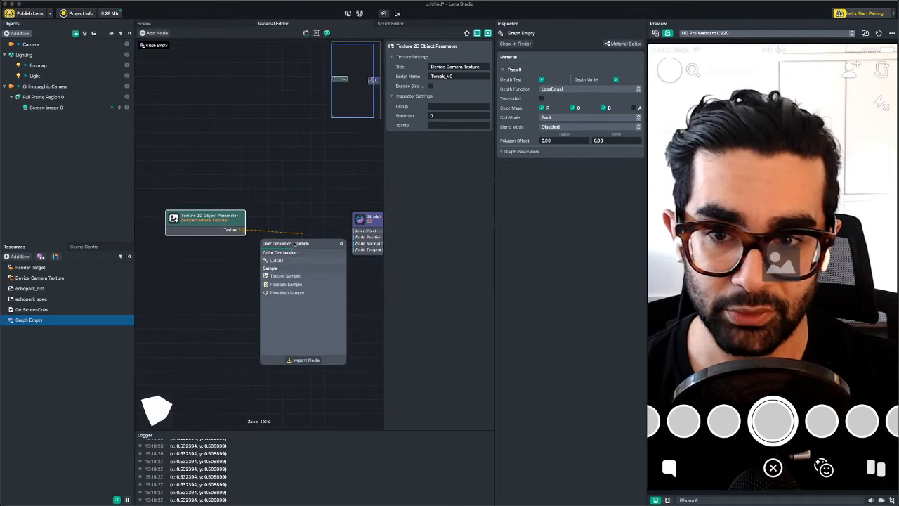
pyautogui.click(290, 279)
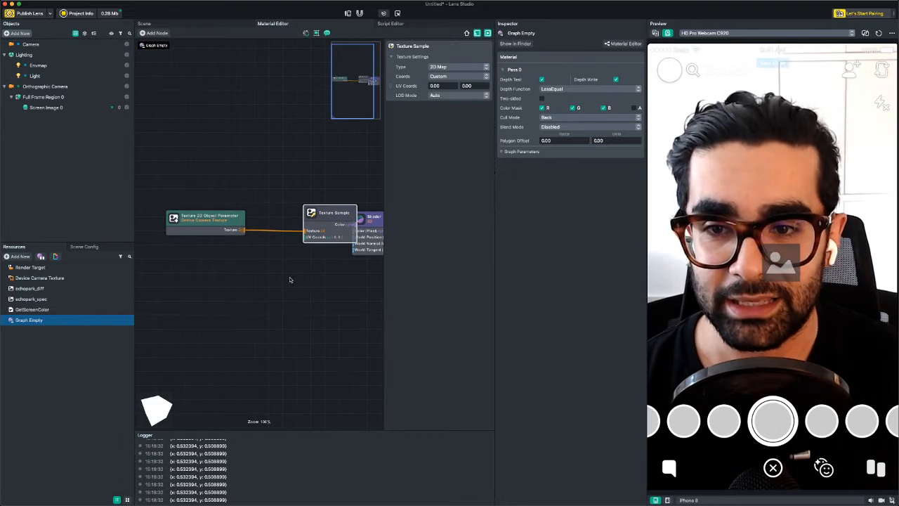
# Space out the texture nodes in a row and connect the Texture Sample's Color output to the Shader's Color input
pyautogui.moveTo(321, 224); pyautogui.dragTo(283, 223)
pyautogui.moveTo(217, 221); pyautogui.dragTo(187, 220)
pyautogui.moveTo(316, 228); pyautogui.dragTo(351, 232)
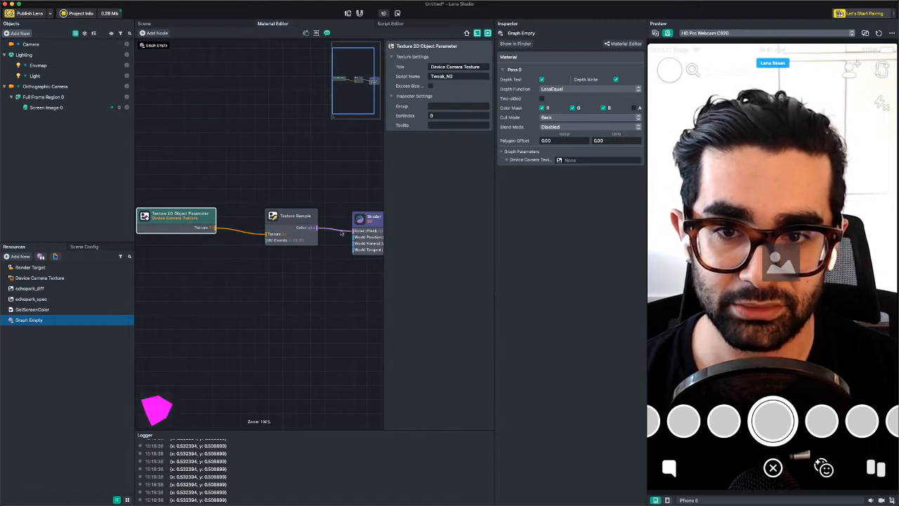
pyautogui.click(285, 220)
pyautogui.moveTo(285, 220); pyautogui.dragTo(286, 222)
pyautogui.moveTo(199, 217); pyautogui.dragTo(203, 223)
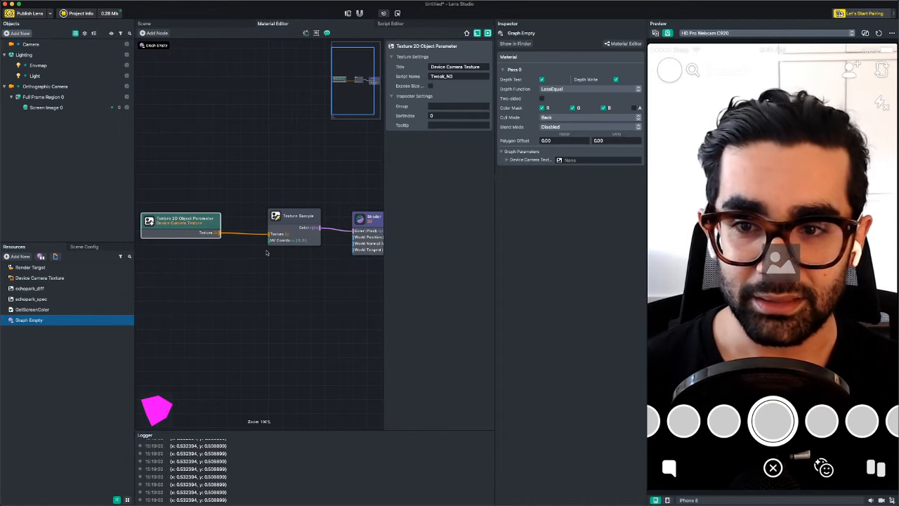
# Search the node library for "floa", add a Float Parameter node and place it below the texture parameter node
pyautogui.rightClick(224, 254)
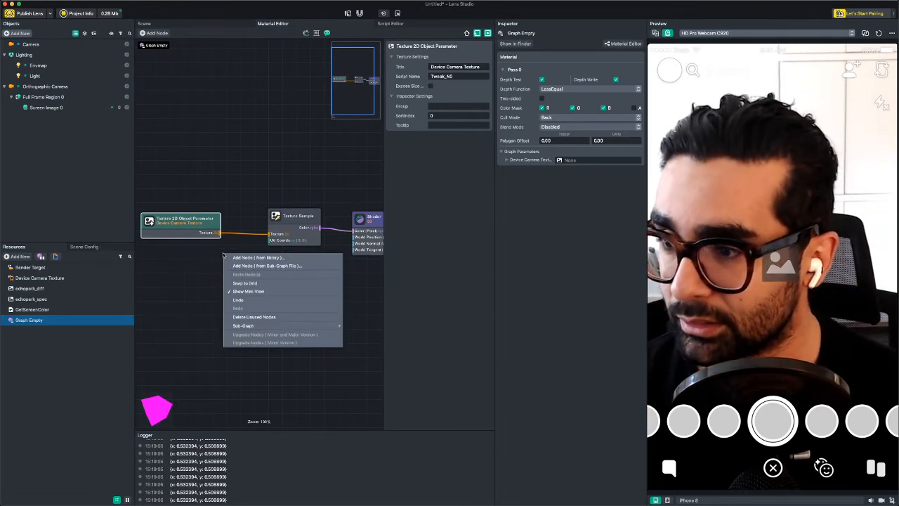
pyautogui.click(266, 258)
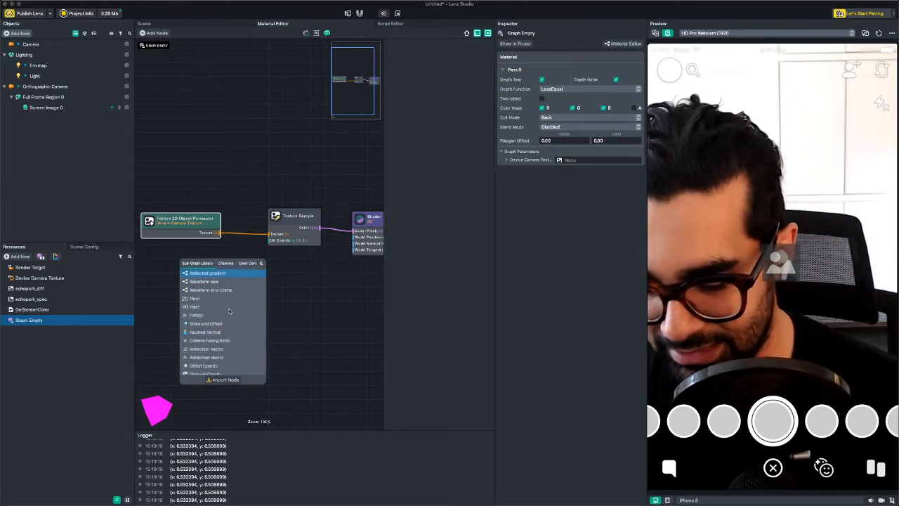
pyautogui.write('tila')
pyautogui.press('BackSpace')
pyautogui.press('BackSpace')
pyautogui.press('BackSpace')
pyautogui.write('loa')
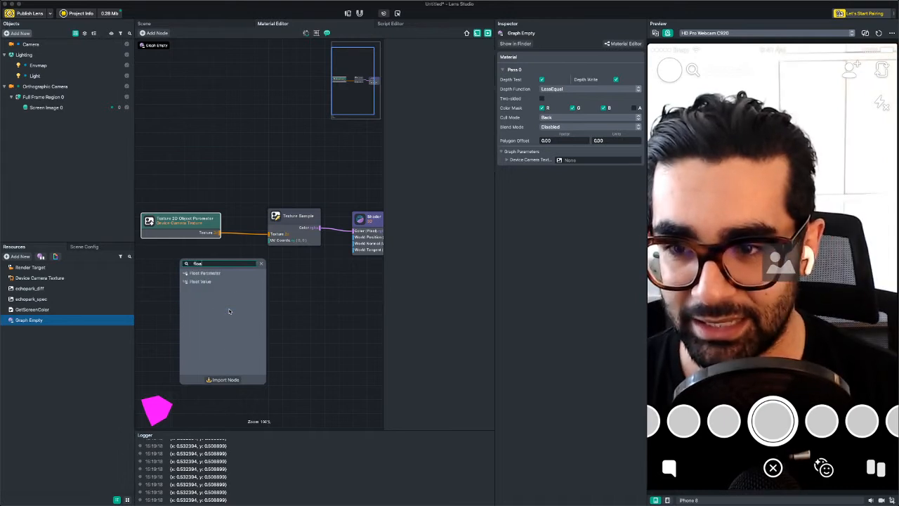
pyautogui.press('Down')
pyautogui.press('Down')
pyautogui.press('Up')
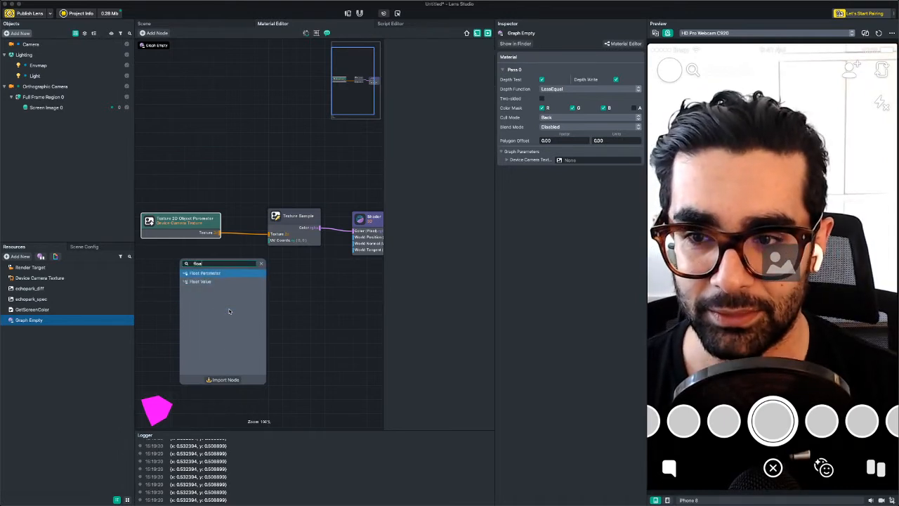
pyautogui.press('Return')
pyautogui.moveTo(231, 262); pyautogui.dragTo(150, 285)
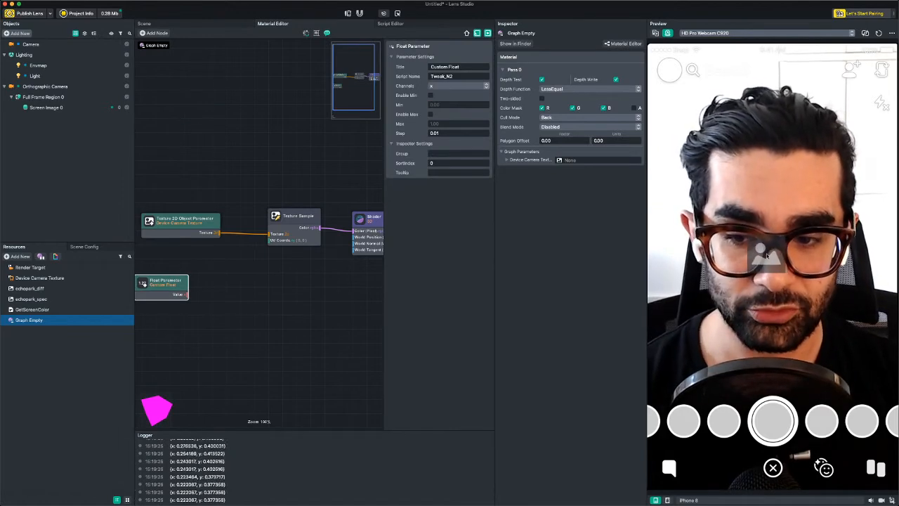
# Set the Float Parameter's channels to xy and connect its value to the Texture Sample's UV Coords input
pyautogui.click(455, 86)
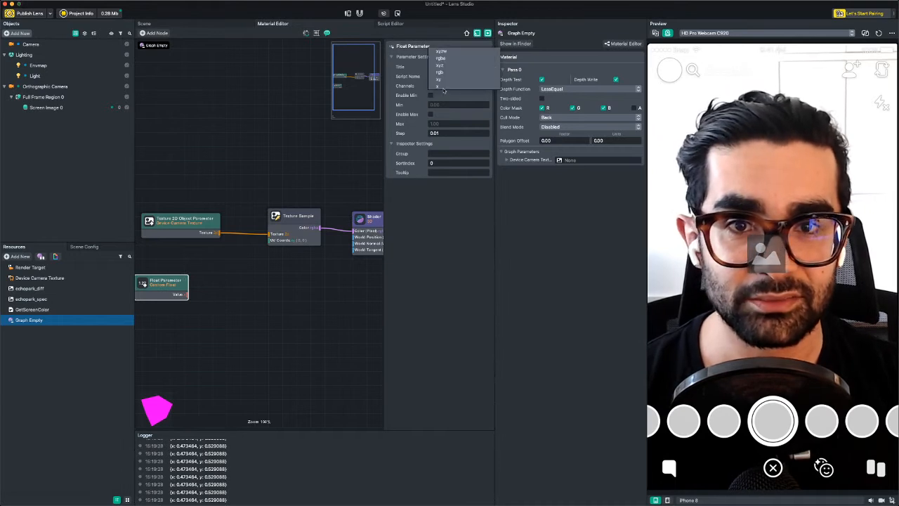
pyautogui.click(445, 80)
pyautogui.moveTo(166, 287); pyautogui.dragTo(272, 239)
pyautogui.moveTo(199, 257); pyautogui.dragTo(224, 255)
# Set the Float Parameter's title to UV and its script name to uv
pyautogui.click(463, 66)
pyautogui.write('UV')
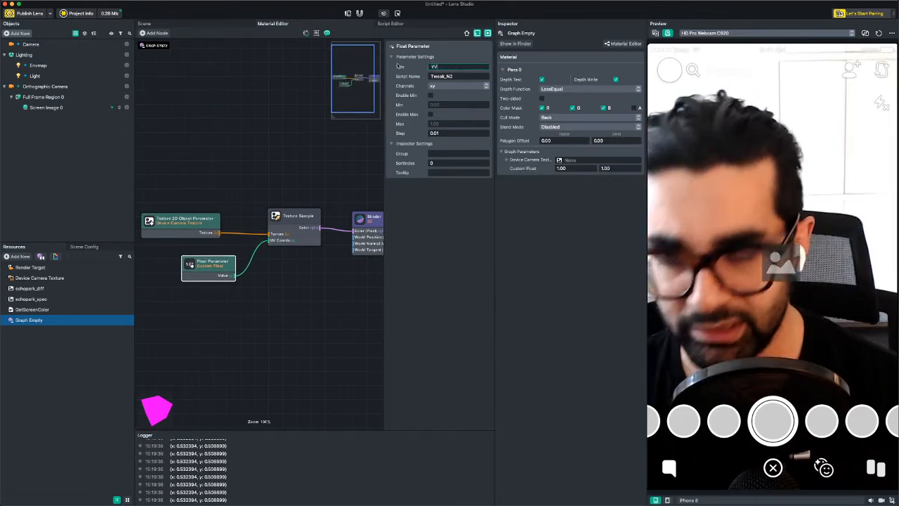
pyautogui.press('BackSpace')
pyautogui.press('BackSpace')
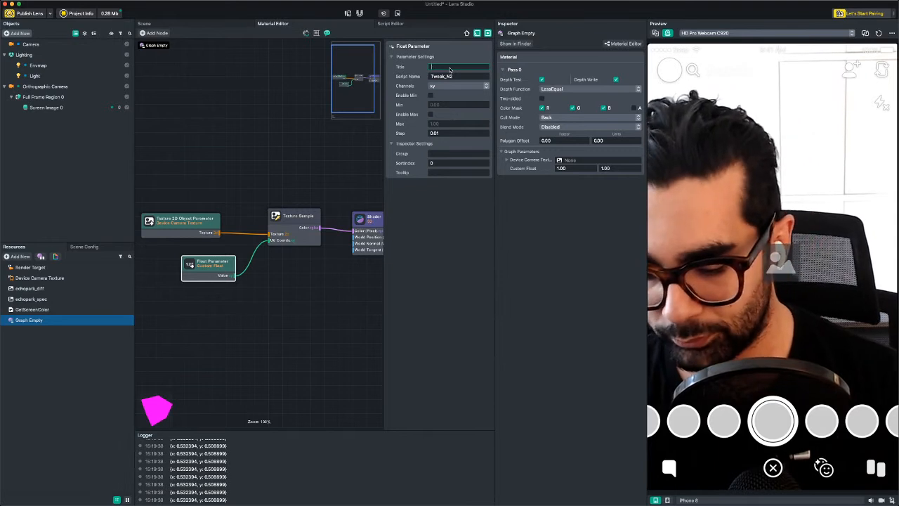
pyautogui.press('Return')
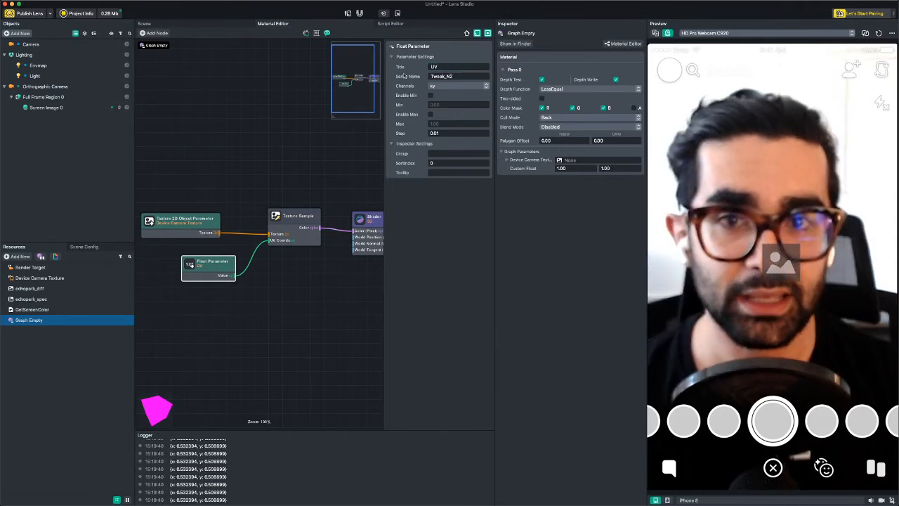
pyautogui.moveTo(460, 77); pyautogui.dragTo(416, 77)
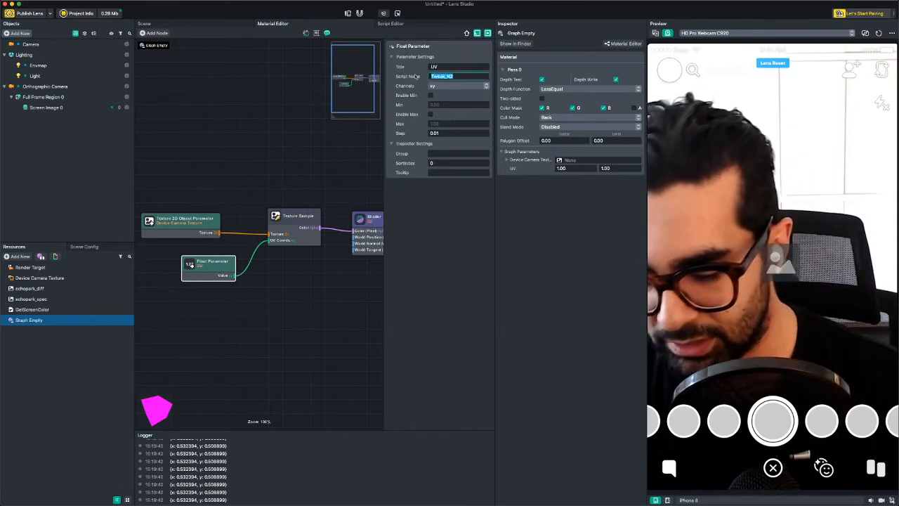
pyautogui.write('uv')
pyautogui.press('Return')
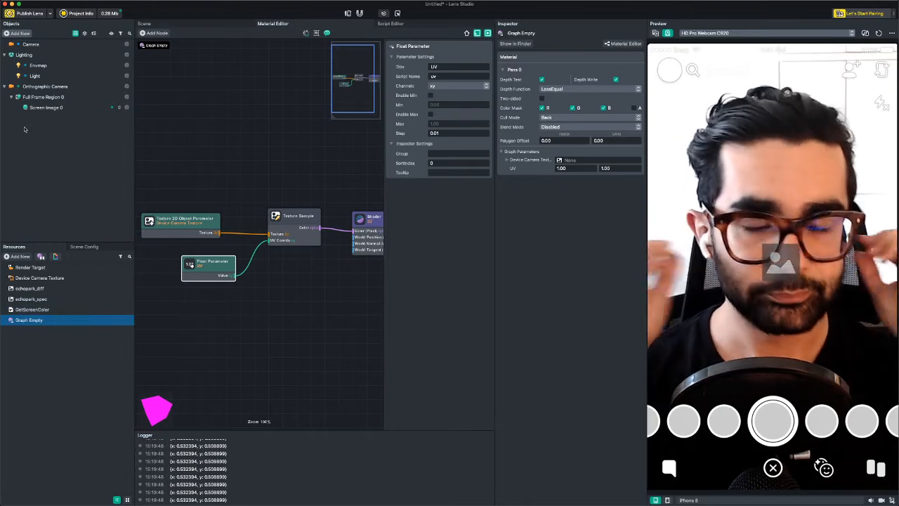
# Assign the Graph Empty material to the Image component of Screen Image 0
pyautogui.click(43, 107)
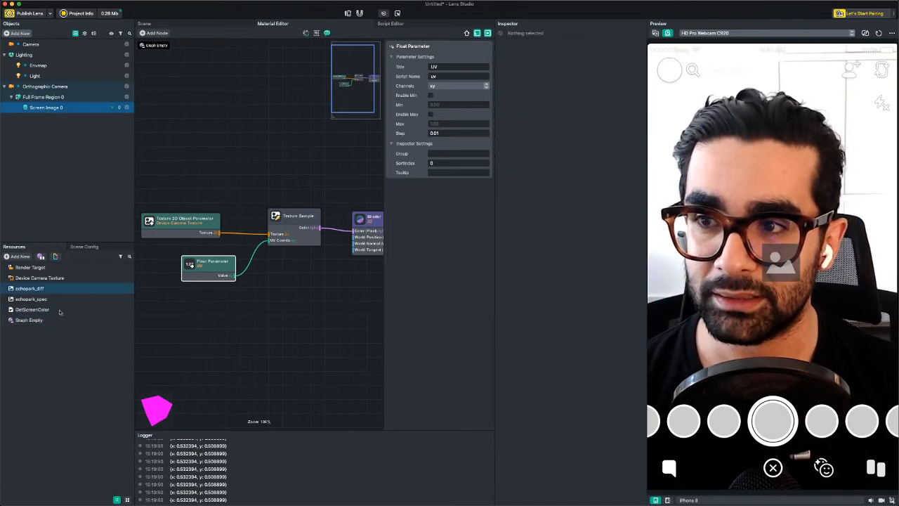
pyautogui.click(36, 320)
pyautogui.moveTo(578, 182); pyautogui.dragTo(564, 166)
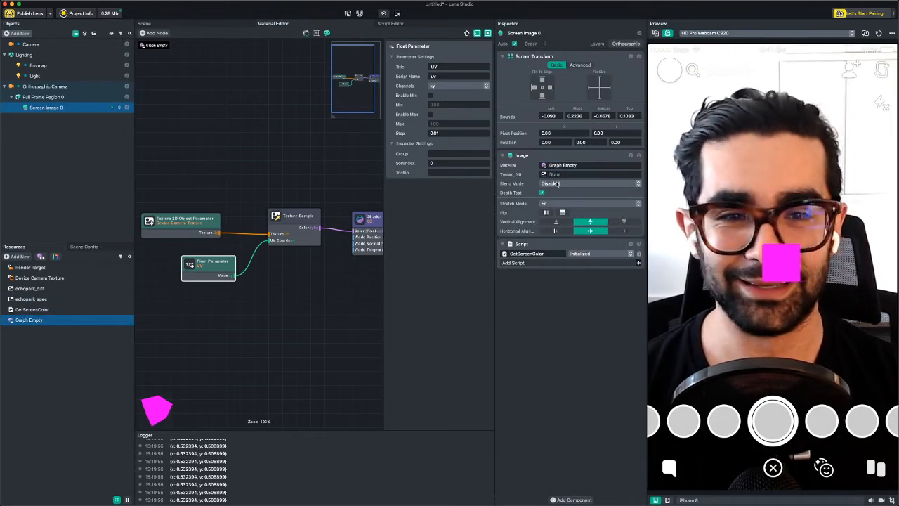
# Assign Device Camera Texture to the Graph Empty material's texture parameter and move the image around in the preview
pyautogui.click(77, 320)
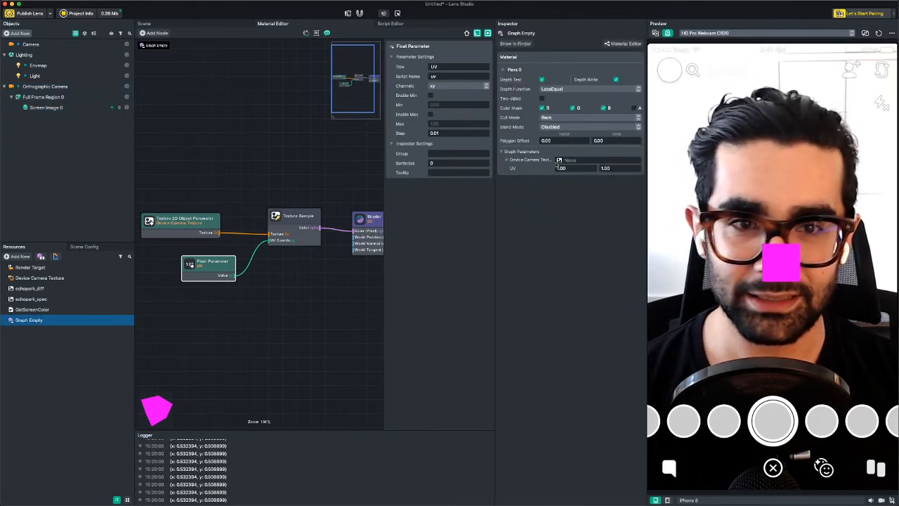
pyautogui.click(573, 161)
pyautogui.doubleClick(420, 180)
pyautogui.moveTo(772, 262)
pyautogui.mouseDown()
pyautogui.moveTo(746, 295)
pyautogui.moveTo(728, 253)
pyautogui.moveTo(786, 253)
pyautogui.moveTo(796, 290)
pyautogui.moveTo(723, 228)
pyautogui.moveTo(769, 284)
pyautogui.moveTo(759, 292)
pyautogui.moveTo(786, 285)
pyautogui.moveTo(775, 275)
pyautogui.mouseUp()
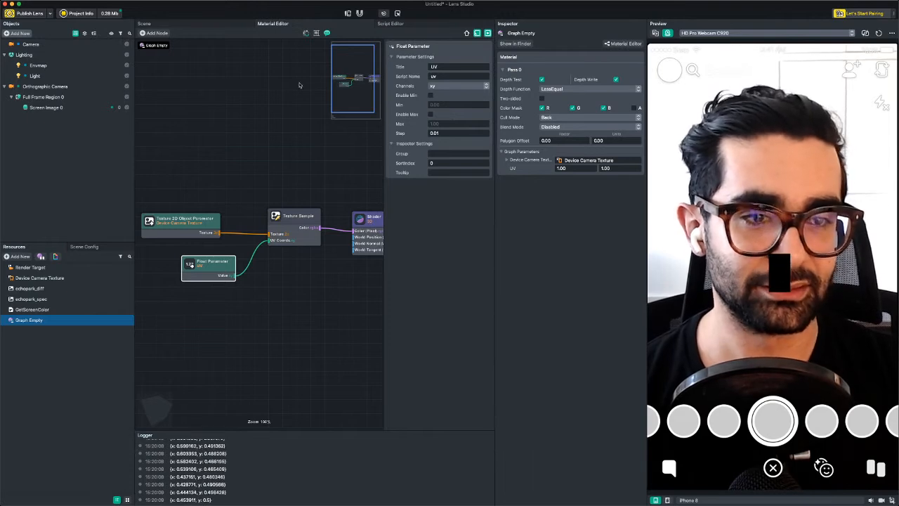
# Return to the GetScreenColor script and examine where screenPos is computed and its y value inverted in onUpdate
pyautogui.click(206, 25)
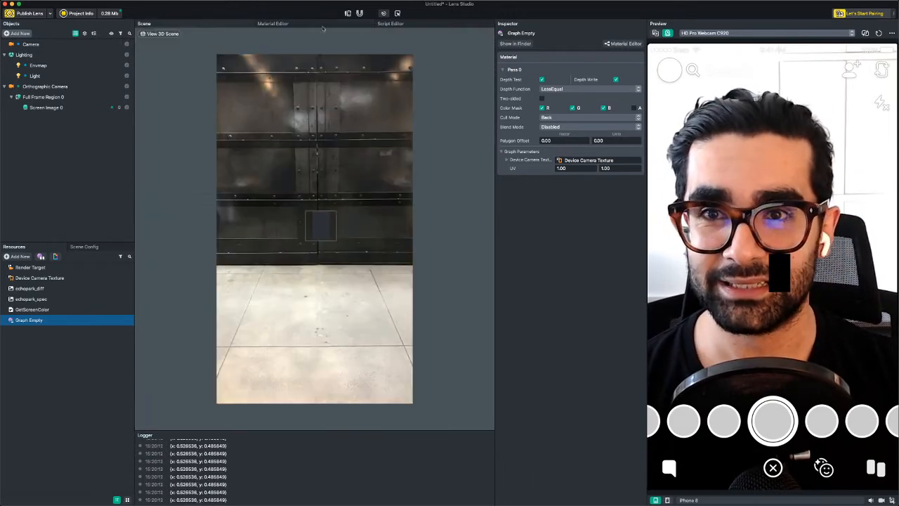
pyautogui.click(401, 26)
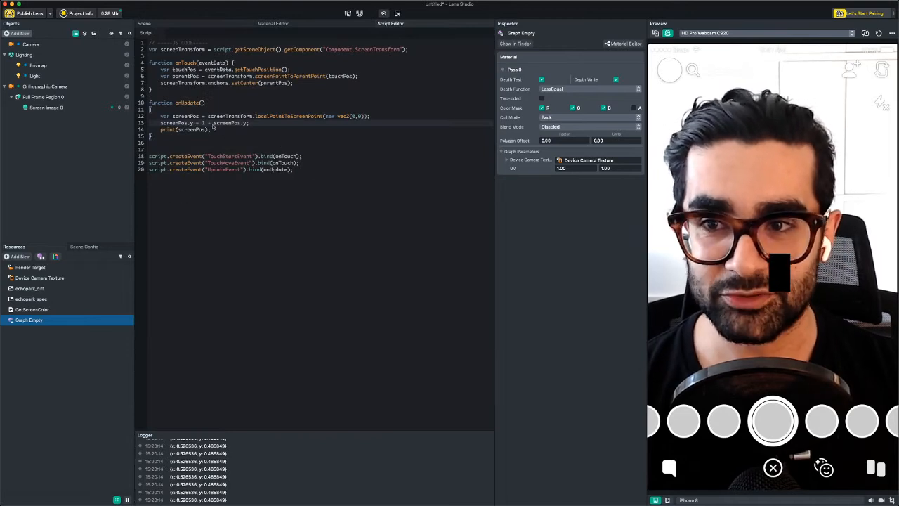
pyautogui.doubleClick(169, 124)
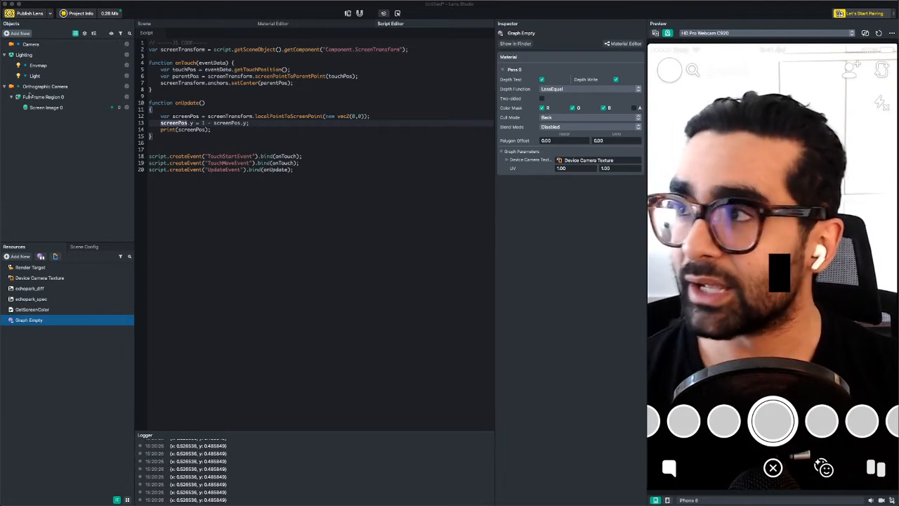
pyautogui.click(184, 62)
pyautogui.click(189, 56)
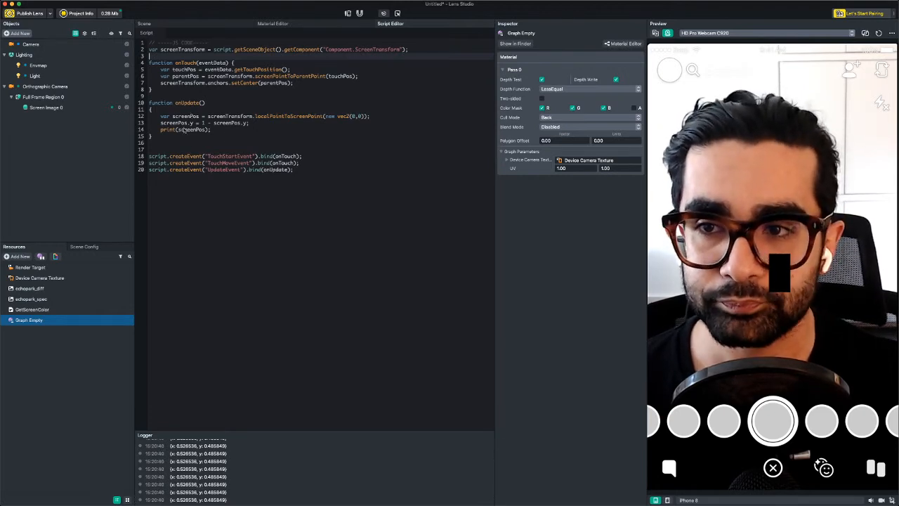
pyautogui.doubleClick(173, 123)
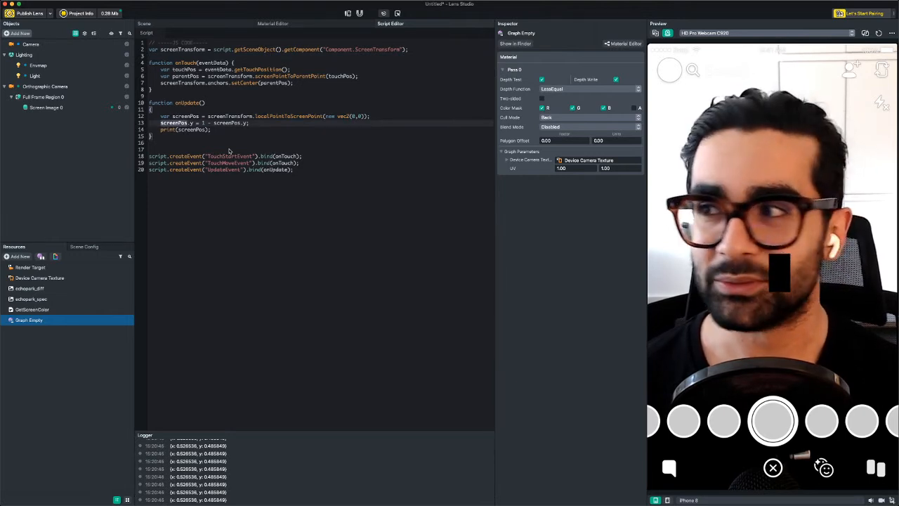
# Make room below the screenTransform declaration, begin a new variable there and show the components of Screen Image 0
pyautogui.click(181, 56)
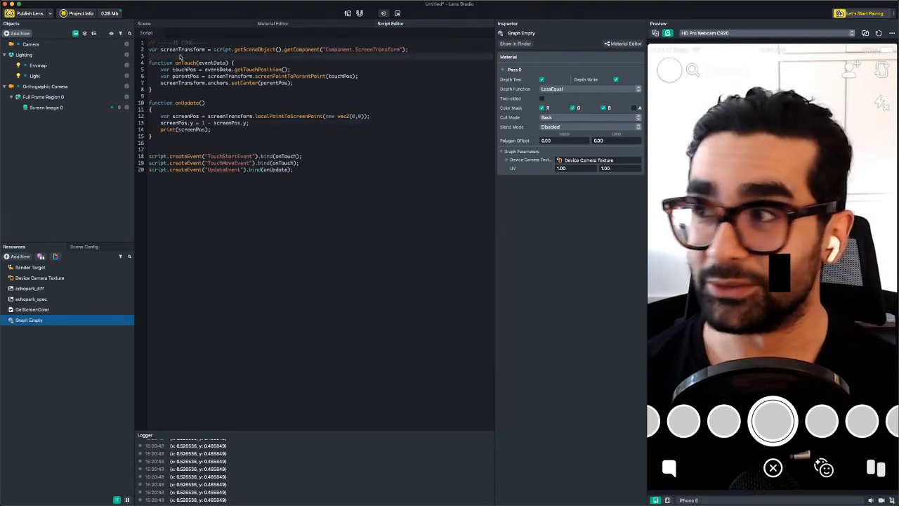
pyautogui.press('Return')
pyautogui.press('Return')
pyautogui.click(180, 56)
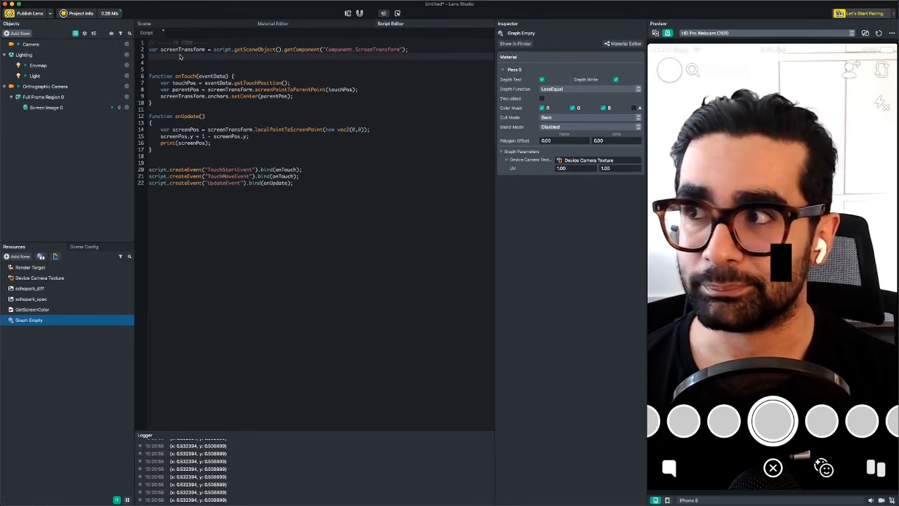
pyautogui.write('va')
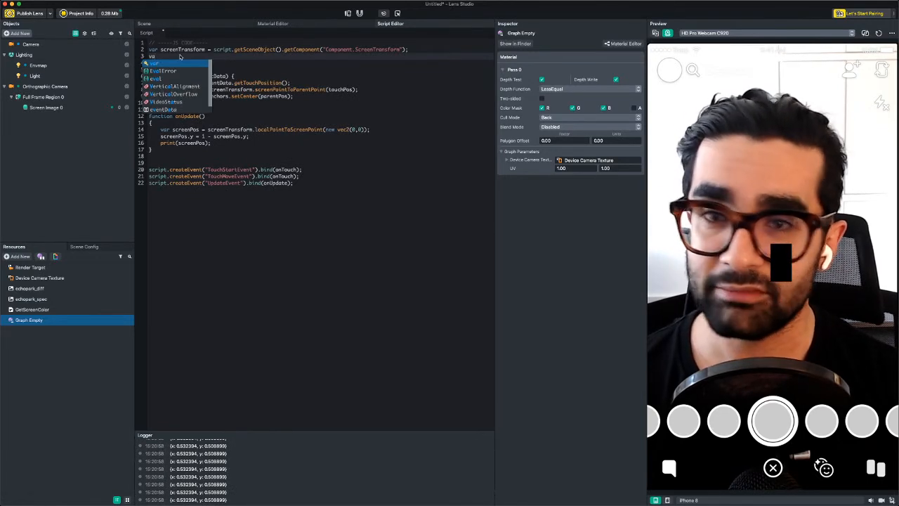
pyautogui.click(56, 105)
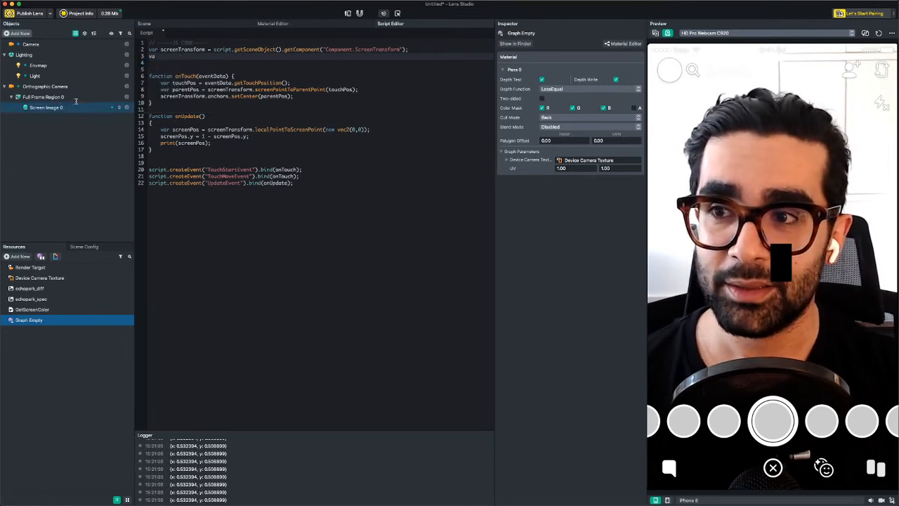
pyautogui.click(81, 99)
pyautogui.click(103, 107)
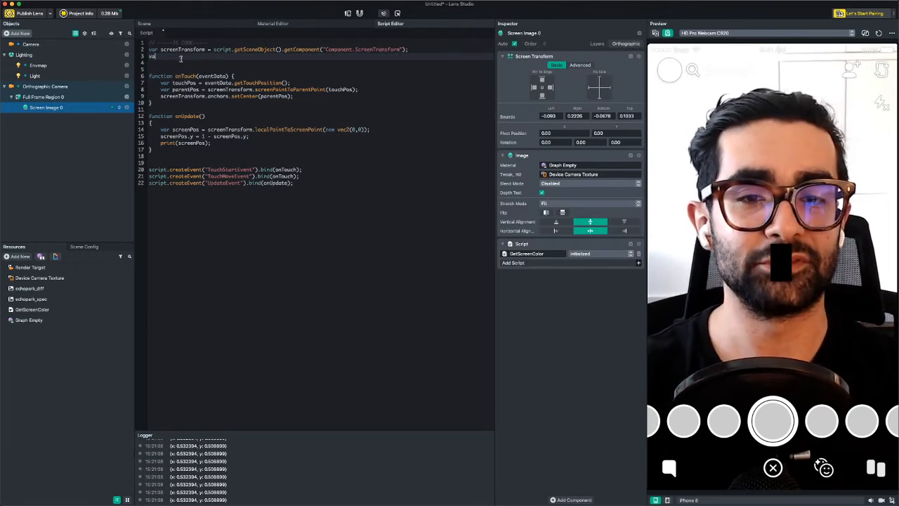
# Name the new variable meshViz and begin its assignment below screenTransform
pyautogui.write('r')
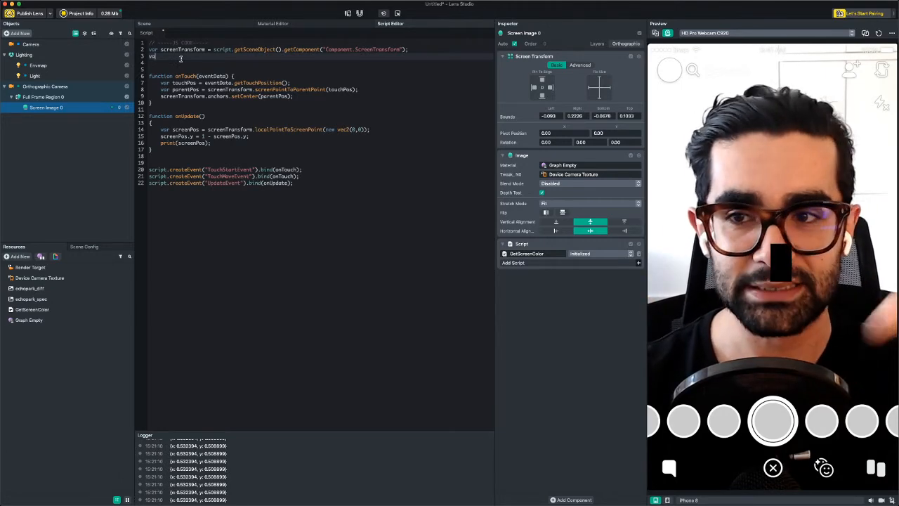
pyautogui.write('r')
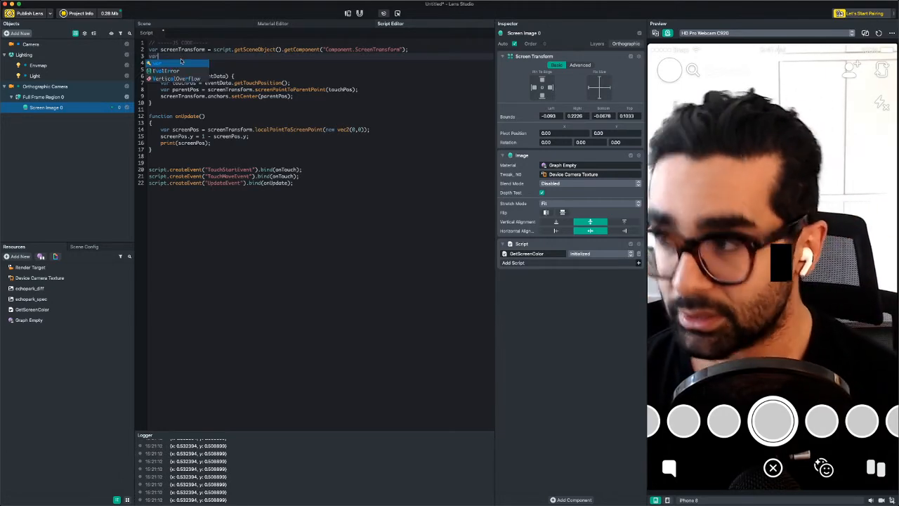
pyautogui.write(' meshBu')
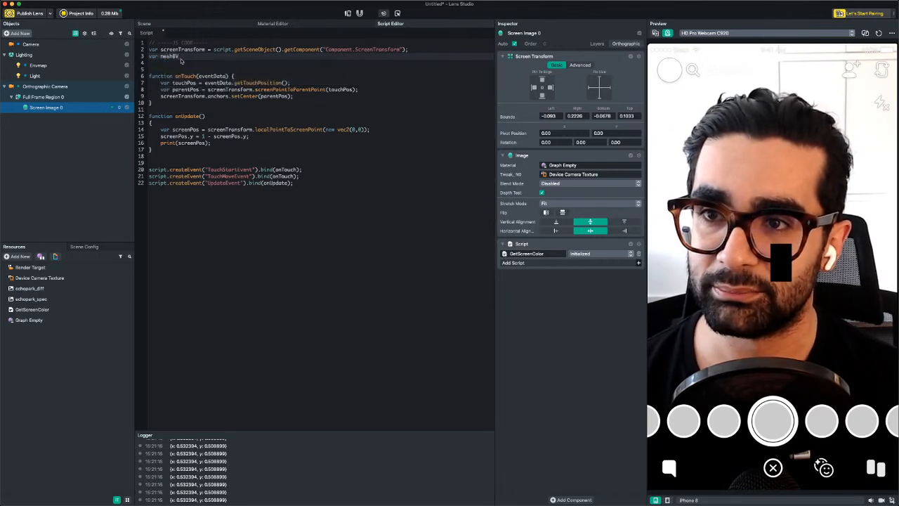
pyautogui.press('BackSpace')
pyautogui.write('Vis')
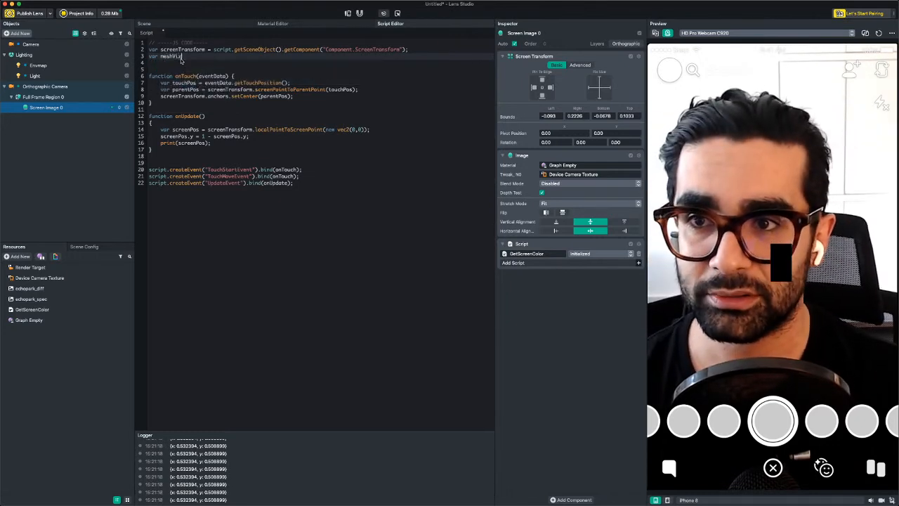
pyautogui.write(' = ')
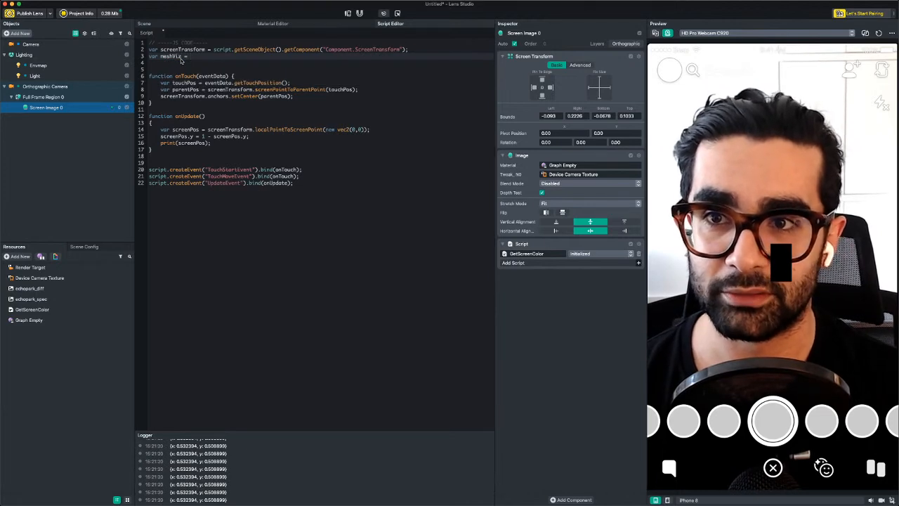
# Set meshViz to script.getSceneObject() as the start of its value
pyautogui.write('sce')
pyautogui.press('Down')
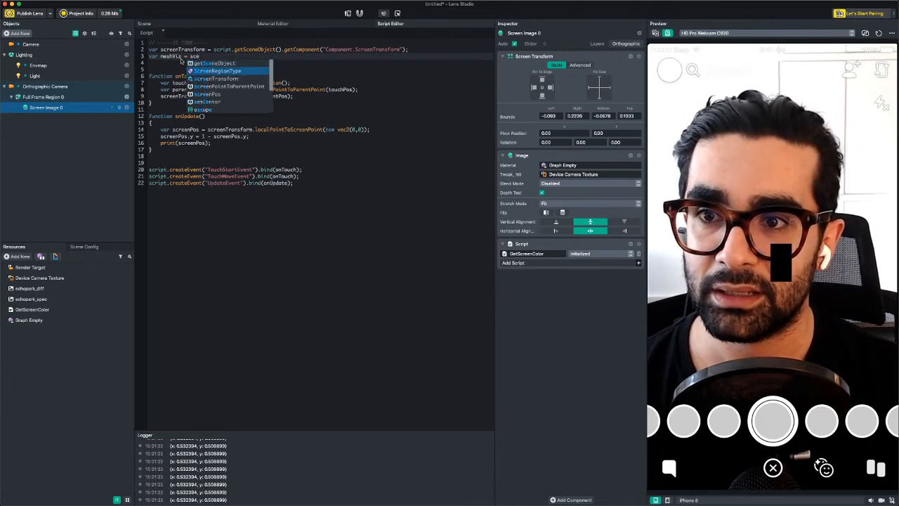
pyautogui.press('BackSpace')
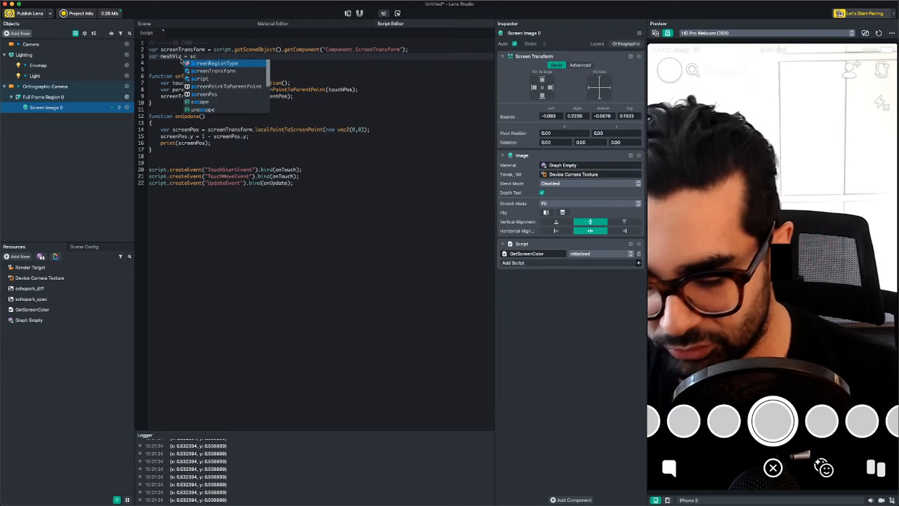
pyautogui.write('ri')
pyautogui.press('Return')
pyautogui.write('.')
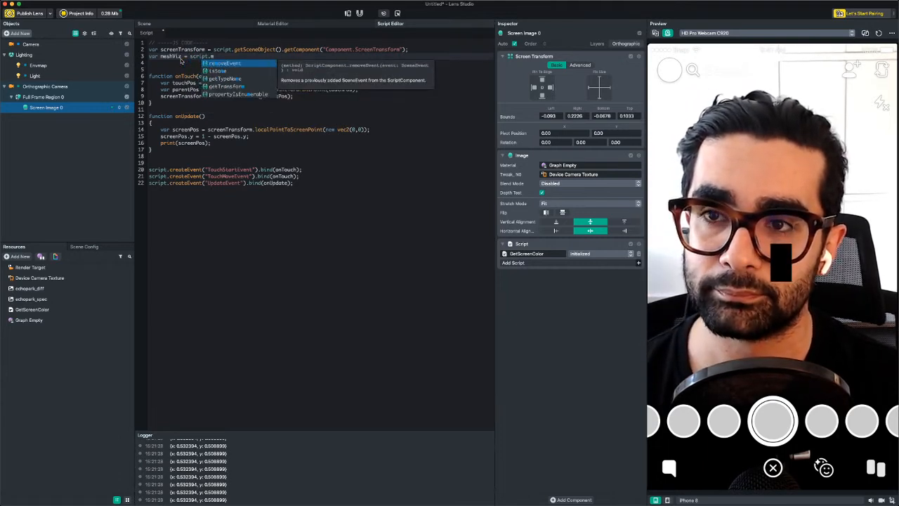
pyautogui.write('ge')
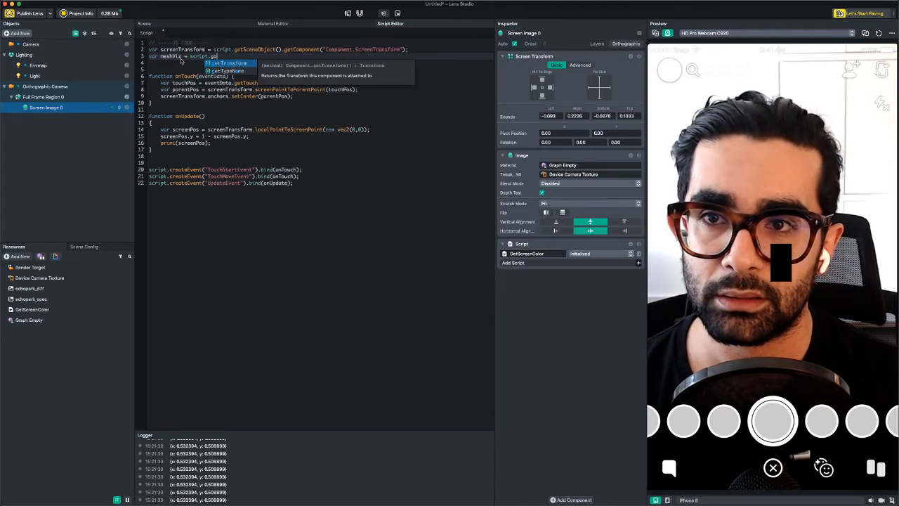
pyautogui.write('e')
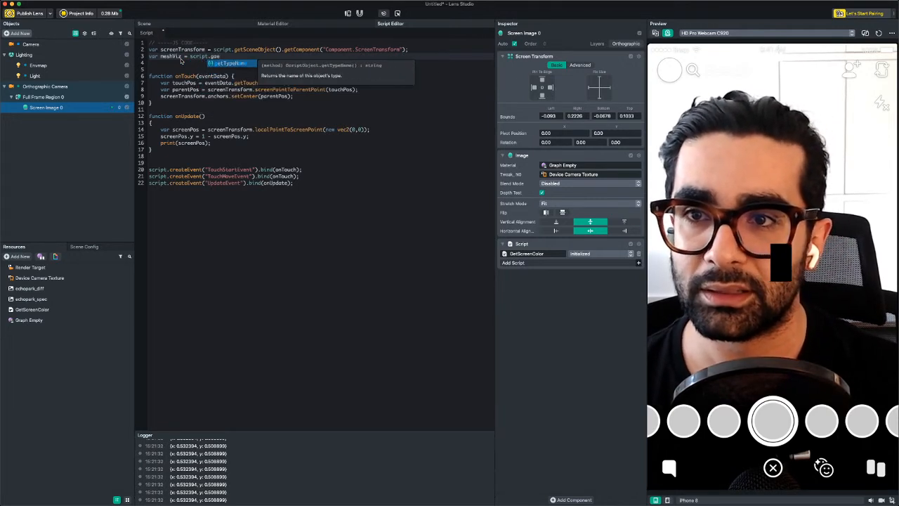
pyautogui.press('BackSpace')
pyautogui.write('y')
pyautogui.press('BackSpace')
pyautogui.write('y')
pyautogui.press('BackSpace')
pyautogui.write('y')
pyautogui.press('BackSpace')
pyautogui.write('t')
pyautogui.press('Return')
pyautogui.write('().')
pyautogui.press('BackSpace')
pyautogui.write(';')
# Declare a variable thisObject equal to script.getSceneObject() above the screenTransform declaration
pyautogui.click(213, 44)
pyautogui.press('Return')
pyautogui.press('Return')
pyautogui.write('var thisO')
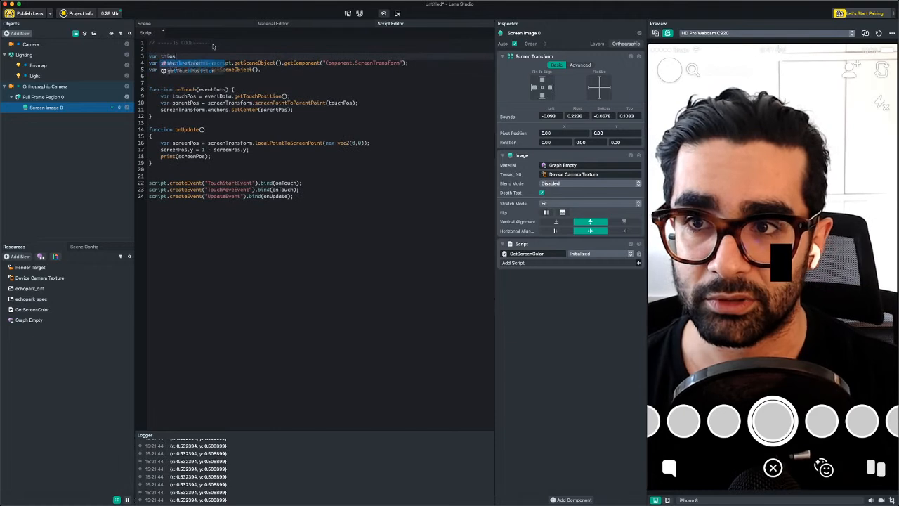
pyautogui.write('b')
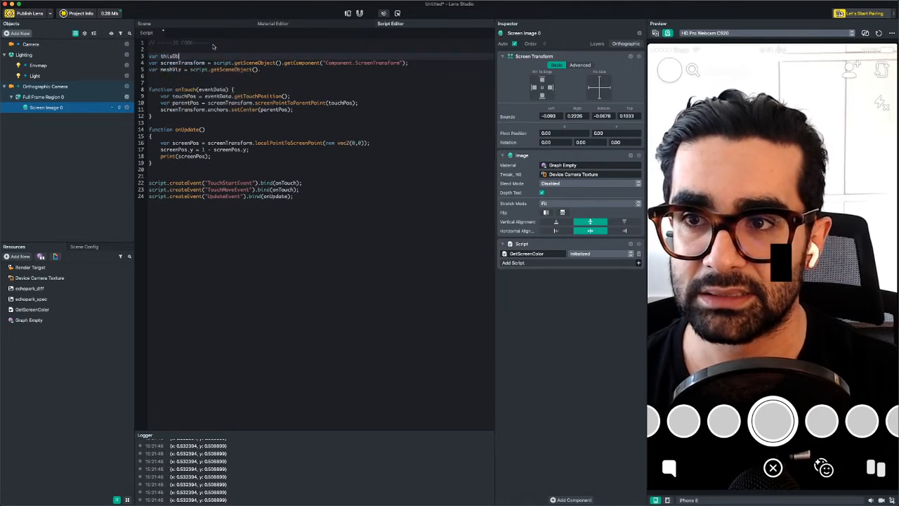
pyautogui.write('ject =')
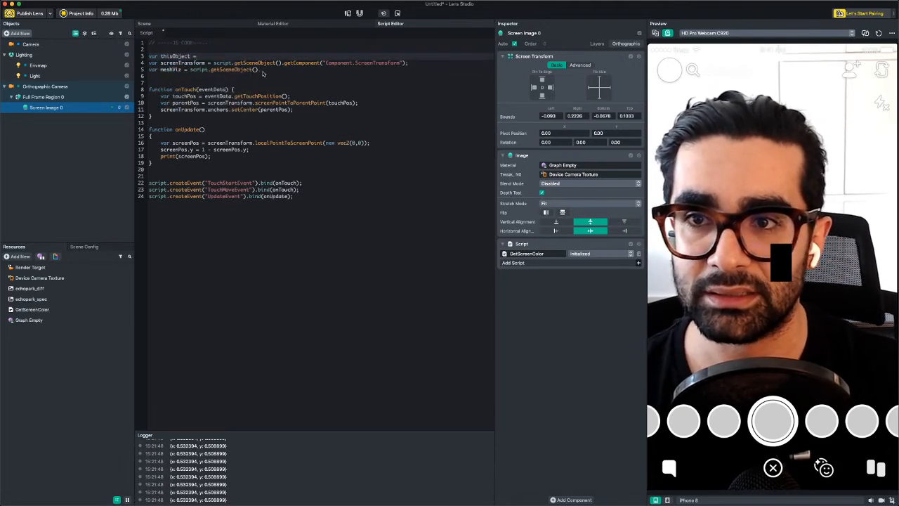
pyautogui.moveTo(259, 70); pyautogui.dragTo(201, 71)
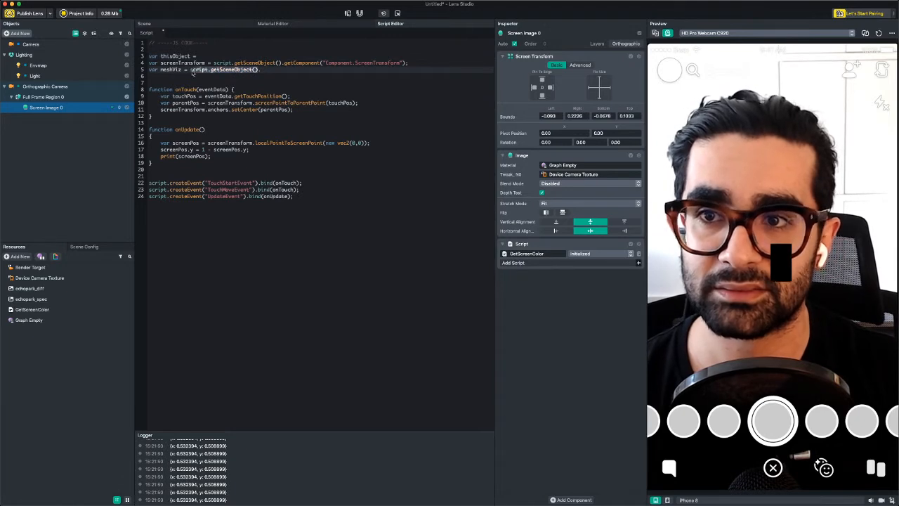
pyautogui.click(215, 56)
pyautogui.write('script.getSceneObject();')
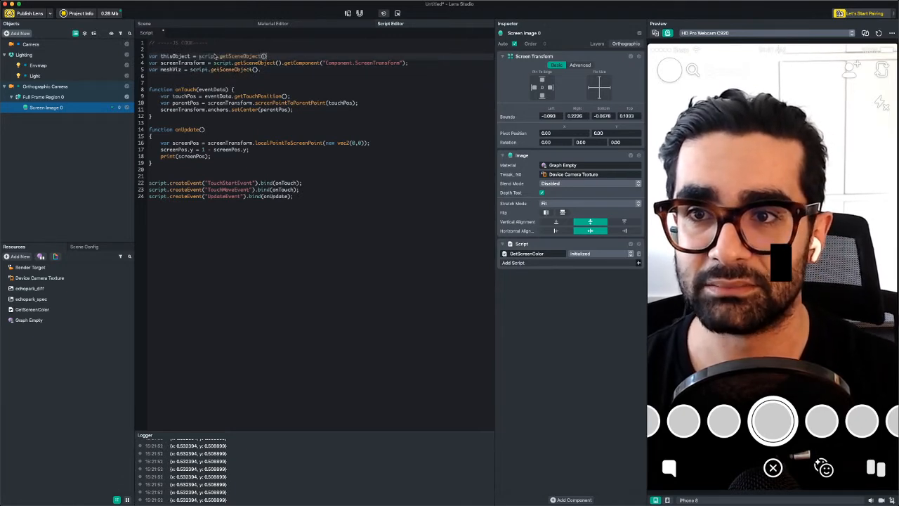
# Replace script.getSceneObject() with thisObject in the screenTransform and meshViz declarations
pyautogui.moveTo(282, 64); pyautogui.dragTo(191, 71)
pyautogui.write('thisObject')
pyautogui.write('eObject();')
pyautogui.write('thisObject')
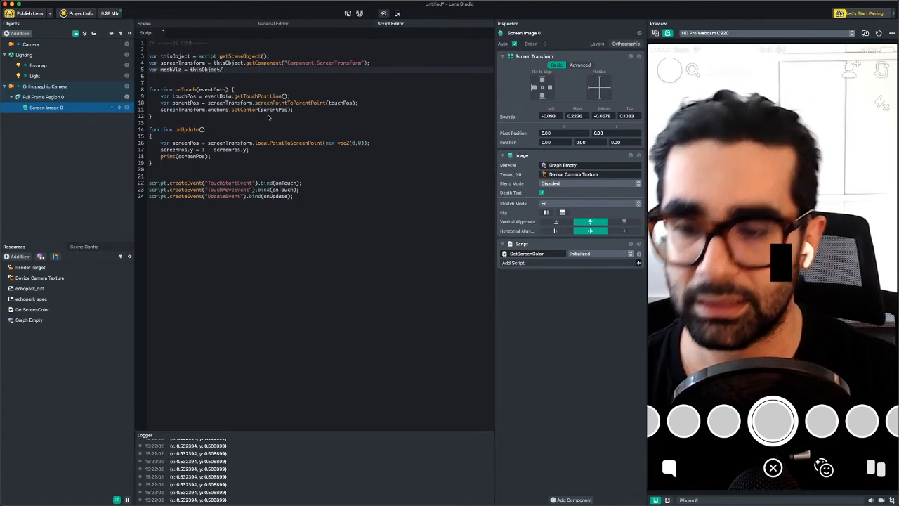
# Complete the meshViz declaration with getComponent("Component.MaterialMeshVisual") on thisObject
pyautogui.write('.getC')
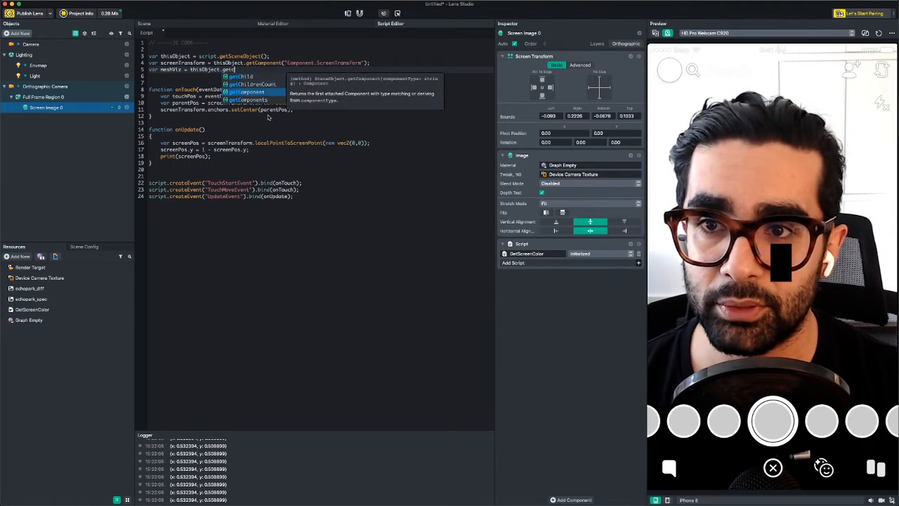
pyautogui.press('Return')
pyautogui.write('("')
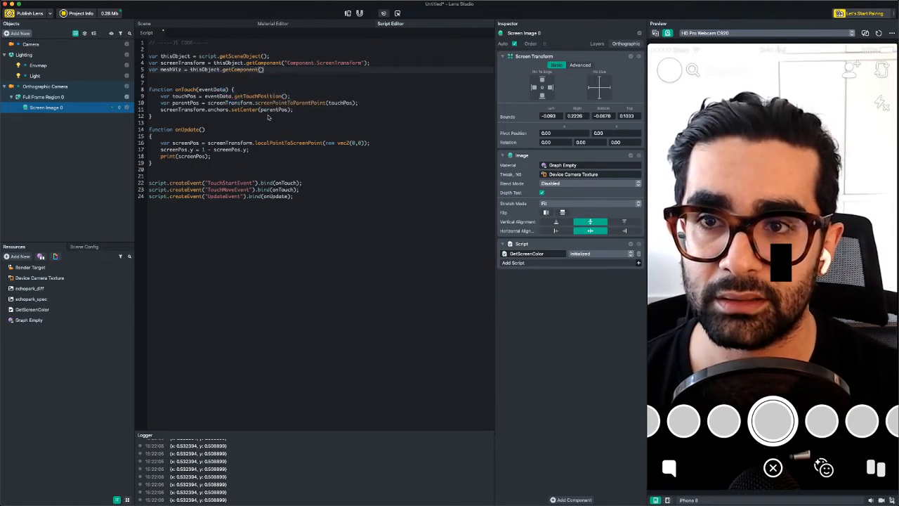
pyautogui.write('Component.')
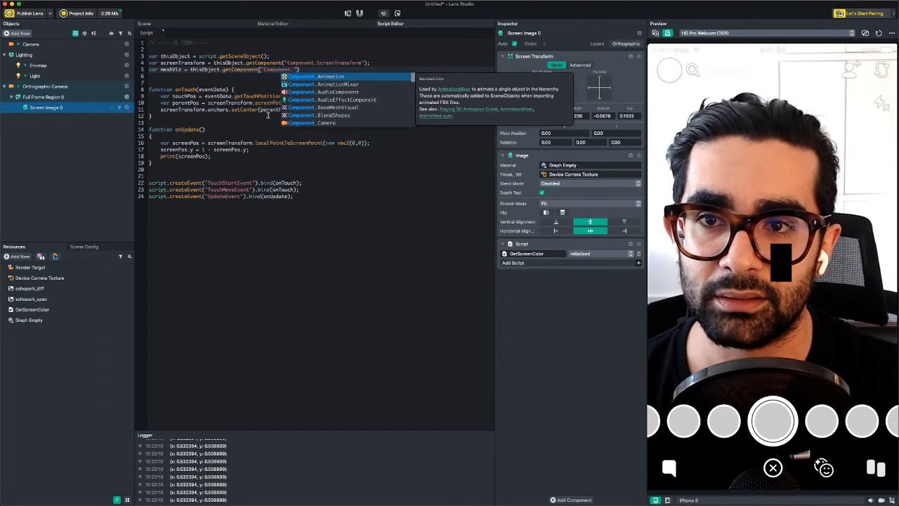
pyautogui.write('mesh')
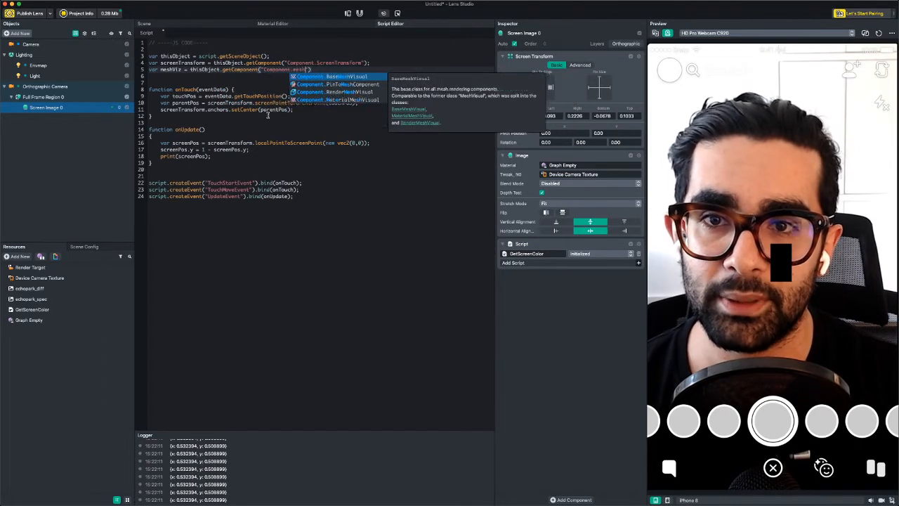
pyautogui.click(344, 100)
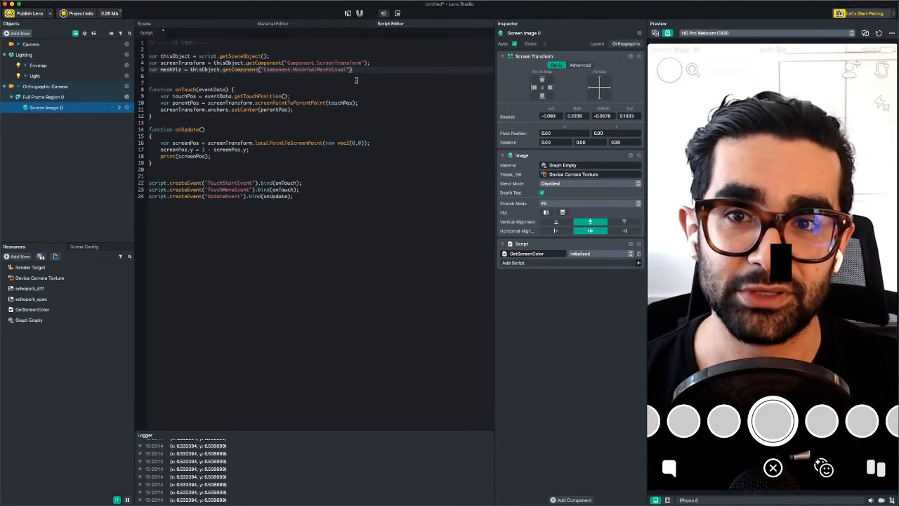
pyautogui.click(362, 71)
pyautogui.write(';')
pyautogui.press('Return')
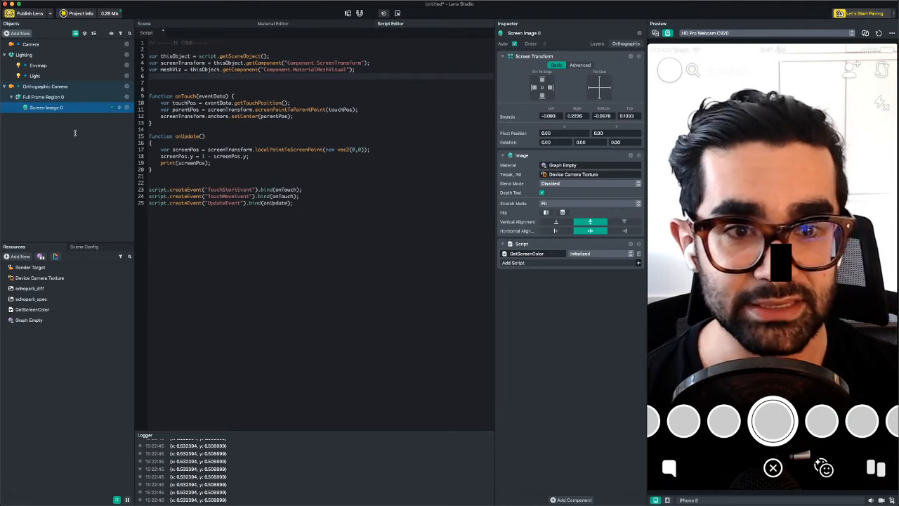
# Clear the Graph Empty material from the Image component of Screen Image 0
pyautogui.rightClick(565, 165)
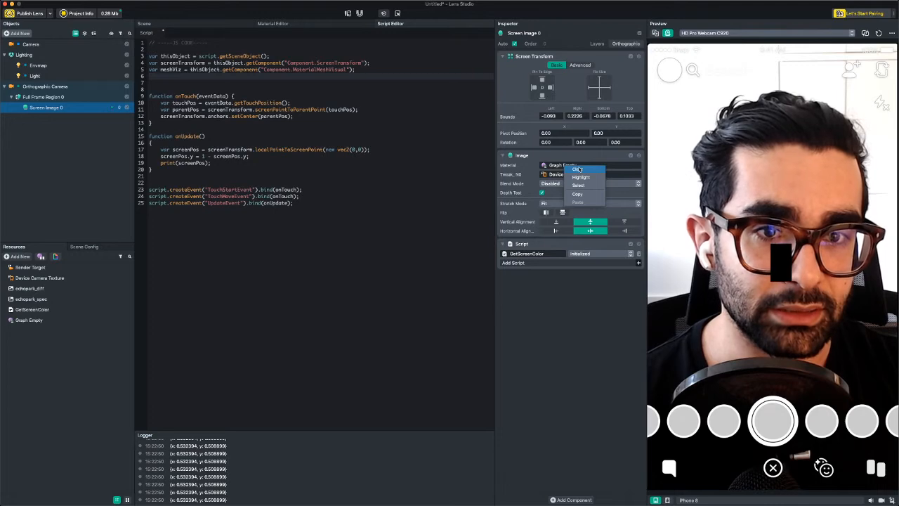
pyautogui.click(578, 169)
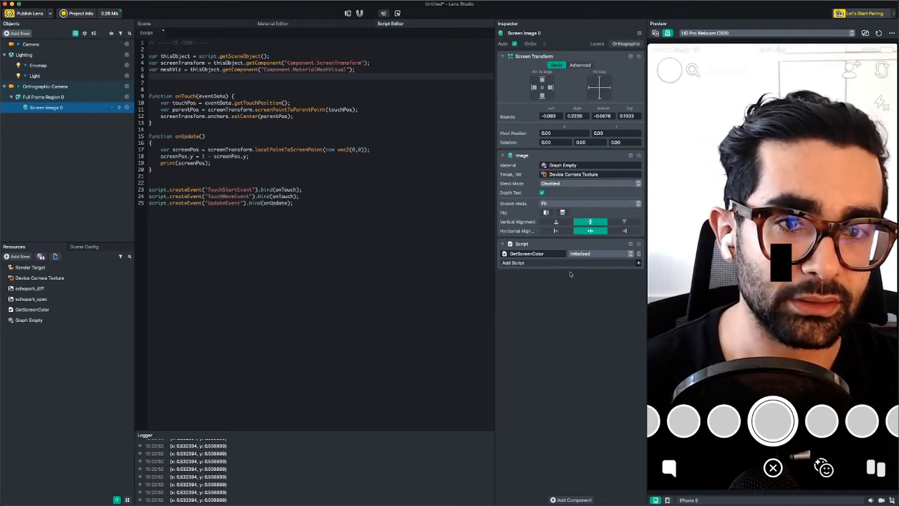
pyautogui.press('Up')
pyautogui.press('Up')
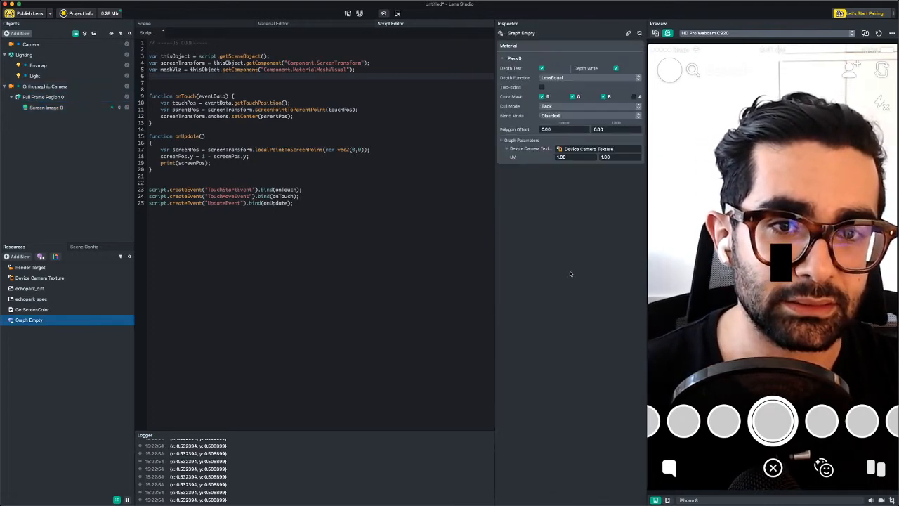
pyautogui.click(59, 107)
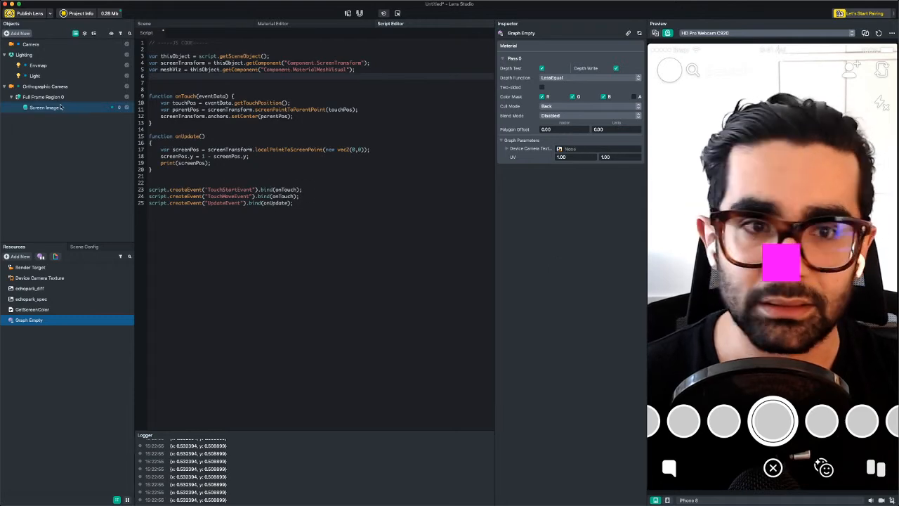
# Assign Device Camera Texture to the Graph Empty material's texture parameter and reselect Screen Image 0
pyautogui.click(35, 319)
pyautogui.click(42, 278)
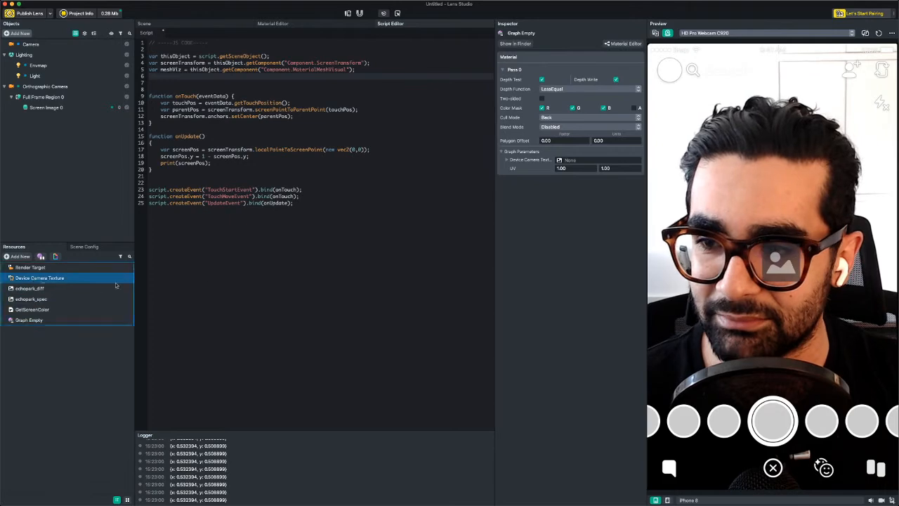
pyautogui.moveTo(619, 150); pyautogui.dragTo(584, 161)
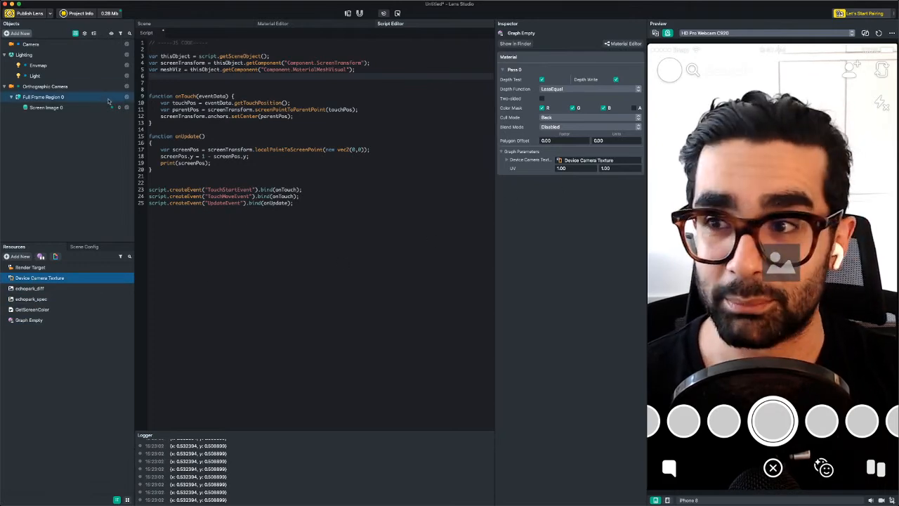
pyautogui.click(87, 106)
pyautogui.click(219, 44)
pyautogui.press('Return')
pyautogui.write('// Proper')
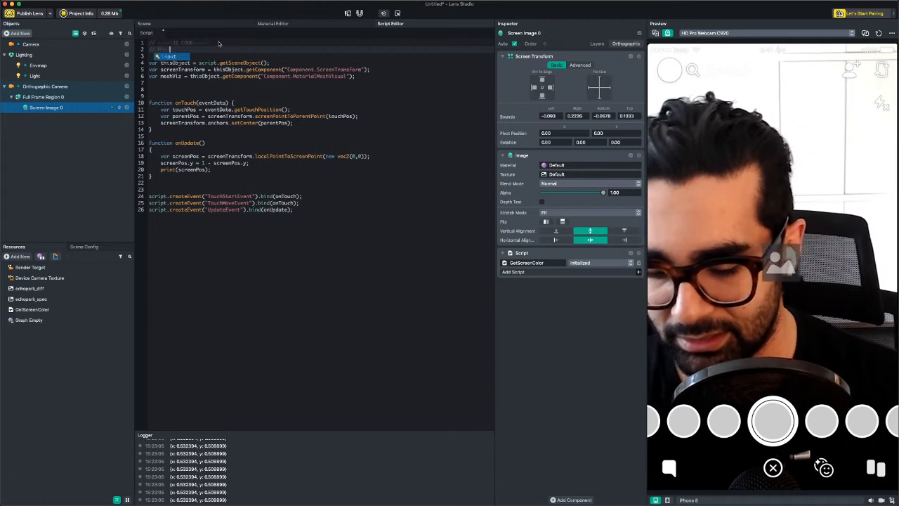
pyautogui.write('t')
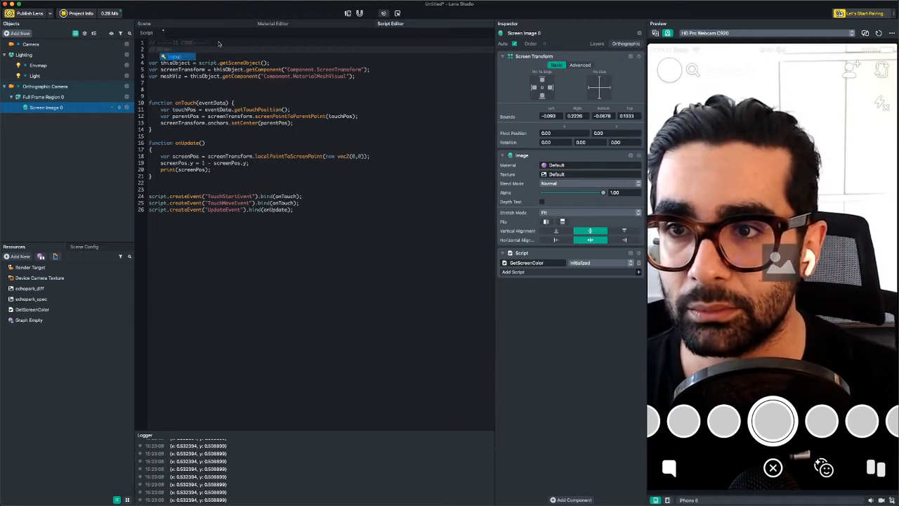
pyautogui.write(' a')
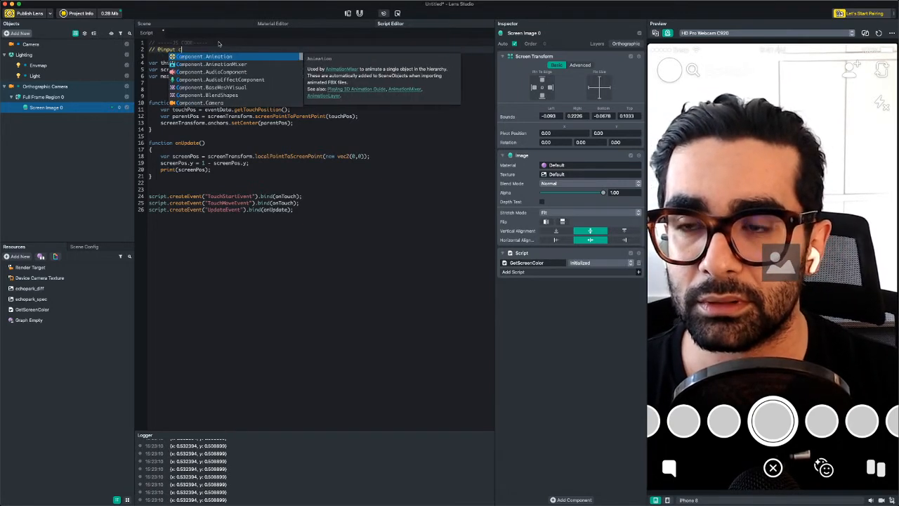
pyautogui.write('ss')
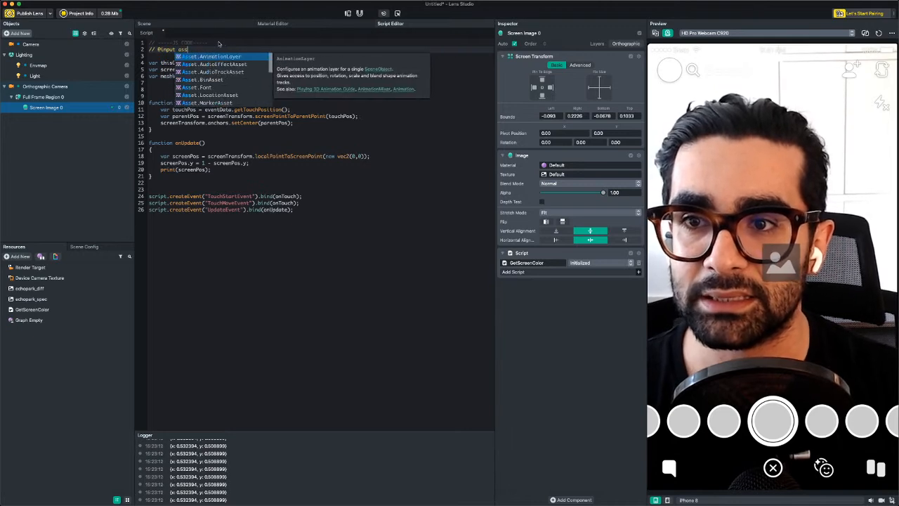
pyautogui.write('et.ma')
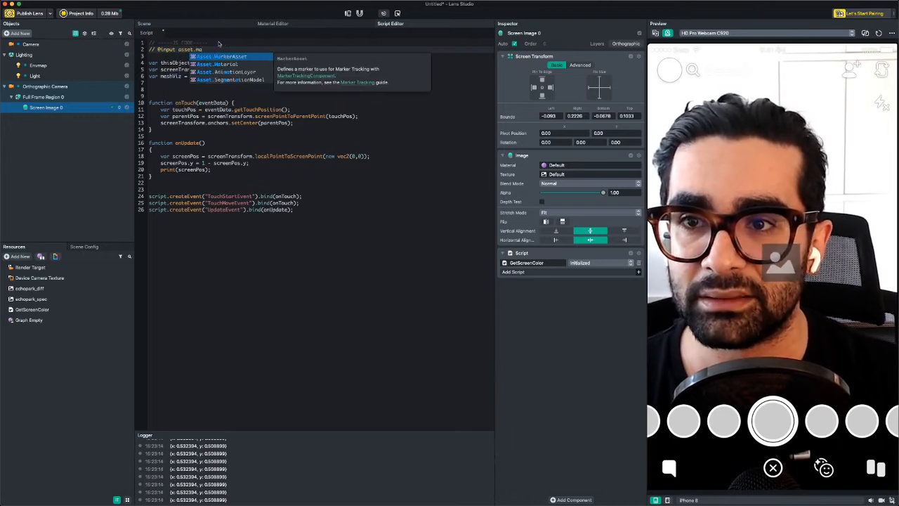
pyautogui.write('t')
pyautogui.press('Return')
pyautogui.write('material')
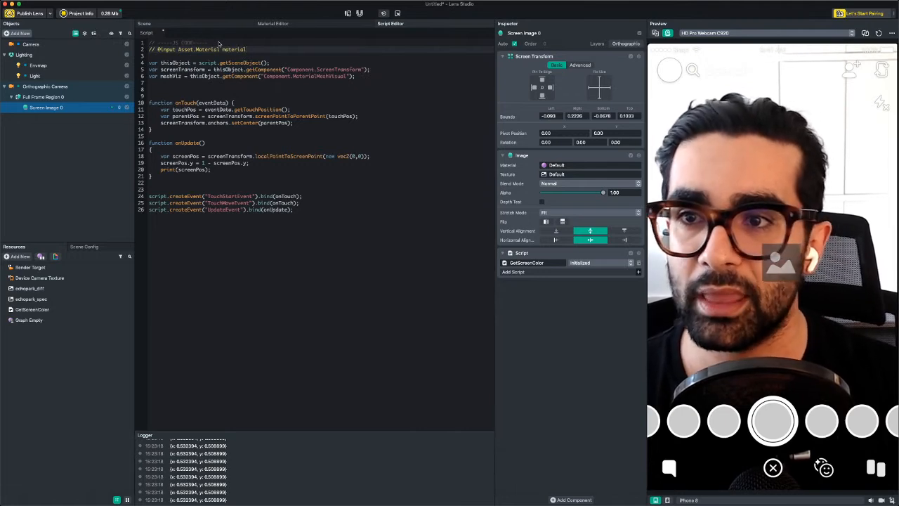
# Add an if(meshViz) statement with an empty braced block below the variable declarations
pyautogui.click(378, 80)
pyautogui.press('Return')
pyautogui.press('Return')
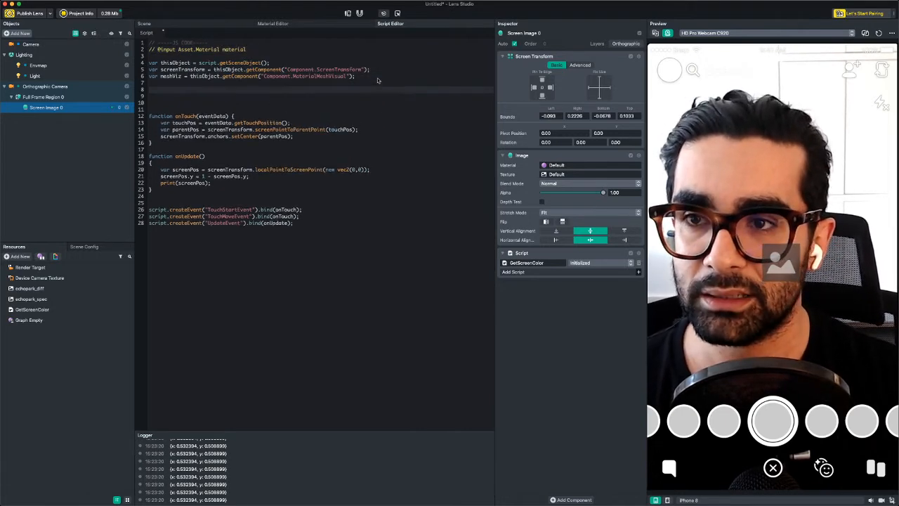
pyautogui.write('if')
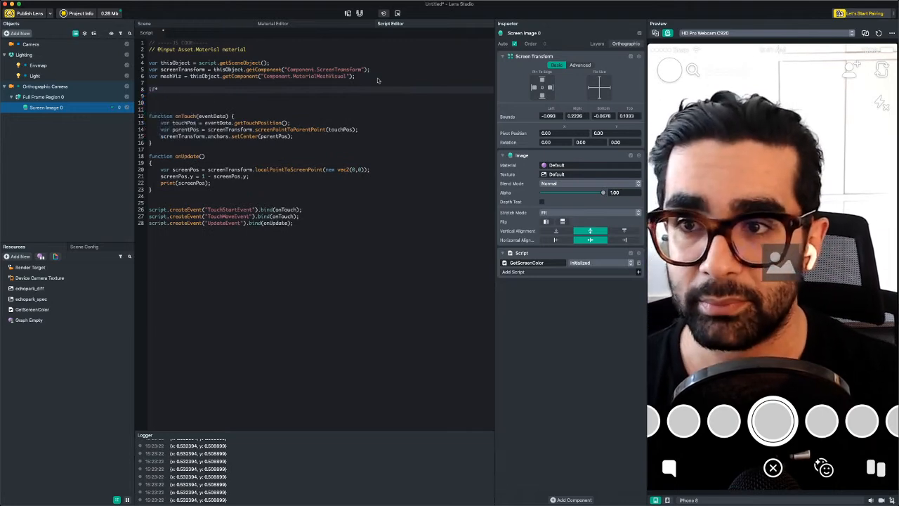
pyautogui.write('(m')
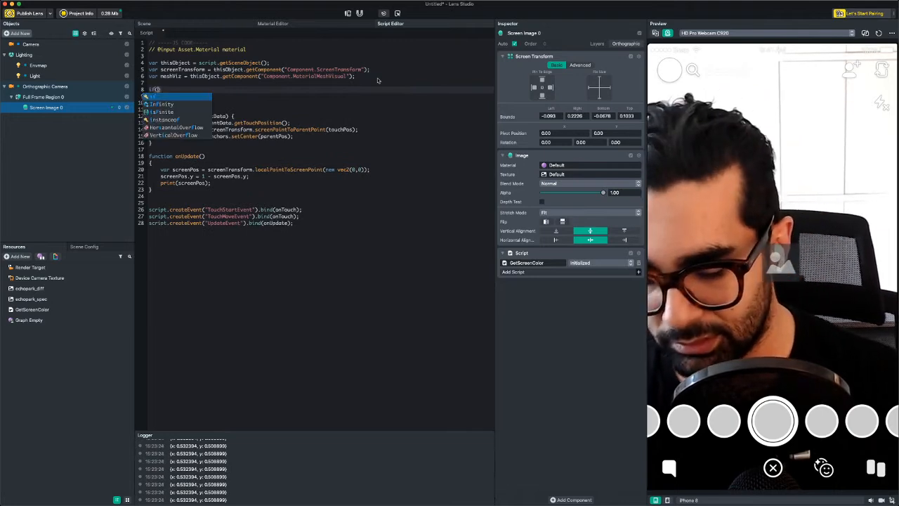
pyautogui.write('eshViz)')
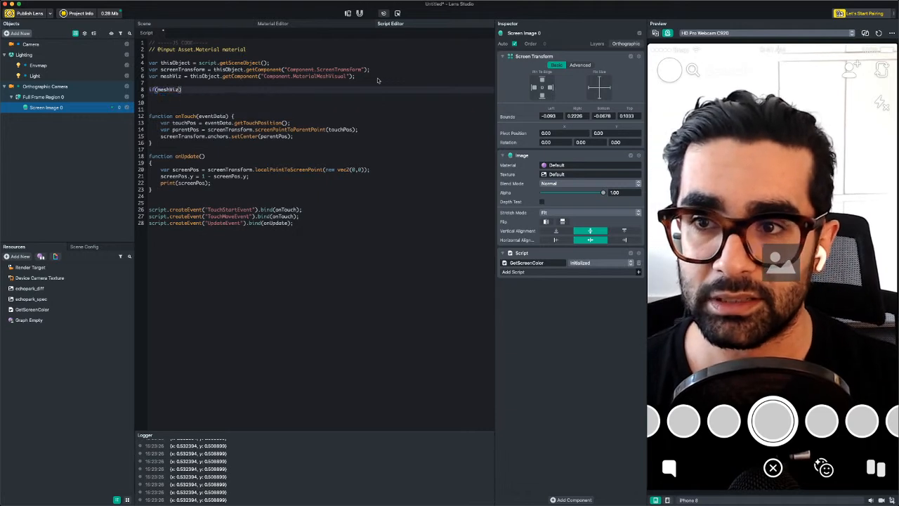
pyautogui.press('Return')
pyautogui.write('{')
pyautogui.press('Return')
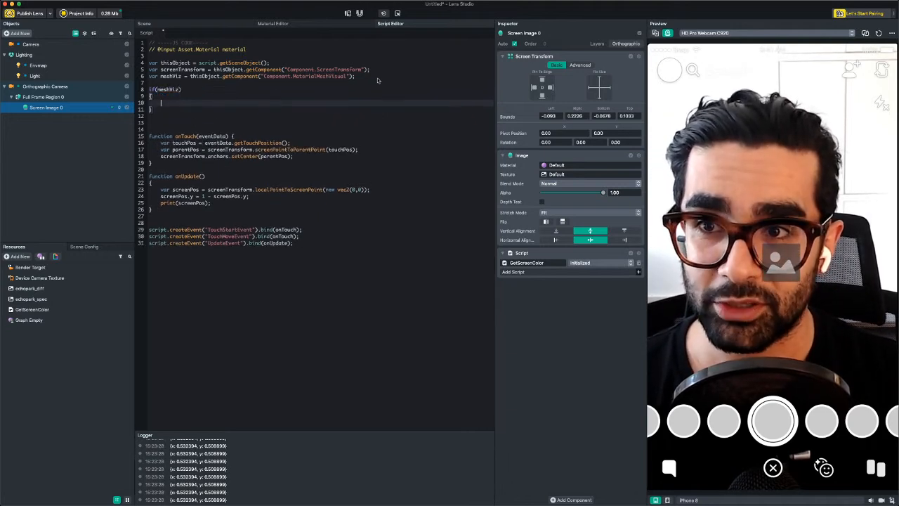
# Set meshViz.mainMaterial to script.material.clone() inside the if(meshViz) block
pyautogui.write('m')
pyautogui.write('h')
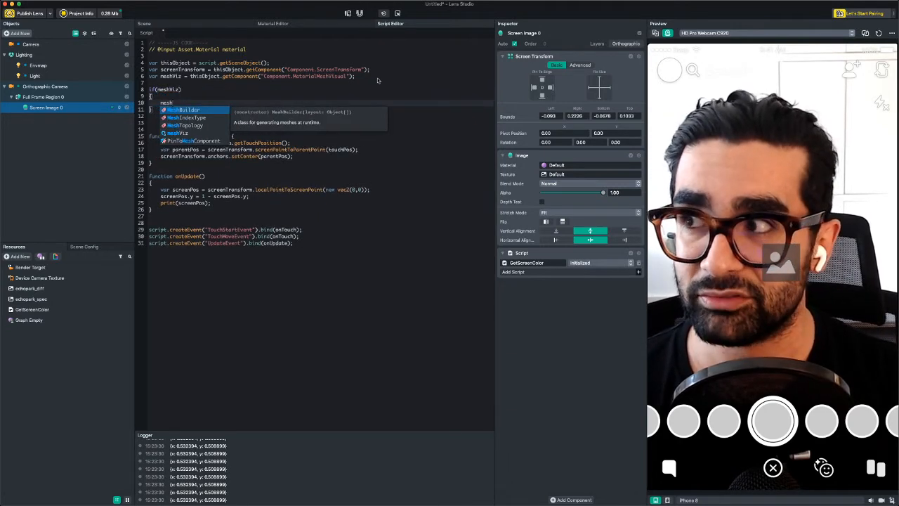
pyautogui.write('Viz.ma')
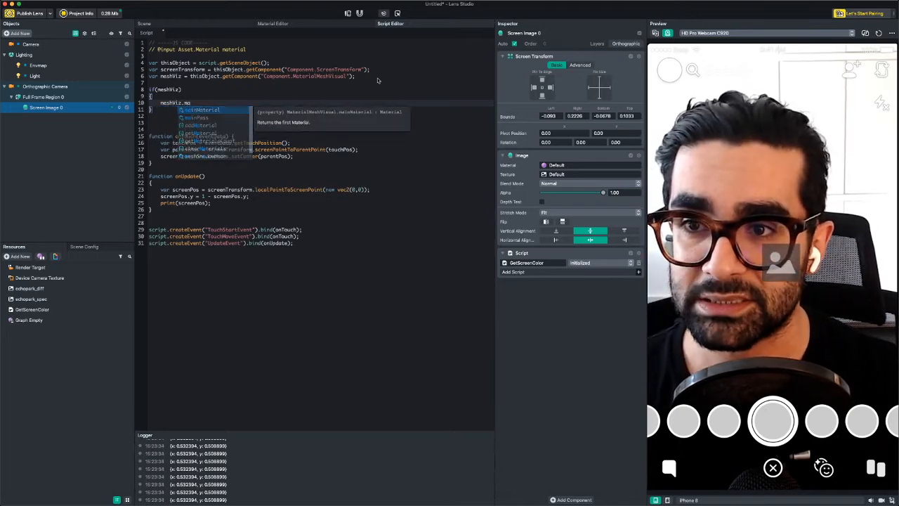
pyautogui.press('Return')
pyautogui.write('= script')
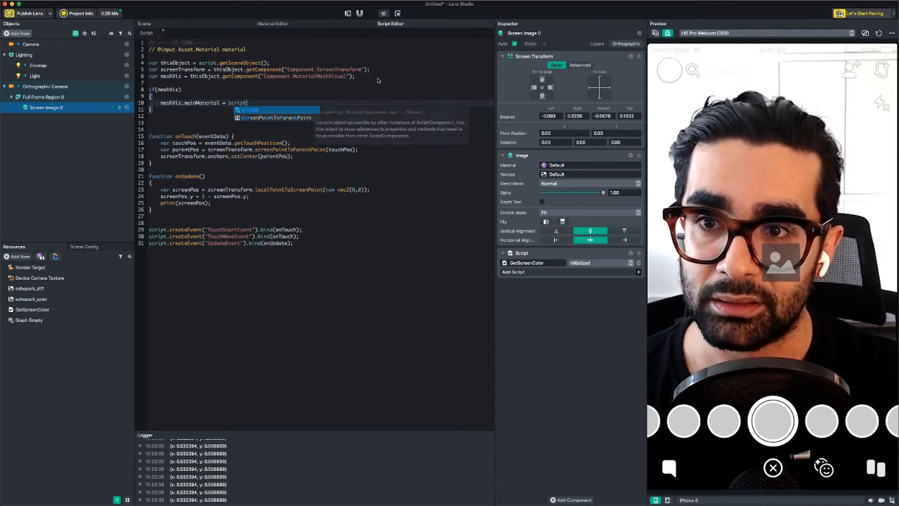
pyautogui.write('.material.')
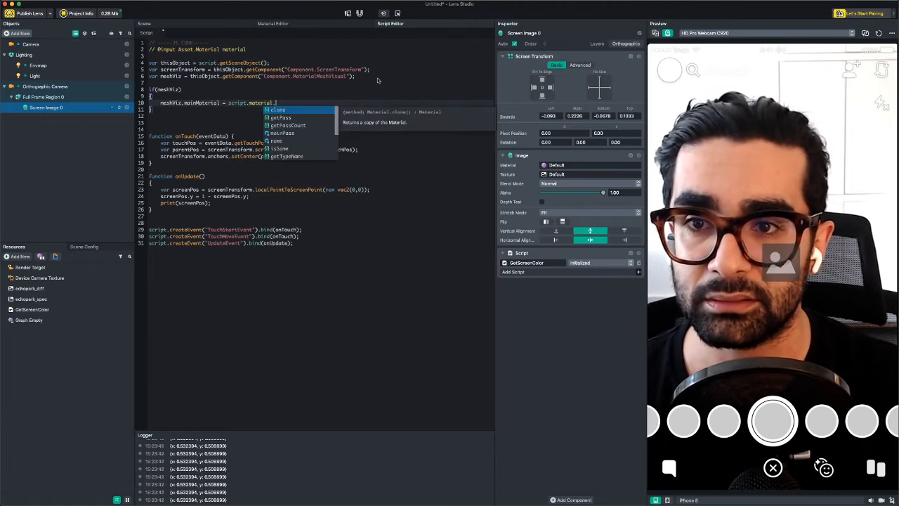
pyautogui.press('Return')
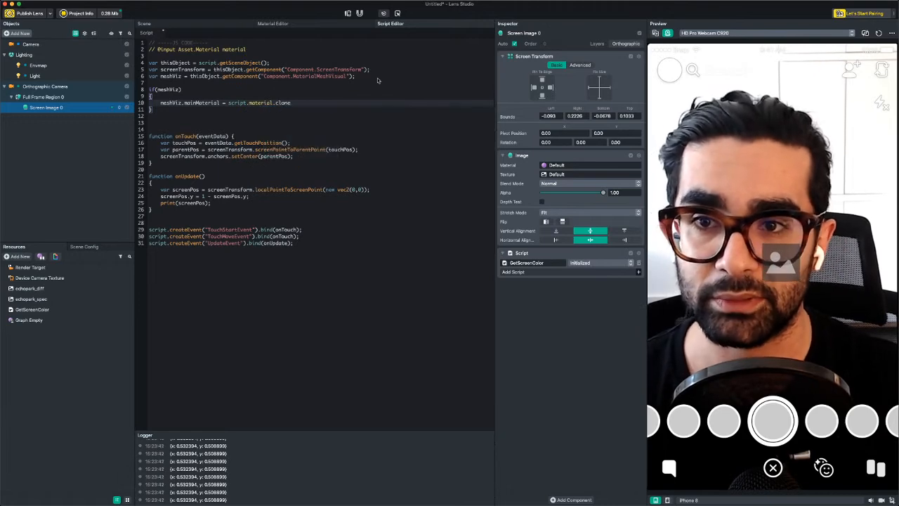
pyautogui.write('();')
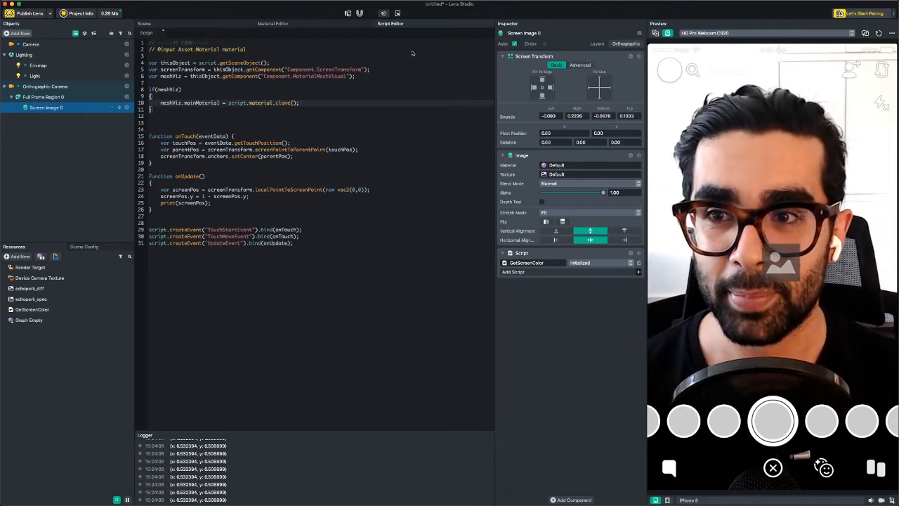
# Declare an unassigned meshPass variable directly below the meshViz declaration
pyautogui.click(384, 73)
pyautogui.click(365, 78)
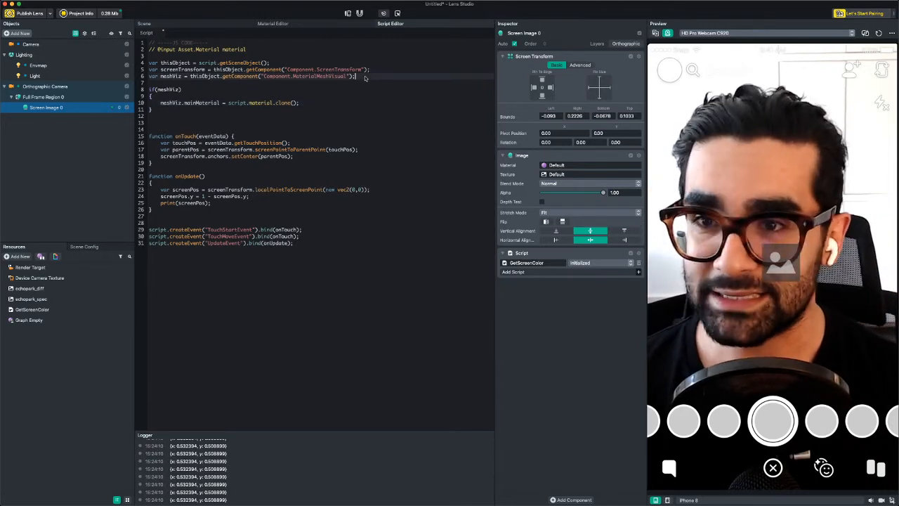
pyautogui.press('Return')
pyautogui.write('var mesh')
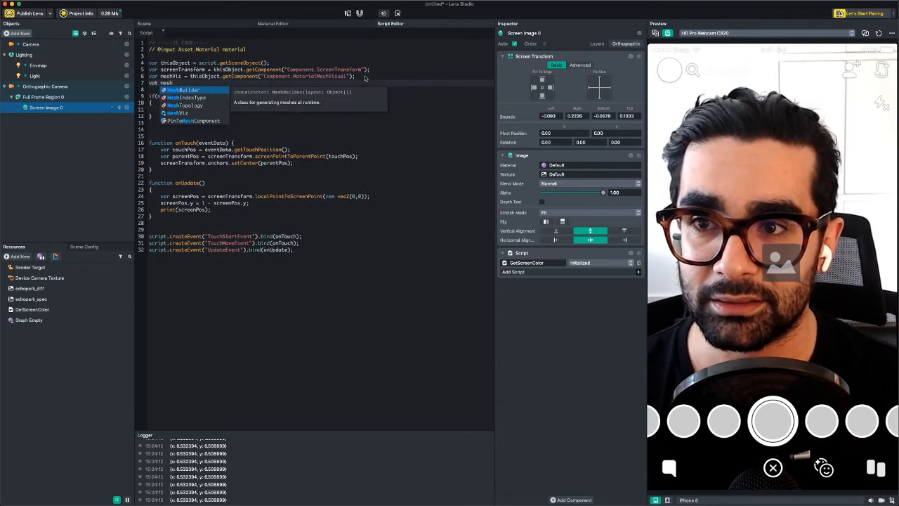
pyautogui.write('Pos;')
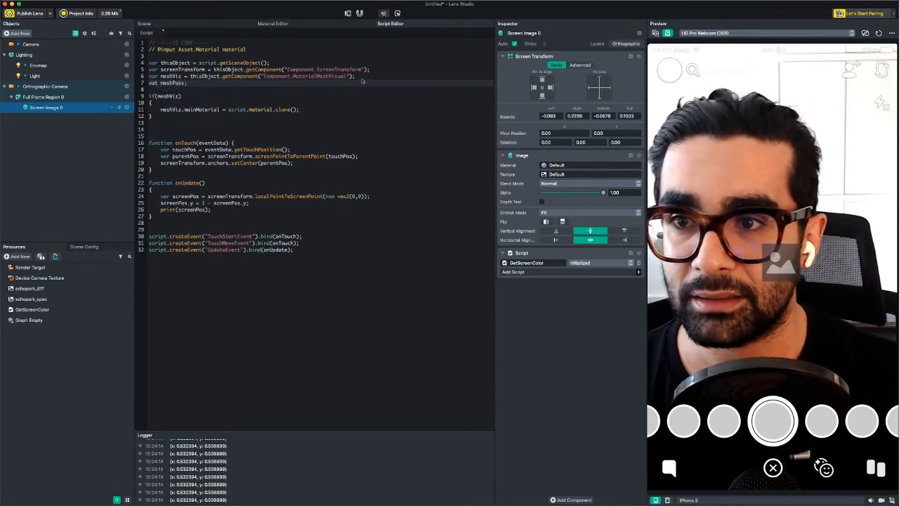
pyautogui.click(157, 84)
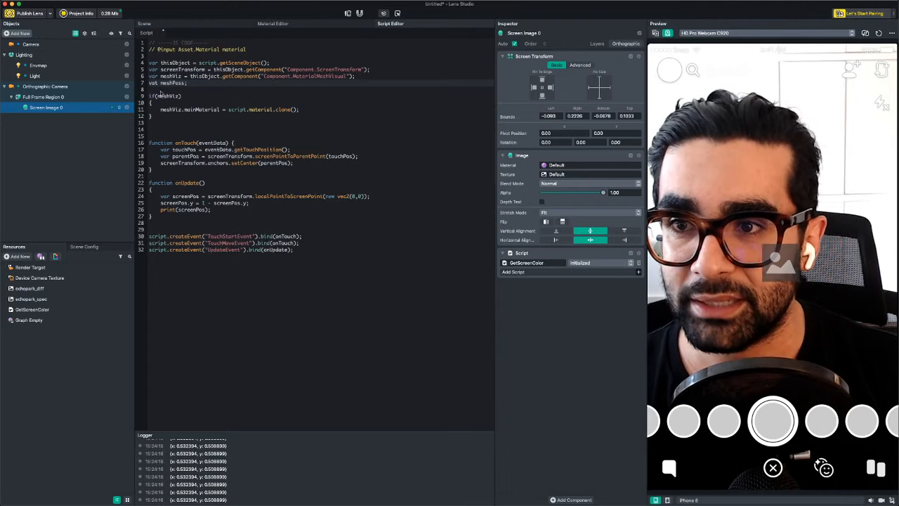
pyautogui.press('BackSpace')
pyautogui.write('r')
pyautogui.press('Escape')
# Assign meshViz.mainPass to meshPass below the material clone line in the if(meshViz) block
pyautogui.click(311, 110)
pyautogui.press('Return')
pyautogui.write('mesh')
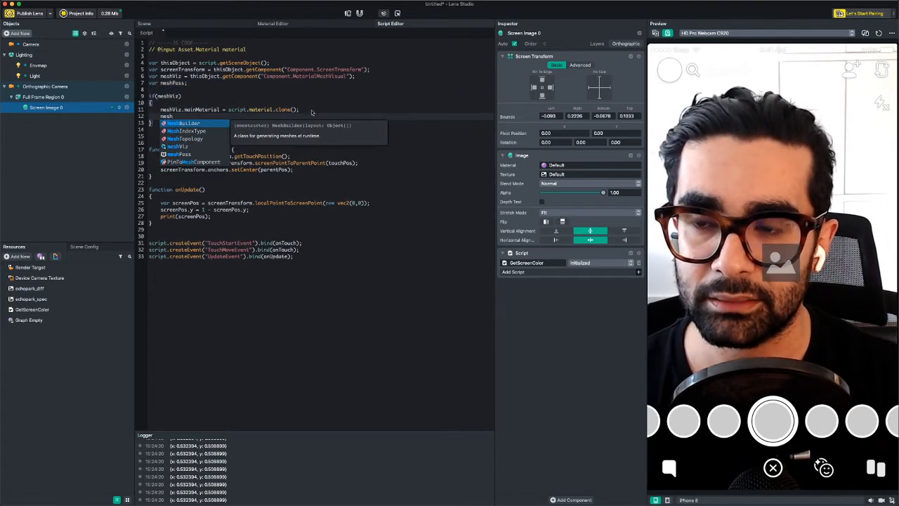
pyautogui.write('Pass = ')
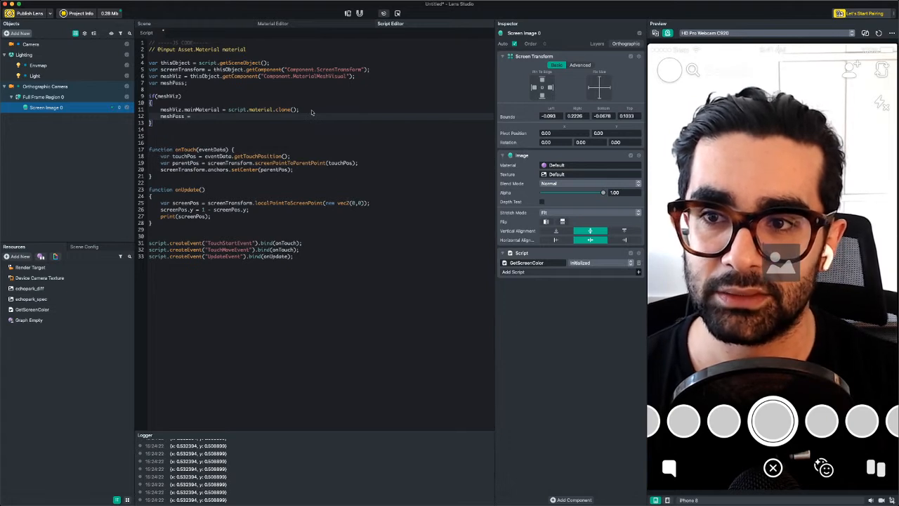
pyautogui.write('me')
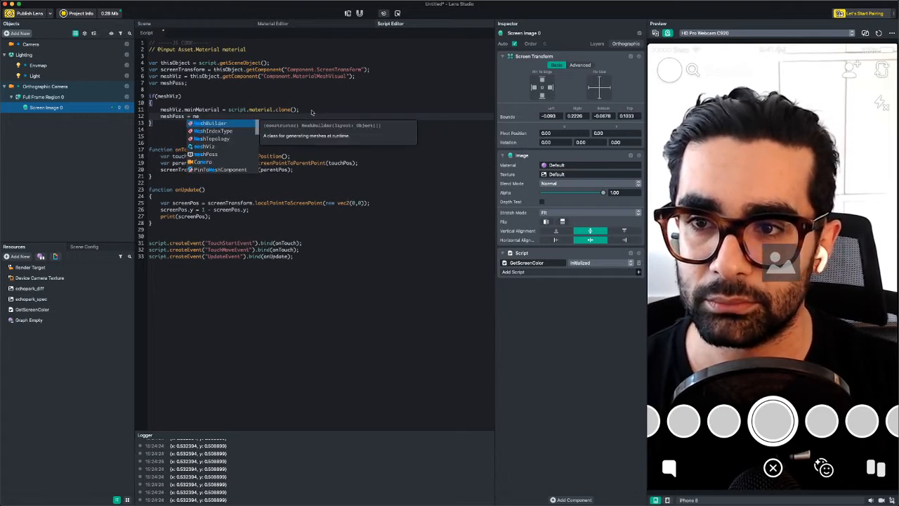
pyautogui.write('s')
pyautogui.press('Escape')
pyautogui.write('hViz')
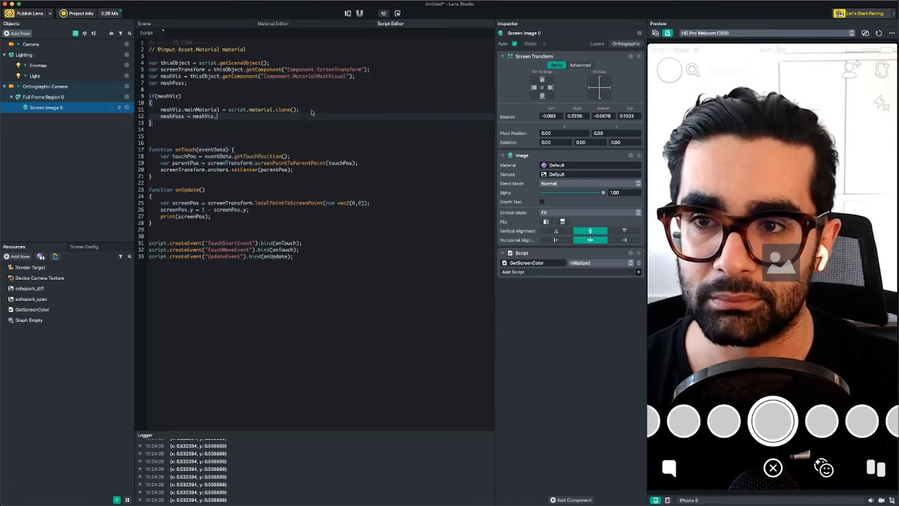
pyautogui.write('.mainPass')
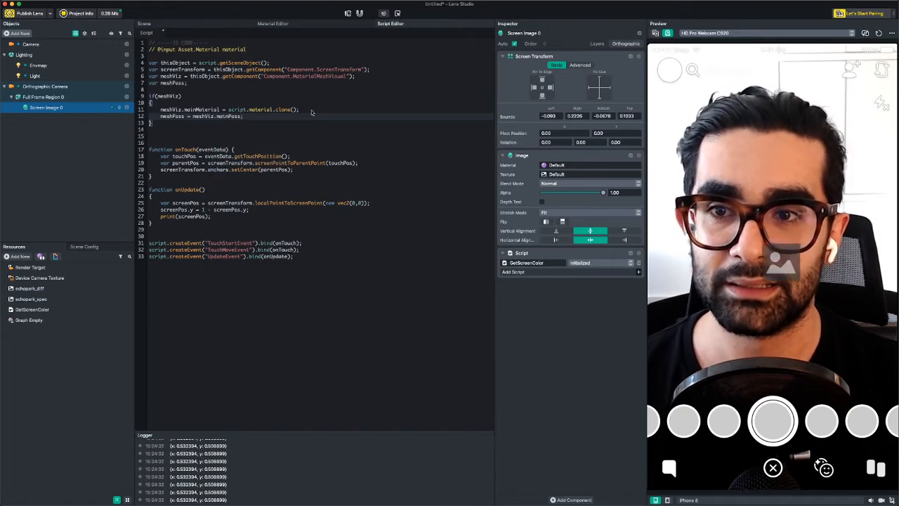
# Add a print("here") debug call below the meshPass assignment in the if(meshViz) block
pyautogui.doubleClick(171, 117)
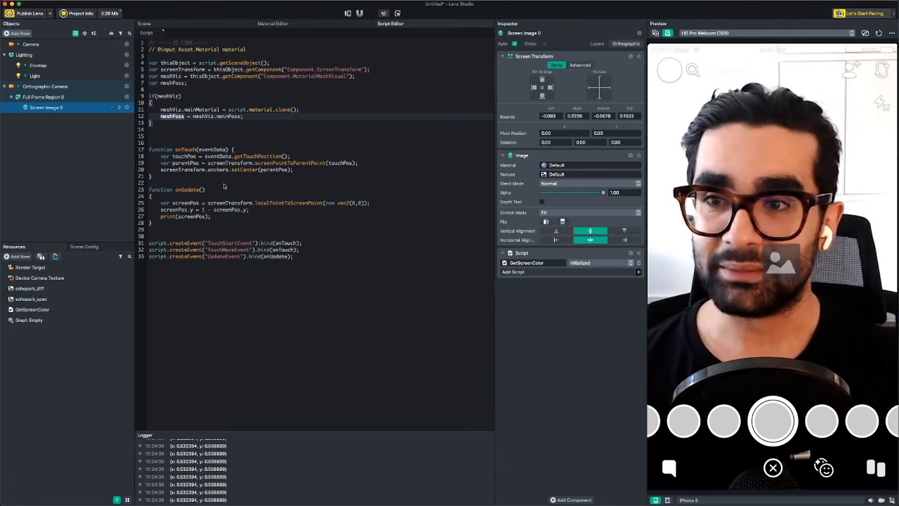
pyautogui.click(255, 212)
pyautogui.click(260, 119)
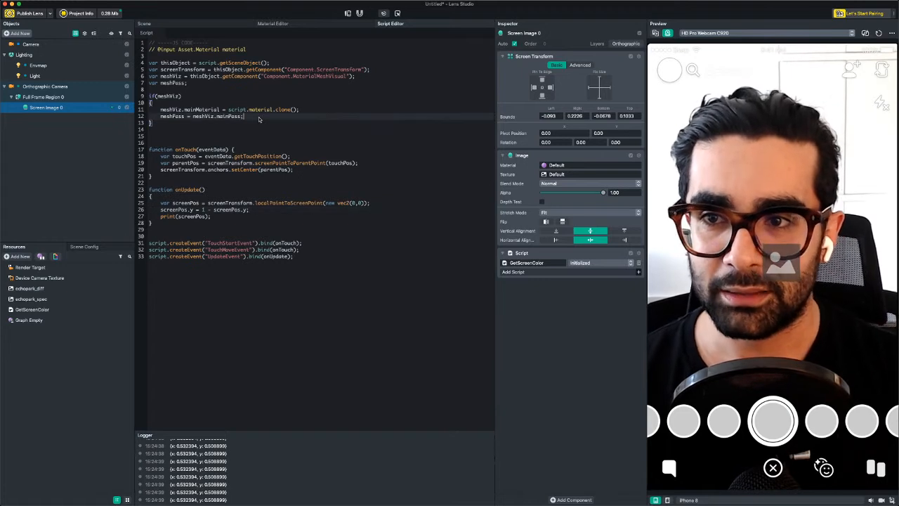
pyautogui.press('Return')
pyautogui.write('LocationProximityStatu')
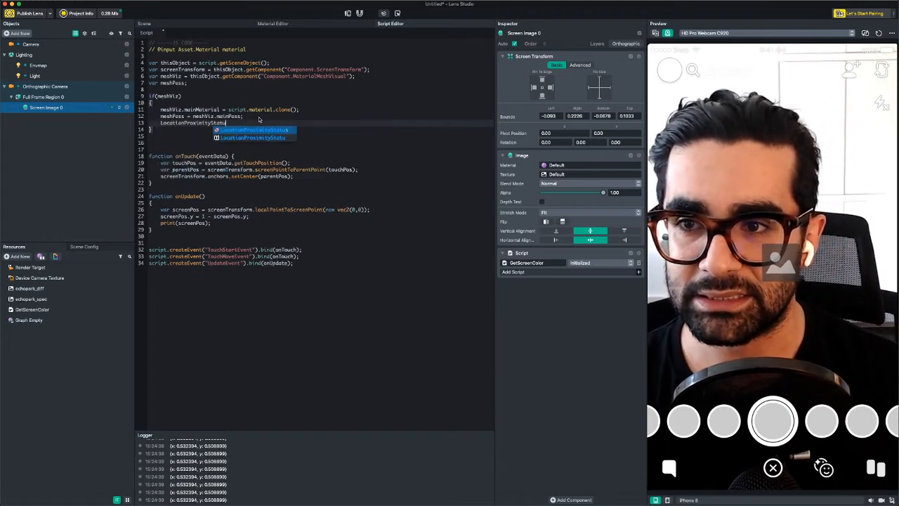
pyautogui.write('s')
pyautogui.hotkey('alt', 'BackSpace')
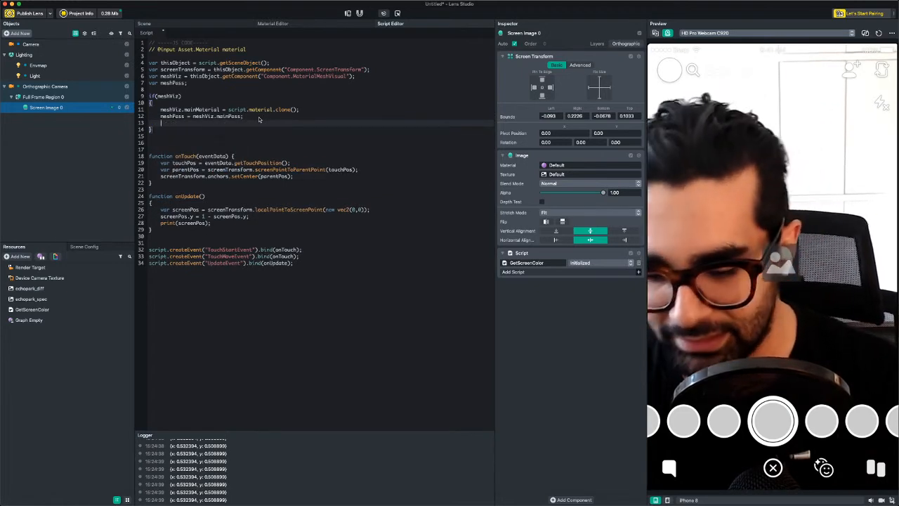
pyautogui.write('print("s')
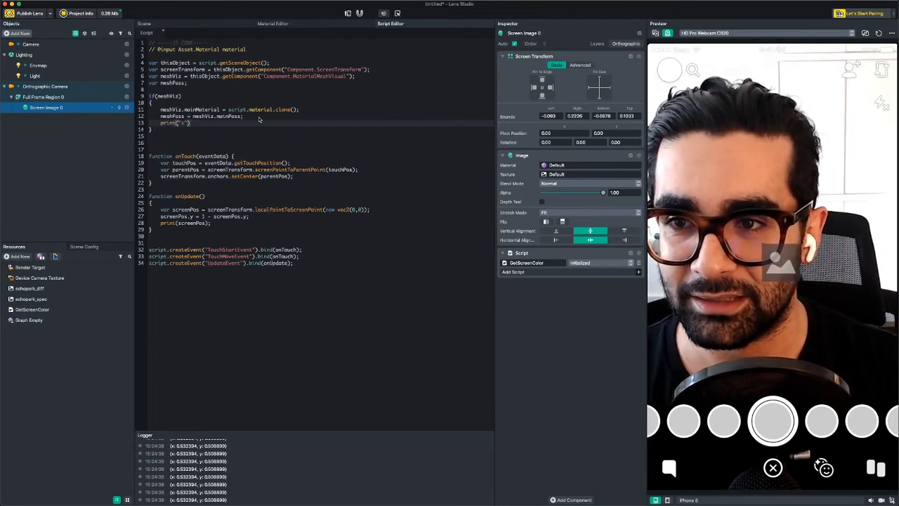
pyautogui.hotkey('shift', 'Left')
pyautogui.write('here')
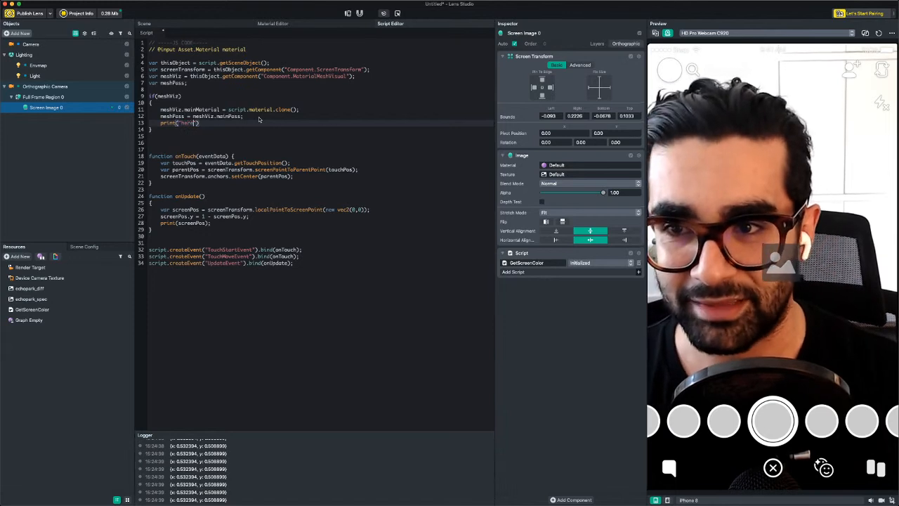
# Delete the print(screenPos) line from onUpdate and clear the Logger
pyautogui.click(188, 217)
pyautogui.tripleClick(185, 223)
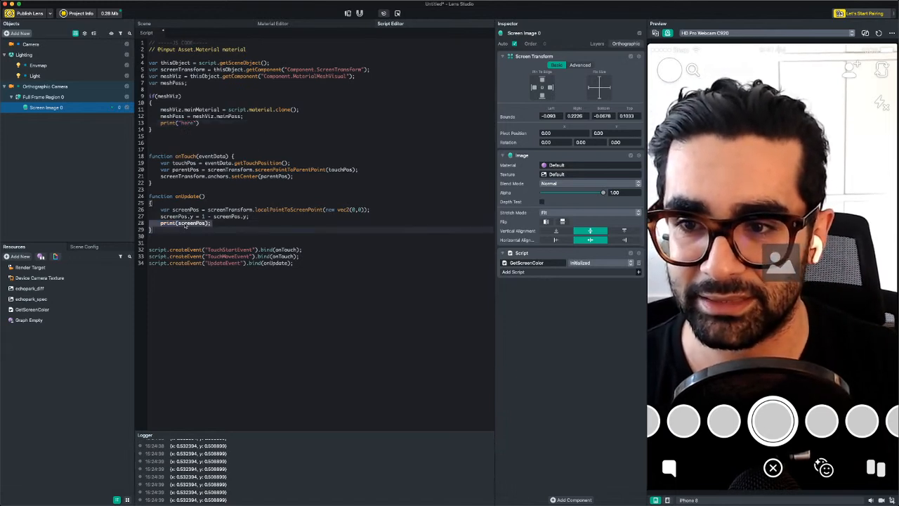
pyautogui.press('BackSpace')
pyautogui.rightClick(282, 465)
pyautogui.click(288, 472)
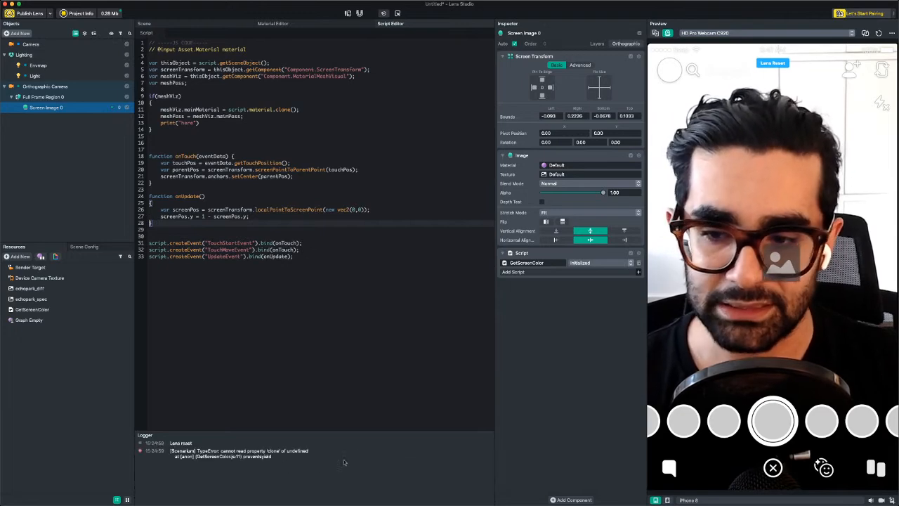
# Assign Graph Empty to the material input of Screen Image 0's GetScreenColor script and select the Graph Empty resource
pyautogui.click(40, 149)
pyautogui.click(52, 108)
pyautogui.moveTo(29, 320); pyautogui.dragTo(572, 284)
pyautogui.click(42, 320)
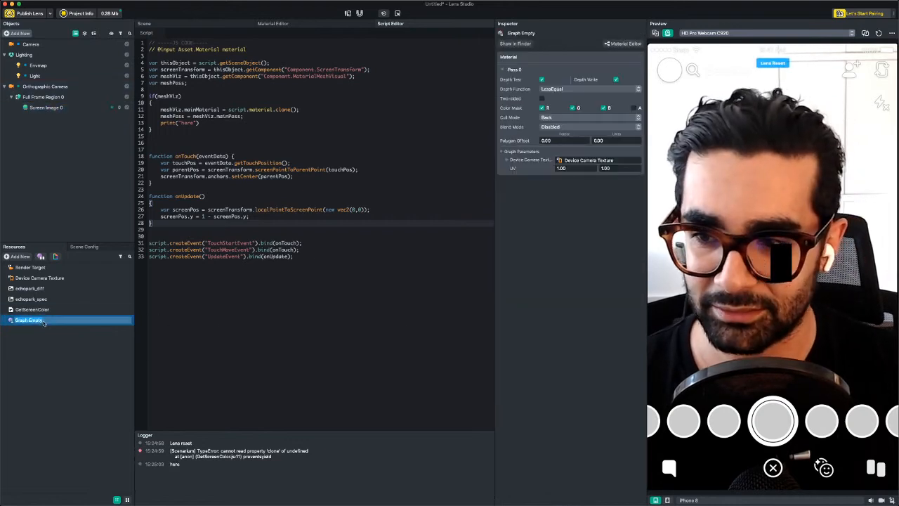
# Rename the Graph Empty material resource to ScreenColor and select Screen Image 0
pyautogui.write('ScreenColor')
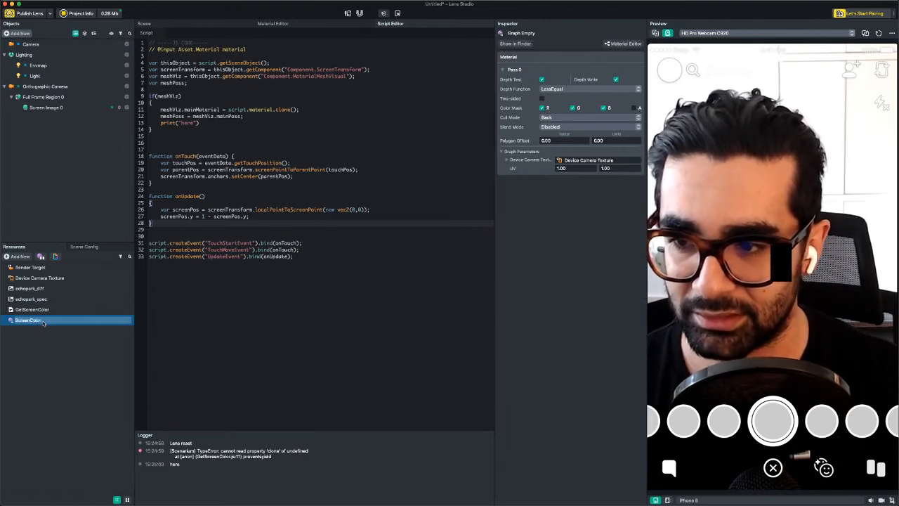
pyautogui.press('Return')
pyautogui.click(60, 108)
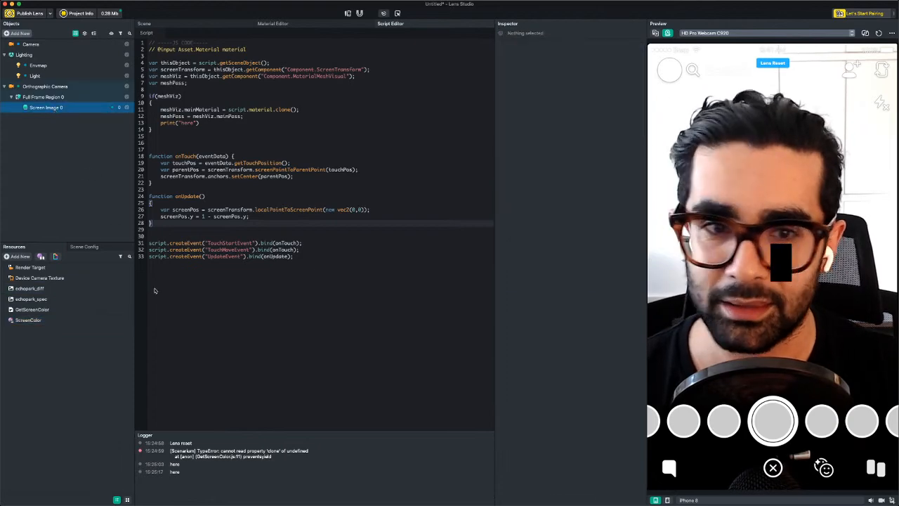
# Clear the Logger and delete the print("here") debug call from the if(meshViz) block
pyautogui.rightClick(290, 452)
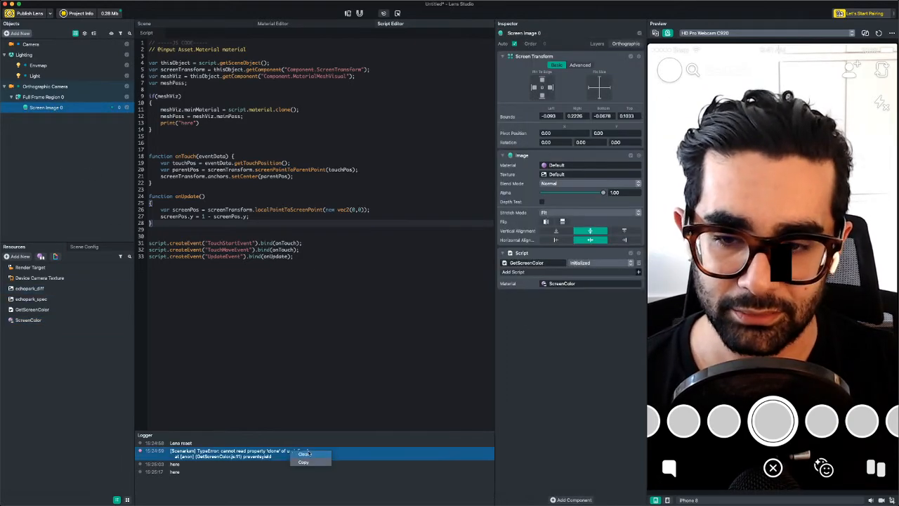
pyautogui.click(299, 456)
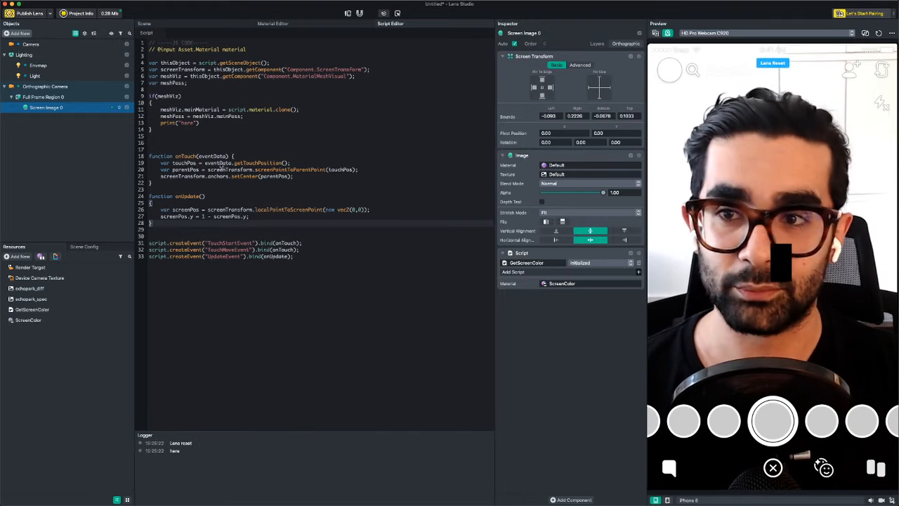
pyautogui.click(215, 130)
pyautogui.moveTo(211, 124); pyautogui.dragTo(159, 124)
pyautogui.press('BackSpace')
# Add meshPass.uv = screenPos; at the end of onUpdate, checking the UV parameter's script name, and test moving the image in the preview
pyautogui.click(257, 216)
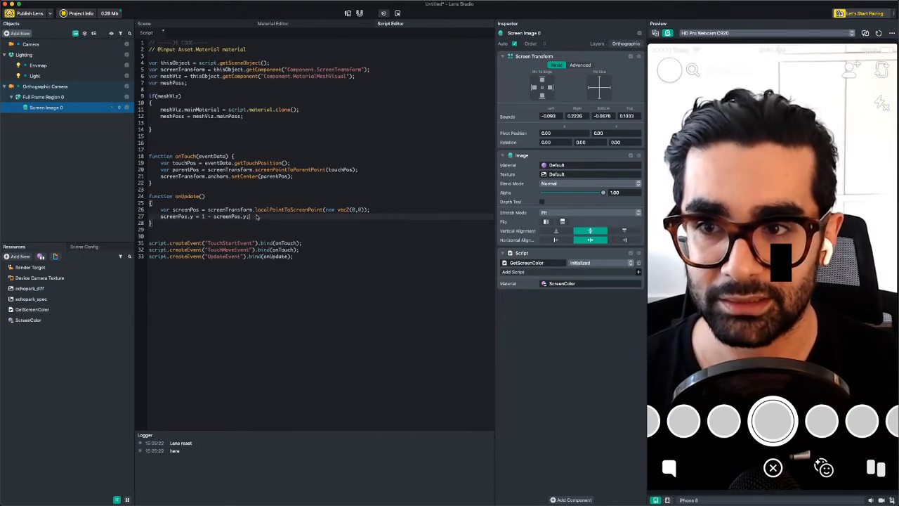
pyautogui.press('Return')
pyautogui.write('mesh')
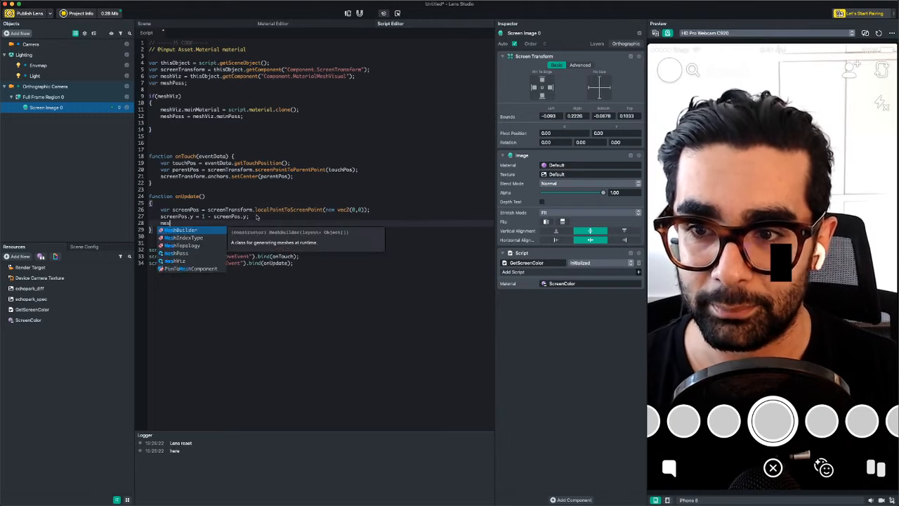
pyautogui.write('Pass.')
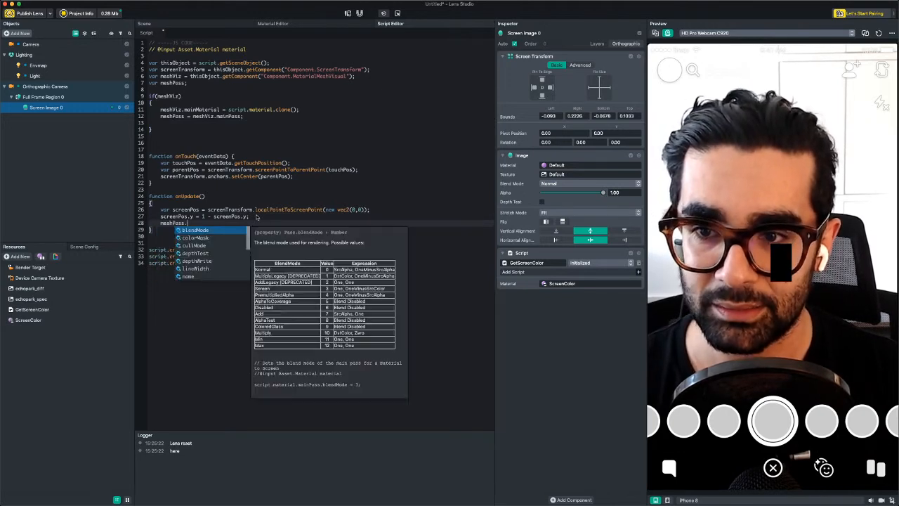
pyautogui.write('uv =')
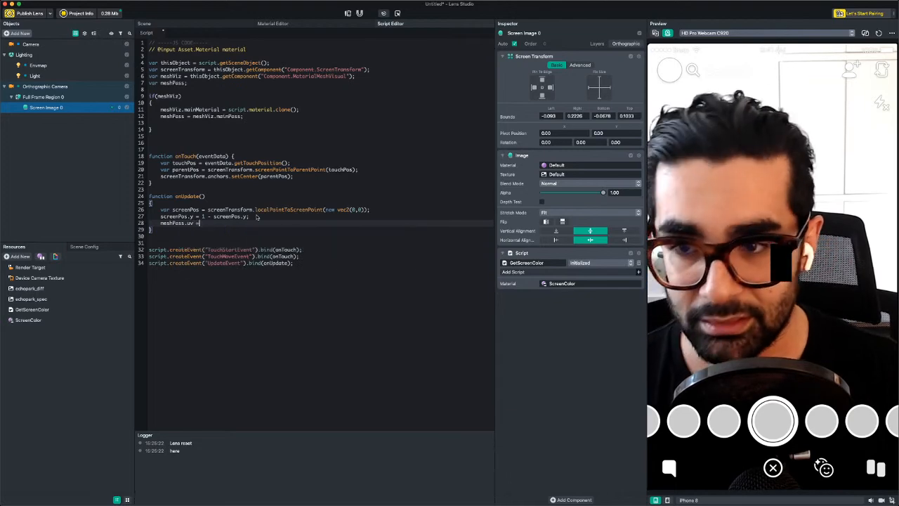
pyautogui.doubleClick(69, 320)
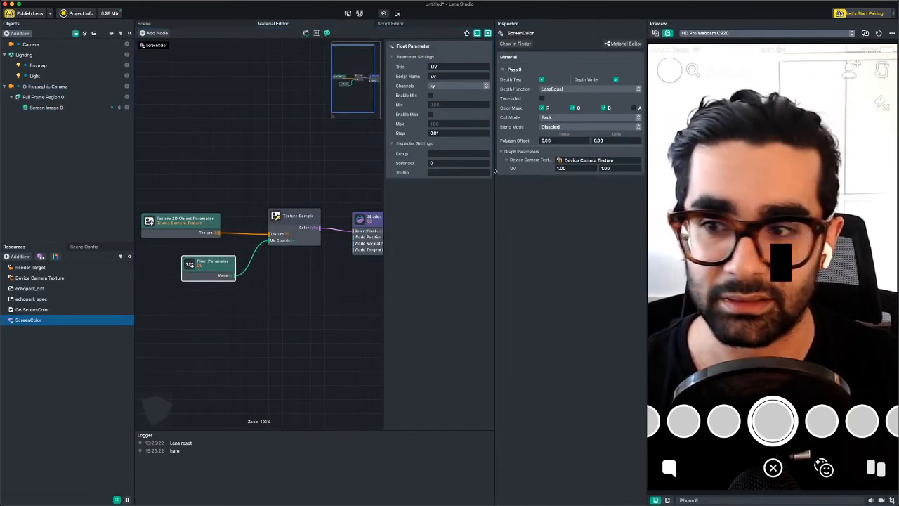
pyautogui.doubleClick(32, 309)
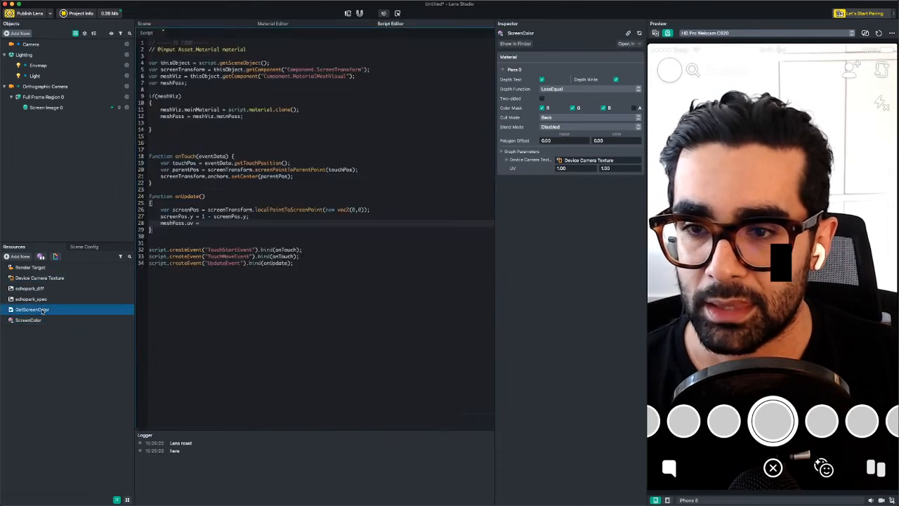
pyautogui.write('scree')
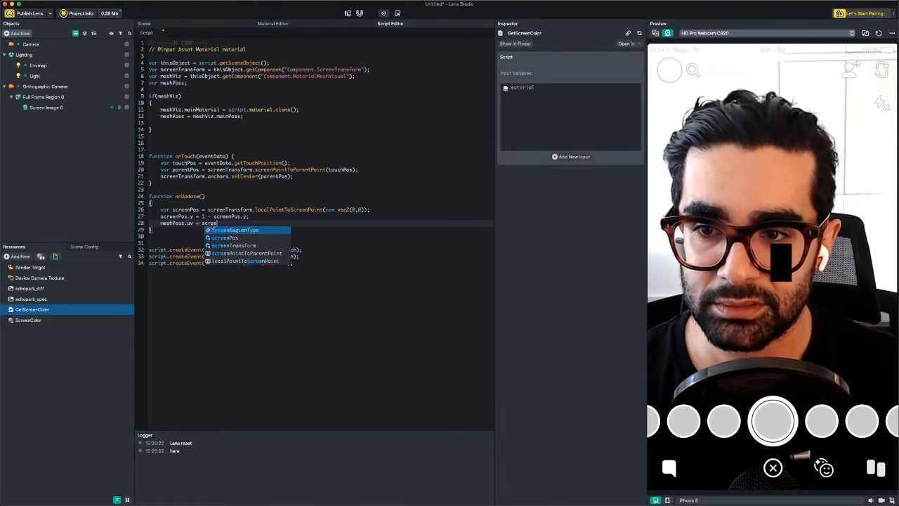
pyautogui.press('Return')
pyautogui.write(';')
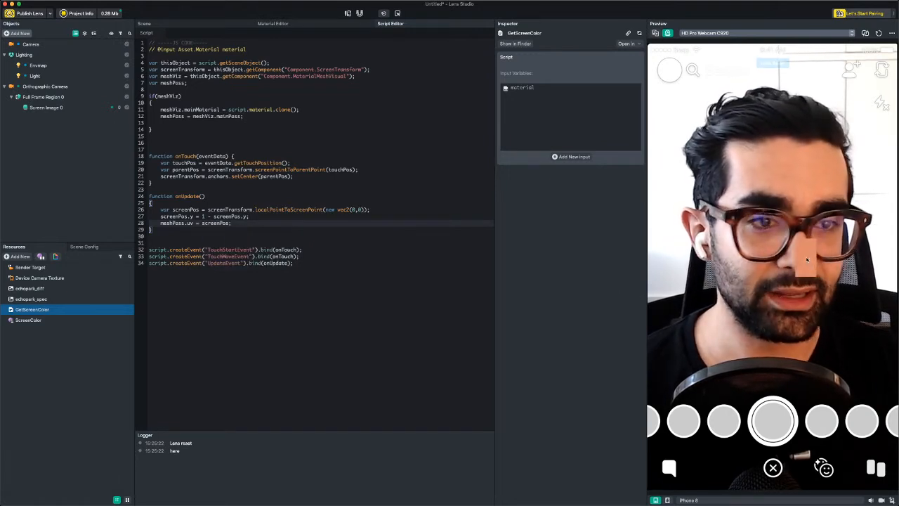
pyautogui.moveTo(806, 260); pyautogui.dragTo(741, 277)
# Reduce Screen Image 0's height in the 2D scene from its upper edge, to a top bound of 0.0167
pyautogui.click(144, 23)
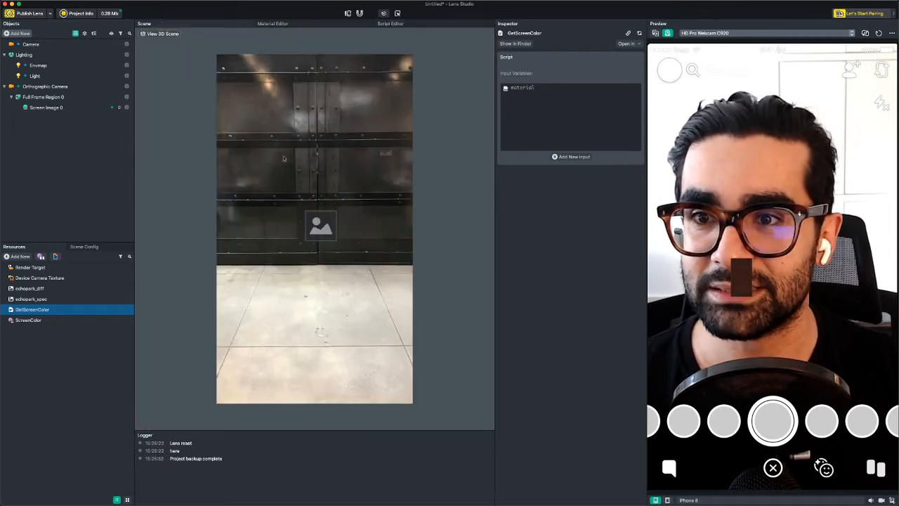
pyautogui.click(321, 224)
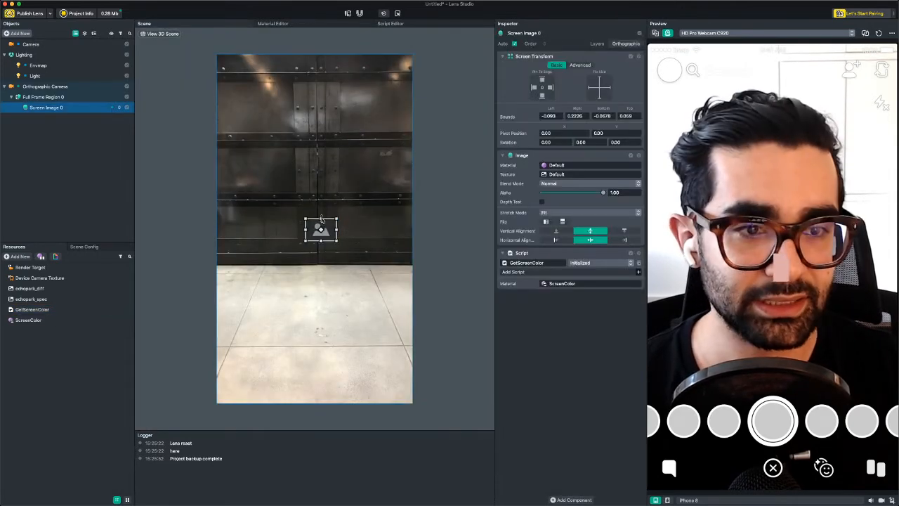
pyautogui.moveTo(321, 225); pyautogui.dragTo(321, 227)
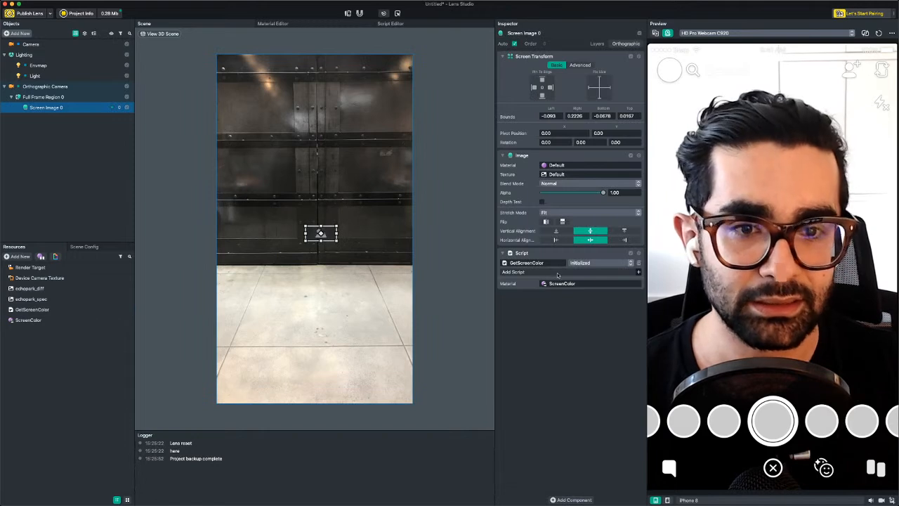
# Set Screen Image 0's stretch mode to Stretch and shrink it to a small square, bounds about -0.09 left, -0.01 right, -0.07 bottom, -0.03 top
pyautogui.click(590, 212)
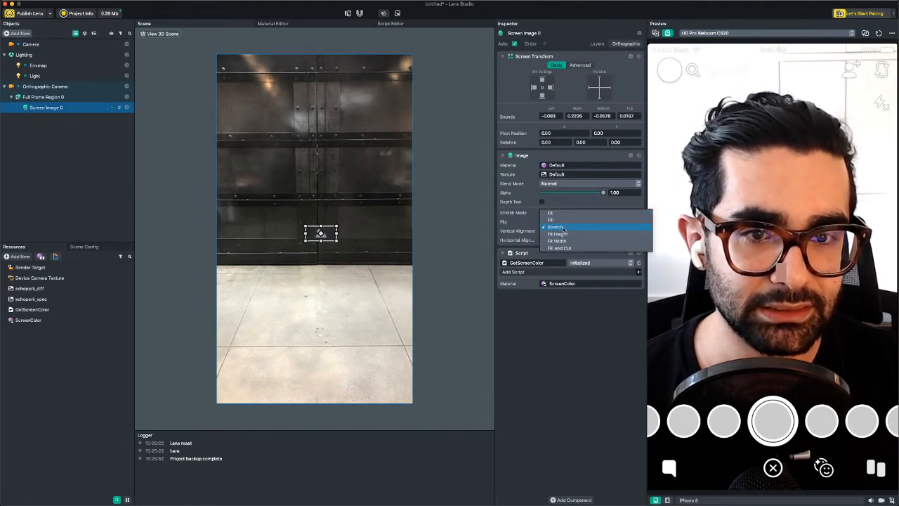
pyautogui.click(561, 230)
pyautogui.moveTo(321, 225)
pyautogui.mouseDown()
pyautogui.moveTo(328, 213)
pyautogui.moveTo(314, 232)
pyautogui.mouseUp()
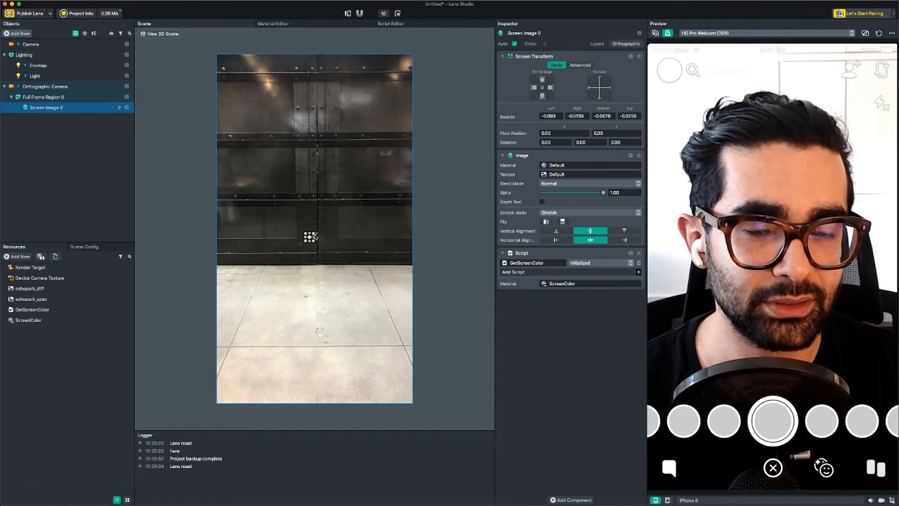
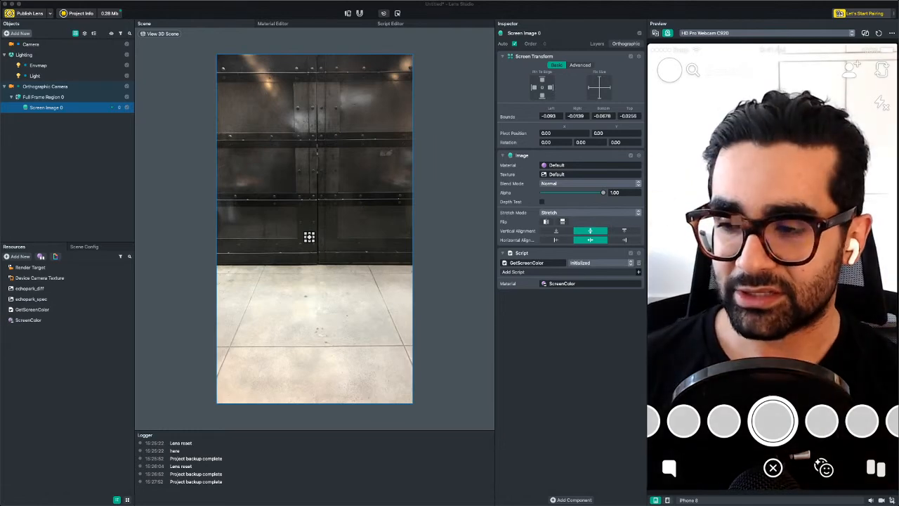
# Open the GetScreenColor script and add a getScreenPointAndApplyColor(); call as the first line of onUpdate
pyautogui.doubleClick(112, 309)
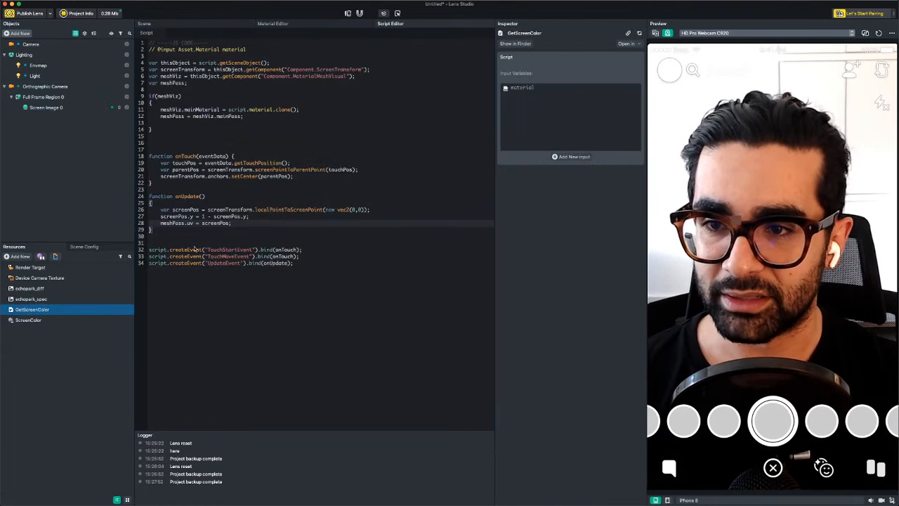
pyautogui.click(179, 203)
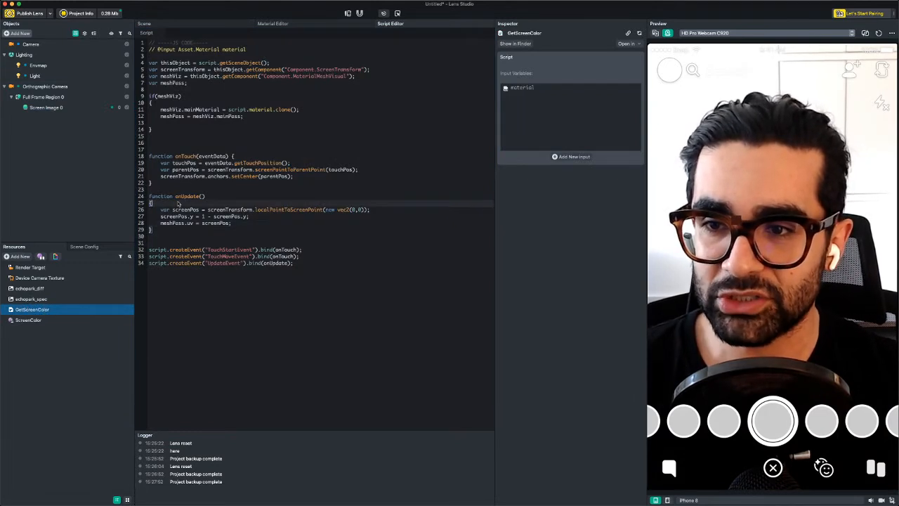
pyautogui.press('Return')
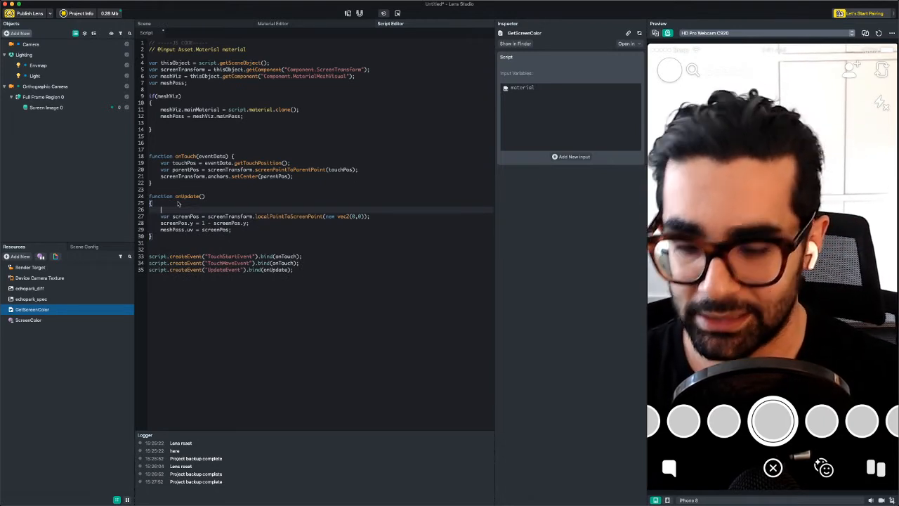
pyautogui.write('g')
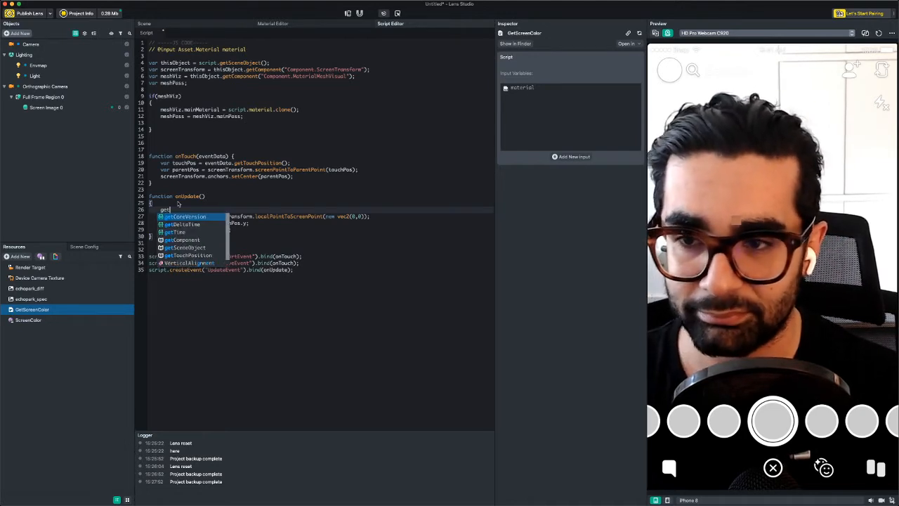
pyautogui.press('BackSpace')
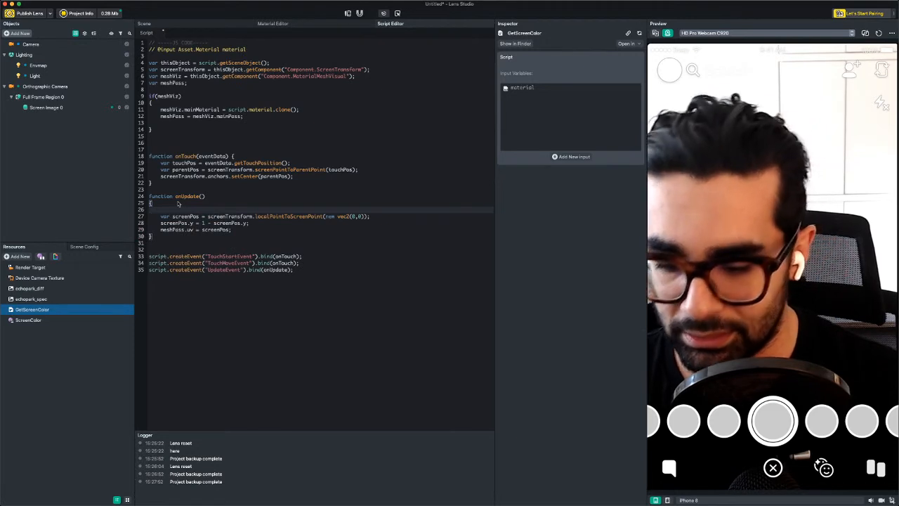
pyautogui.write('getScr')
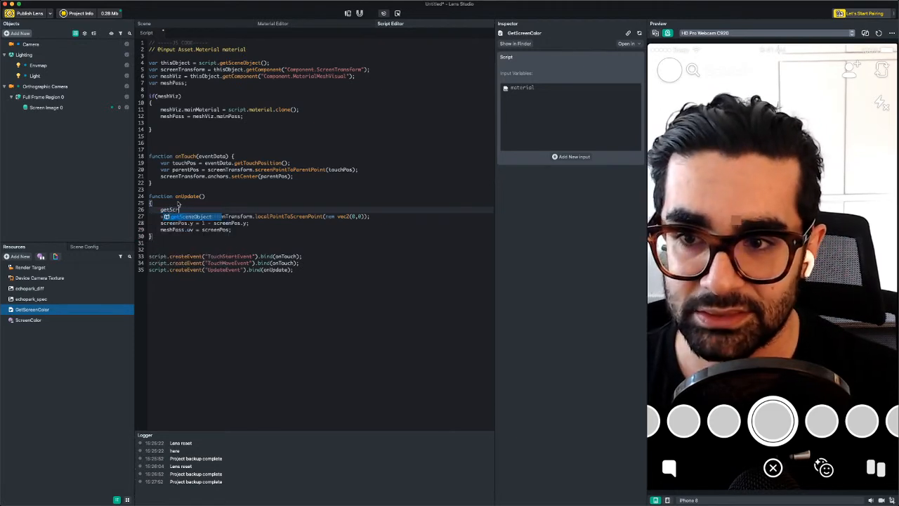
pyautogui.write('eenPointAt')
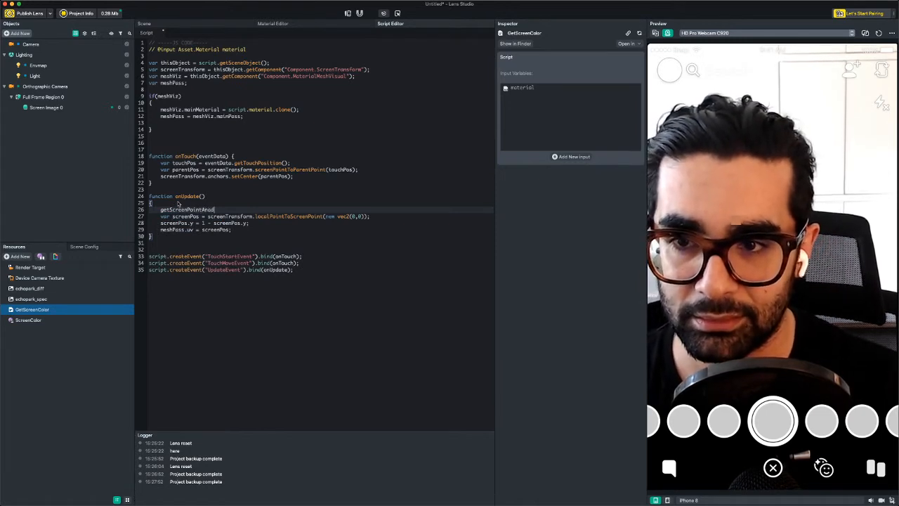
pyautogui.write('ApplyCo')
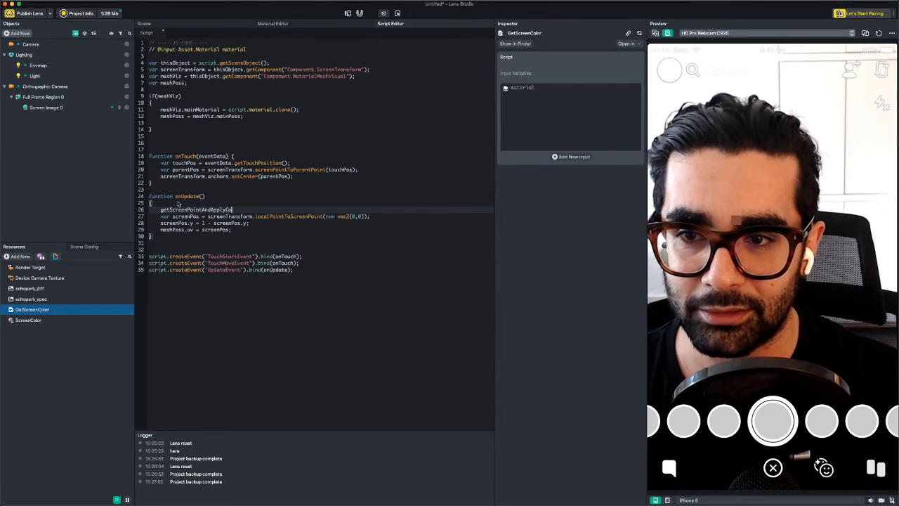
pyautogui.write('lor();')
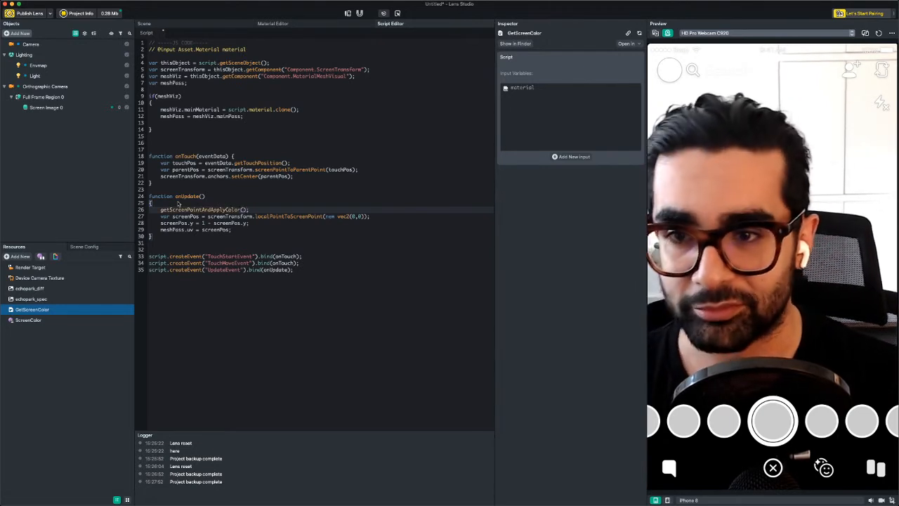
# Declare an empty function getScreenPointAndApplyColor() below onUpdate, with opening and closing braces
pyautogui.click(160, 237)
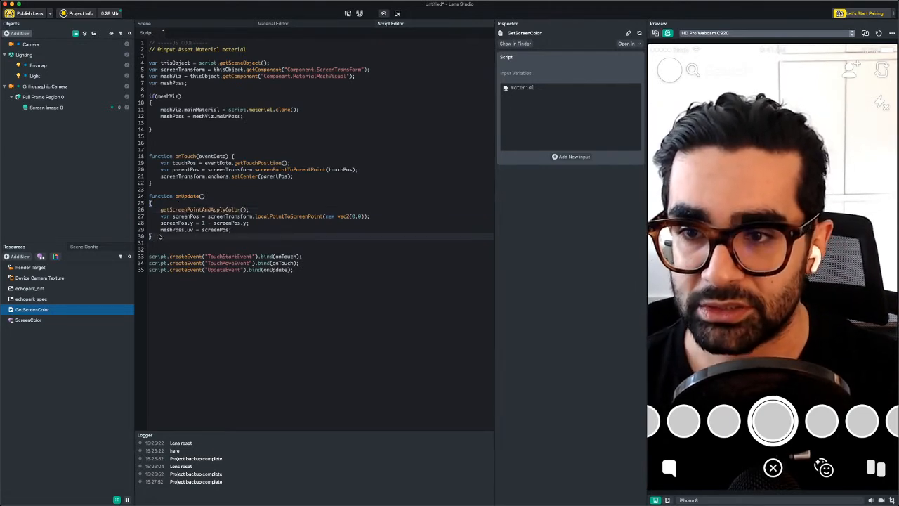
pyautogui.press('Return')
pyautogui.press('Return')
pyautogui.write('f')
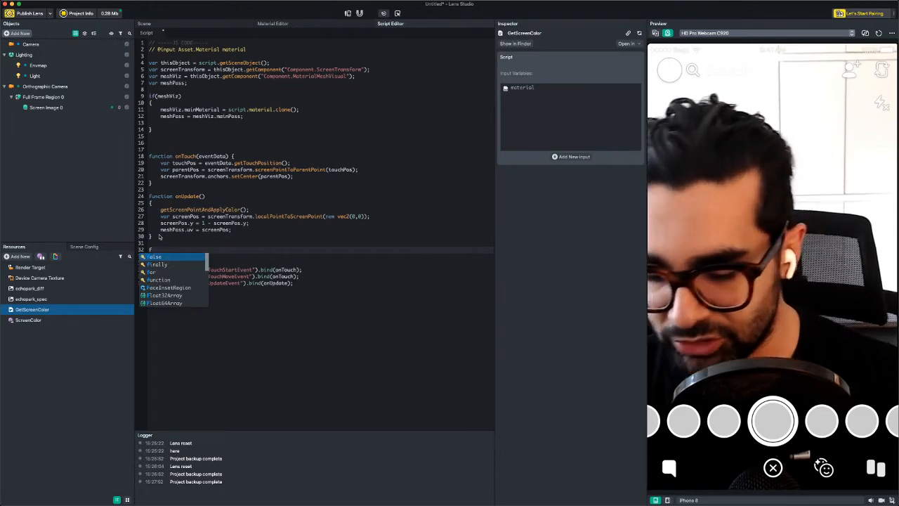
pyautogui.write('unc')
pyautogui.press('Return')
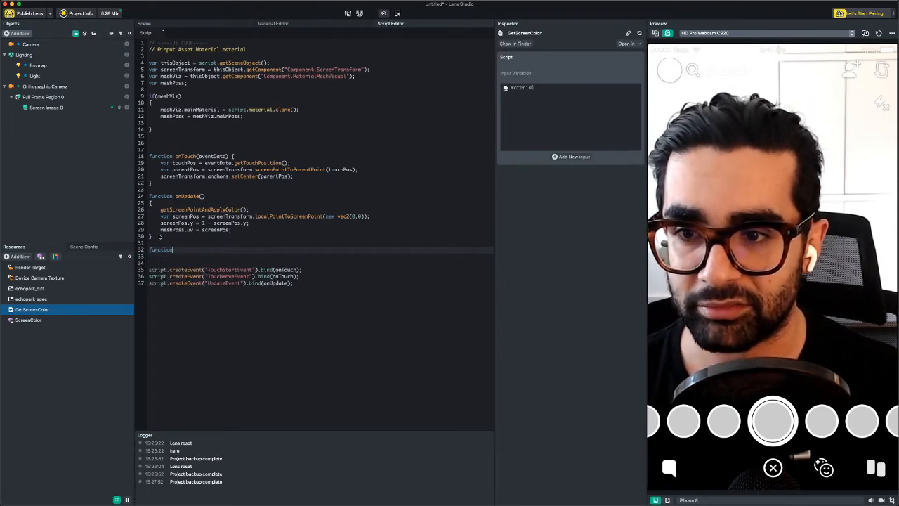
pyautogui.doubleClick(207, 210)
pyautogui.press('super+c')
pyautogui.click(182, 250)
pyautogui.press('super+v')
pyautogui.write('()')
pyautogui.press('Return')
pyautogui.write('{')
pyautogui.press('Return')
# Move the three screenPos and meshPass.uv lines from onUpdate into getScreenPointAndApplyColor and remove the blank line left in onUpdate
pyautogui.click(232, 230)
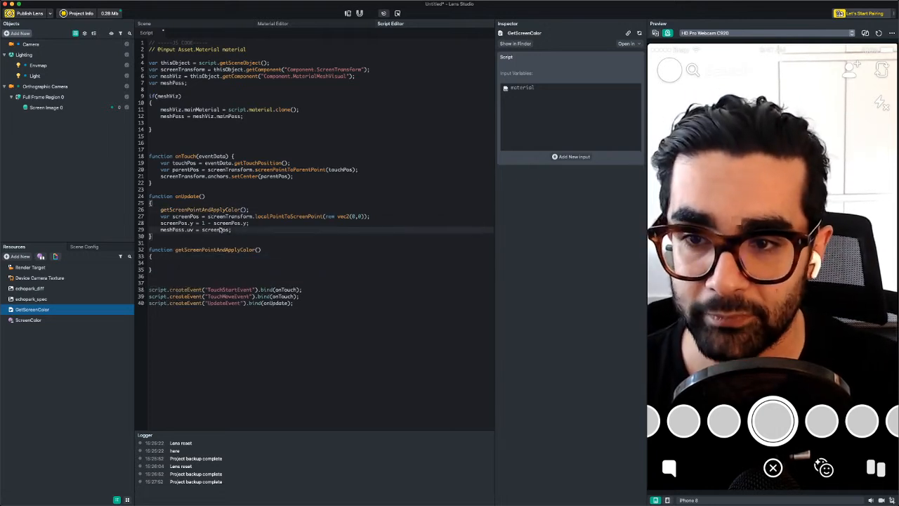
pyautogui.moveTo(232, 230); pyautogui.dragTo(161, 216)
pyautogui.press('super+x')
pyautogui.click(160, 253)
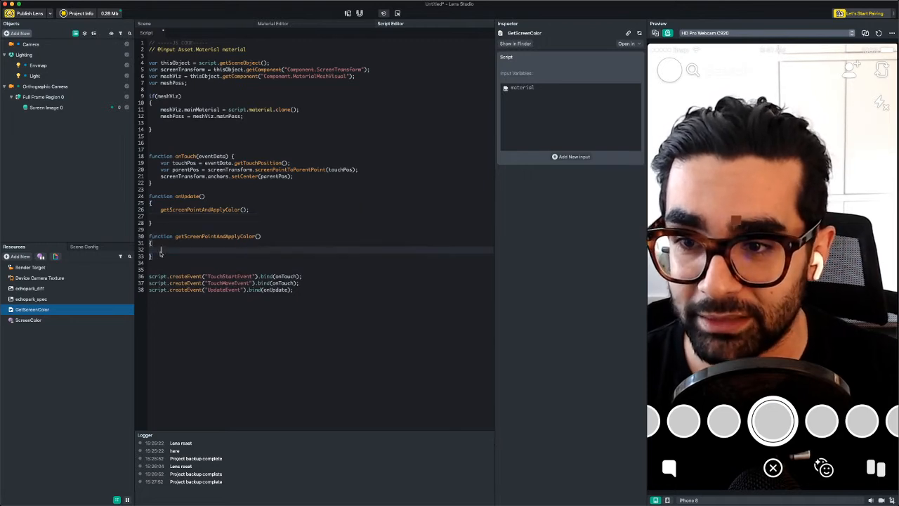
pyautogui.press('super+v')
pyautogui.click(177, 217)
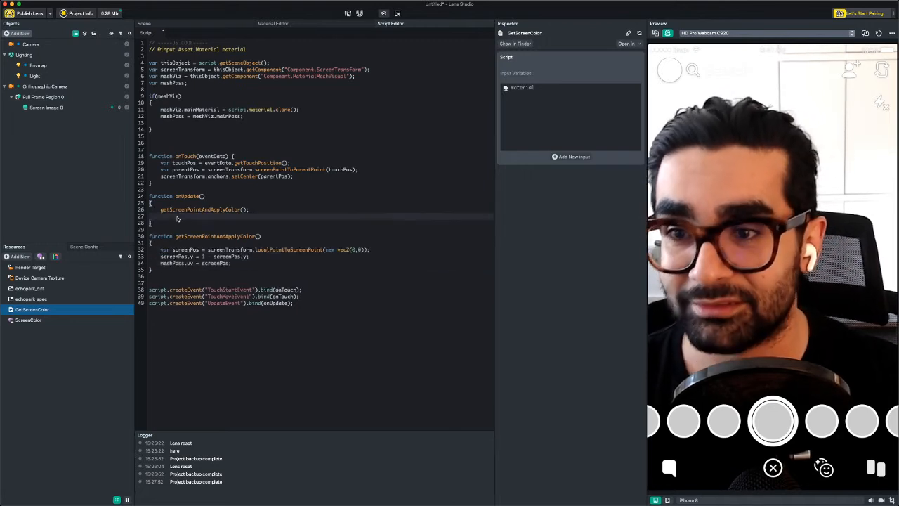
pyautogui.press('BackSpace')
pyautogui.press('BackSpace')
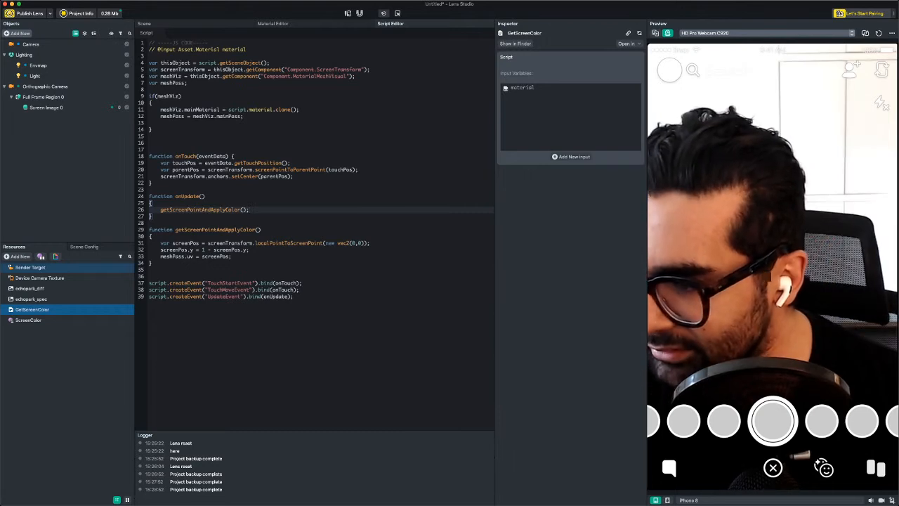
# Show the Material Editor, restore the default window layout, and widen the Preview panel
pyautogui.click(274, 23)
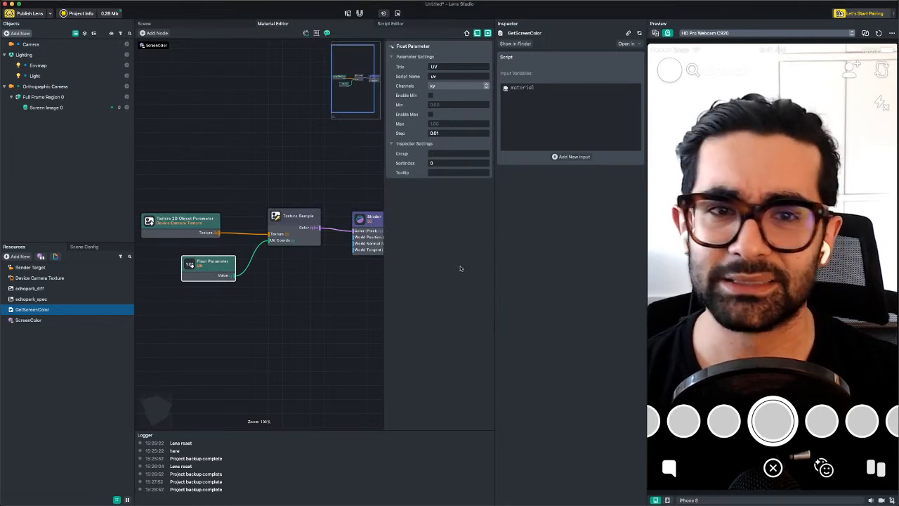
pyautogui.click(114, 4)
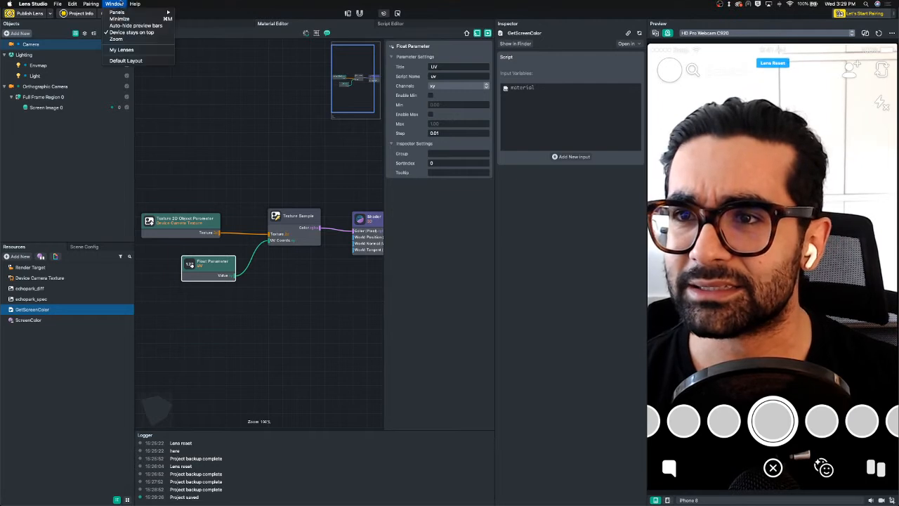
pyautogui.click(144, 61)
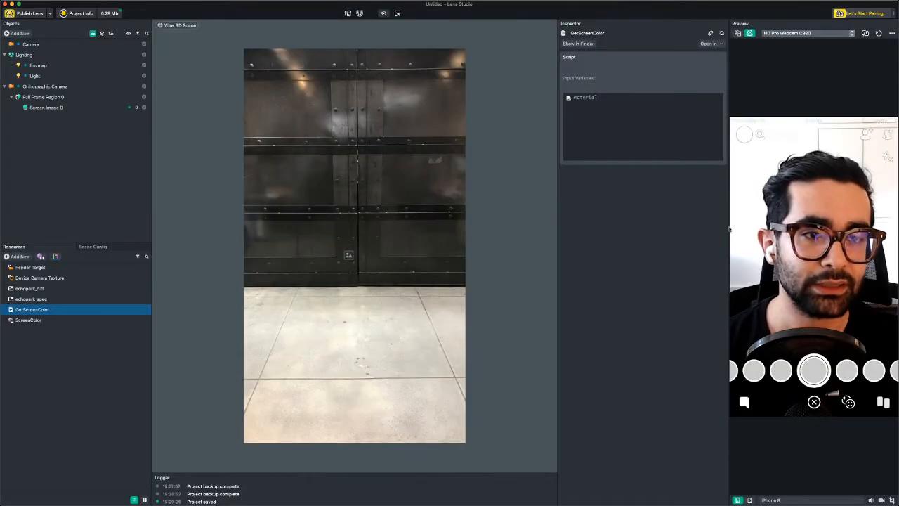
pyautogui.moveTo(729, 232); pyautogui.dragTo(635, 255)
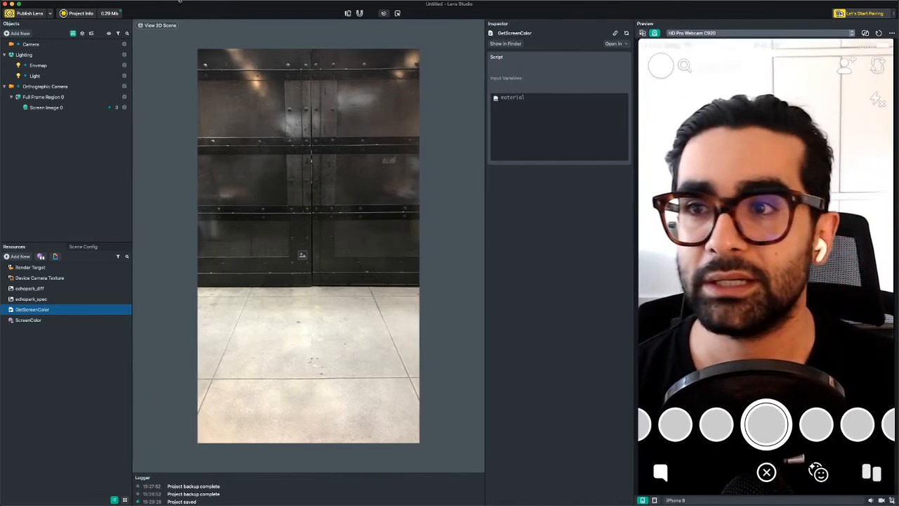
# Add the Material Editor and Script Editor panels back to the layout and return to the Scene view
pyautogui.click(114, 4)
pyautogui.moveTo(116, 12)
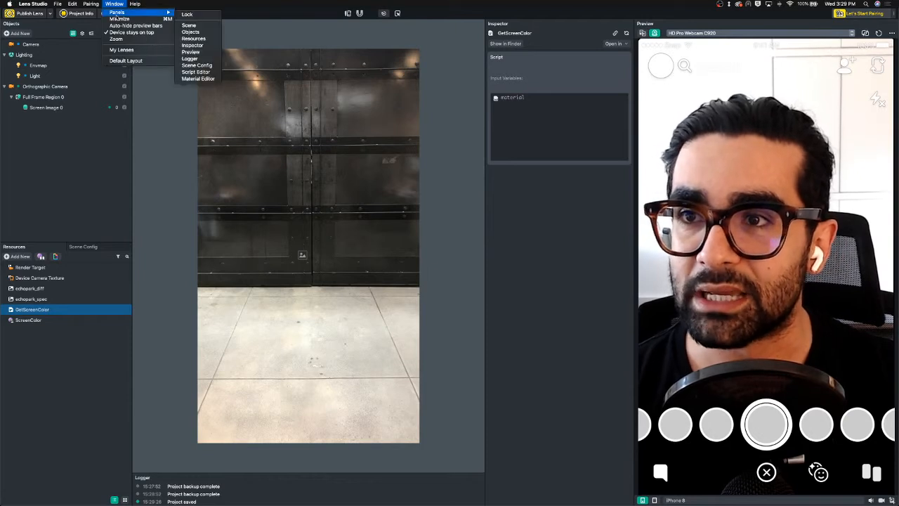
pyautogui.click(198, 78)
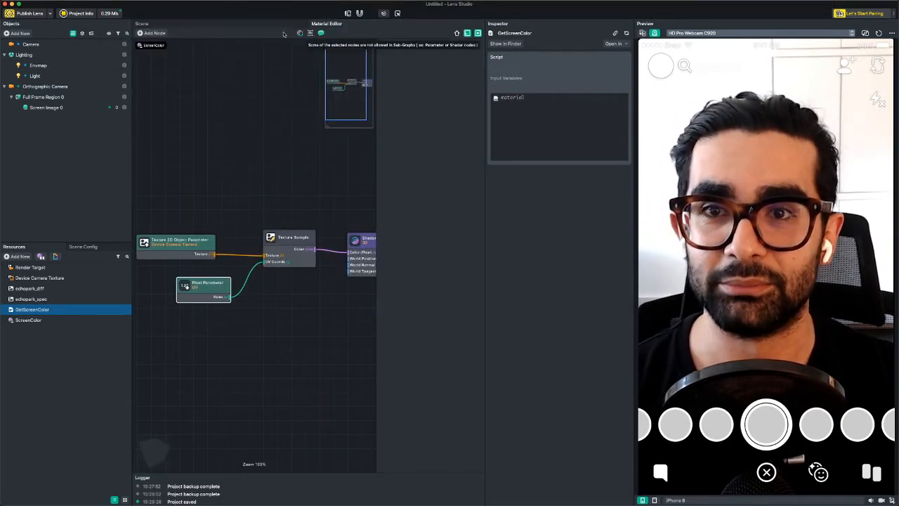
pyautogui.click(113, 4)
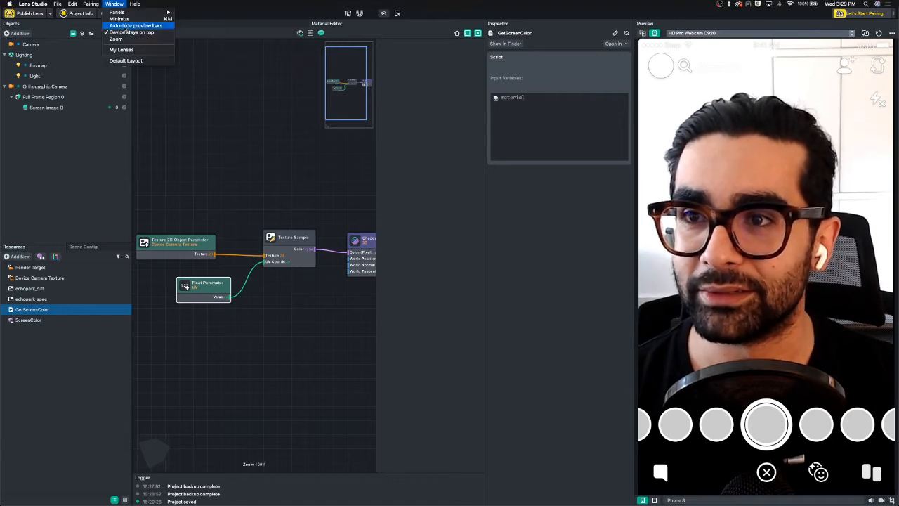
pyautogui.moveTo(117, 12)
pyautogui.click(200, 71)
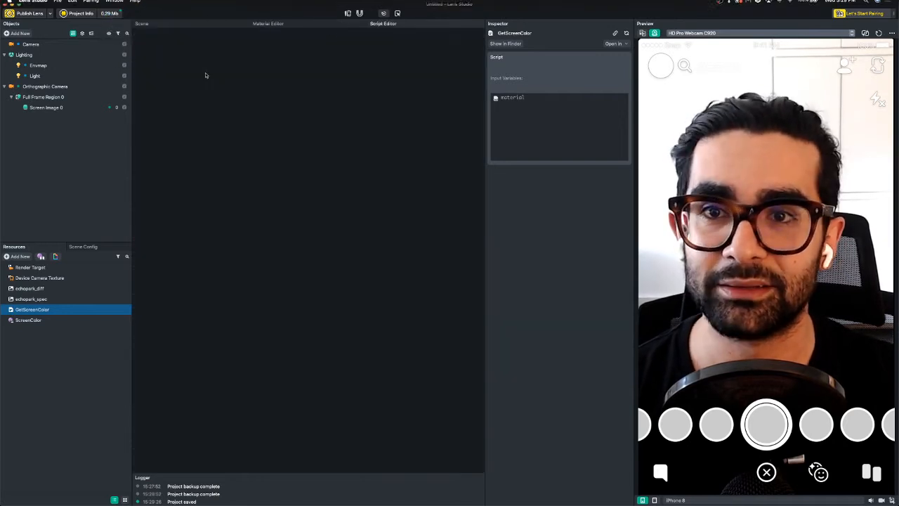
pyautogui.click(267, 23)
pyautogui.click(141, 24)
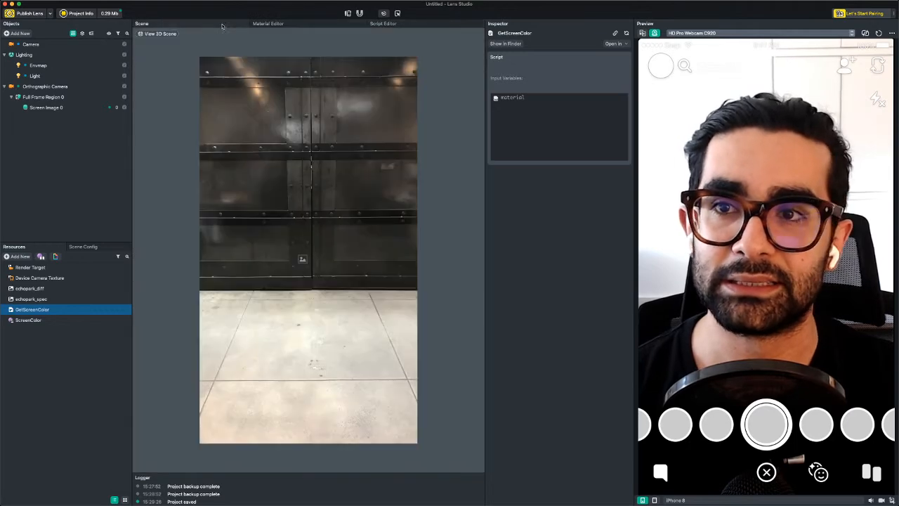
pyautogui.click(268, 23)
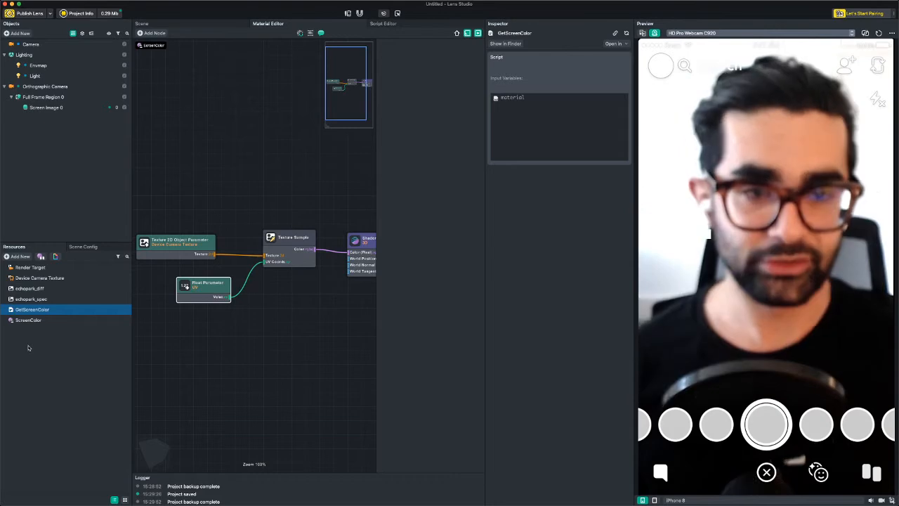
pyautogui.click(177, 25)
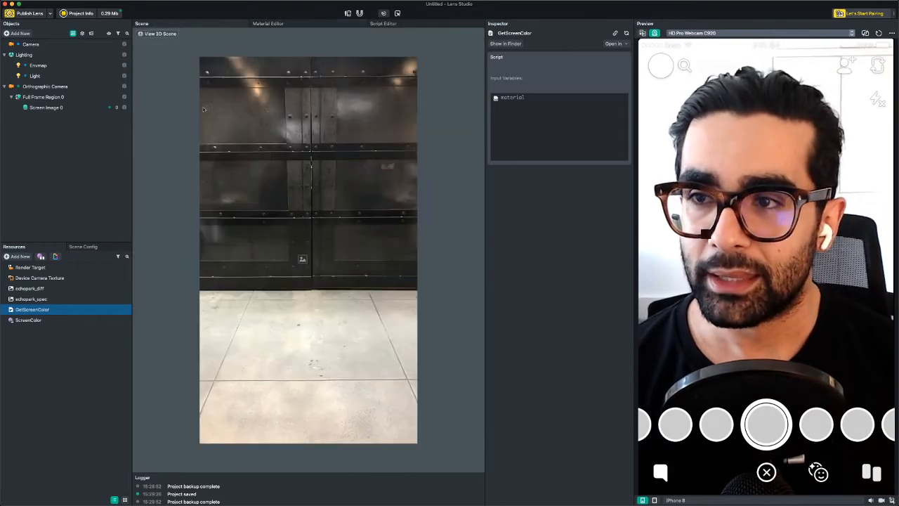
pyautogui.click(316, 23)
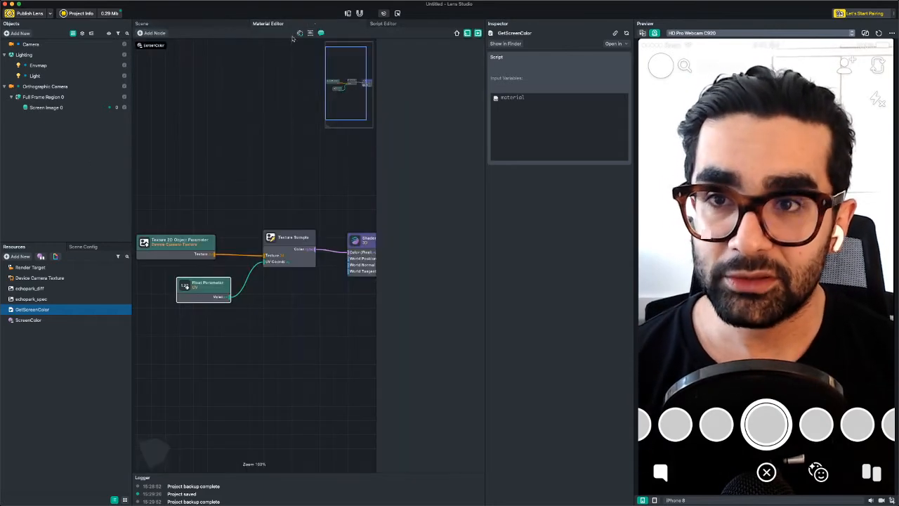
pyautogui.click(397, 24)
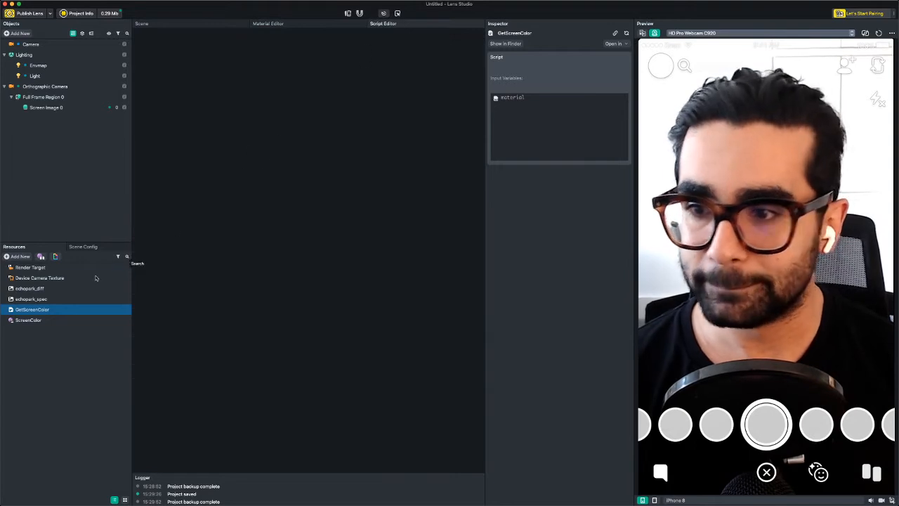
# Reopen the GetScreenColor script and comment out the meshViz.mainMaterial = script.material.clone(); line
pyautogui.doubleClick(60, 313)
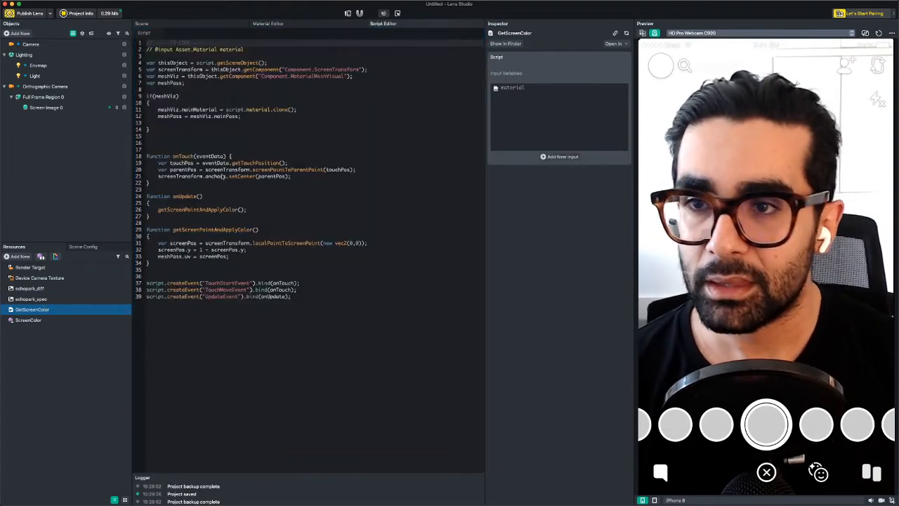
pyautogui.click(180, 116)
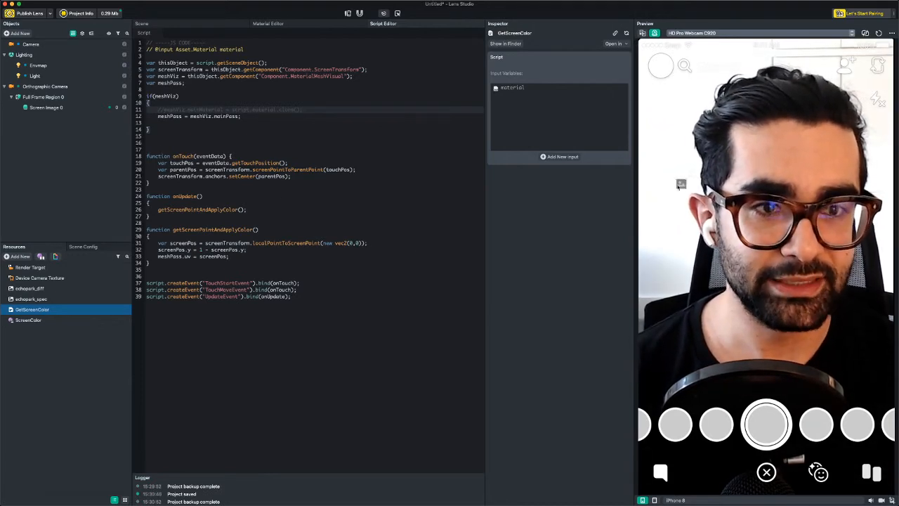
# Duplicate Screen Image 0 within Full Frame Region 0
pyautogui.click(47, 108)
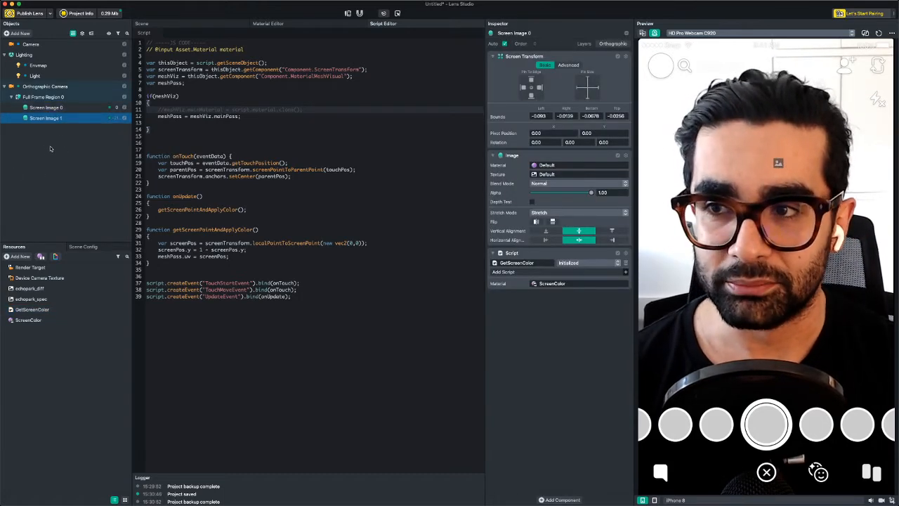
# Assign the ScreenColor material to the Image components of both Screen Image 0 and Screen Image 1
pyautogui.click(47, 147)
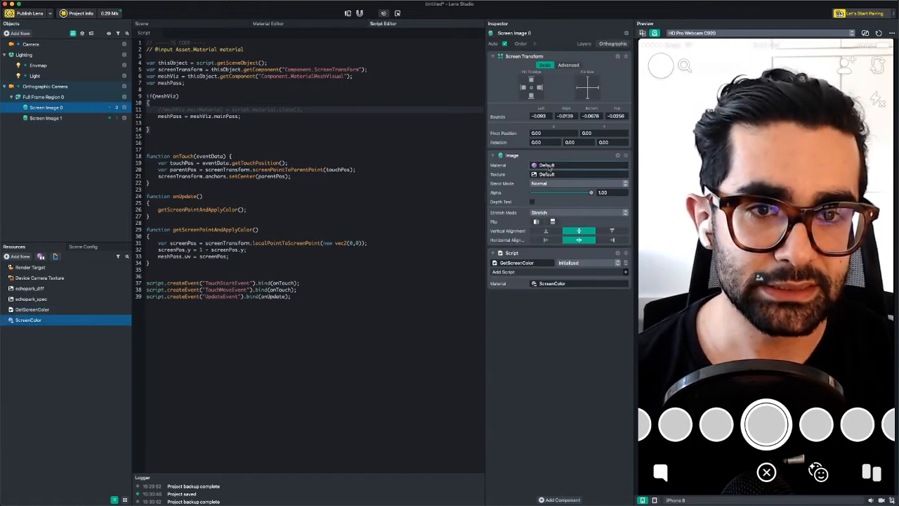
pyautogui.moveTo(550, 168); pyautogui.dragTo(550, 167)
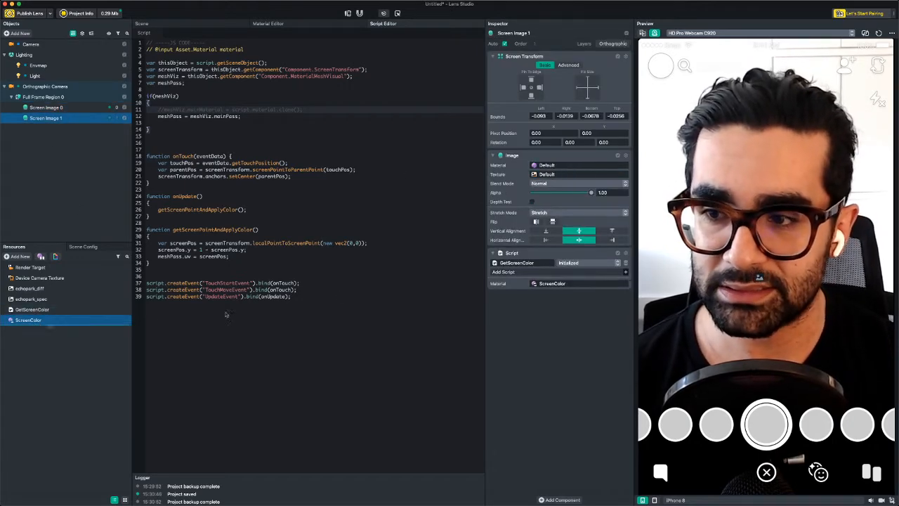
pyautogui.moveTo(560, 165); pyautogui.dragTo(561, 166)
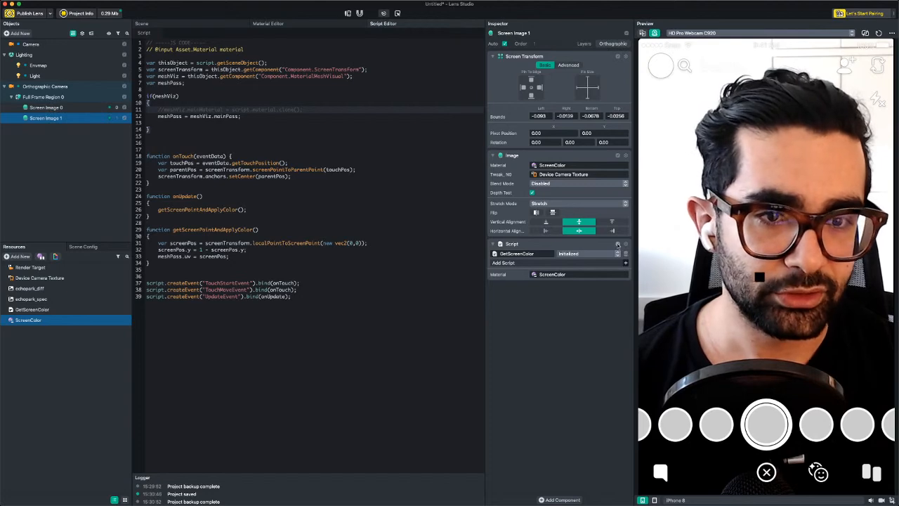
# Move Screen Image 1 up and to the left of Screen Image 0 in the scene, and test both images' colour sampling in the preview
pyautogui.click(202, 25)
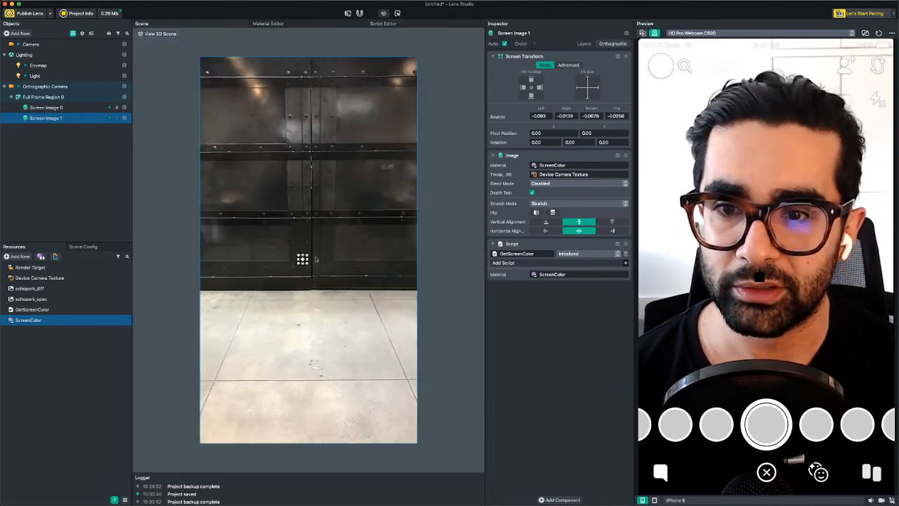
pyautogui.scroll(5, 302, 259)
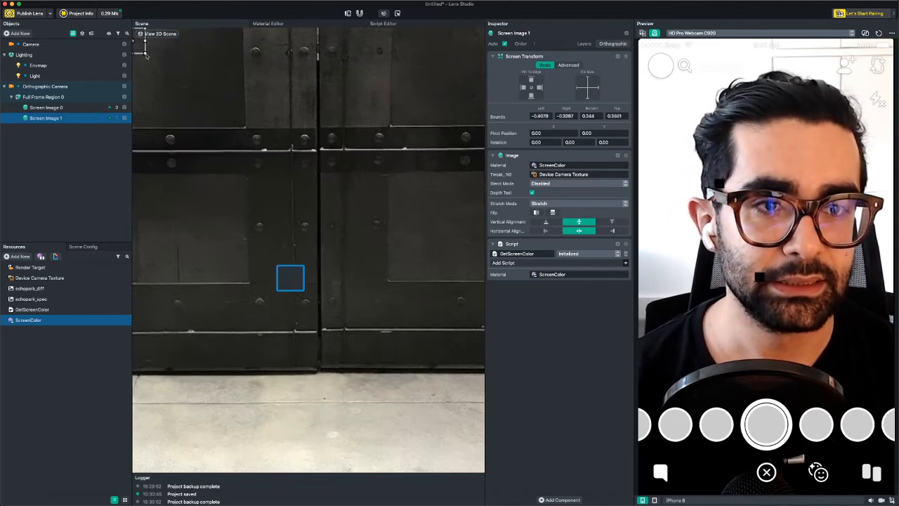
pyautogui.scroll(-3, 195, 146)
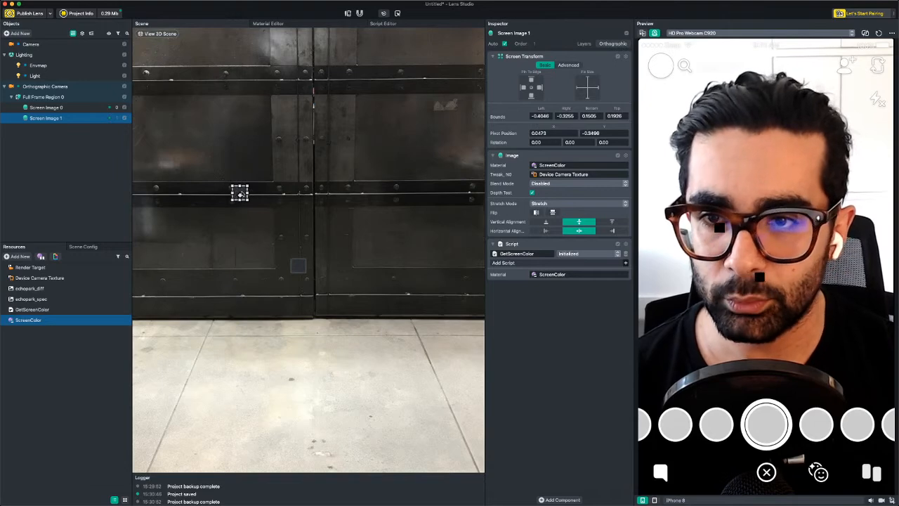
pyautogui.moveTo(241, 192); pyautogui.dragTo(156, 115)
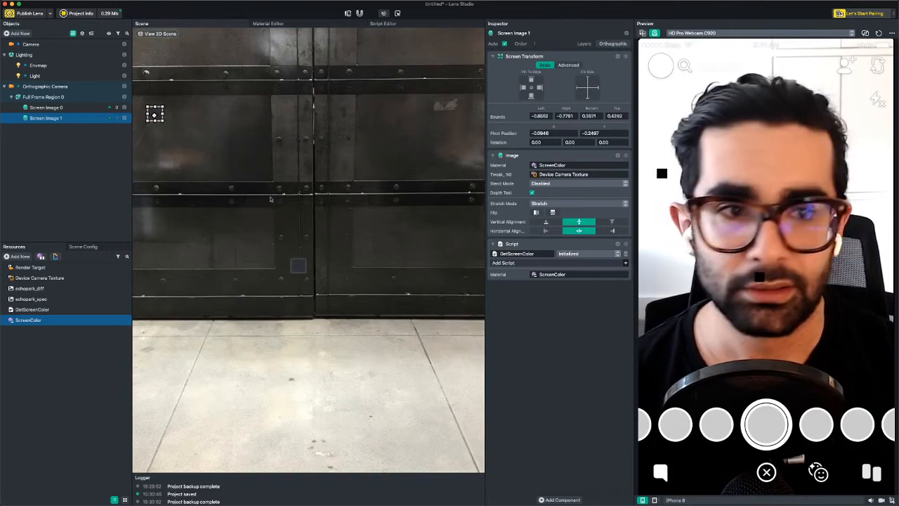
pyautogui.click(55, 108)
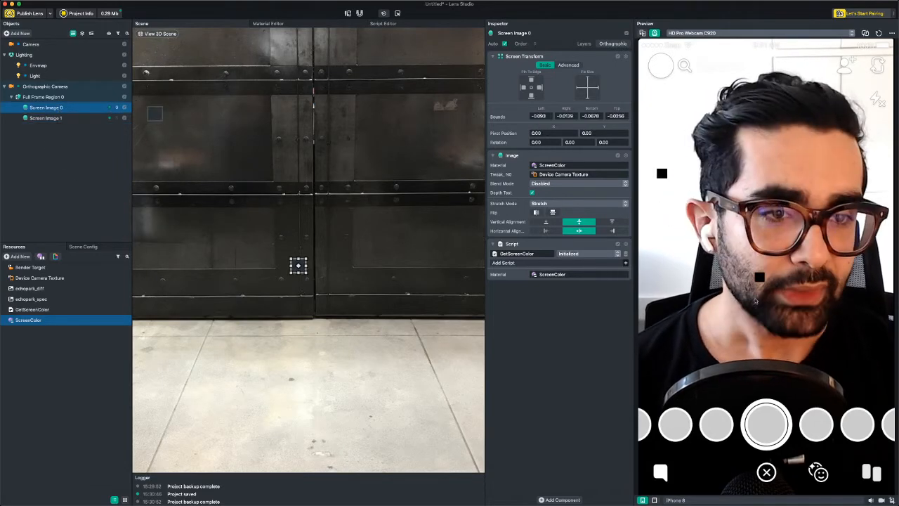
pyautogui.scroll(-1, 242, 222)
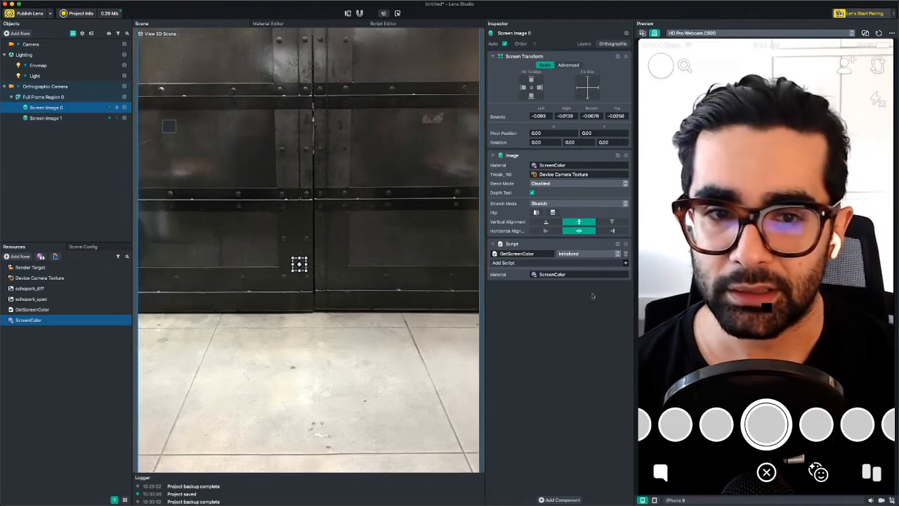
pyautogui.press('Down')
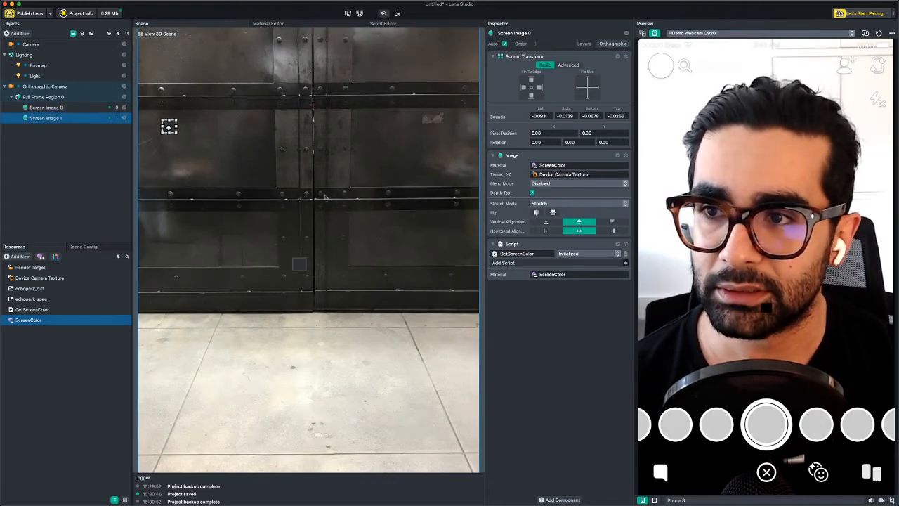
pyautogui.click(618, 244)
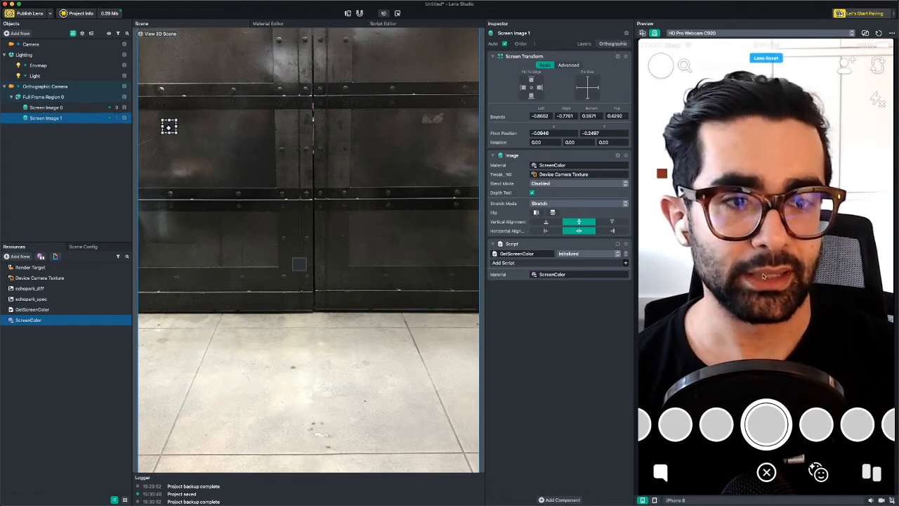
pyautogui.moveTo(709, 283); pyautogui.dragTo(741, 304)
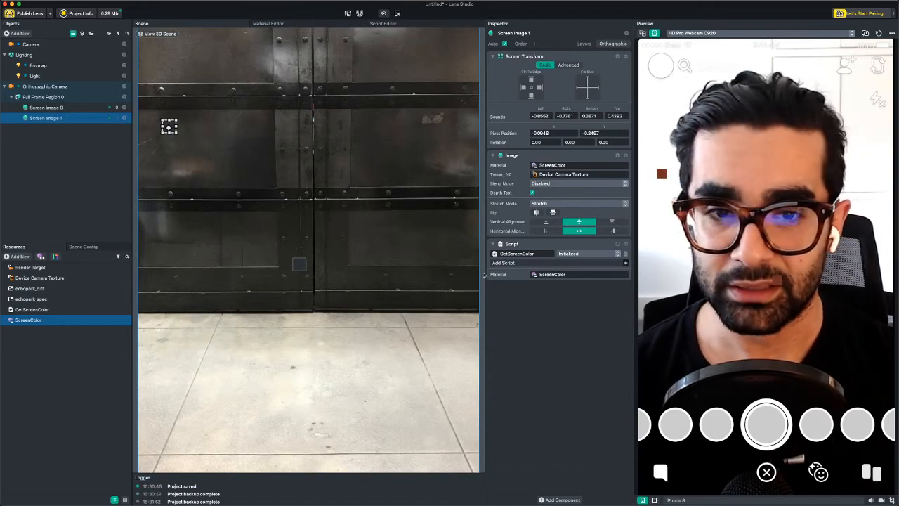
# Undo the Screen Image 1 move, the ScreenColor material assignments and the duplication of Screen Image 0
pyautogui.press('super+z')
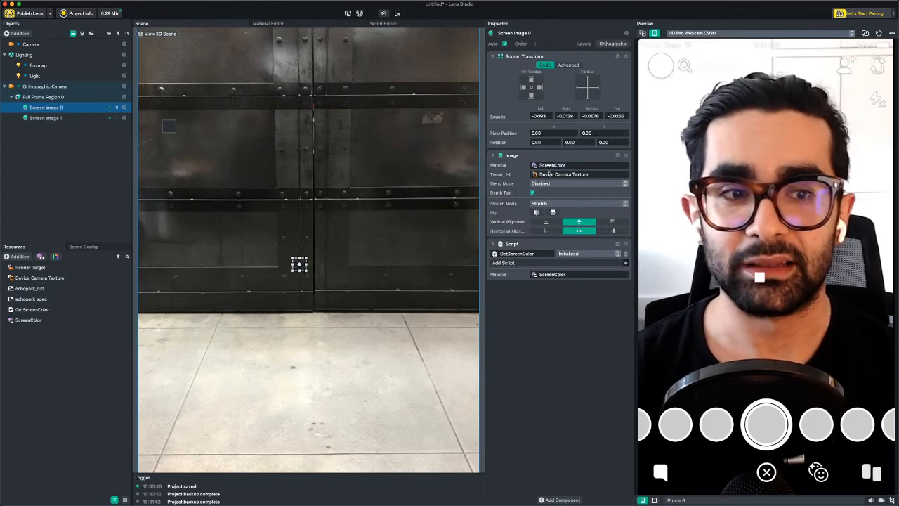
pyautogui.press('super+z')
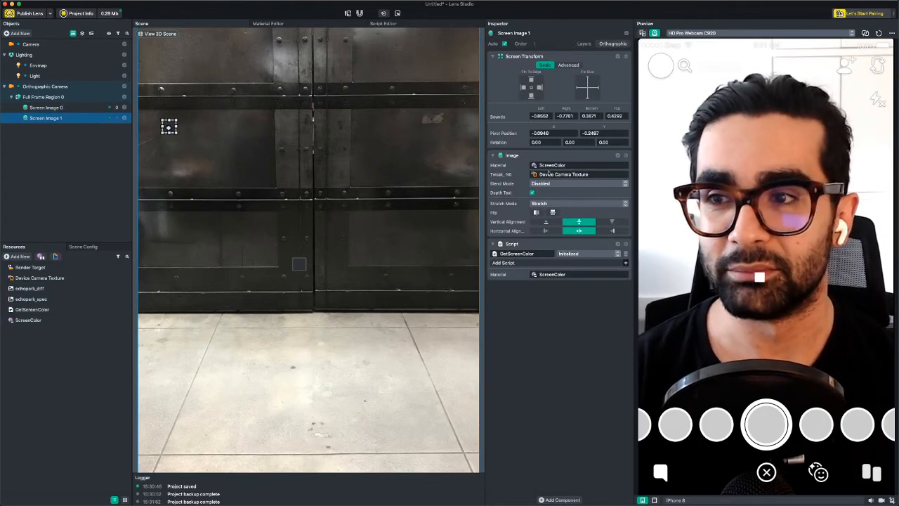
pyautogui.press('super+z')
pyautogui.press('super+z')
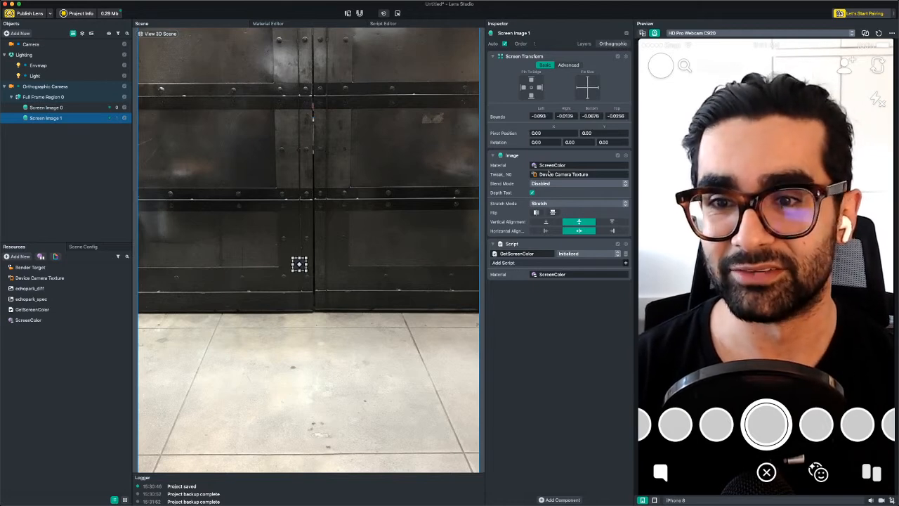
pyautogui.press('super+z')
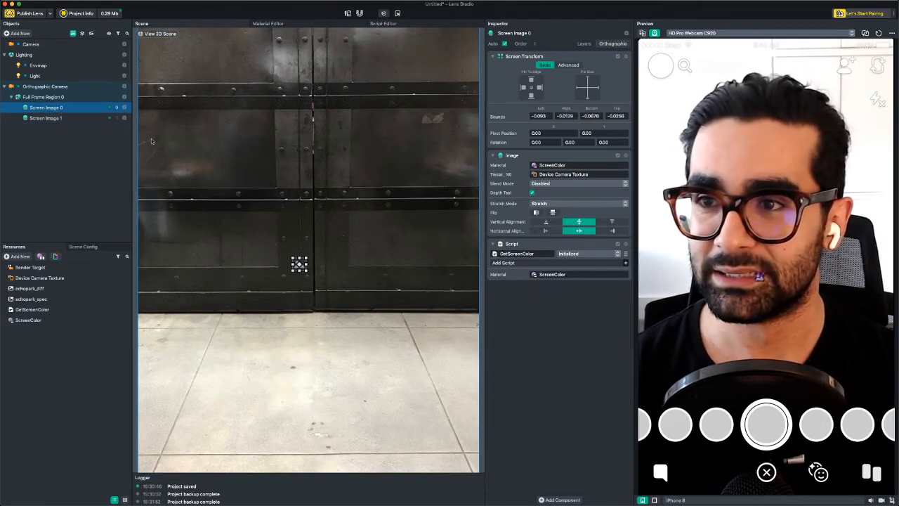
pyautogui.click(62, 129)
pyautogui.press('super+z')
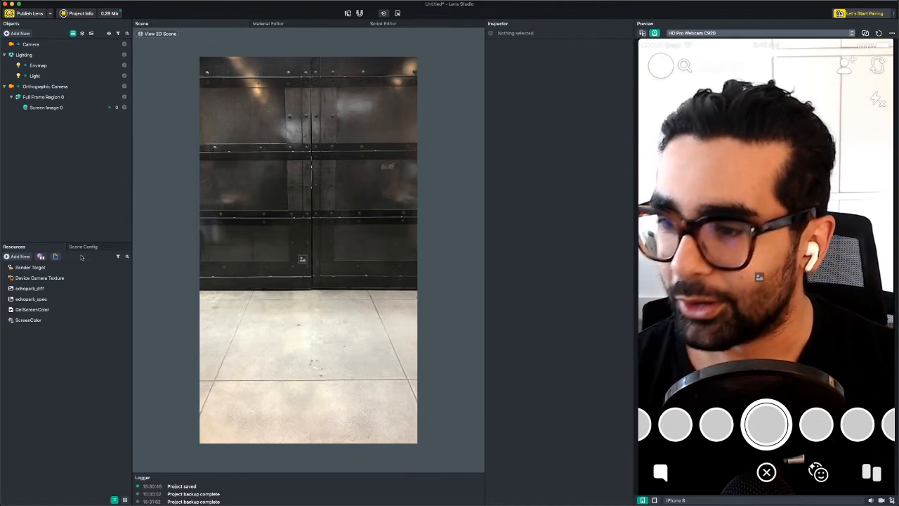
# Enlarge Screen Image 0 in the scene to a right bound of about 0.11 and a top bound of about 0.03, and reset the lens
pyautogui.doubleClick(32, 309)
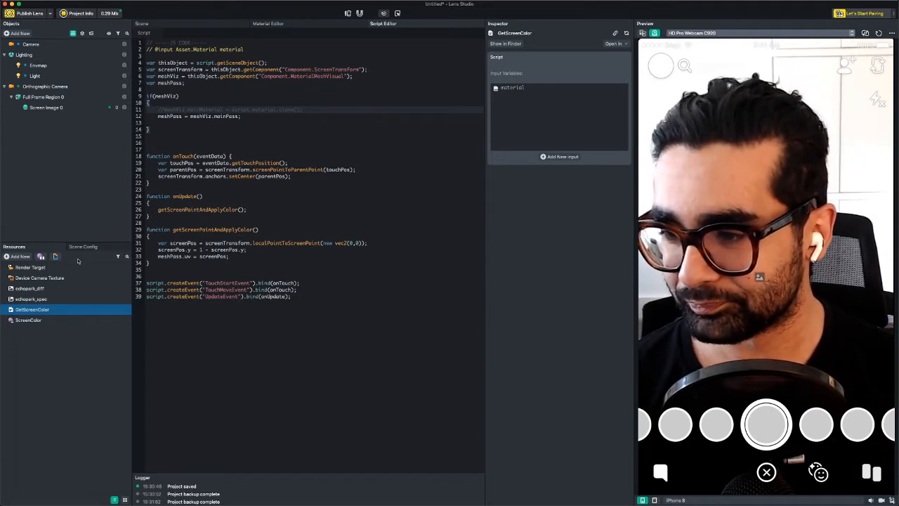
pyautogui.click(46, 106)
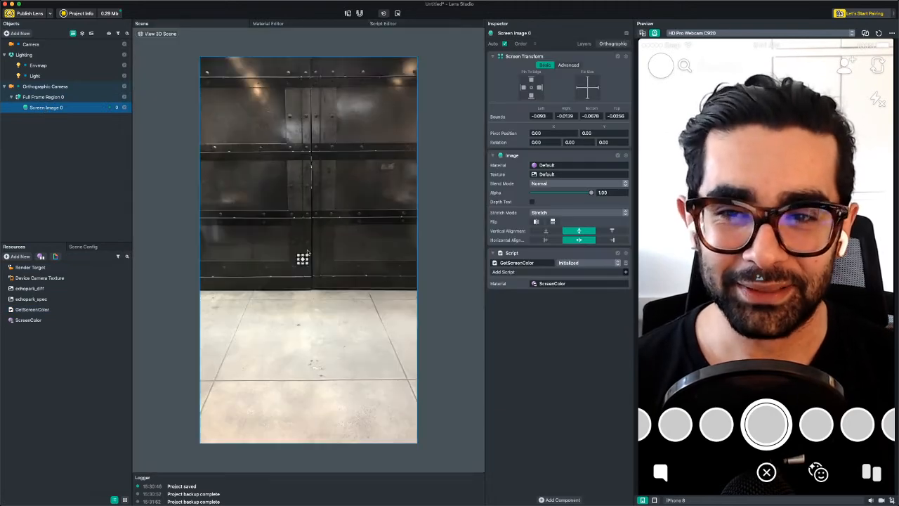
pyautogui.moveTo(307, 255); pyautogui.dragTo(320, 245)
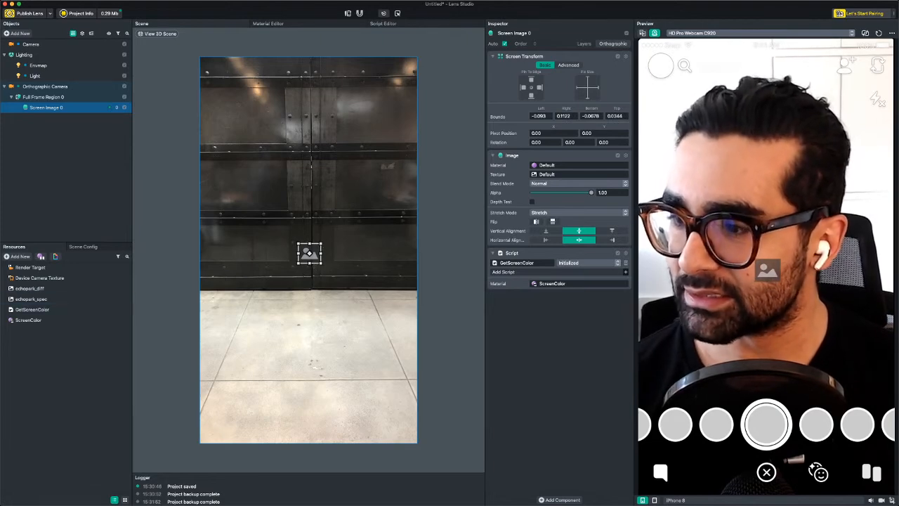
pyautogui.press('super+r')
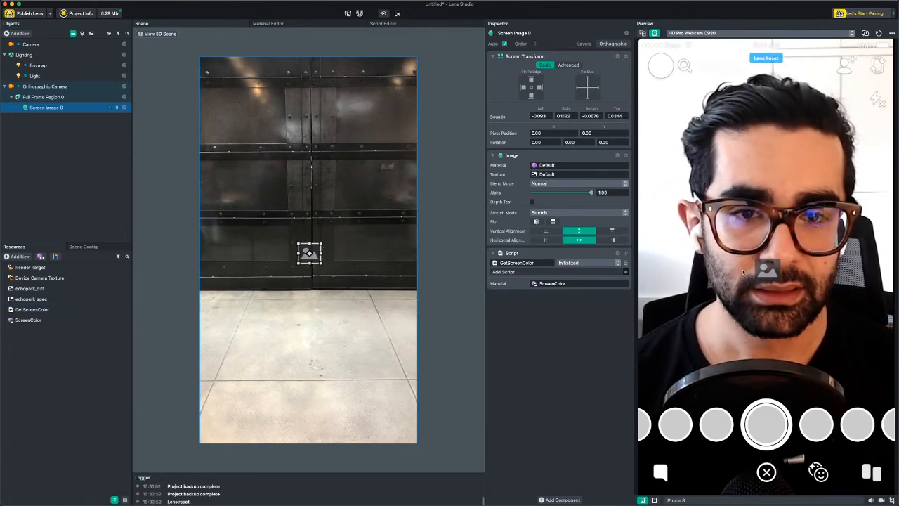
pyautogui.click(879, 33)
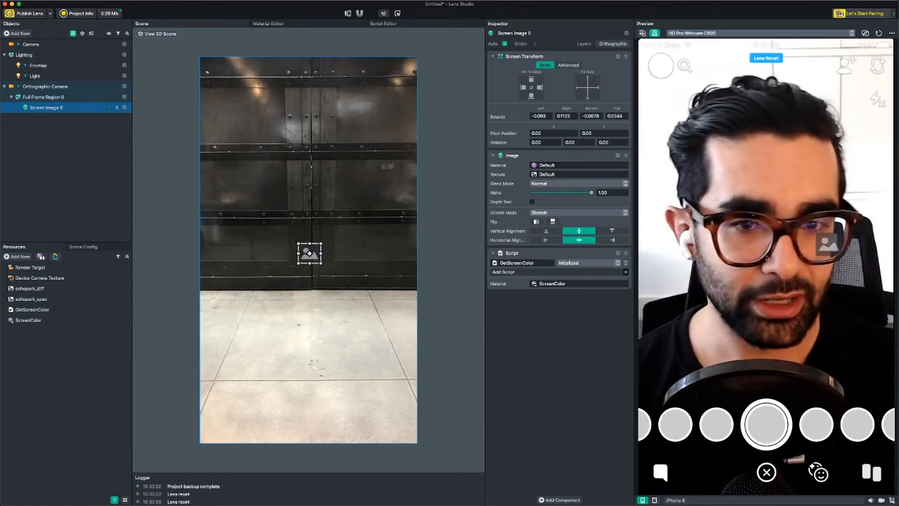
# Uncomment the meshViz.mainMaterial = script.material.clone(); line in GetScreenColor, save the script, and test moving the colour square over the face in the preview
pyautogui.doubleClick(32, 309)
pyautogui.press('super+slash')
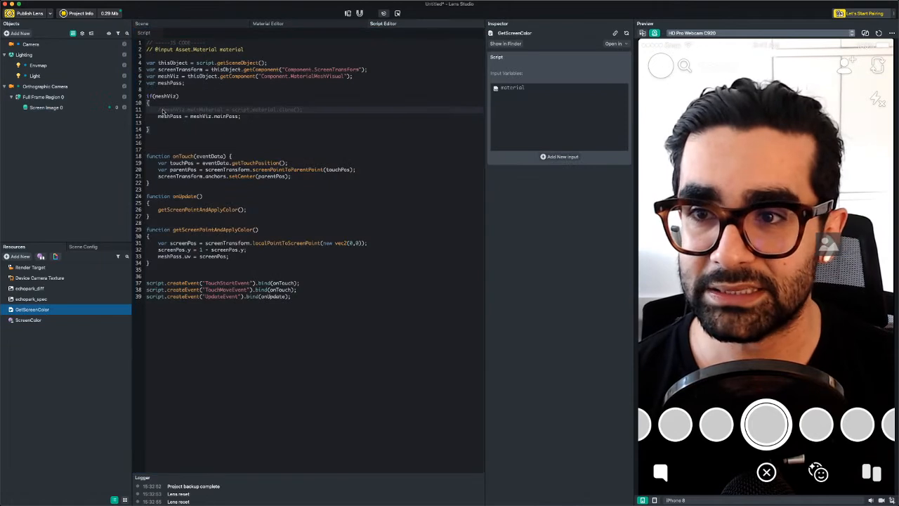
pyautogui.press('super+s')
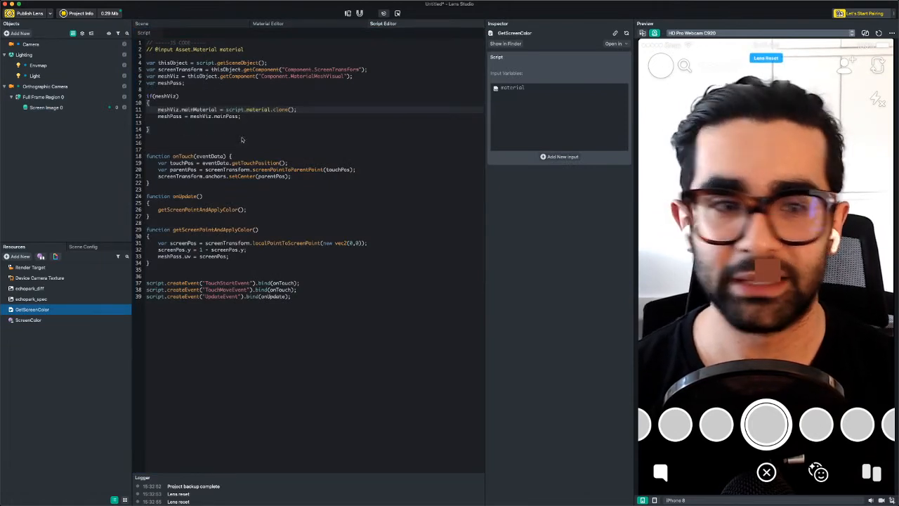
pyautogui.click(734, 209)
pyautogui.moveTo(734, 209); pyautogui.dragTo(716, 267)
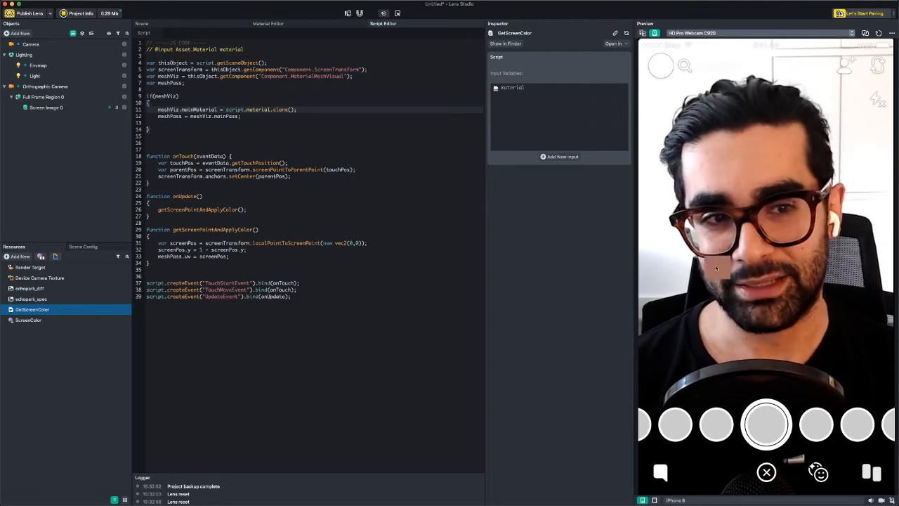
pyautogui.click(33, 309)
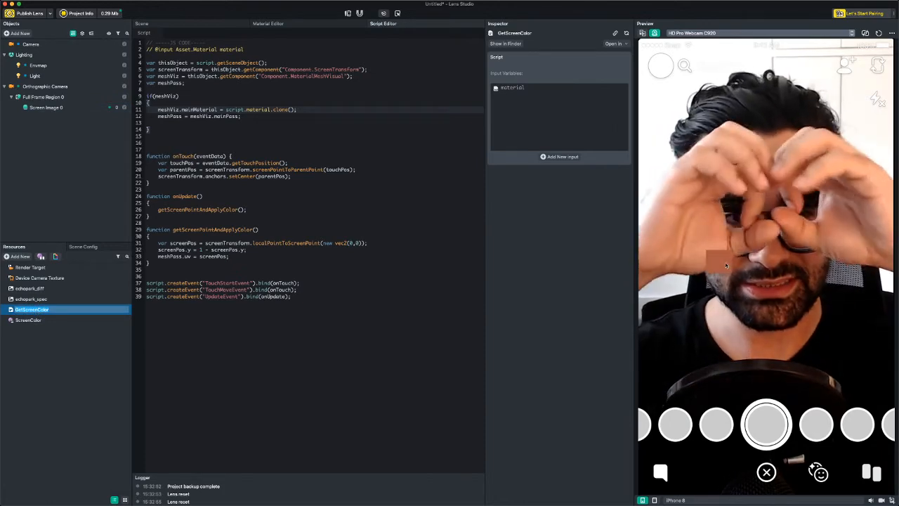
pyautogui.click(713, 261)
# Enlarge Screen Image 0 further in the scene, to a right bound of about 0.14 and a top bound of about 0.06
pyautogui.click(142, 23)
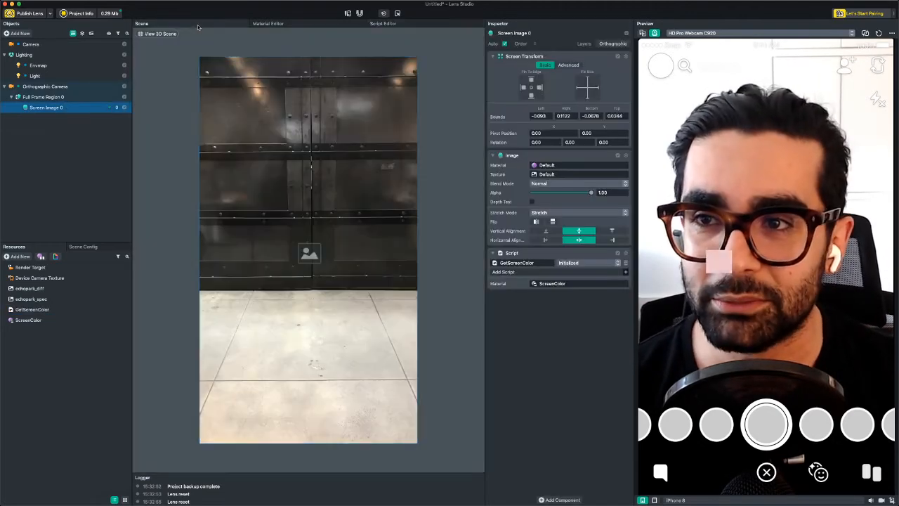
pyautogui.moveTo(322, 243); pyautogui.dragTo(328, 233)
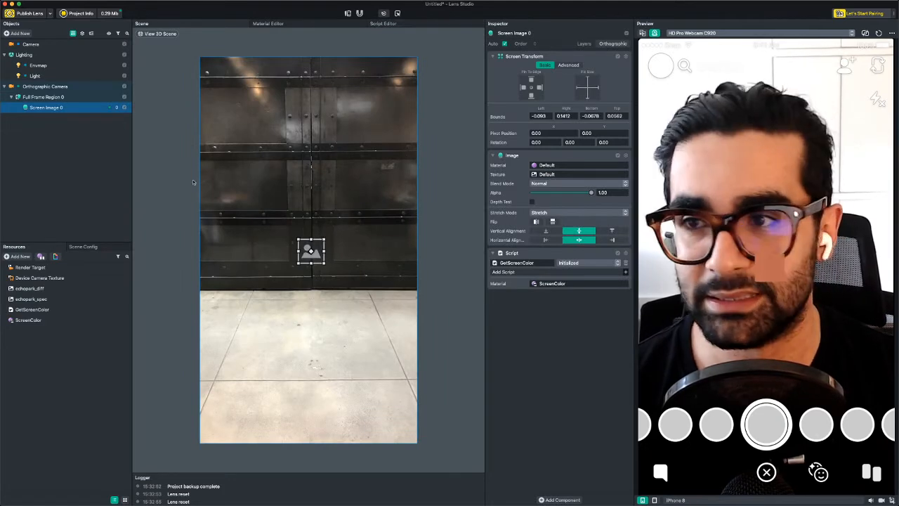
pyautogui.click(62, 175)
# Rename Screen Image 0 as Get Screen Color
pyautogui.click(52, 109)
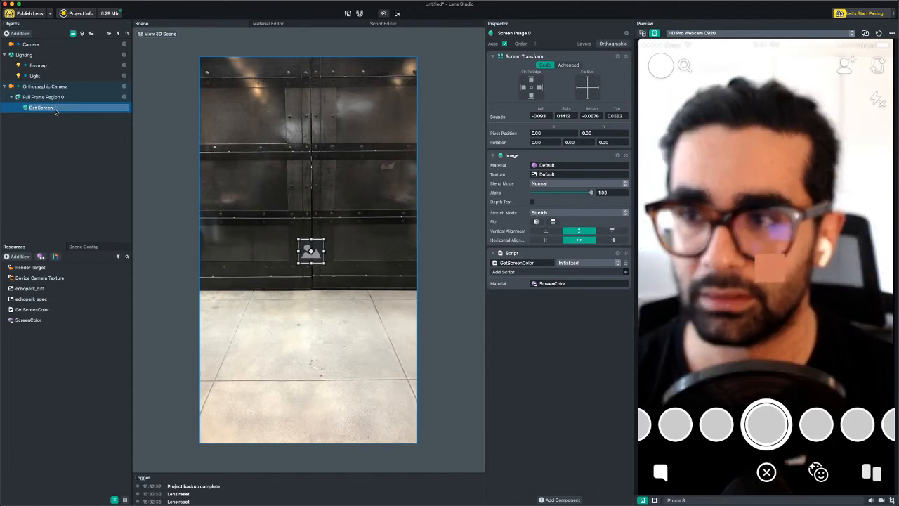
pyautogui.write('lor')
pyautogui.press('Return')
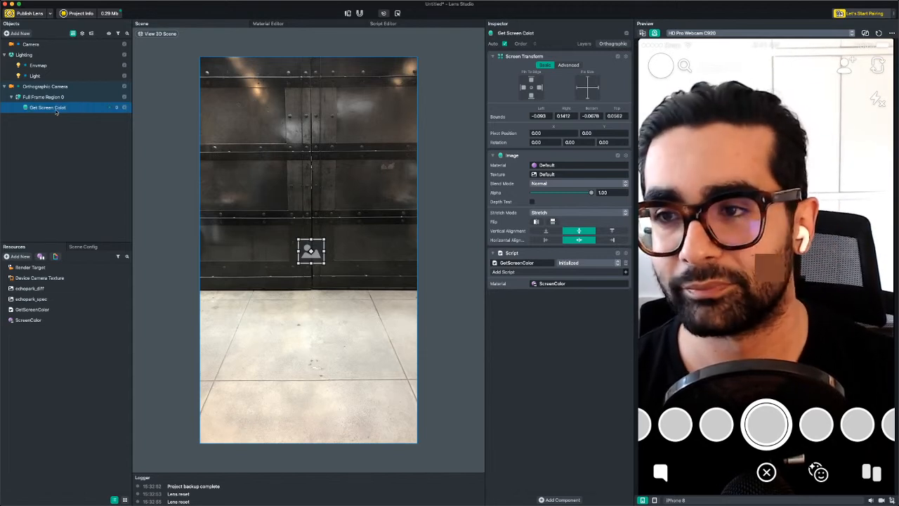
pyautogui.doubleClick(56, 112)
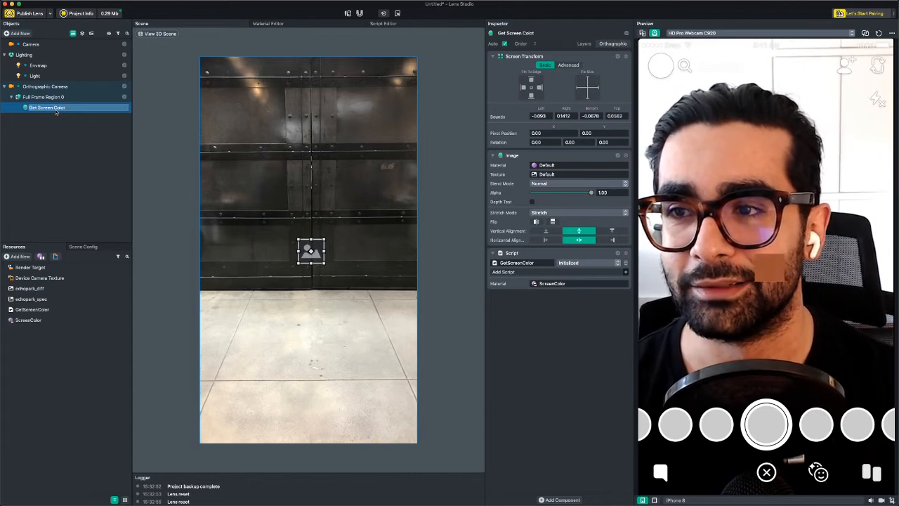
pyautogui.press('Return')
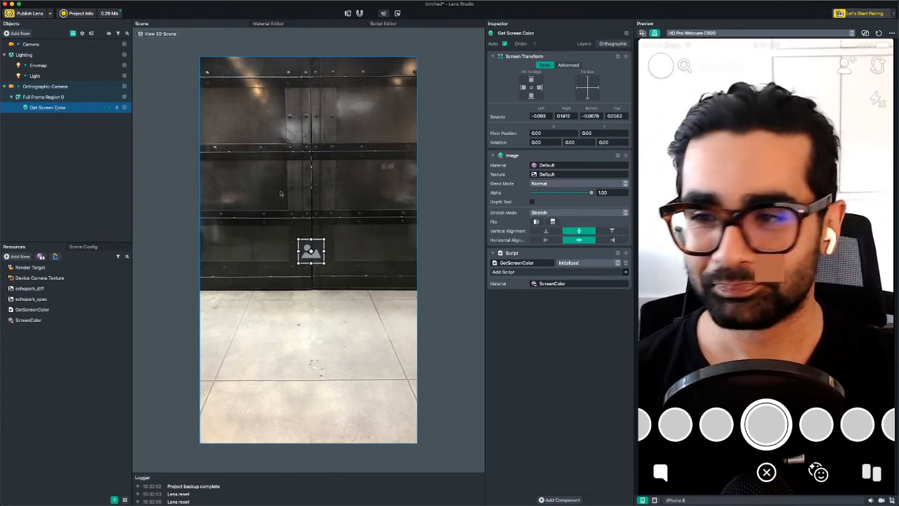
pyautogui.click(68, 159)
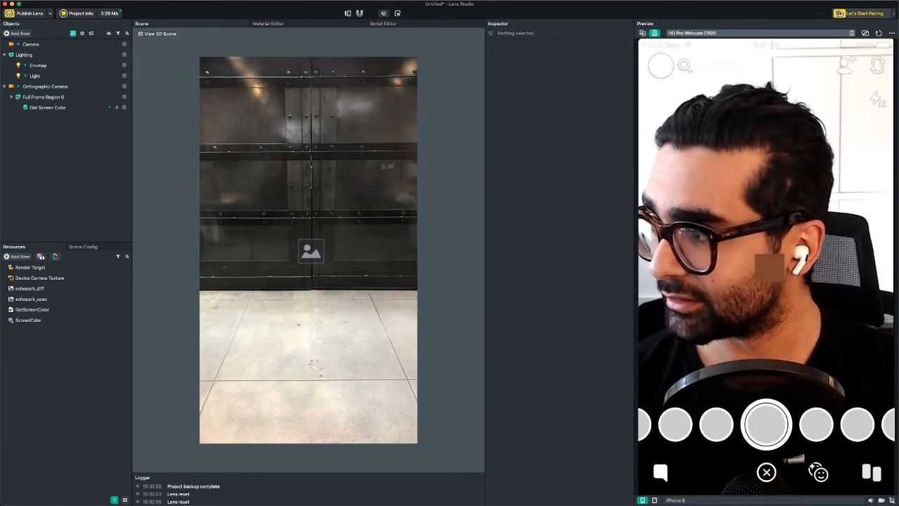
# Import the Magnify image file into the project resources and select the Get Screen Color object
pyautogui.press('super+Tab')
pyautogui.moveTo(169, 307); pyautogui.dragTo(60, 396)
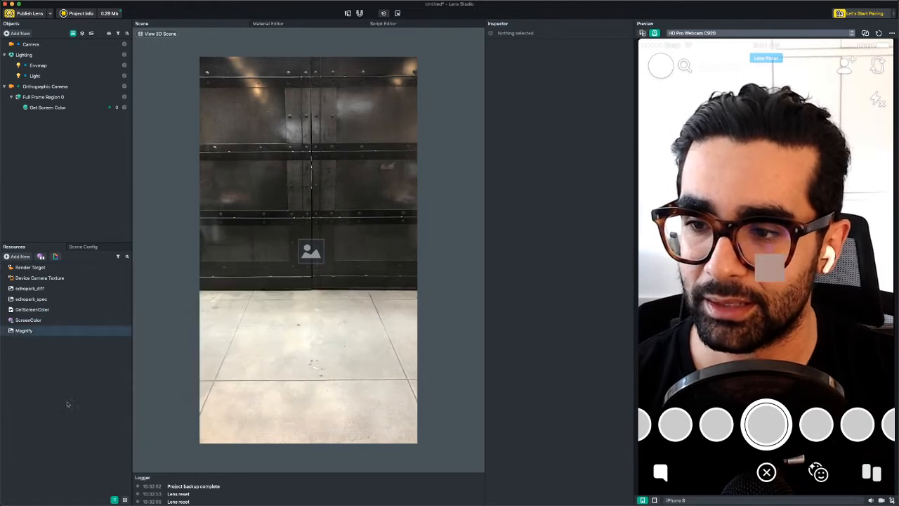
pyautogui.click(47, 108)
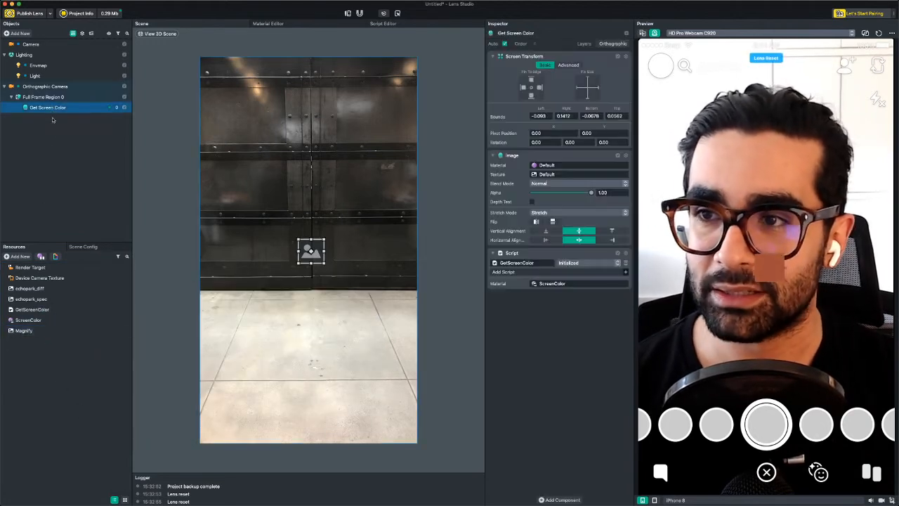
# Duplicate Get Screen Color, nest the copy under the original, and rename it as Magnify
pyautogui.press('super+d')
pyautogui.moveTo(47, 118); pyautogui.dragTo(48, 108)
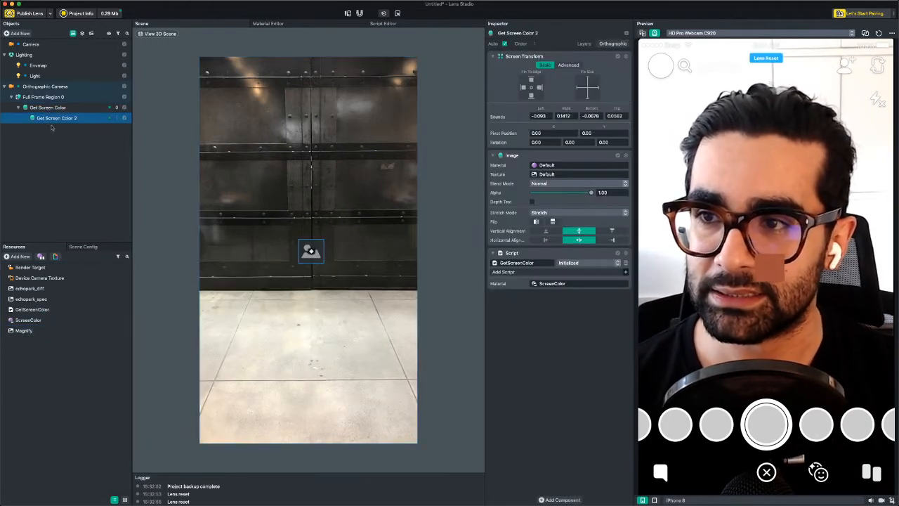
pyautogui.doubleClick(61, 118)
pyautogui.write('Magnify')
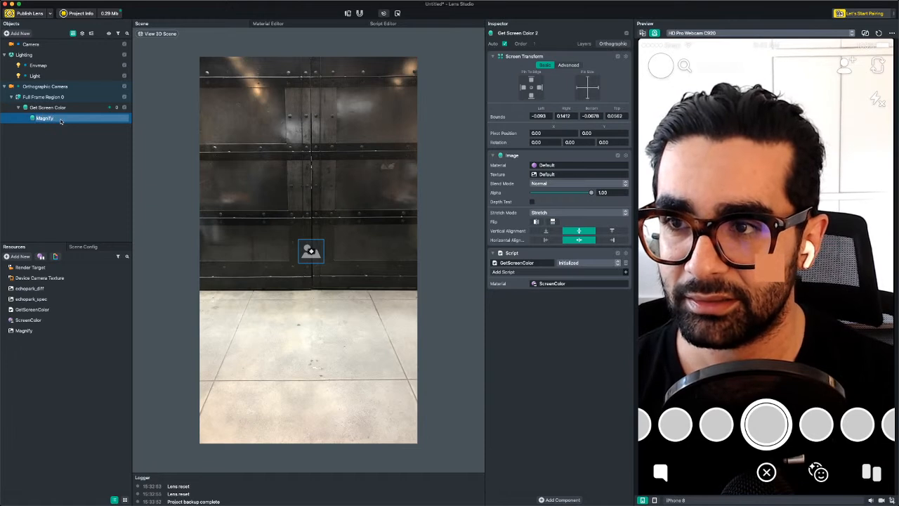
pyautogui.press('Return')
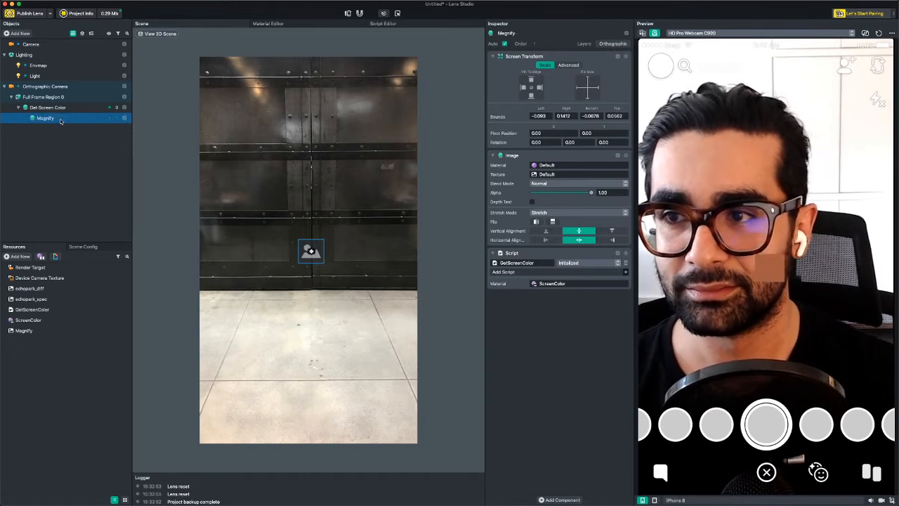
# Remove the GetScreenColor script component from the Magnify object
pyautogui.click(85, 330)
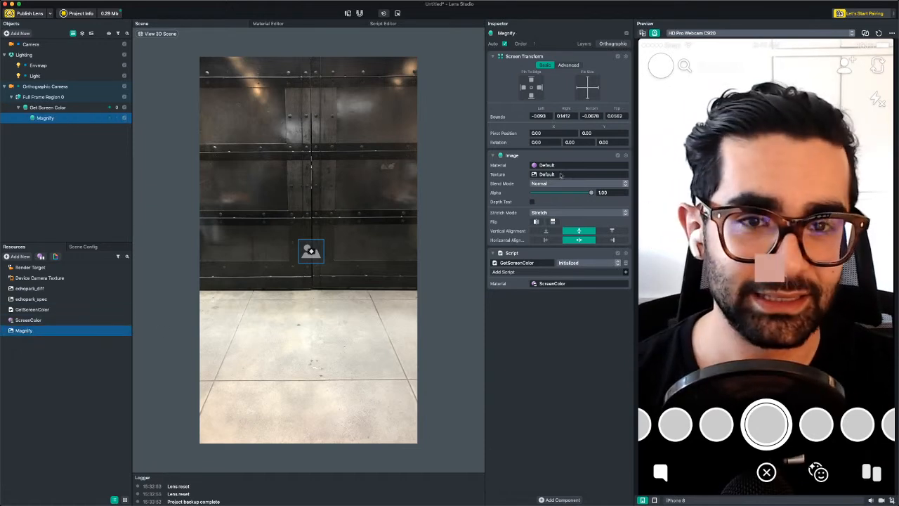
pyautogui.moveTo(561, 171); pyautogui.dragTo(618, 268)
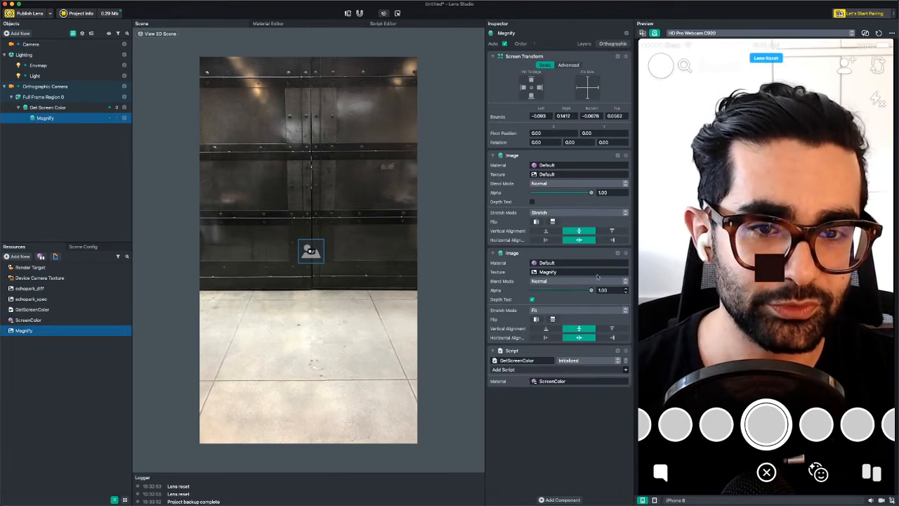
pyautogui.press('super+z')
pyautogui.click(627, 254)
pyautogui.click(635, 292)
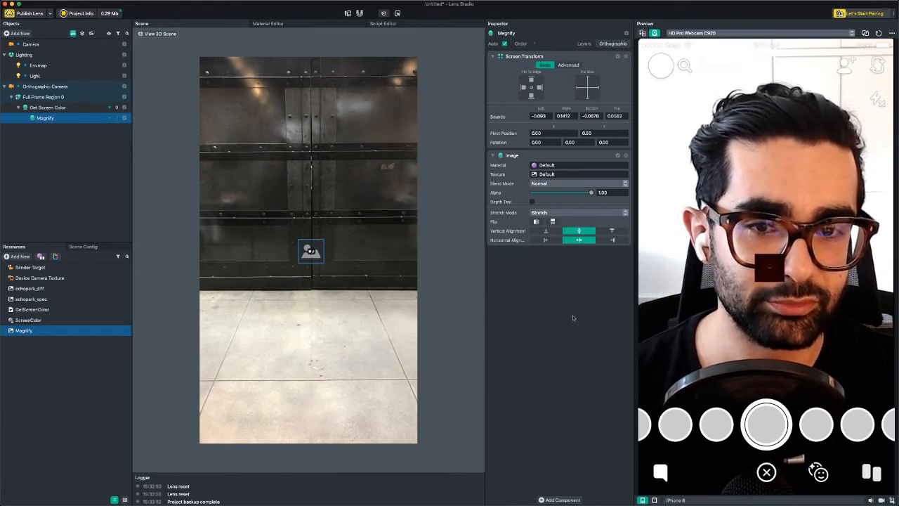
# Assign the Magnify texture to the Magnify object's Image component and set its stretch mode to Fit
pyautogui.moveTo(613, 187); pyautogui.dragTo(551, 174)
pyautogui.scroll(3, 299, 275)
pyautogui.scroll(5, 299, 276)
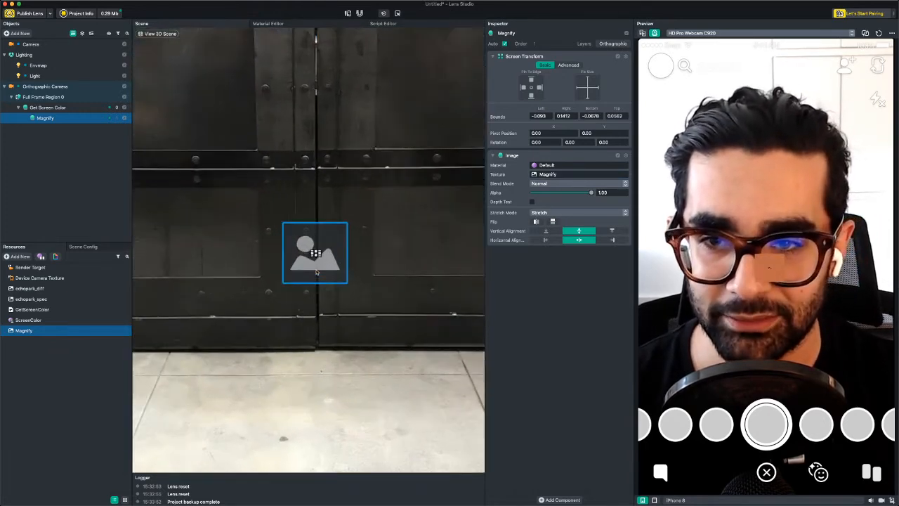
pyautogui.click(543, 212)
pyautogui.click(548, 198)
# Resize and centre the magnifying glass over the colour square, with bounds of about -1.03, 1.55, -2.21 and 1.72
pyautogui.moveTo(335, 262); pyautogui.dragTo(460, 436)
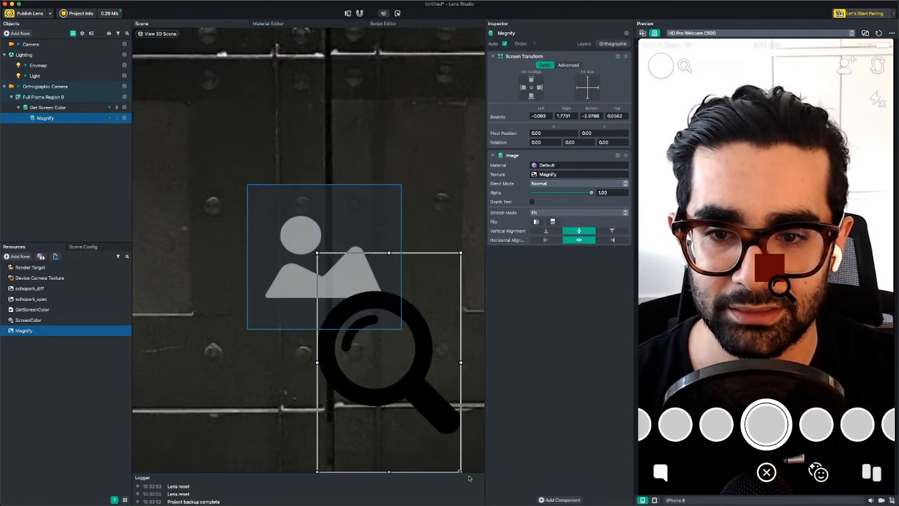
pyautogui.scroll(-5, 388, 361)
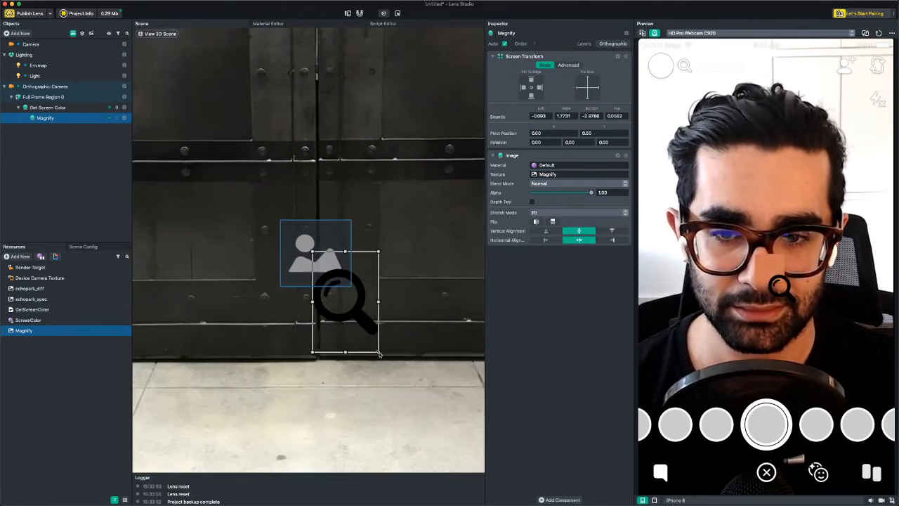
pyautogui.moveTo(380, 355); pyautogui.dragTo(426, 399)
pyautogui.moveTo(403, 340); pyautogui.dragTo(361, 274)
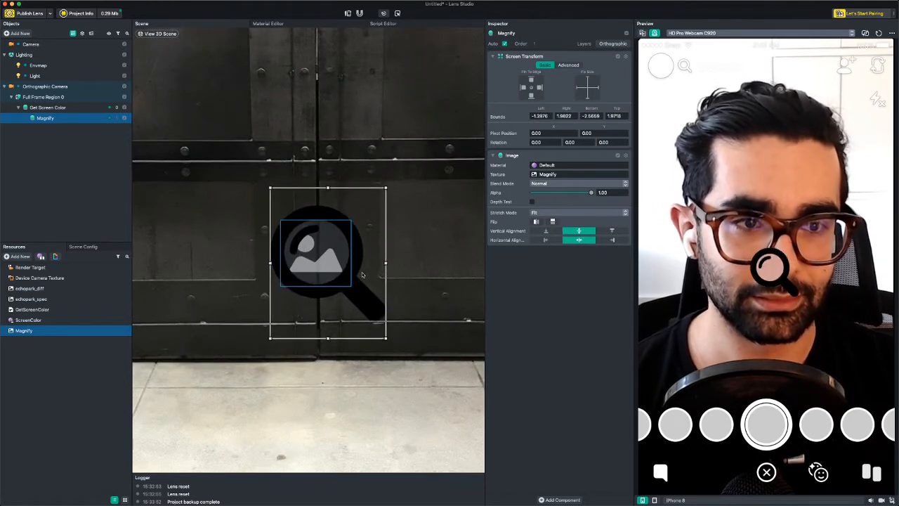
pyautogui.moveTo(385, 338); pyautogui.dragTo(358, 318)
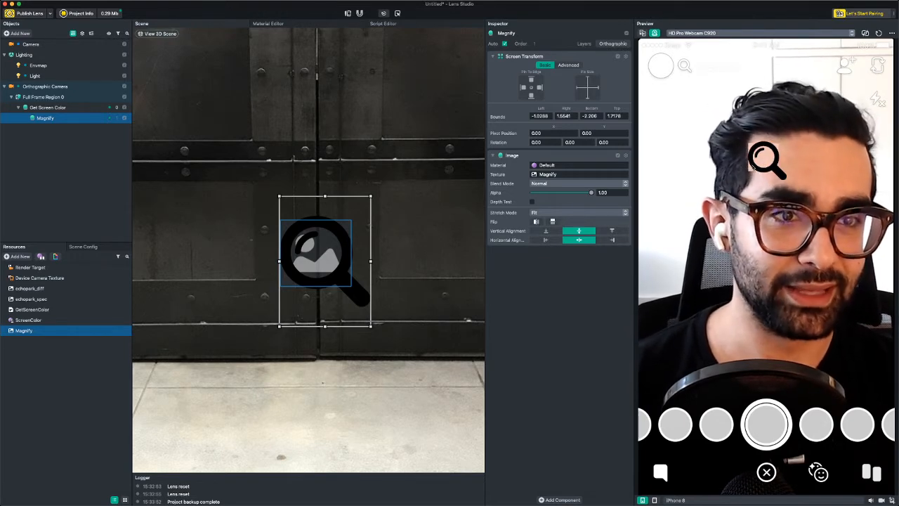
# Open the ScreenColor material graph and move the Shader node farther from the Texture Sample node
pyautogui.click(28, 319)
pyautogui.doubleClick(43, 320)
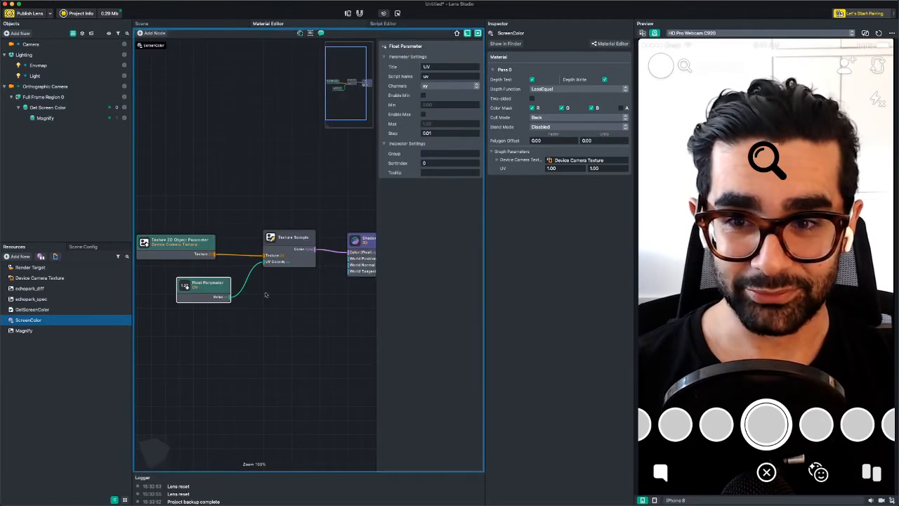
pyautogui.hscroll(3, 305, 305)
pyautogui.moveTo(299, 236); pyautogui.dragTo(346, 232)
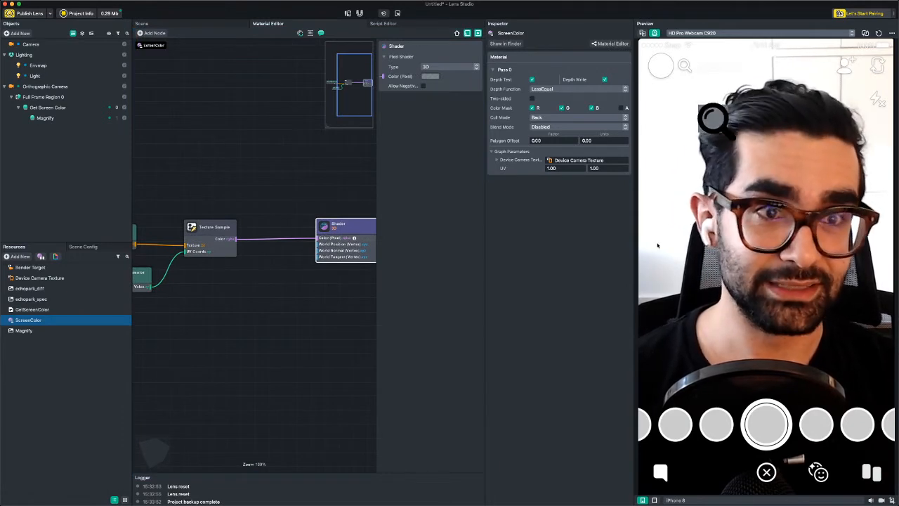
# Try to enlarge Get Screen Color and Magnify together in the scene, and undo the resize
pyautogui.click(60, 118)
pyautogui.click(62, 109)
pyautogui.keyDown('shift'); pyautogui.click(63, 117); pyautogui.keyUp('shift')
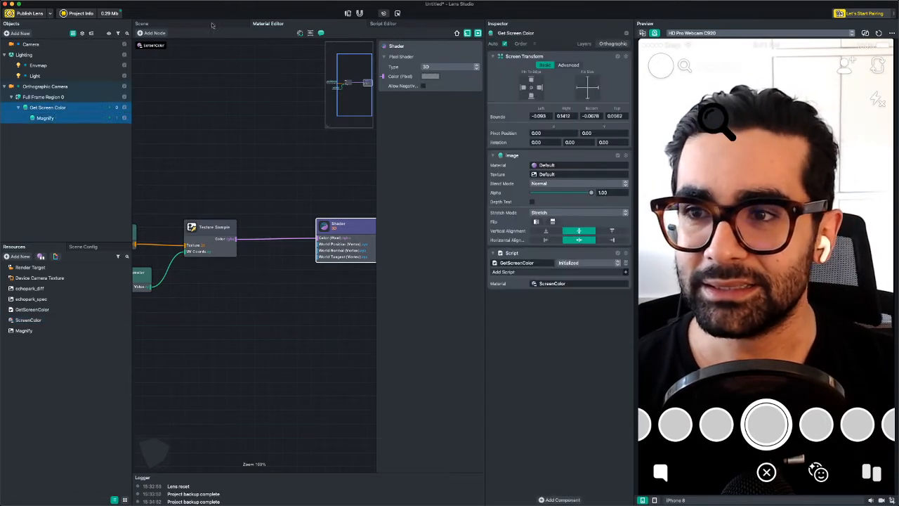
pyautogui.click(188, 21)
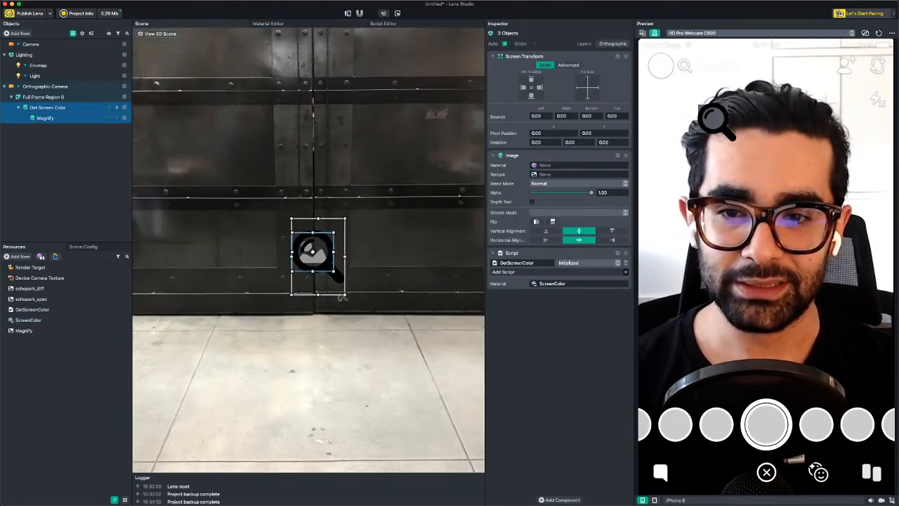
pyautogui.moveTo(343, 295); pyautogui.dragTo(444, 413)
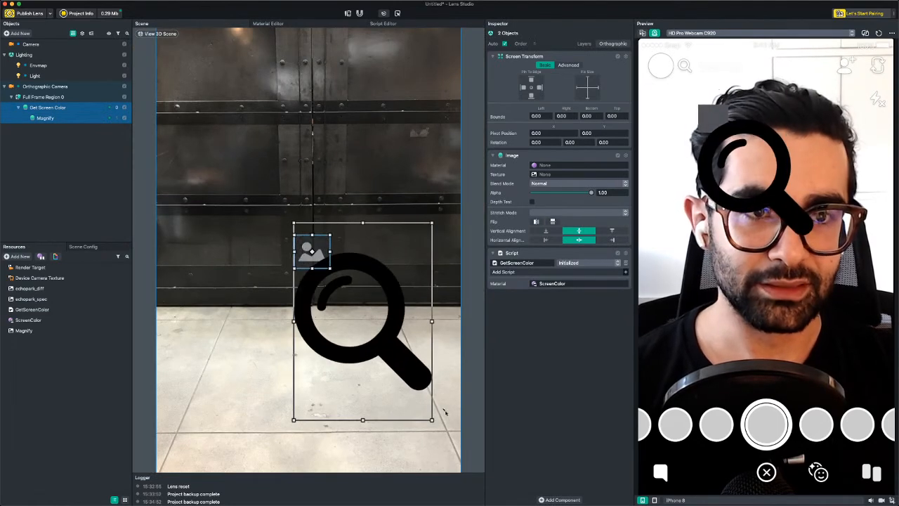
pyautogui.press('super+z')
# Enlarge and centre Get Screen Color alone in the scene, with bounds of about -0.46, 0.57, -0.26 and 0.40
pyautogui.keyDown('super'); pyautogui.click(52, 109); pyautogui.keyUp('super')
pyautogui.click(53, 110)
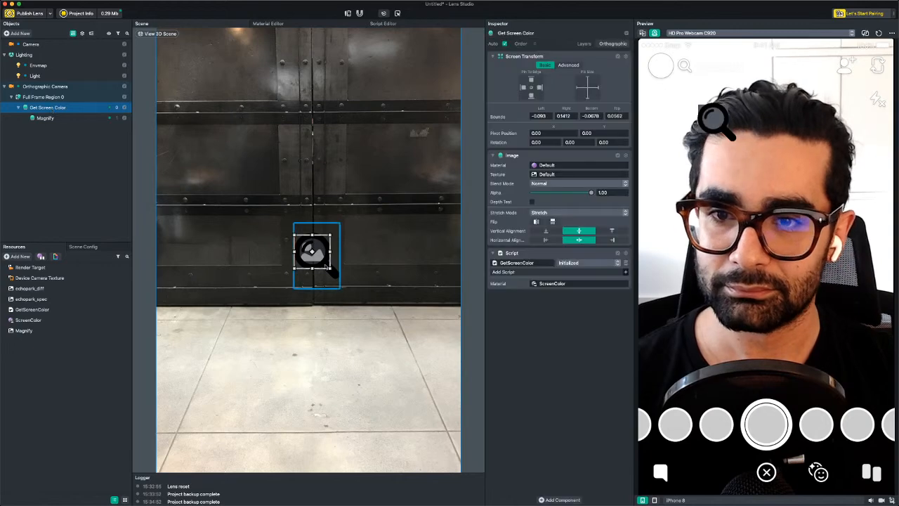
pyautogui.moveTo(329, 268); pyautogui.dragTo(450, 413)
pyautogui.moveTo(392, 349); pyautogui.dragTo(336, 256)
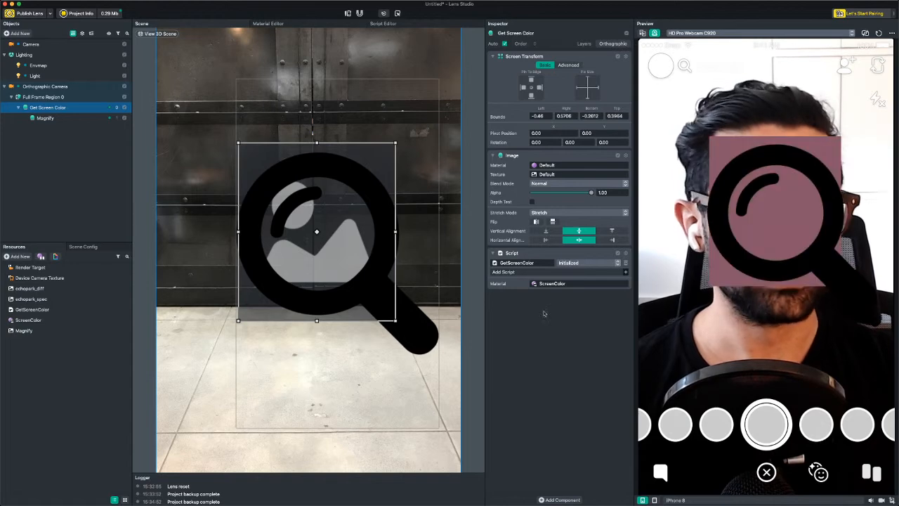
# Add a Radial Gradient node to the ScreenColor material graph and connect its output to the Shader's Color (Pixel) input
pyautogui.click(26, 329)
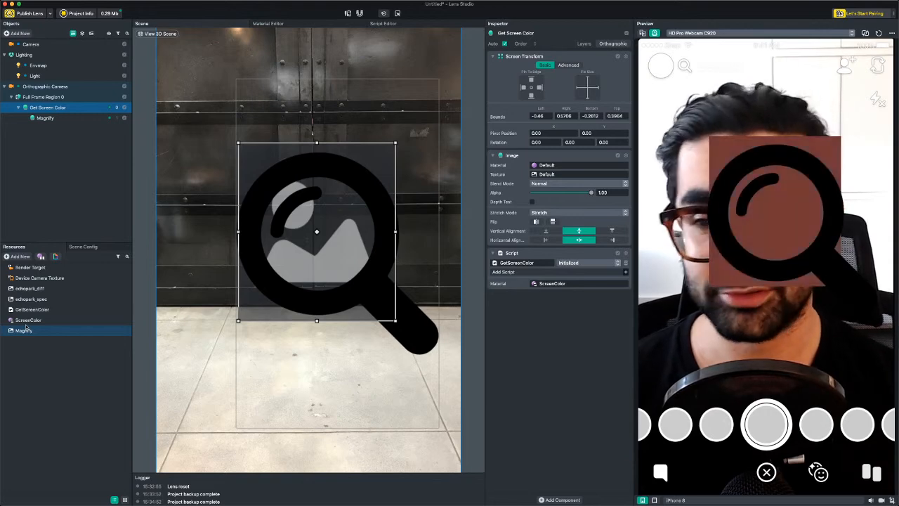
pyautogui.doubleClick(27, 319)
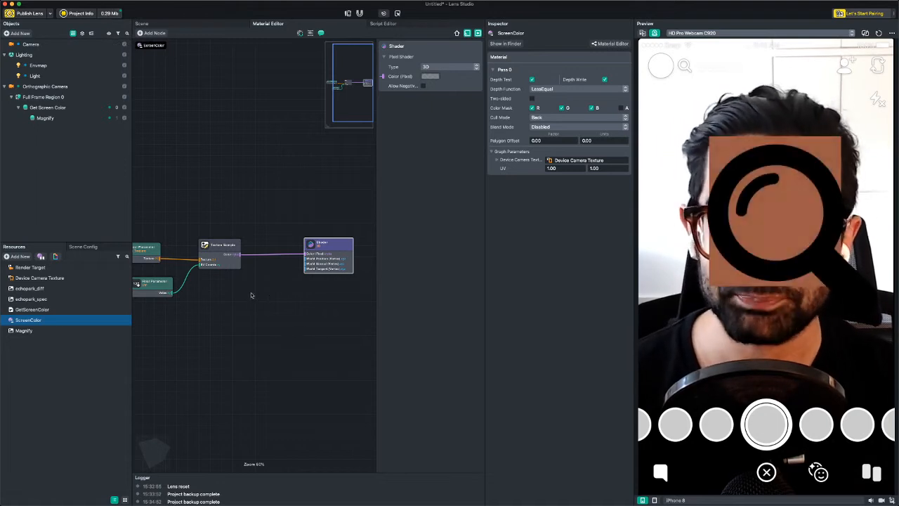
pyautogui.click(253, 296)
pyautogui.rightClick(258, 296)
pyautogui.click(277, 307)
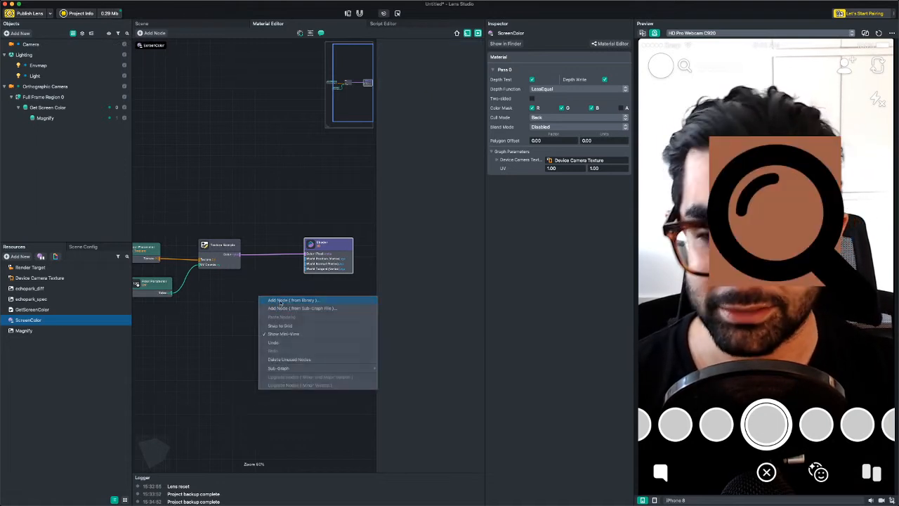
pyautogui.write('grad')
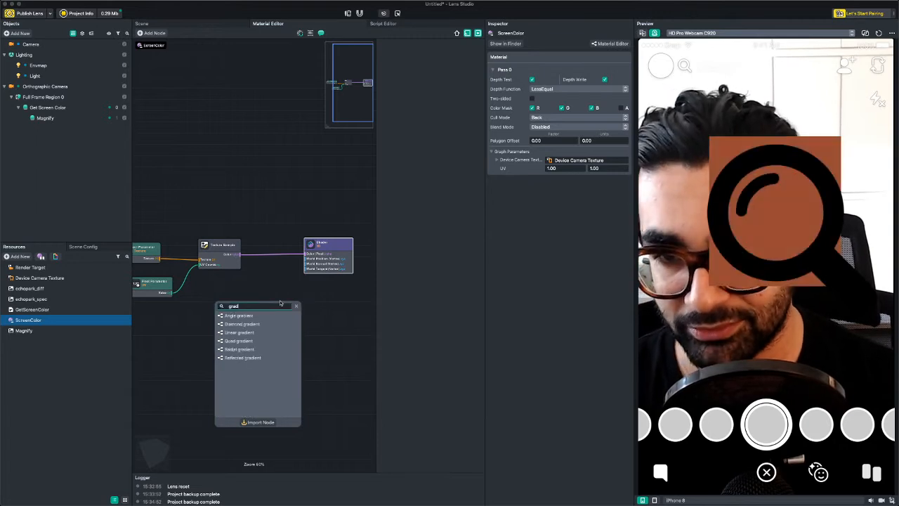
pyautogui.press('Down')
pyautogui.press('Down')
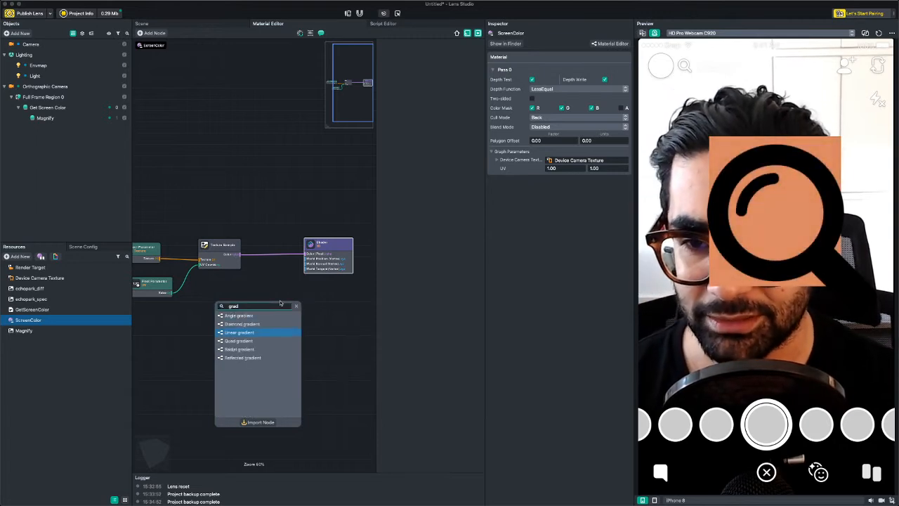
pyautogui.press('Down')
pyautogui.press('Down')
pyautogui.press('Return')
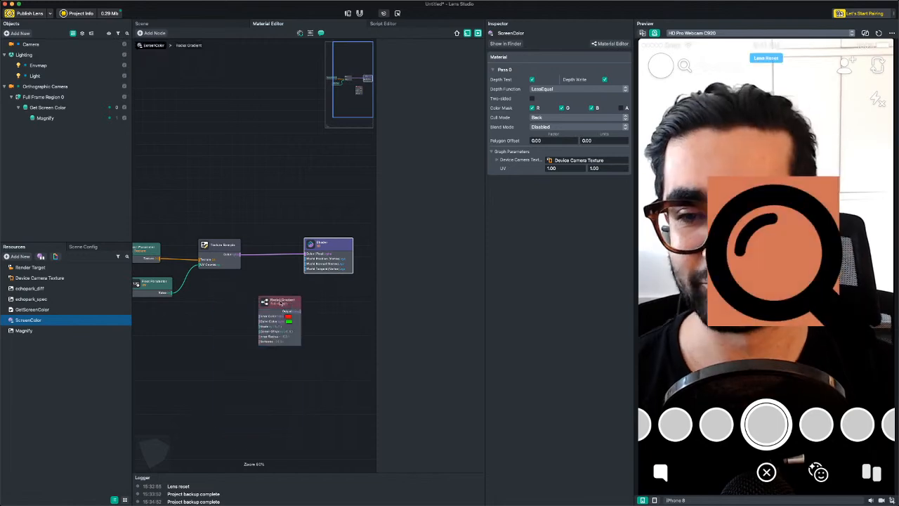
pyautogui.click(234, 302)
pyautogui.moveTo(234, 303); pyautogui.dragTo(307, 253)
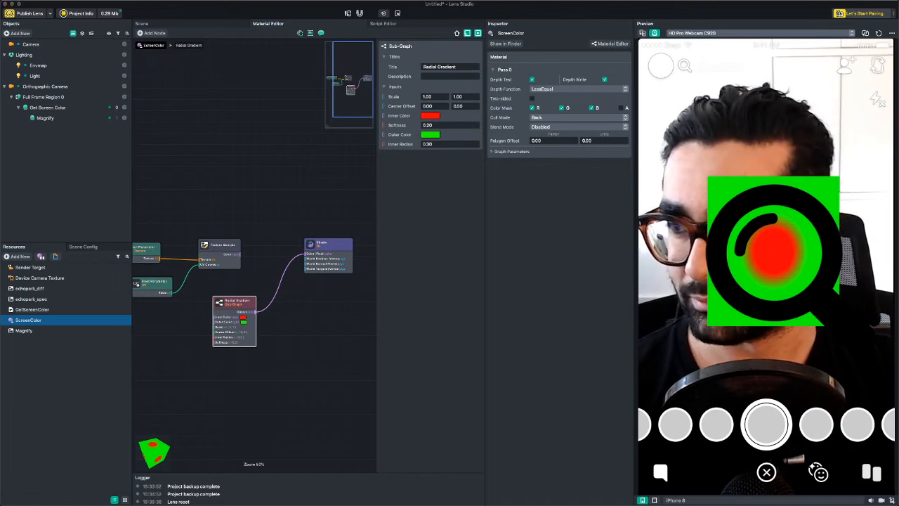
# Set the Radial Gradient's inner color to white (FFFFFF)
pyautogui.moveTo(111, 219); pyautogui.dragTo(471, 190)
pyautogui.moveTo(461, 228); pyautogui.dragTo(481, 246)
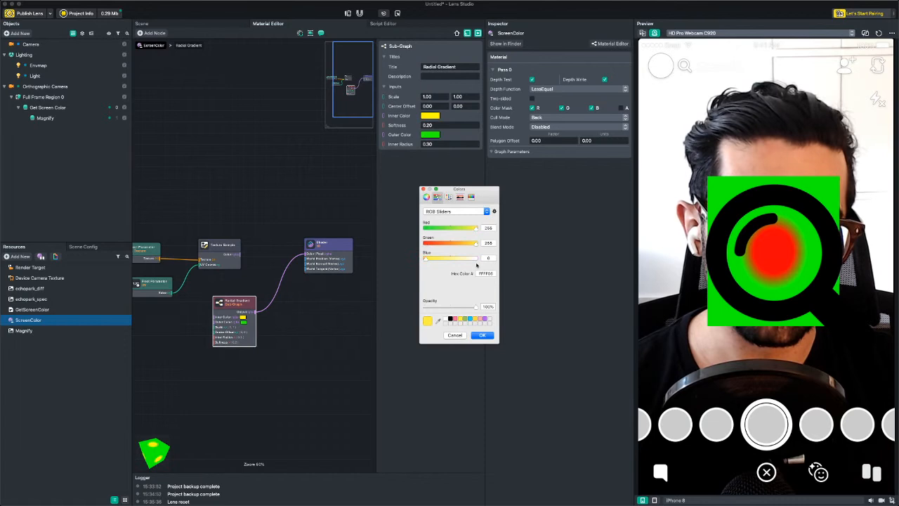
pyautogui.moveTo(425, 259); pyautogui.dragTo(515, 260)
pyautogui.click(484, 335)
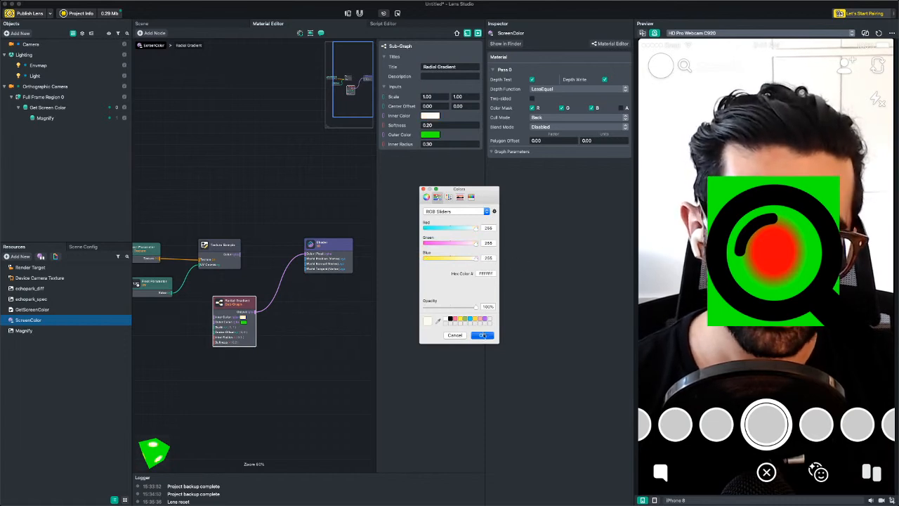
# Set the Radial Gradient's outer color to black by reducing its red and green values to 0
pyautogui.click(244, 322)
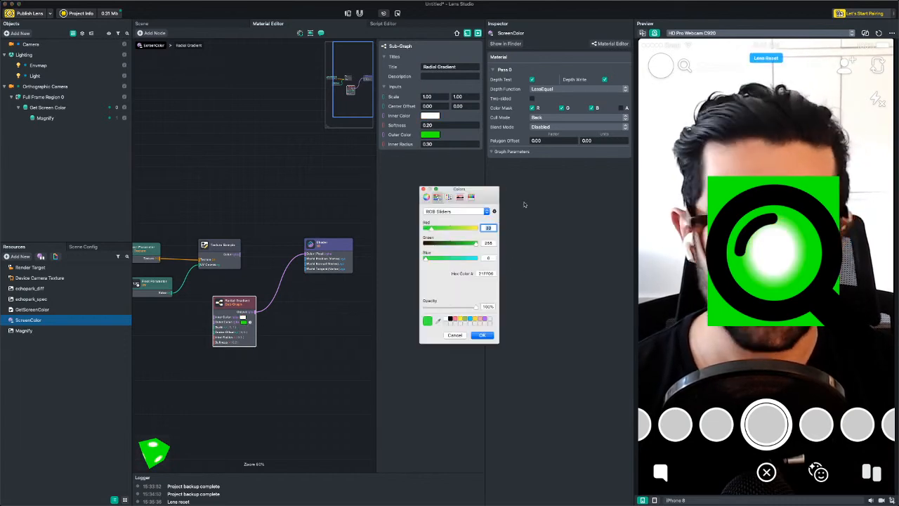
pyautogui.moveTo(431, 228); pyautogui.dragTo(401, 236)
pyautogui.moveTo(475, 244); pyautogui.dragTo(417, 261)
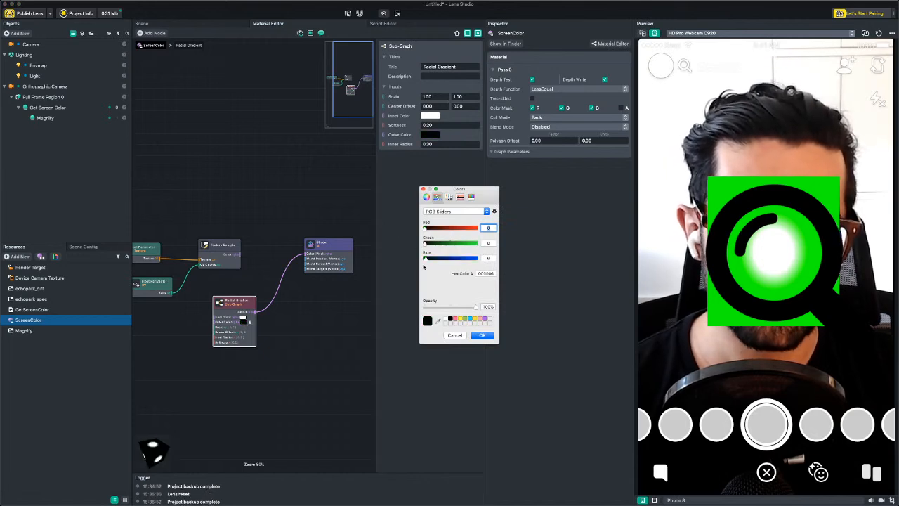
pyautogui.click(474, 335)
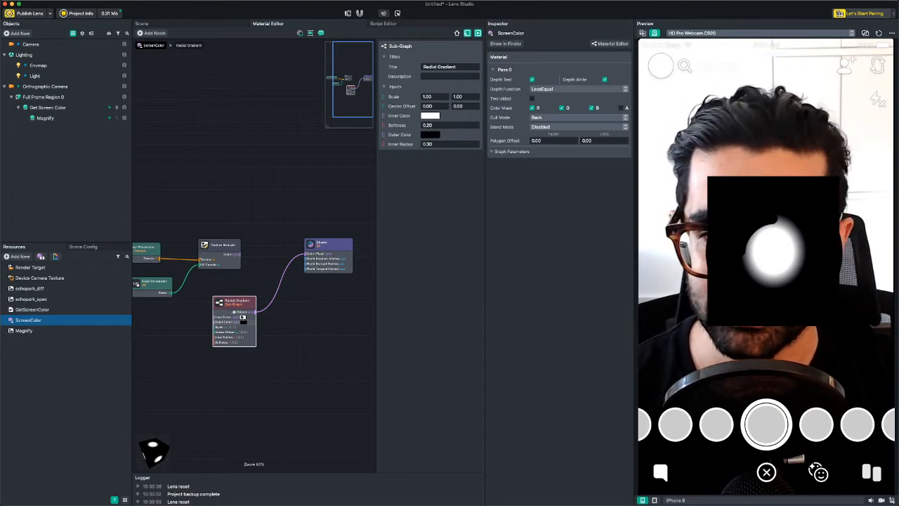
# Change the Radial Gradient's outer color to blue (0000FF)
pyautogui.click(243, 322)
pyautogui.moveTo(426, 258); pyautogui.dragTo(480, 261)
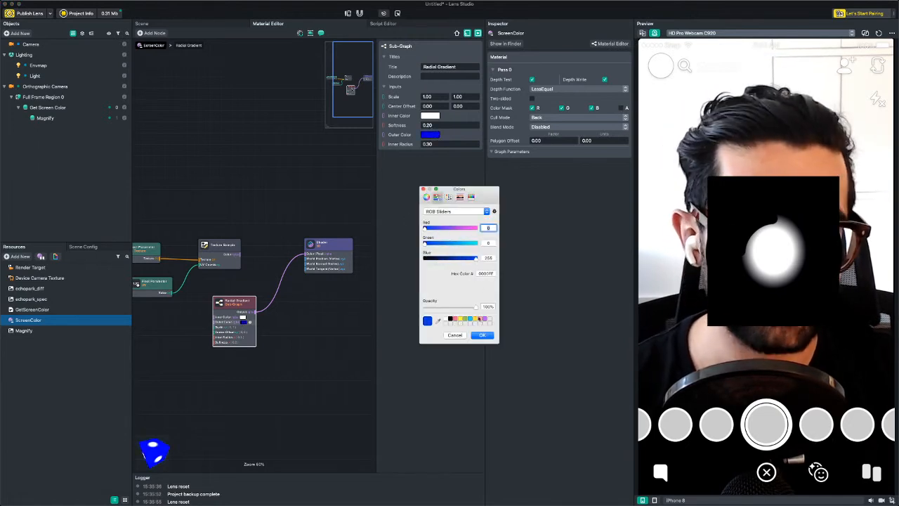
pyautogui.click(483, 336)
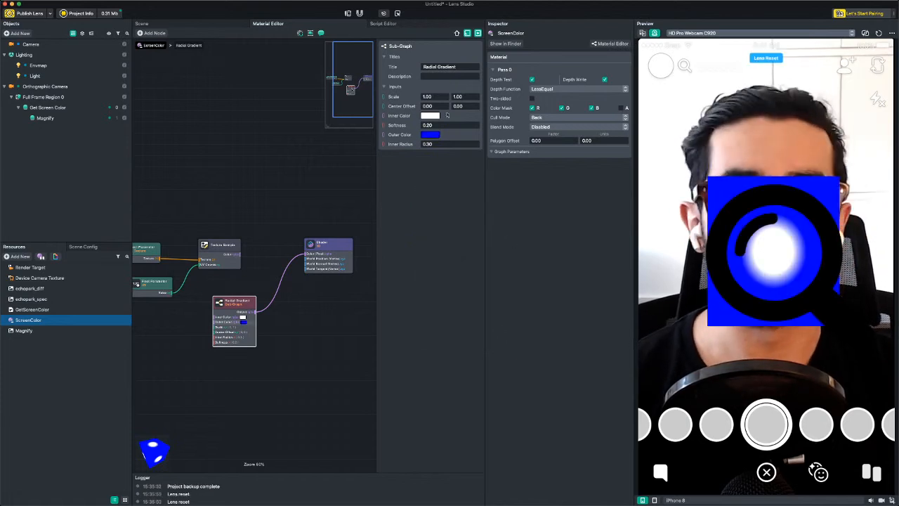
# Try a Softness of 1 on the Radial Gradient and set it to 0
pyautogui.moveTo(446, 126); pyautogui.dragTo(405, 126)
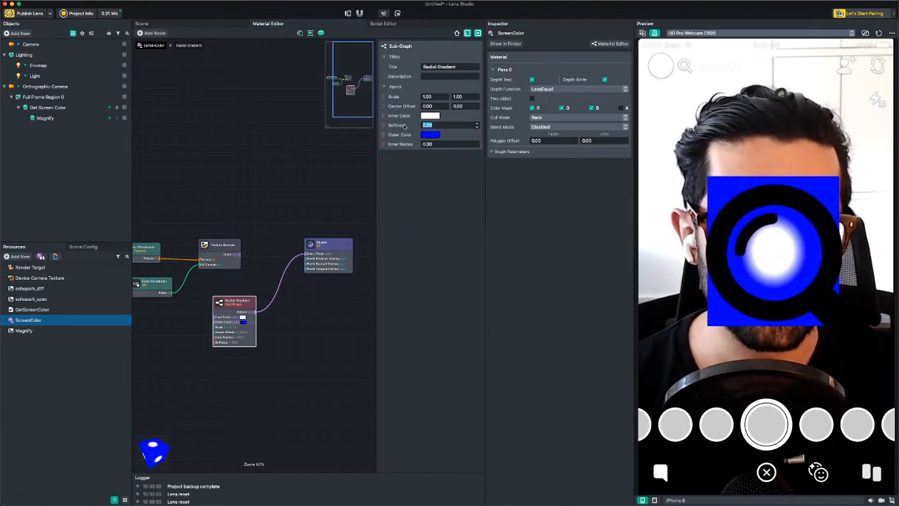
pyautogui.write('1')
pyautogui.press('Return')
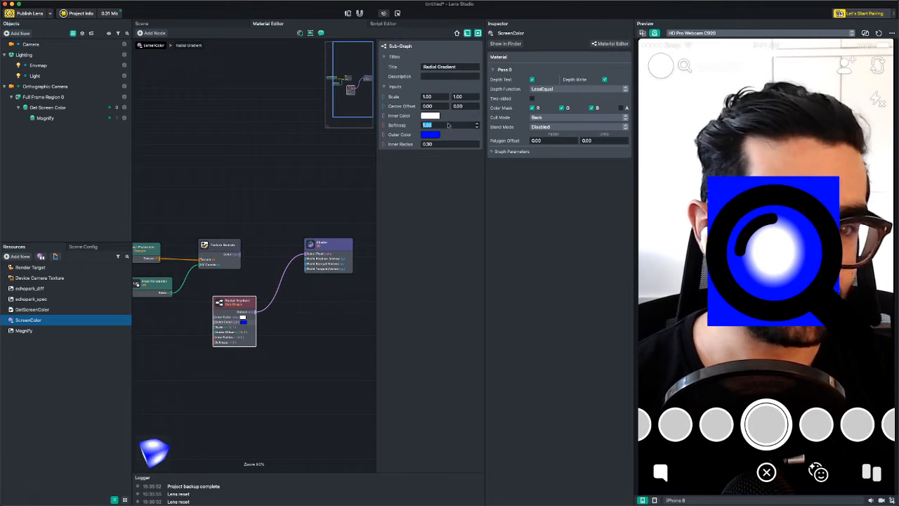
pyautogui.write('0')
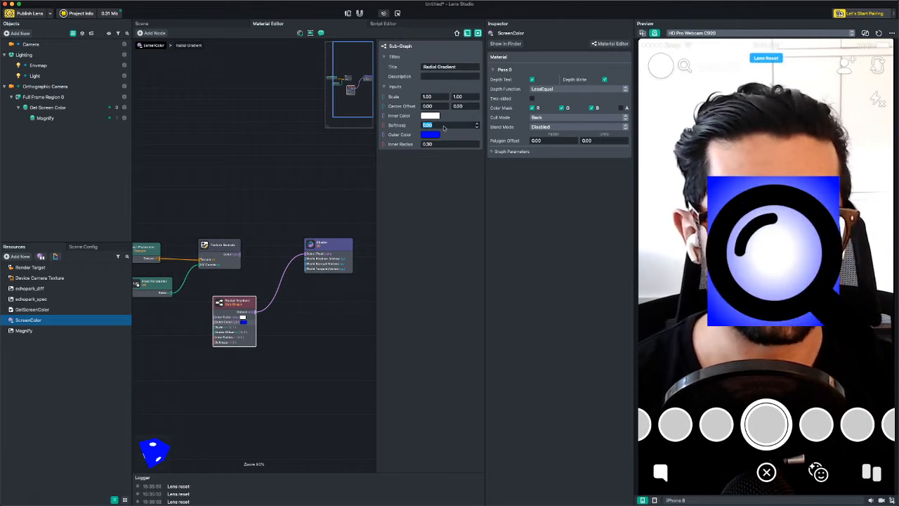
# Set the Radial Gradient's Inner Radius to 0.85
pyautogui.press('Return')
pyautogui.moveTo(441, 145); pyautogui.dragTo(413, 145)
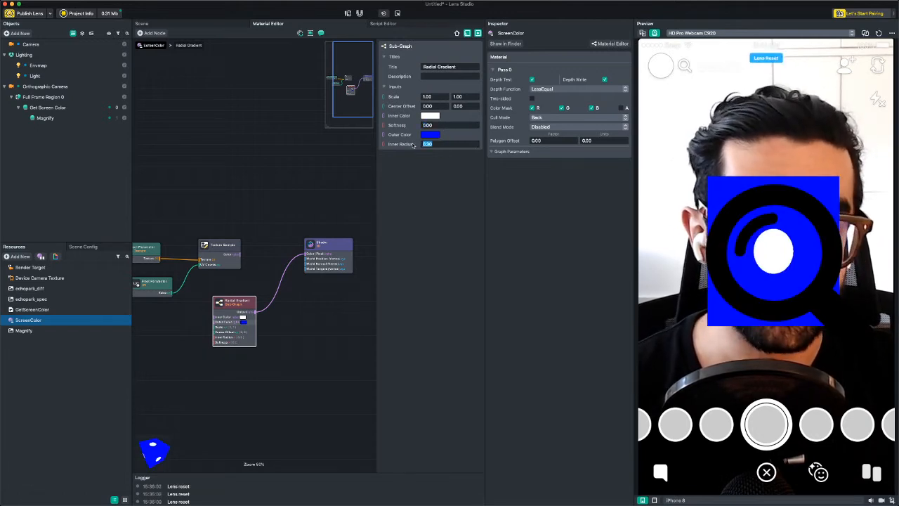
pyautogui.write('0.6')
pyautogui.press('Return')
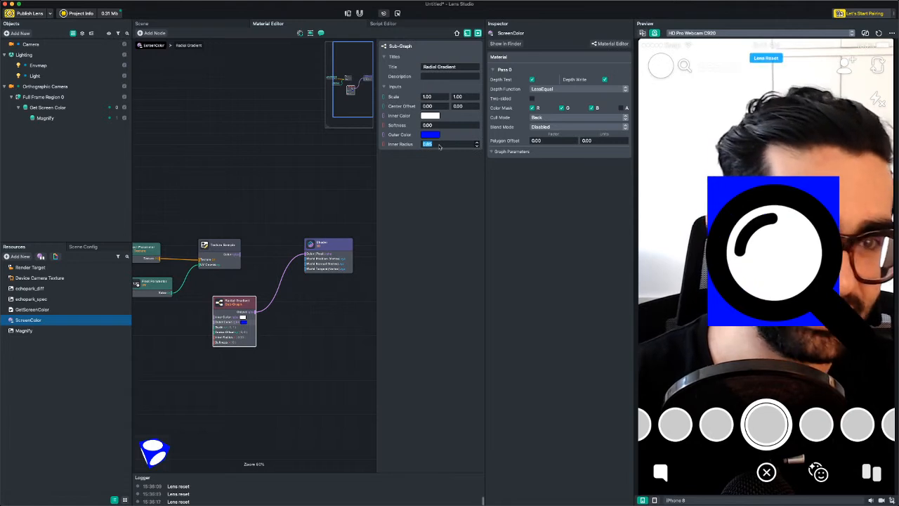
# Compare the gradient circle with the magnifying glass by moving it in the preview and toggling the Get Screen Color and Magnify images
pyautogui.moveTo(783, 255); pyautogui.dragTo(765, 222)
pyautogui.click(125, 118)
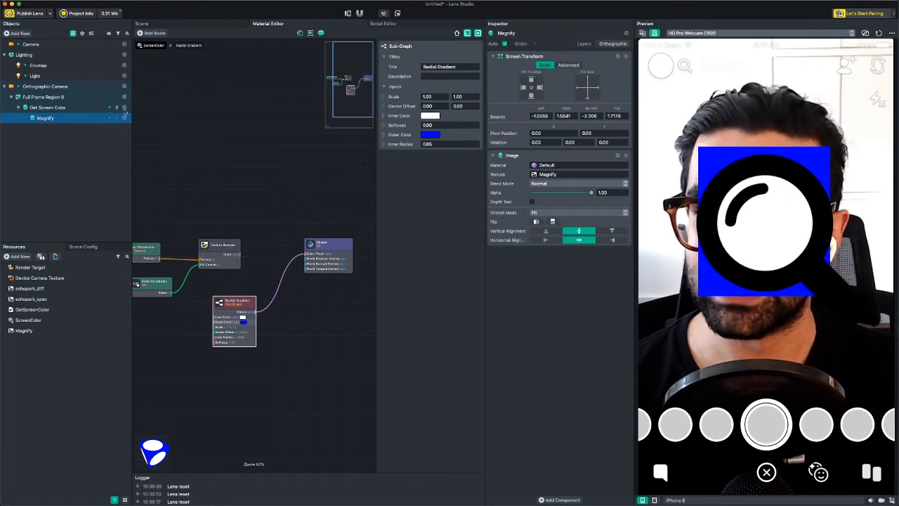
pyautogui.click(84, 107)
pyautogui.click(617, 156)
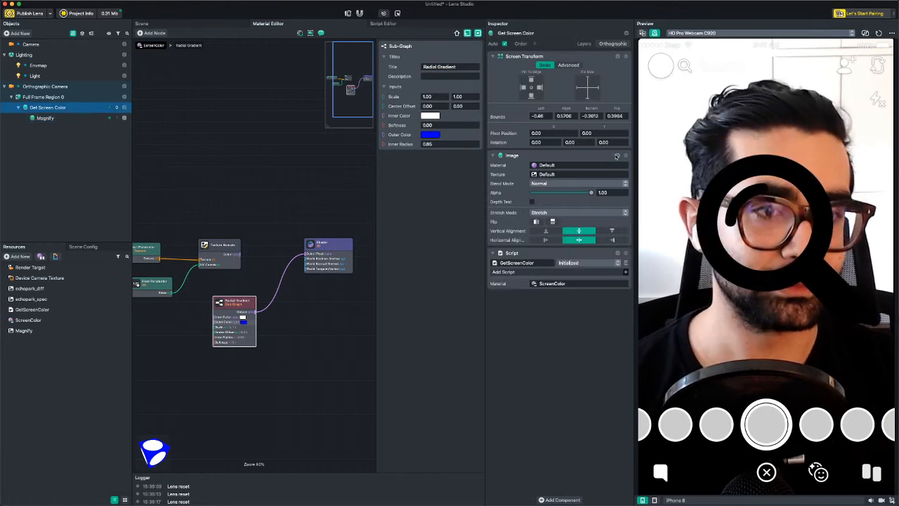
pyautogui.click(617, 156)
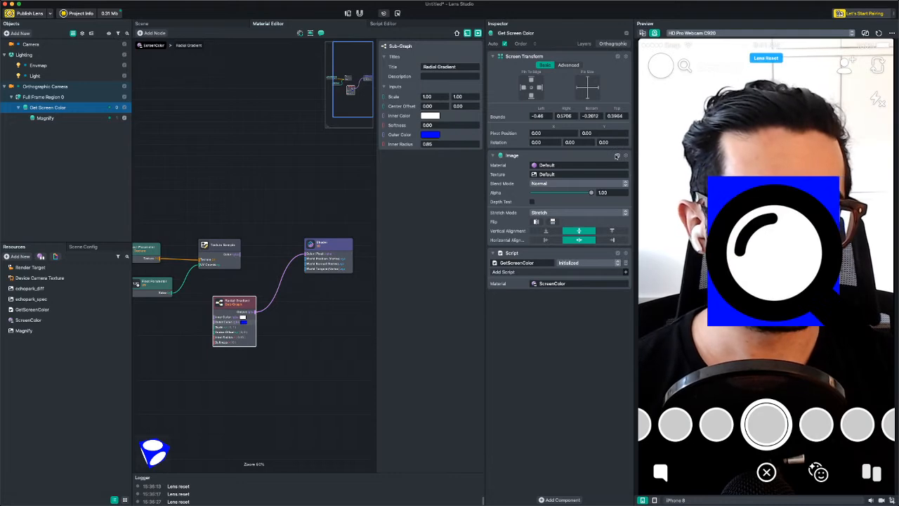
pyautogui.click(77, 118)
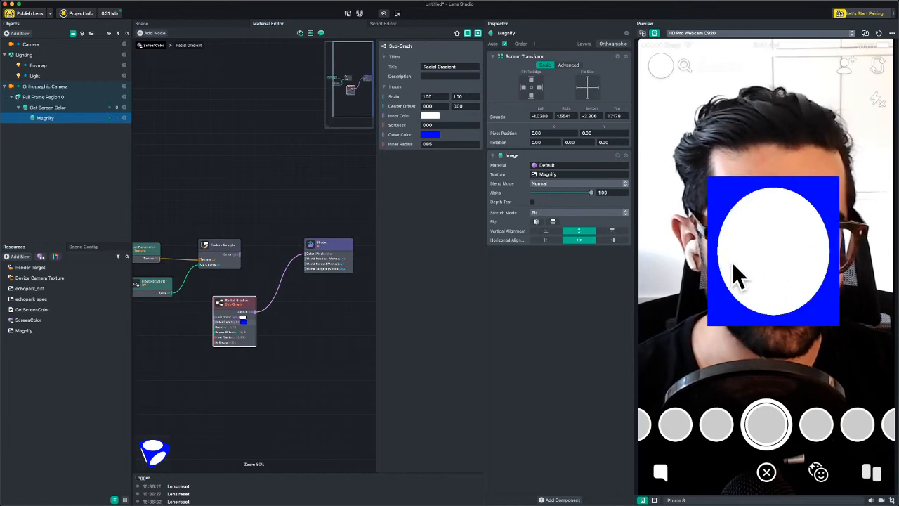
# Set the Radial Gradient's outer color to black (000000) and turn the Magnify image back on
pyautogui.click(244, 323)
pyautogui.click(451, 317)
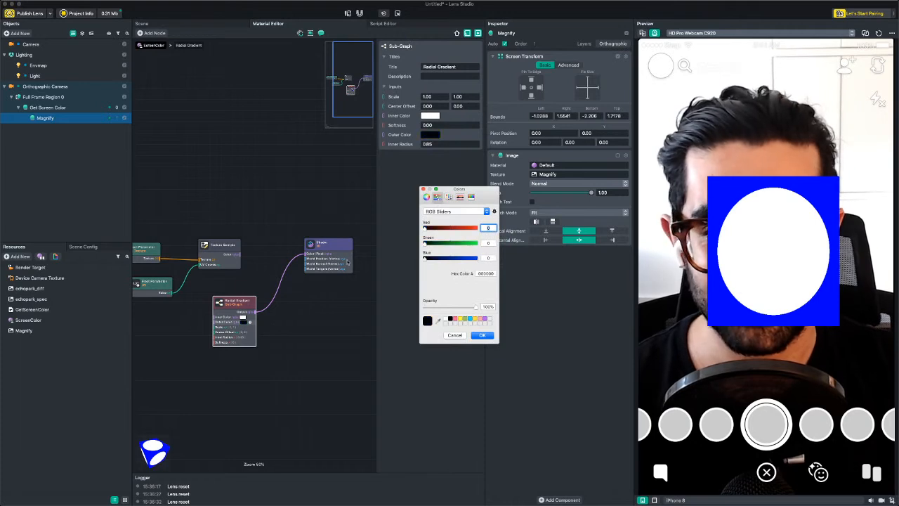
pyautogui.click(483, 335)
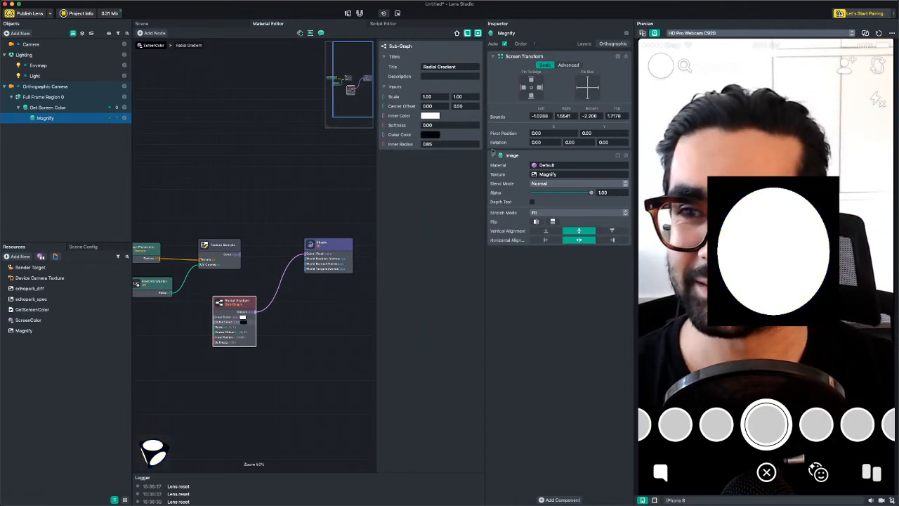
pyautogui.click(48, 107)
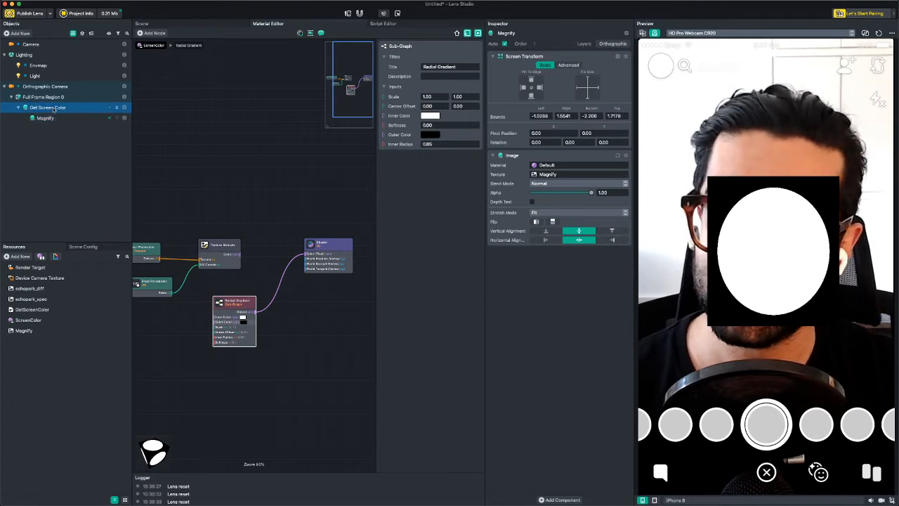
pyautogui.press('Down')
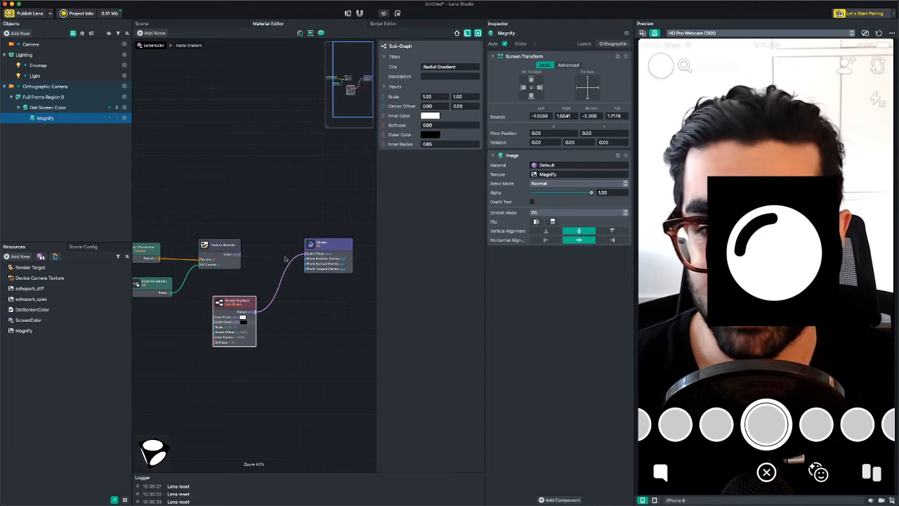
# Move the Shader node to make room and add a Mixer node between the Texture Sample and the Shader
pyautogui.moveTo(311, 253); pyautogui.dragTo(345, 251)
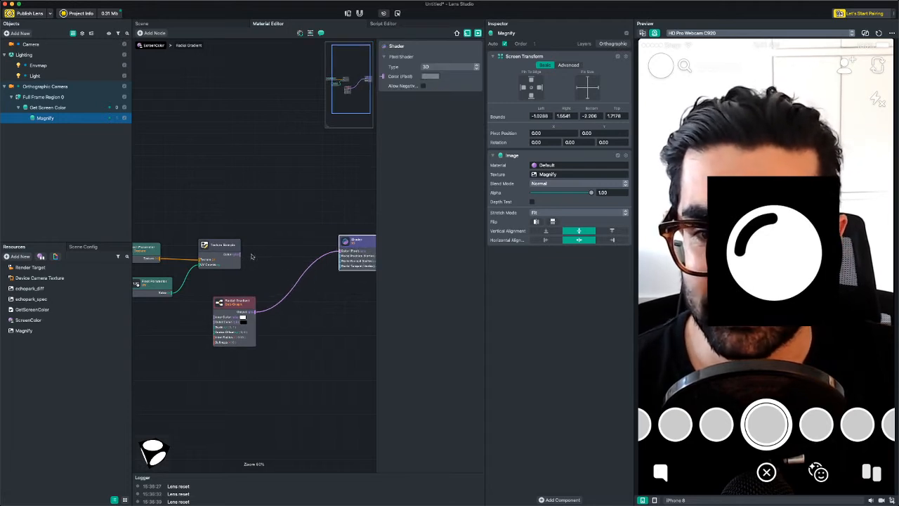
pyautogui.rightClick(293, 251)
pyautogui.rightClick(307, 255)
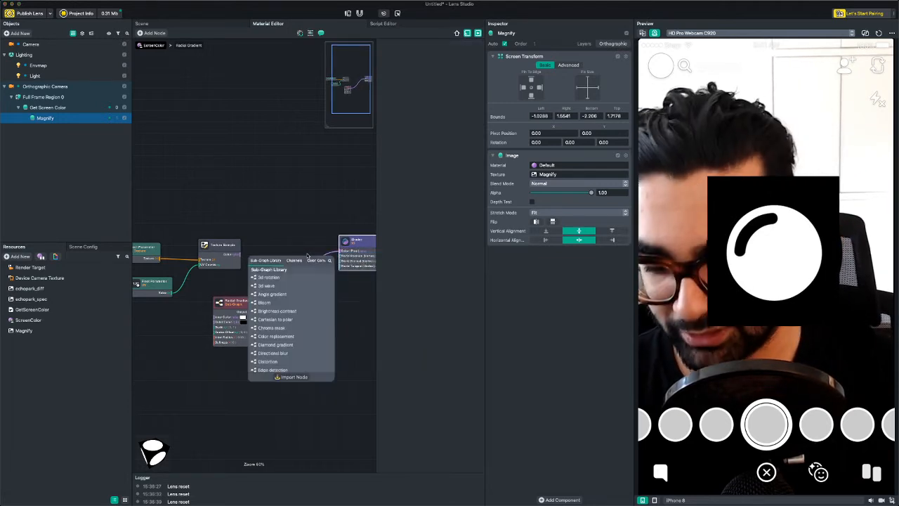
pyautogui.write('mix')
pyautogui.press('Down')
pyautogui.press('Up')
pyautogui.press('Return')
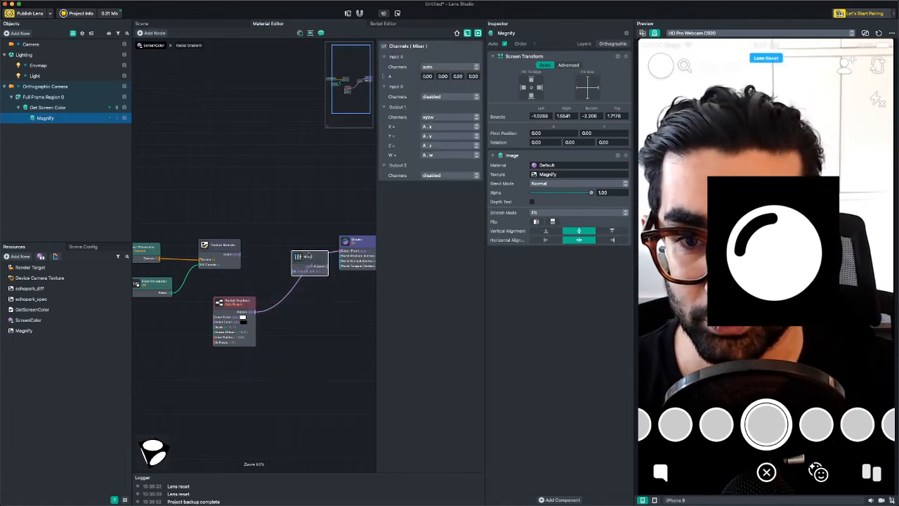
pyautogui.moveTo(309, 257); pyautogui.dragTo(299, 227)
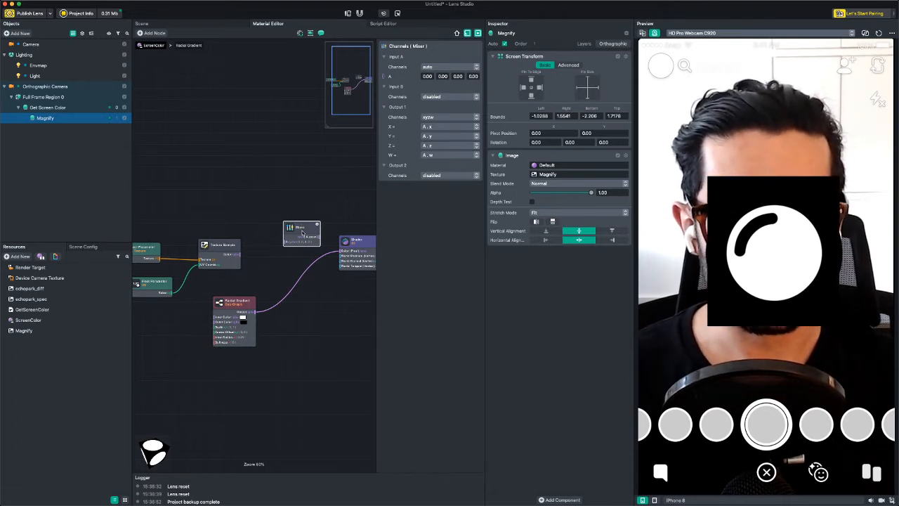
pyautogui.moveTo(302, 234); pyautogui.dragTo(301, 242)
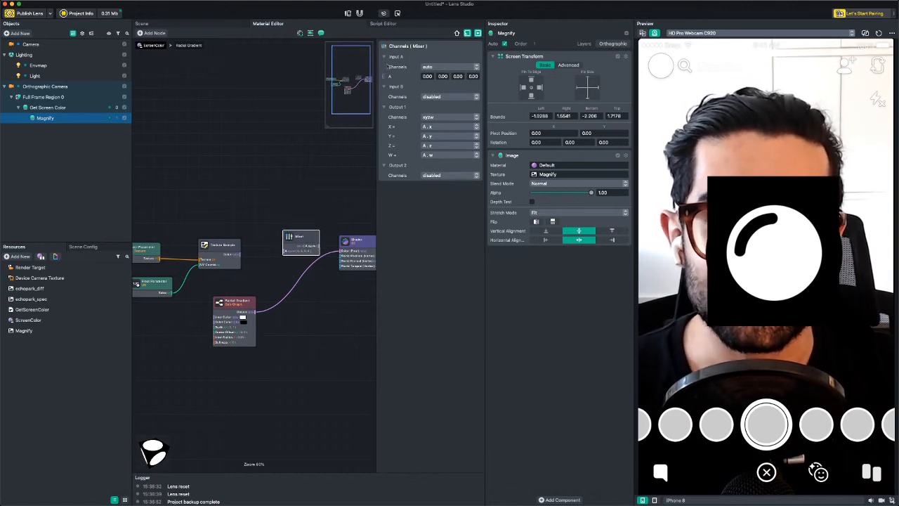
# Set the Mixer's Input A channels to rgb and its Input B channels to x
pyautogui.click(439, 66)
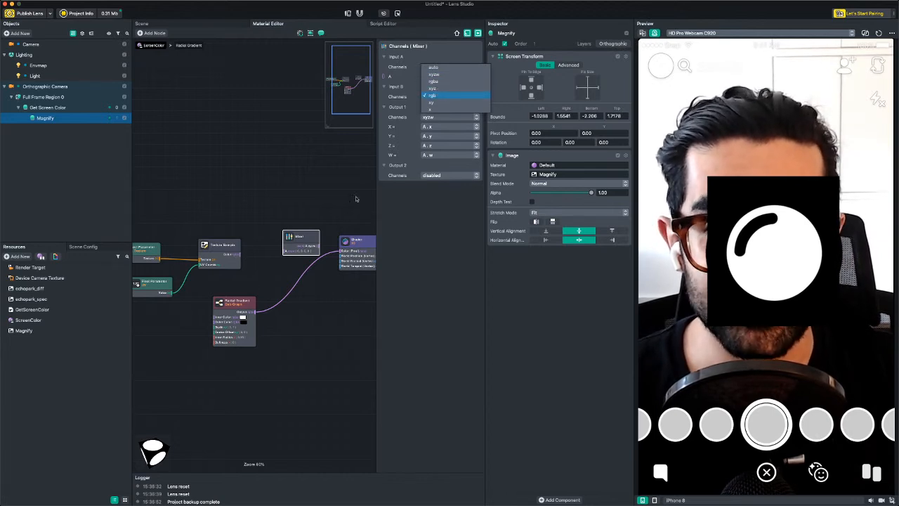
pyautogui.click(433, 95)
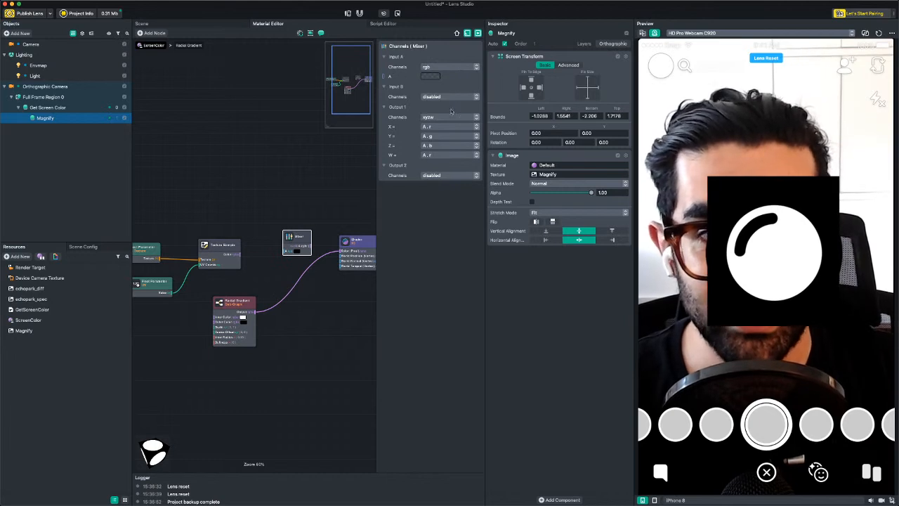
pyautogui.click(446, 97)
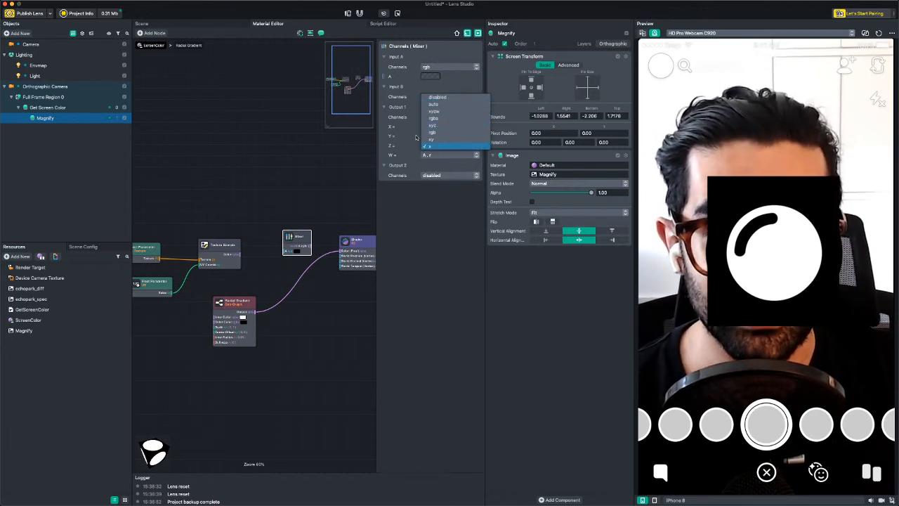
pyautogui.click(439, 146)
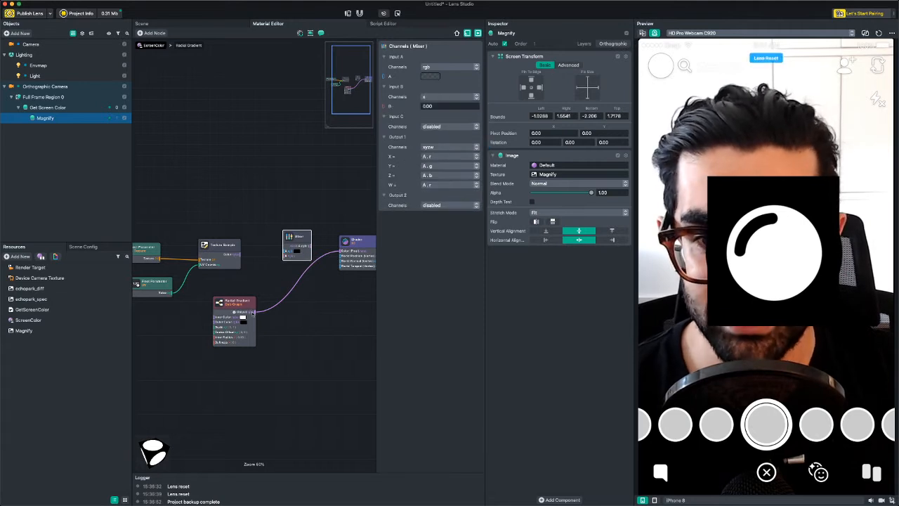
# Connect the Radial Gradient output to the Mixer's input B and the Texture Sample color to input A
pyautogui.moveTo(247, 303); pyautogui.dragTo(286, 255)
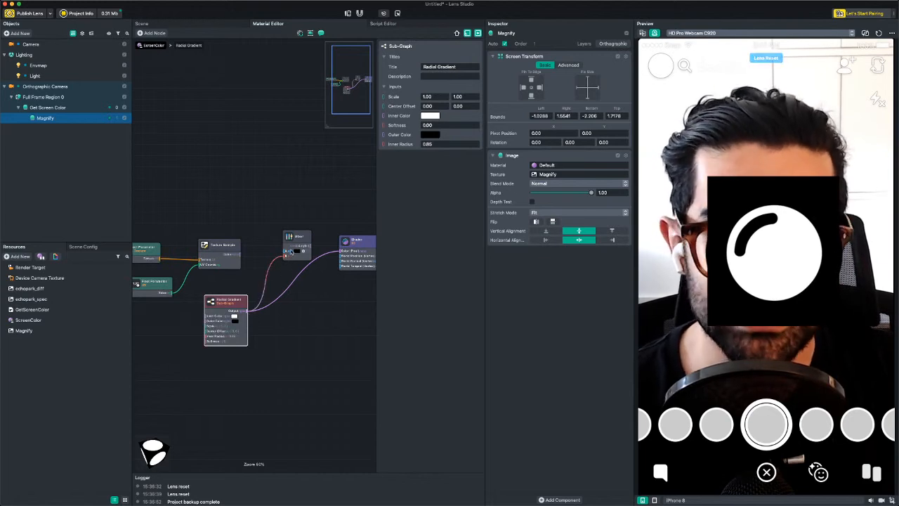
pyautogui.click(304, 241)
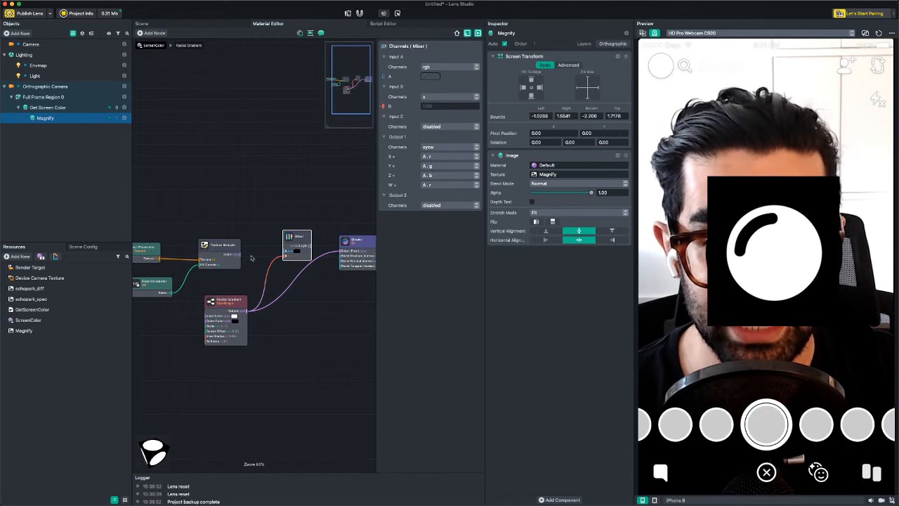
pyautogui.moveTo(241, 257); pyautogui.dragTo(297, 242)
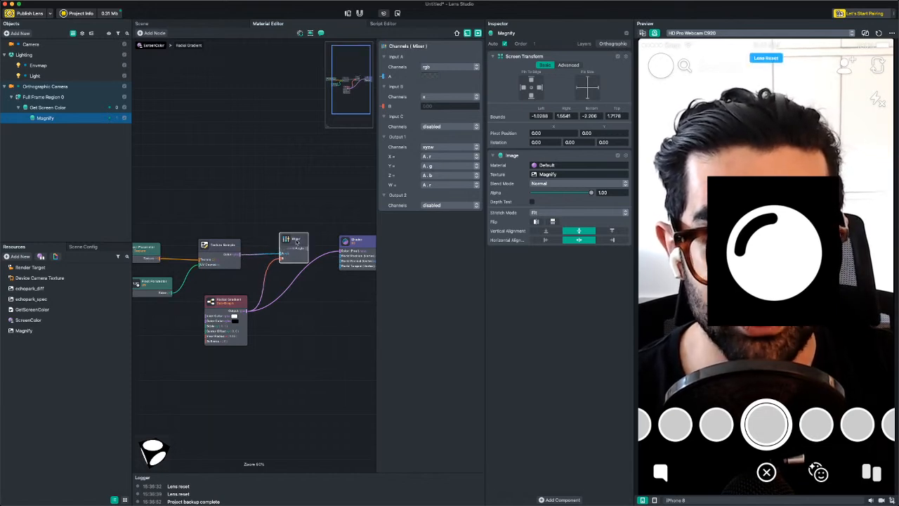
# Set the Mixer's Output 1 channels to rgba and connect that output to the Shader's pixel color input
pyautogui.click(434, 146)
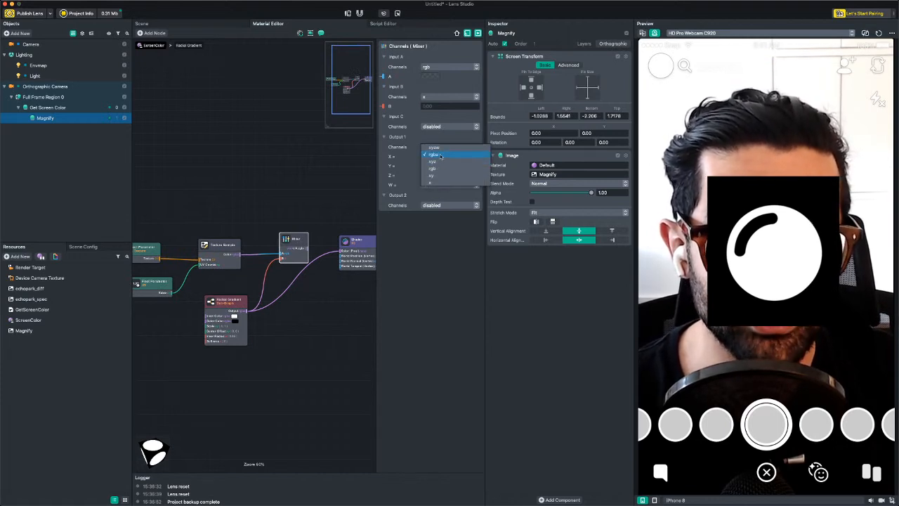
pyautogui.click(439, 156)
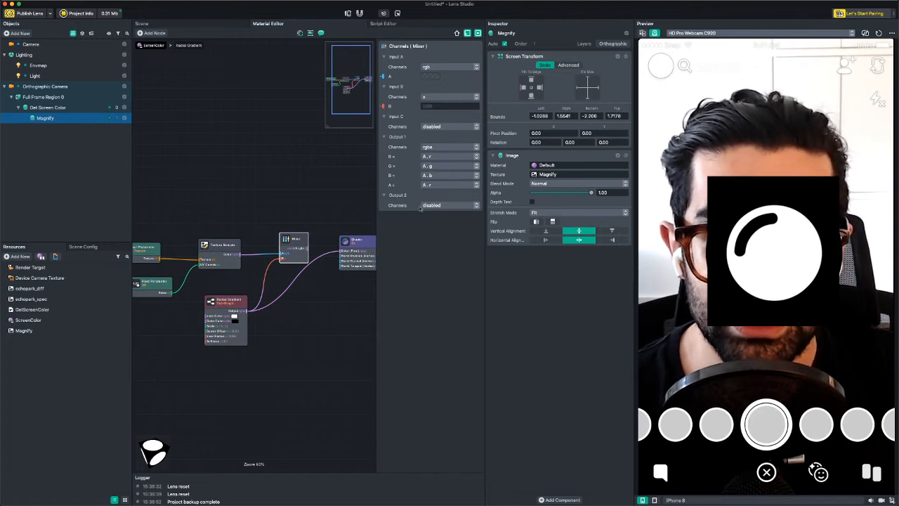
pyautogui.moveTo(286, 239); pyautogui.dragTo(282, 240)
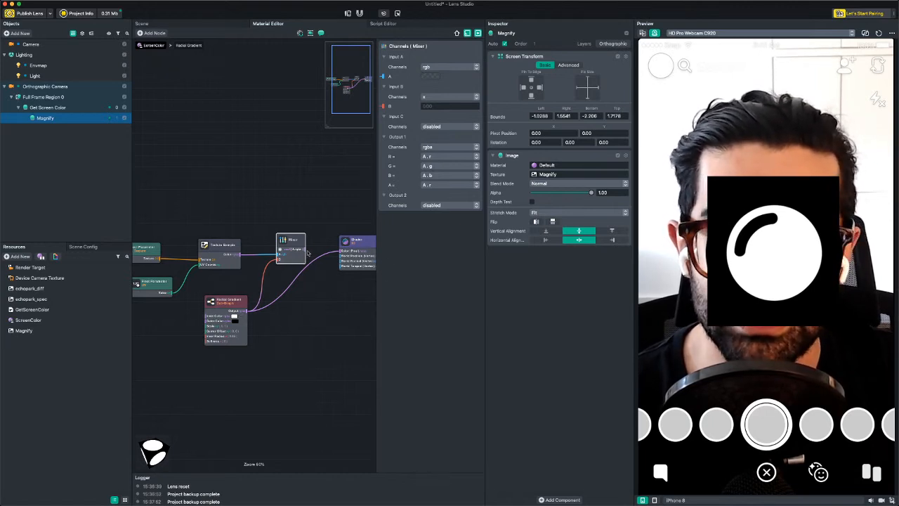
pyautogui.moveTo(306, 253); pyautogui.dragTo(342, 250)
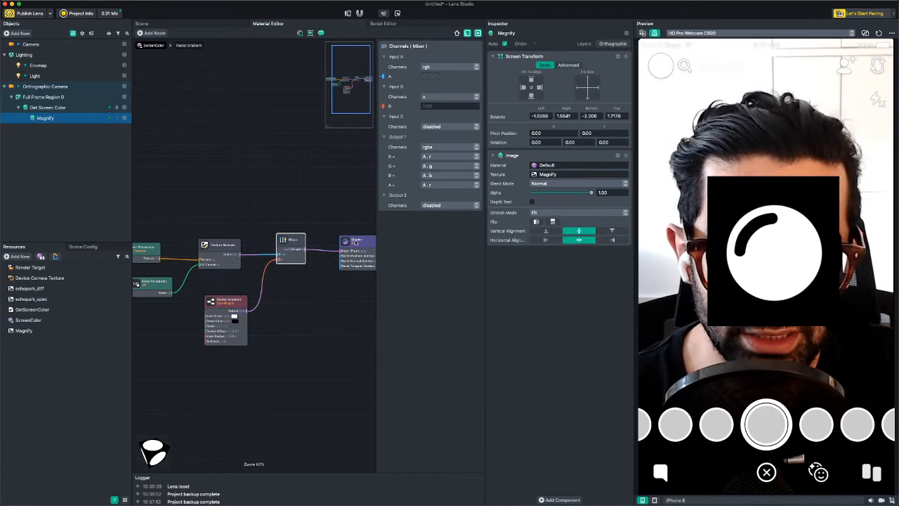
pyautogui.click(347, 241)
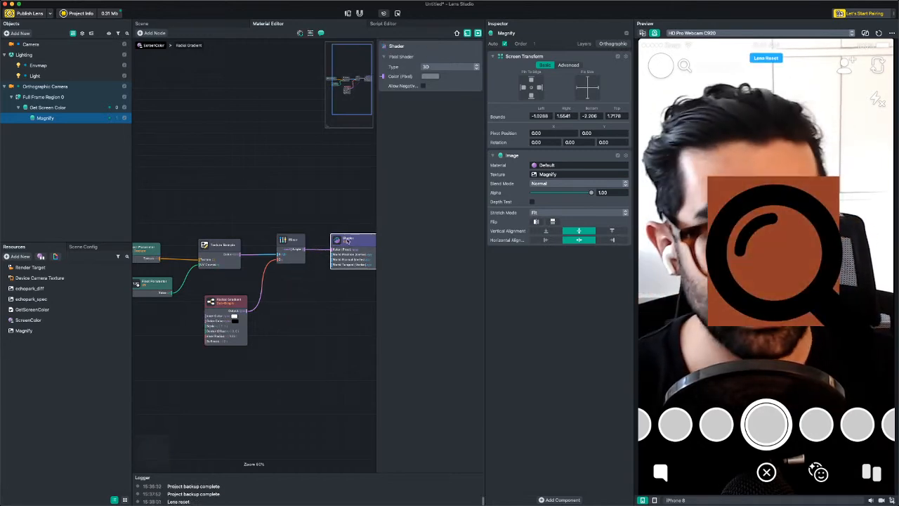
pyautogui.click(292, 242)
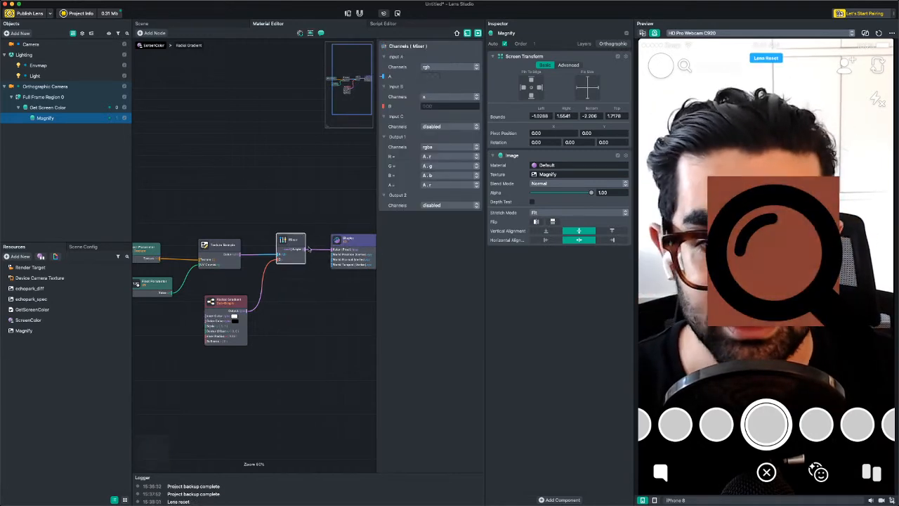
pyautogui.click(435, 97)
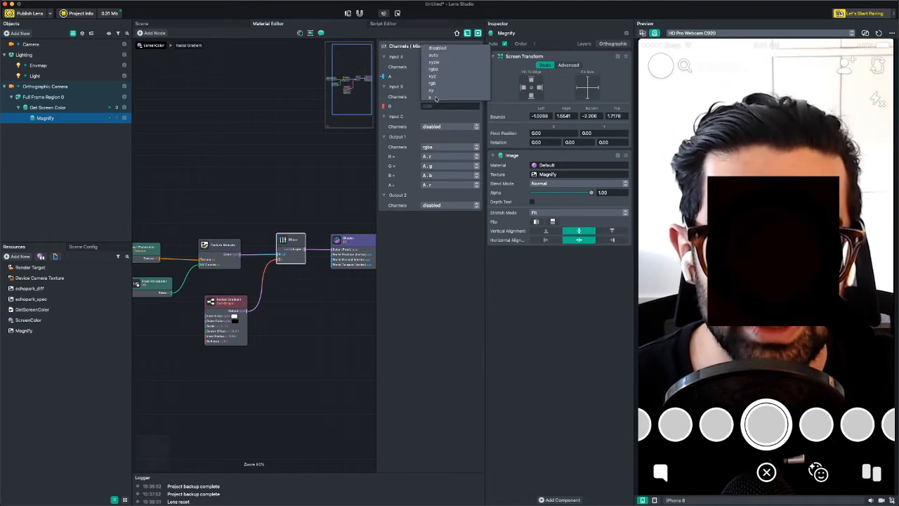
pyautogui.click(433, 97)
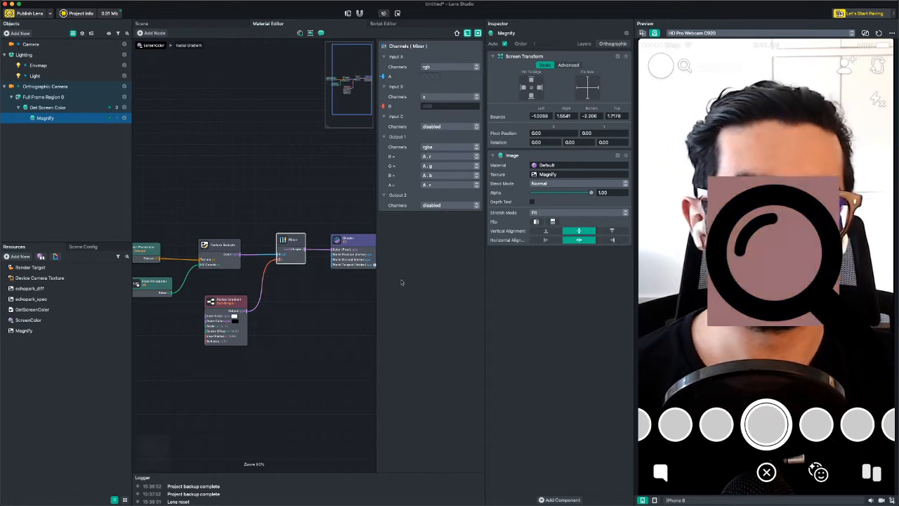
# Set the ScreenColor material's Blend Mode to Normal
pyautogui.click(59, 321)
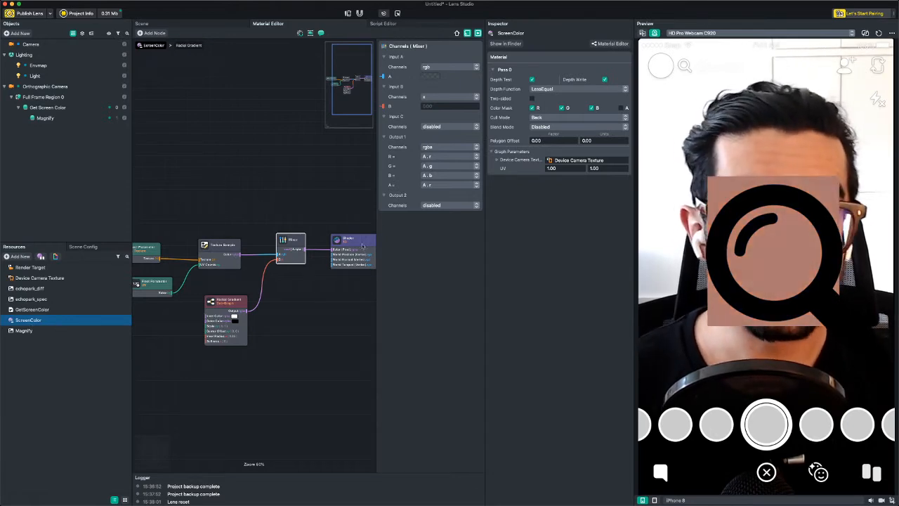
pyautogui.click(543, 127)
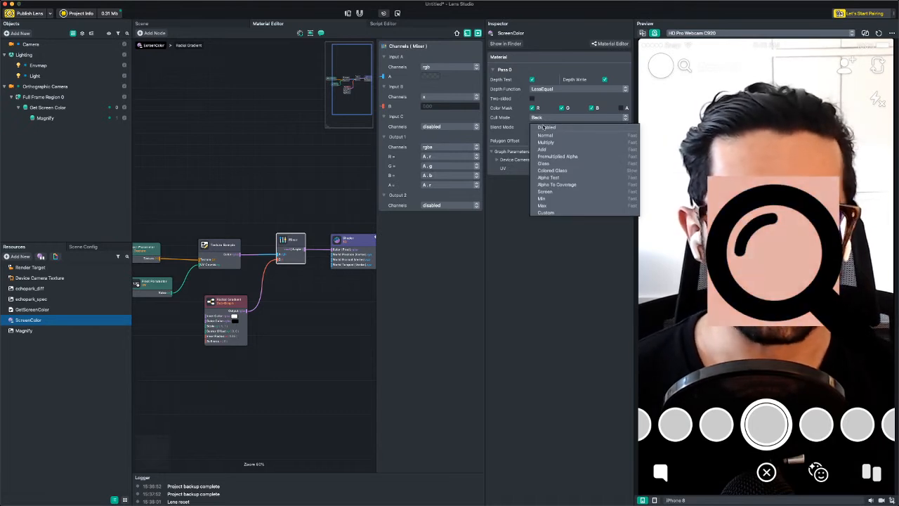
pyautogui.click(547, 138)
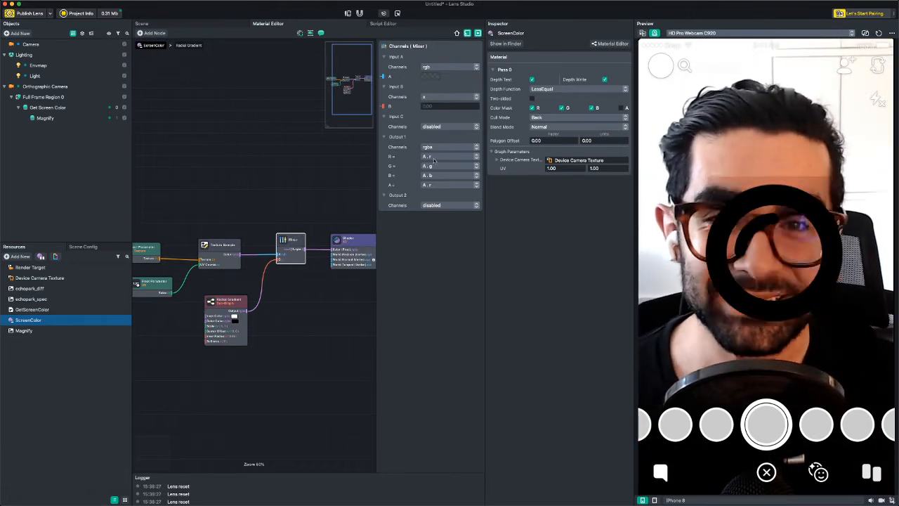
pyautogui.click(435, 96)
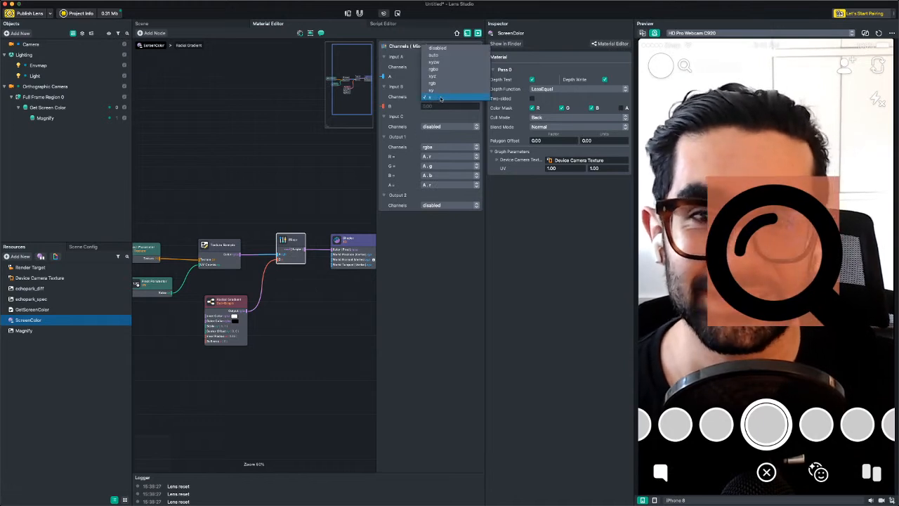
pyautogui.click(418, 210)
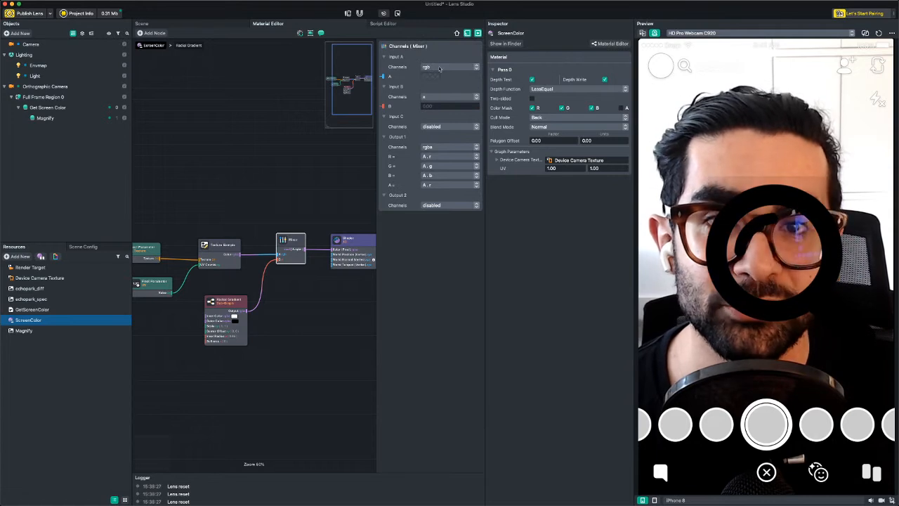
# Set the A channel of the Mixer's Output 1 to B.x
pyautogui.click(439, 67)
pyautogui.click(300, 298)
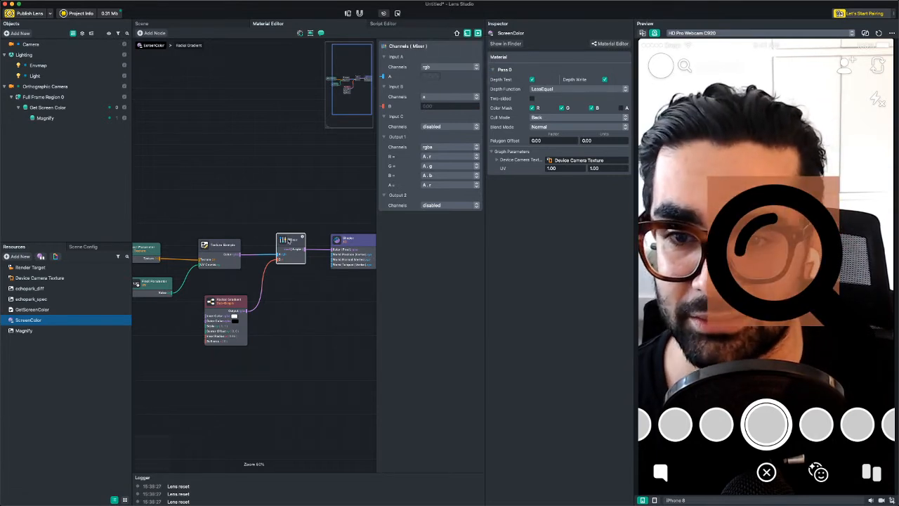
pyautogui.moveTo(289, 241); pyautogui.dragTo(290, 243)
pyautogui.click(439, 185)
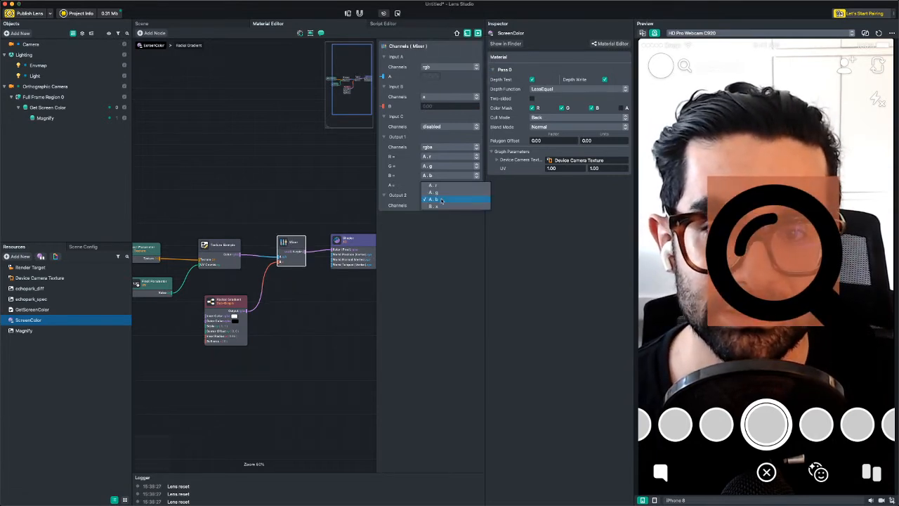
pyautogui.click(435, 206)
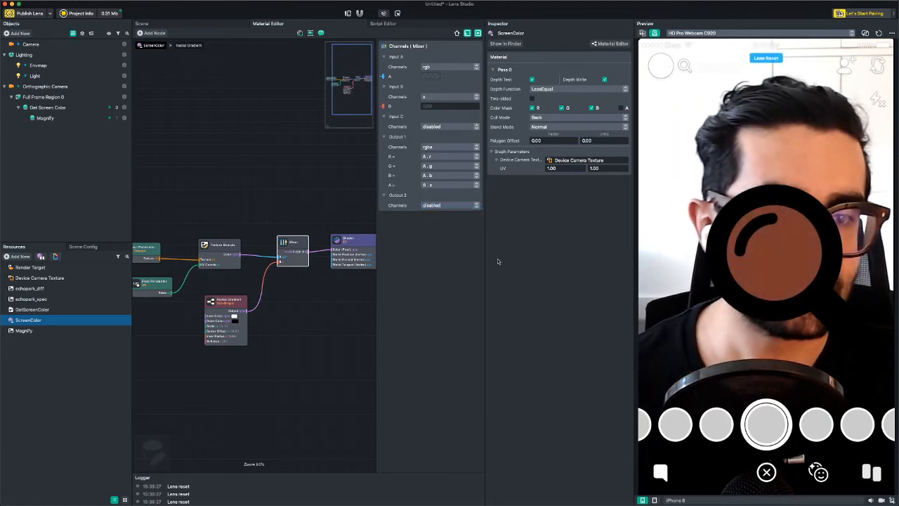
pyautogui.click(433, 186)
pyautogui.click(432, 260)
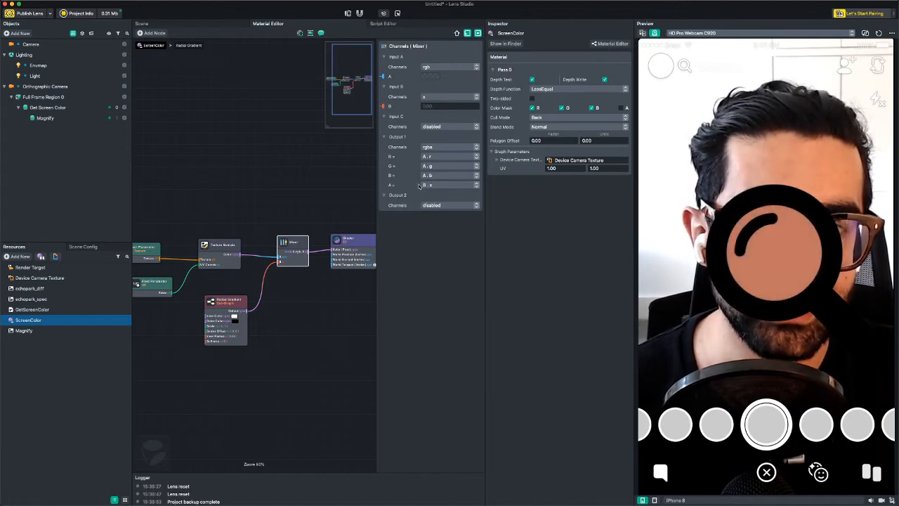
pyautogui.click(433, 184)
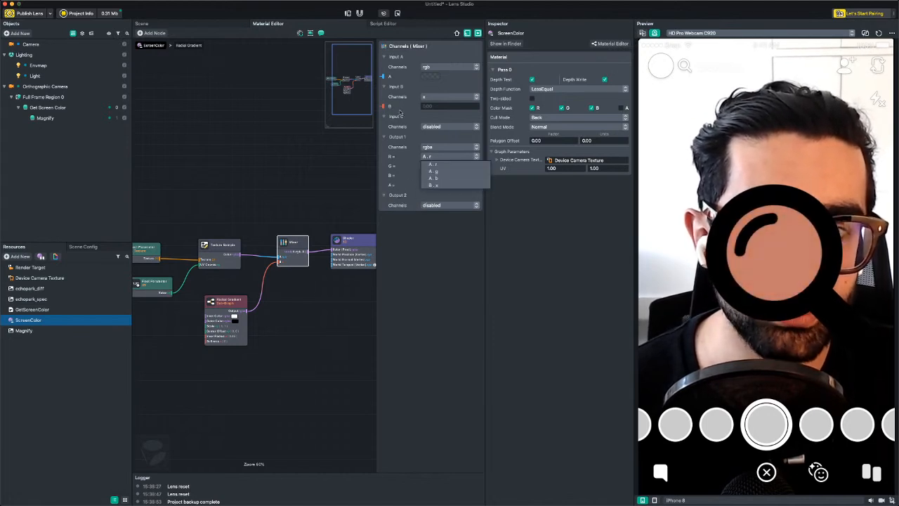
pyautogui.click(436, 185)
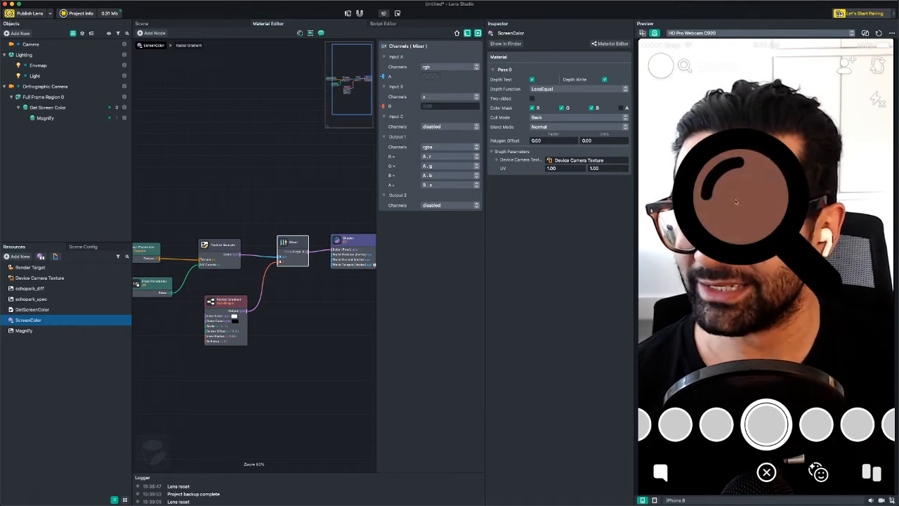
# Shrink the Get Screen Color image in the 2D scene to about 0.24–0.57 horizontally and −0.26 to −0.06 vertically, and try moving it in the preview
pyautogui.click(142, 24)
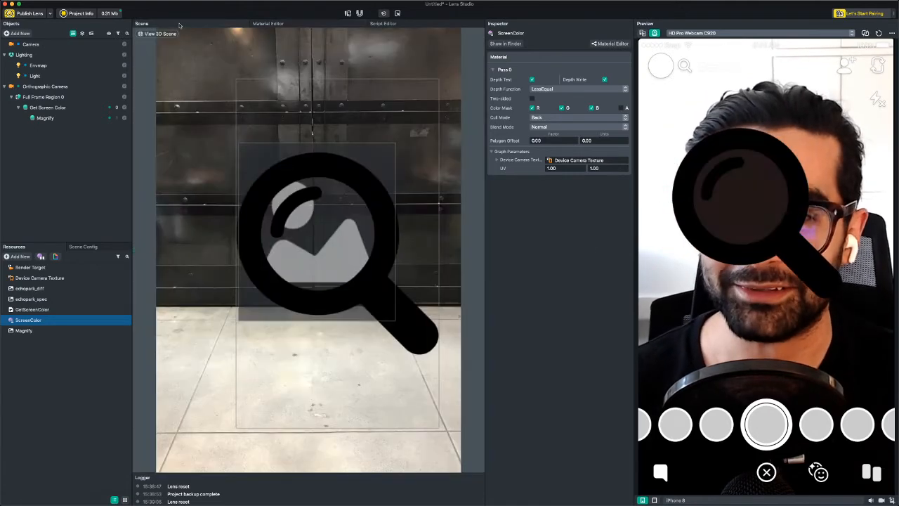
pyautogui.scroll(-2, 384, 218)
pyautogui.click(45, 117)
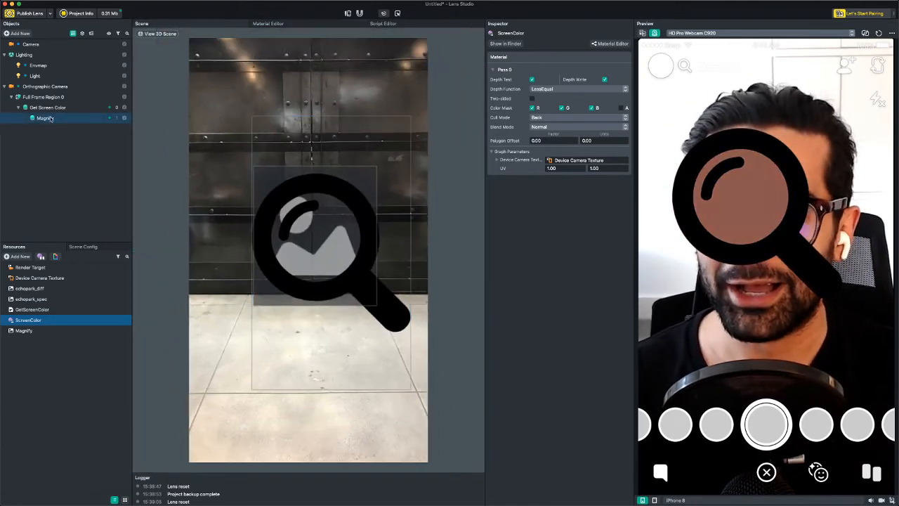
pyautogui.click(48, 106)
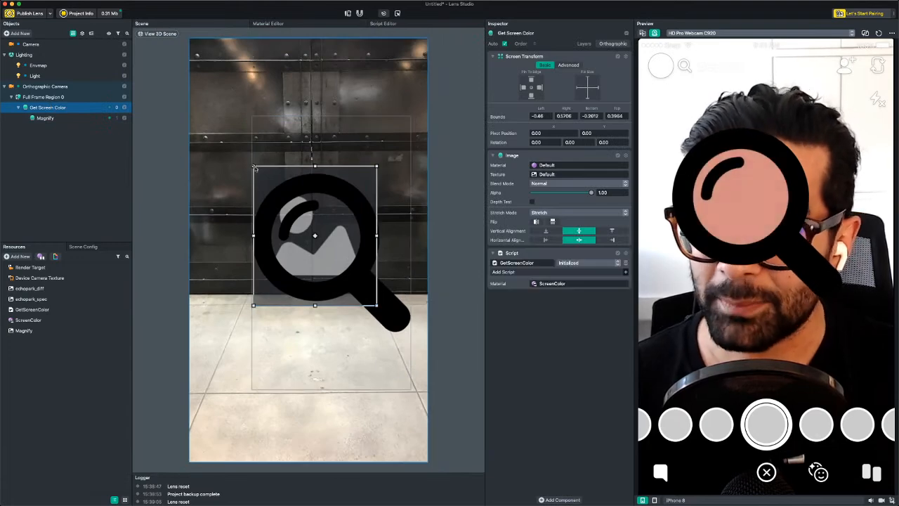
pyautogui.moveTo(254, 167); pyautogui.dragTo(336, 264)
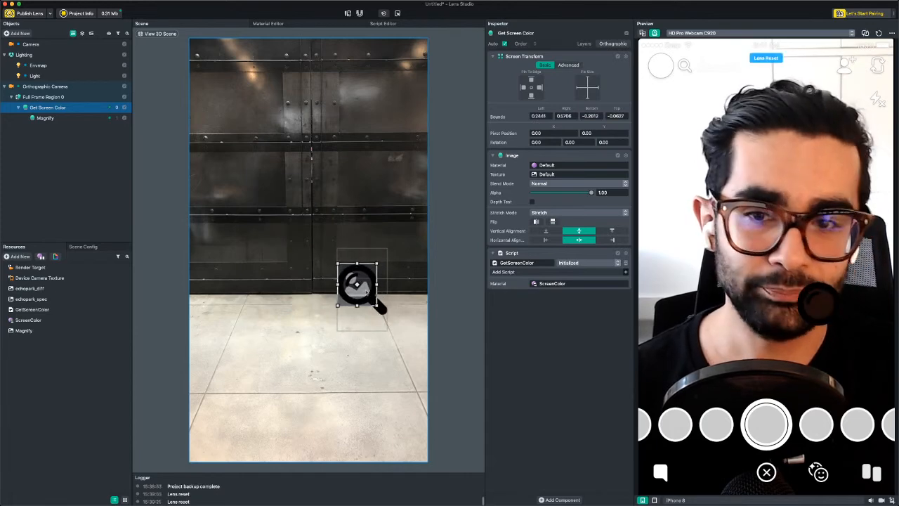
pyautogui.click(363, 292)
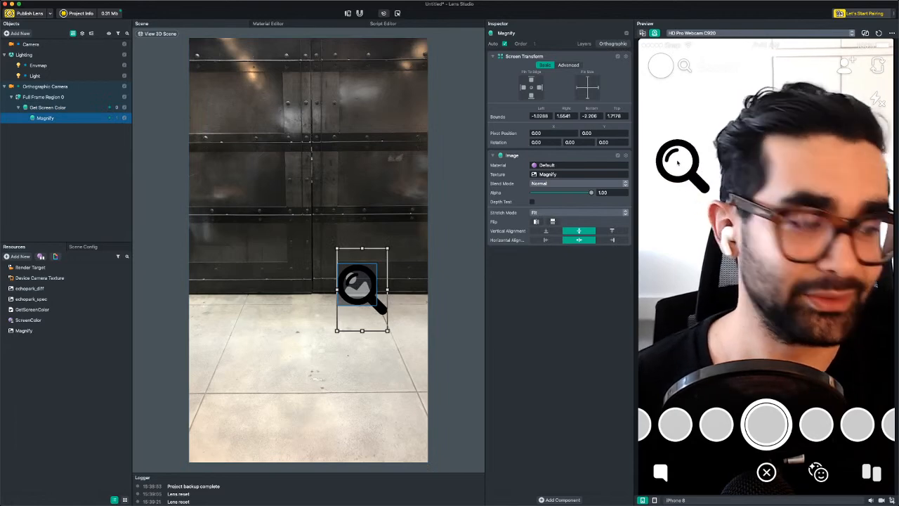
pyautogui.moveTo(677, 163); pyautogui.dragTo(737, 196)
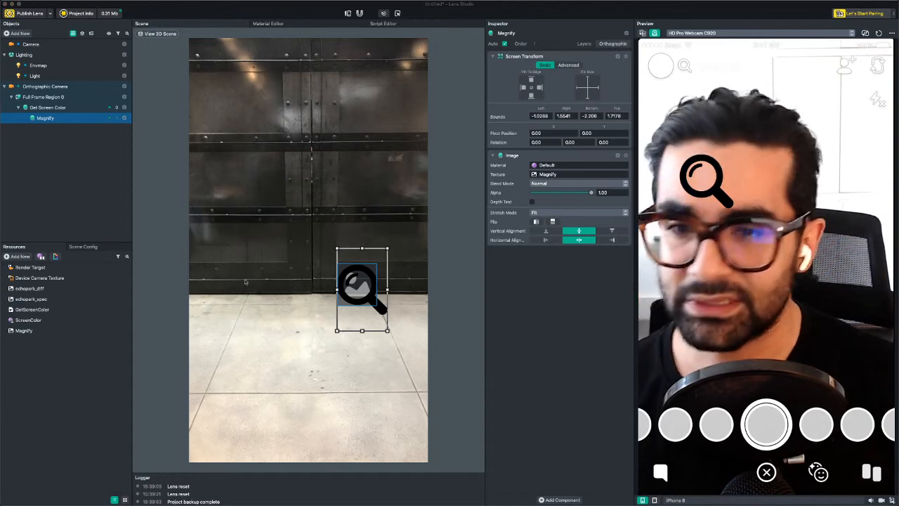
pyautogui.click(57, 107)
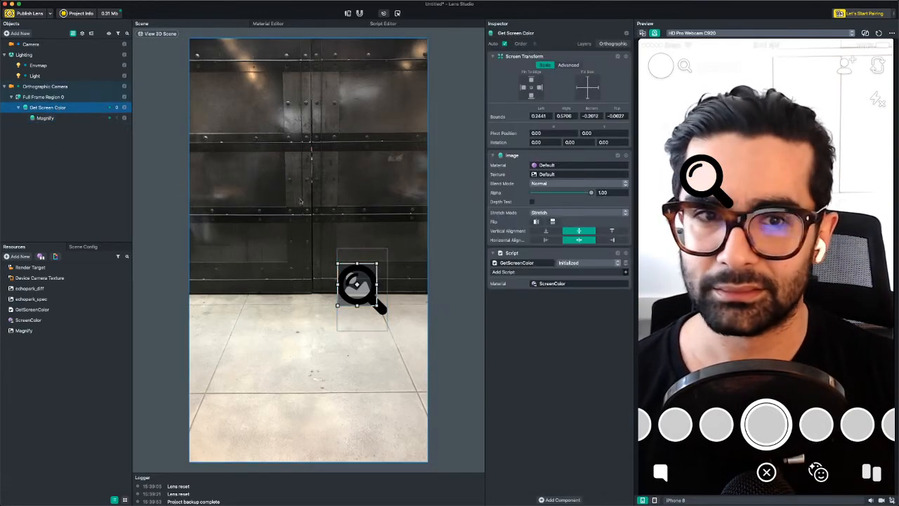
pyautogui.click(72, 174)
pyautogui.click(50, 108)
pyautogui.click(144, 36)
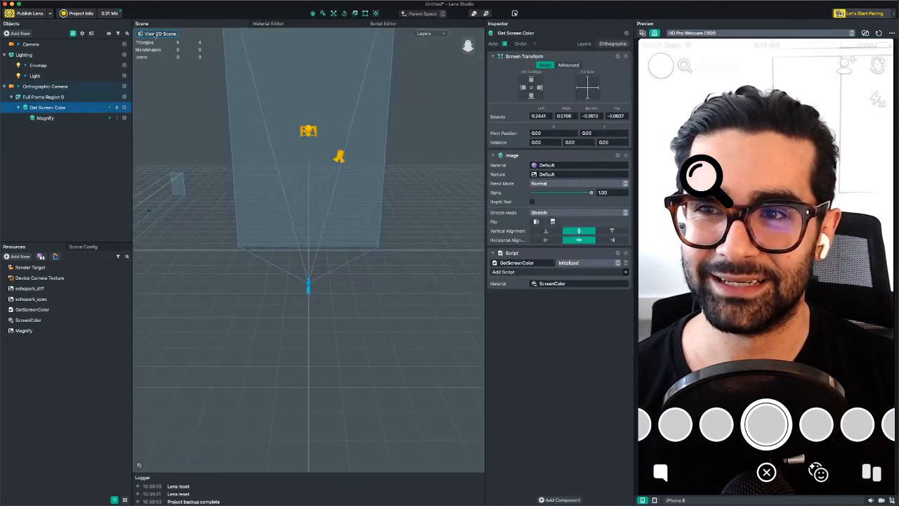
pyautogui.click(145, 36)
# Enlarge the Get Screen Color image, shrink it to a tiny magnifier, and move it onto the face in the preview
pyautogui.moveTo(336, 313); pyautogui.dragTo(278, 359)
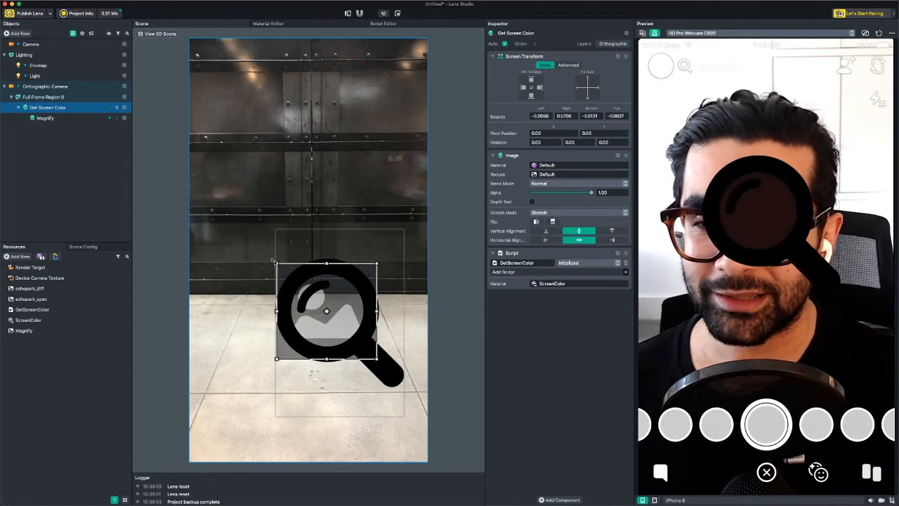
pyautogui.moveTo(276, 263); pyautogui.dragTo(352, 336)
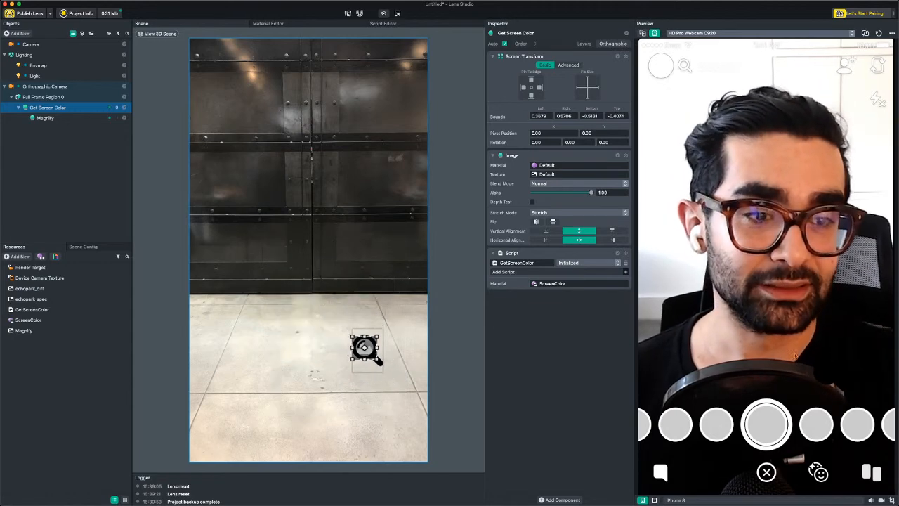
pyautogui.moveTo(742, 270); pyautogui.dragTo(732, 188)
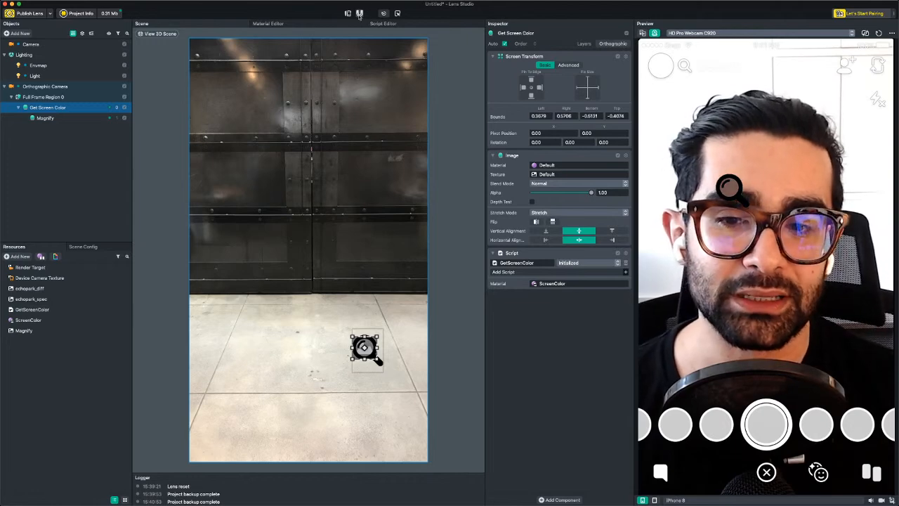
# Set the Stretch Mode of the Get Screen Color image to Fit
pyautogui.click(60, 118)
pyautogui.click(62, 110)
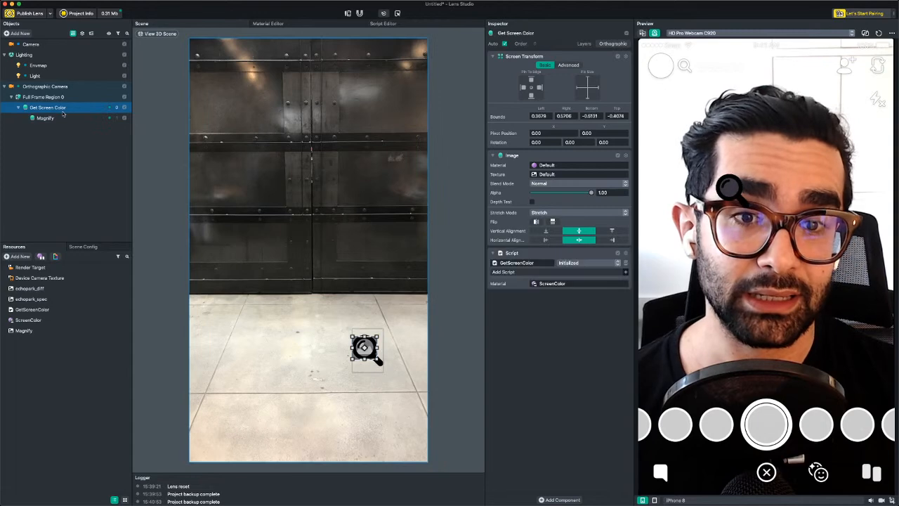
pyautogui.click(59, 118)
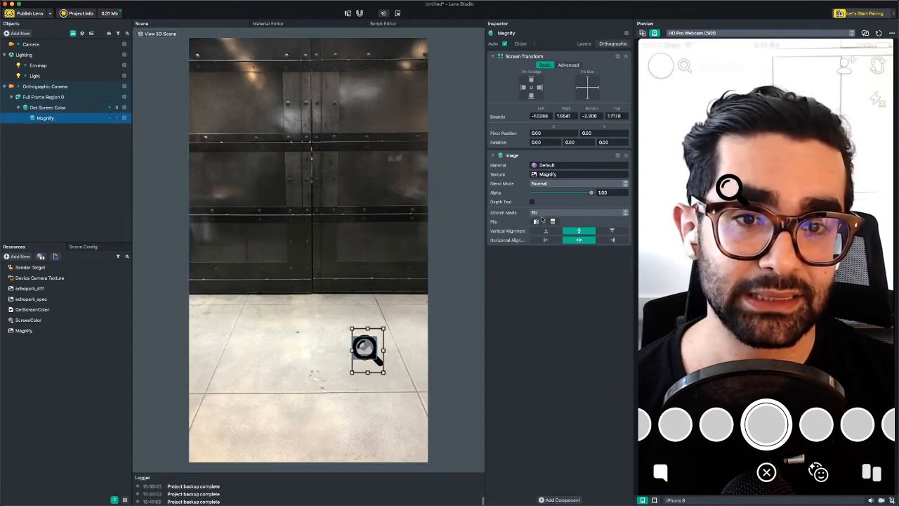
pyautogui.click(68, 109)
pyautogui.click(559, 213)
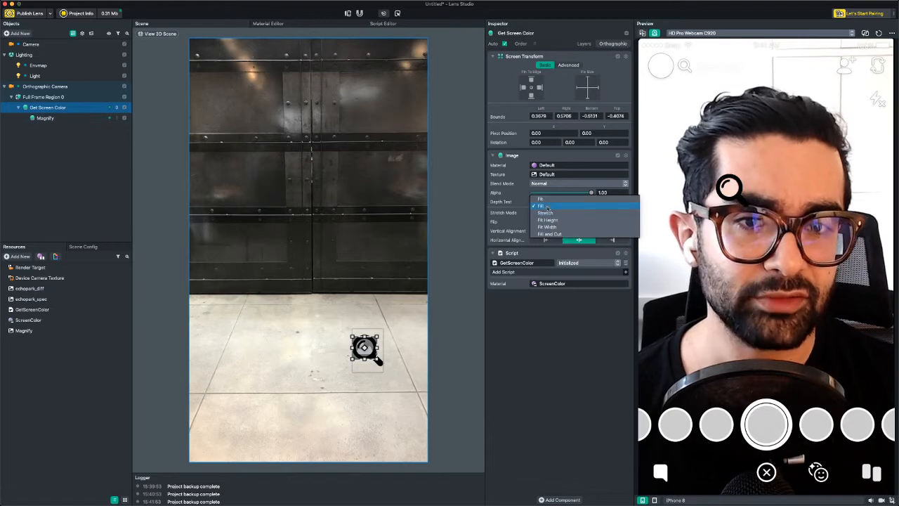
pyautogui.click(544, 197)
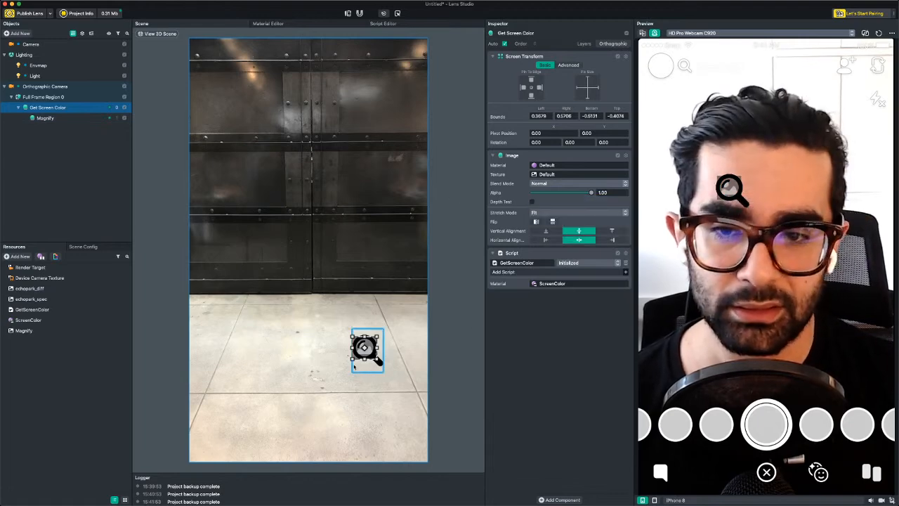
# Enlarge the Get Screen Color image to about −0.23 to 0.56 horizontally and −0.16 to 0.31 vertically, and set its Stretch Mode to Stretch
pyautogui.moveTo(352, 371); pyautogui.dragTo(283, 285)
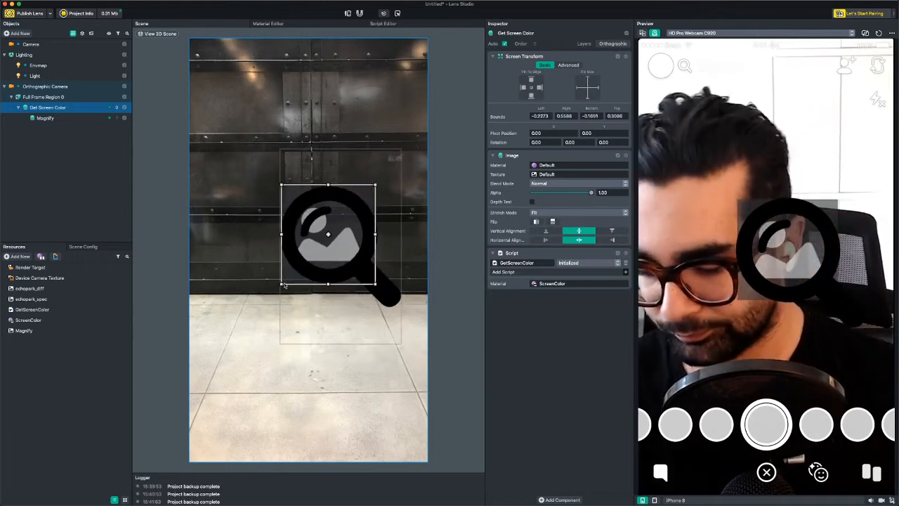
pyautogui.click(561, 214)
pyautogui.click(546, 231)
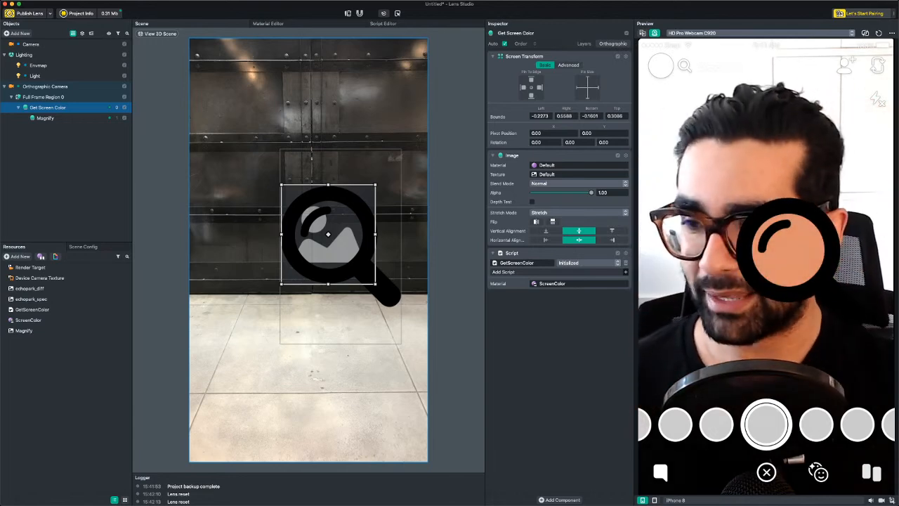
# Open the ScreenColor material graph and move the Radial Gradient node aside, down and to the right of its place below Texture Sample
pyautogui.click(24, 330)
pyautogui.doubleClick(28, 319)
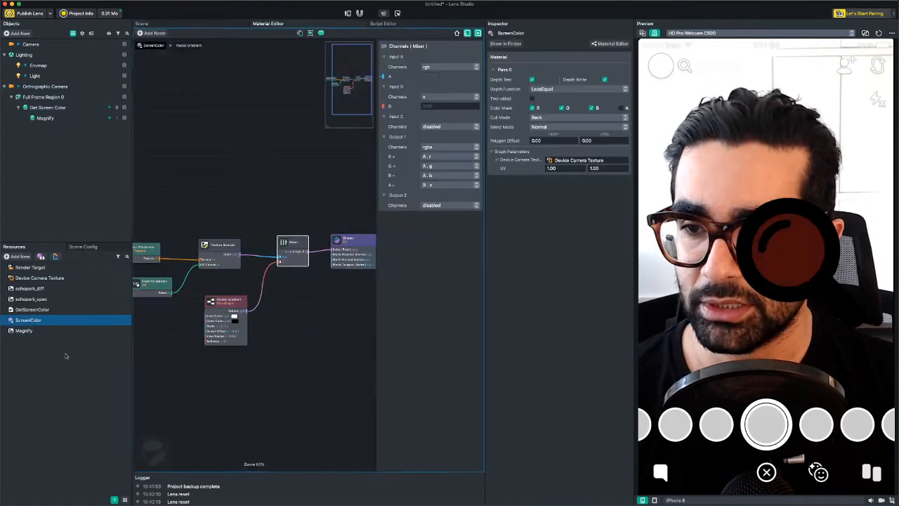
pyautogui.scroll(2, 221, 352)
pyautogui.click(222, 299)
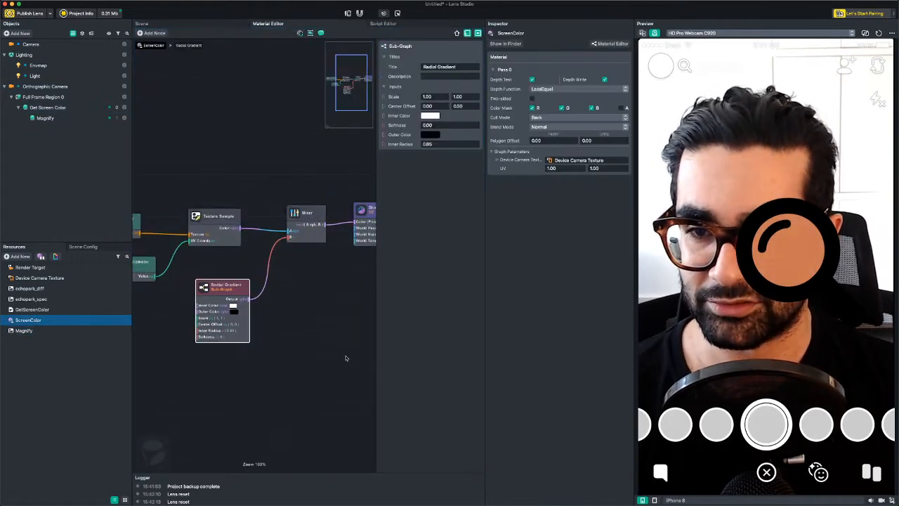
pyautogui.moveTo(205, 289); pyautogui.dragTo(316, 332)
# Add a Texture 2D Parameter node beside the Radial Gradient and connect its color output to the Mixer's input B
pyautogui.rightClick(149, 291)
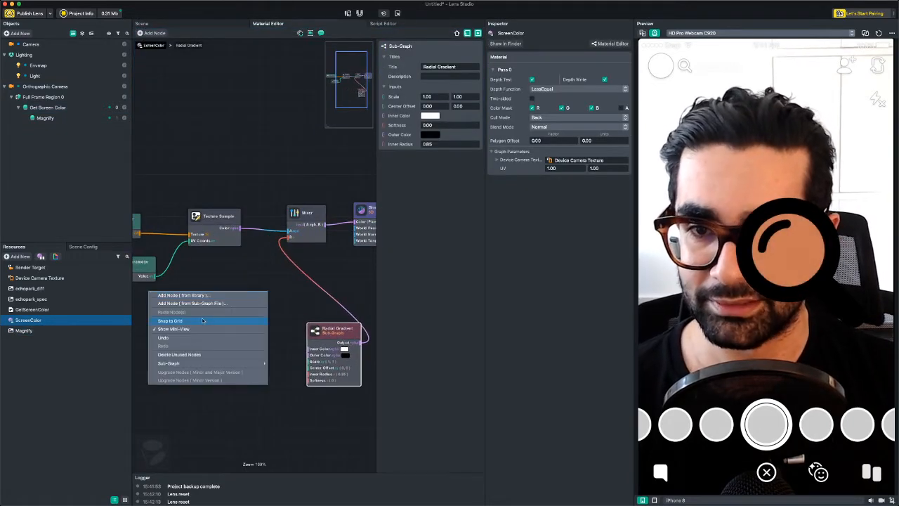
pyautogui.click(196, 295)
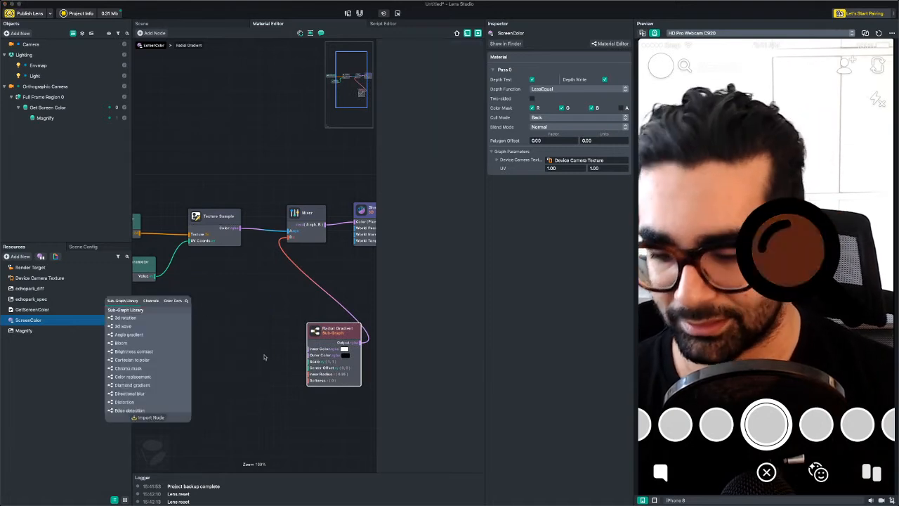
pyautogui.write('ma')
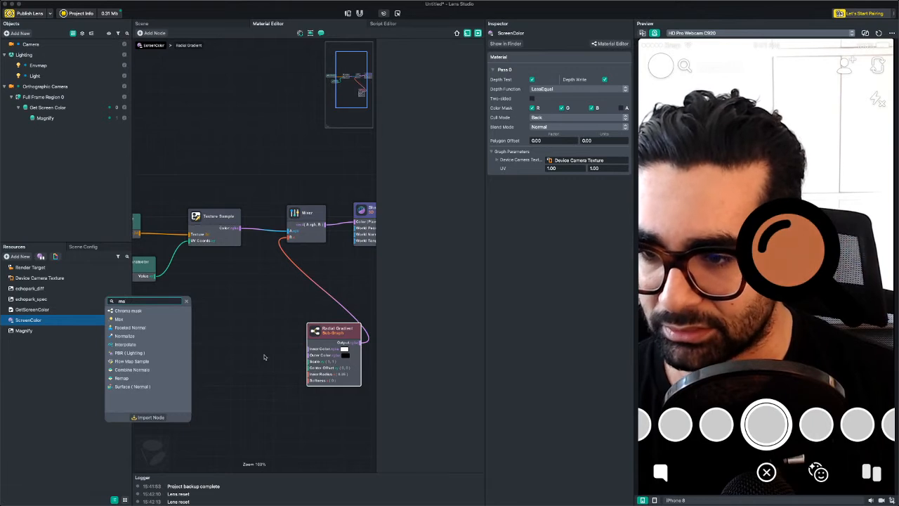
pyautogui.press('BackSpace')
pyautogui.press('BackSpace')
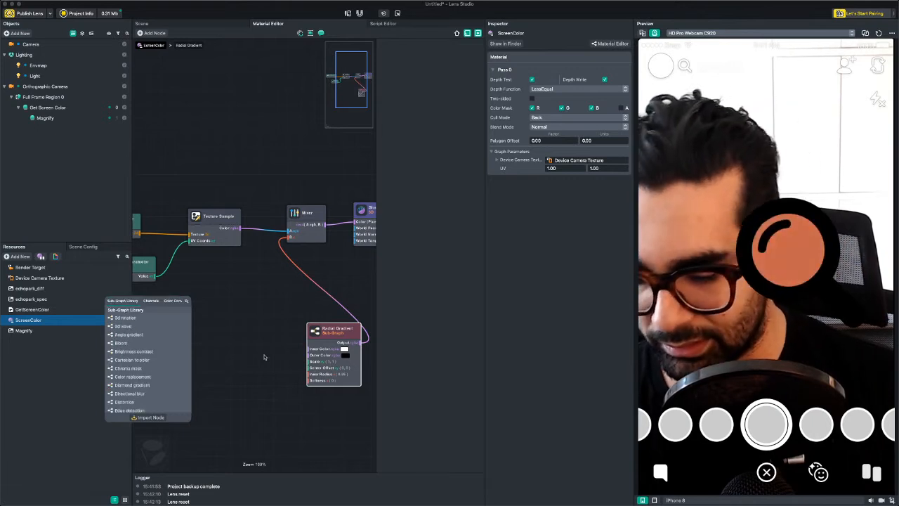
pyautogui.write('text')
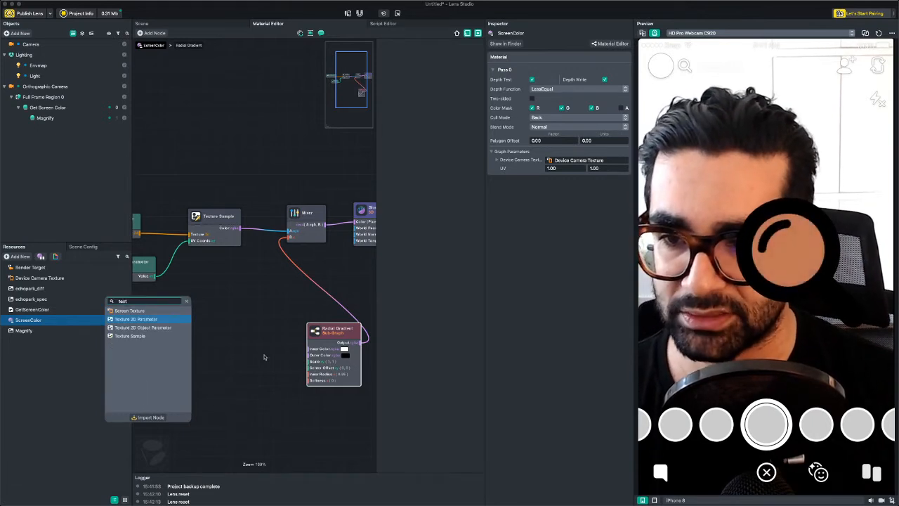
pyautogui.press('Return')
pyautogui.moveTo(193, 297); pyautogui.dragTo(234, 313)
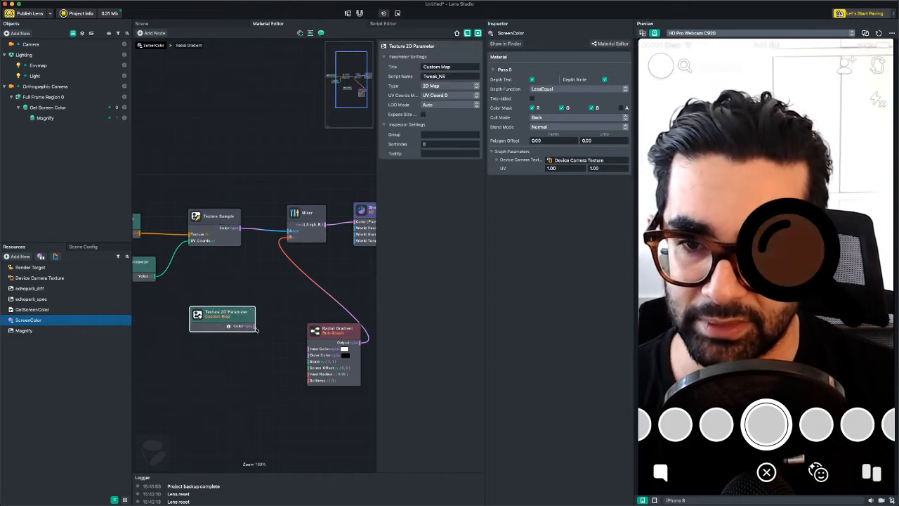
pyautogui.moveTo(255, 326); pyautogui.dragTo(288, 236)
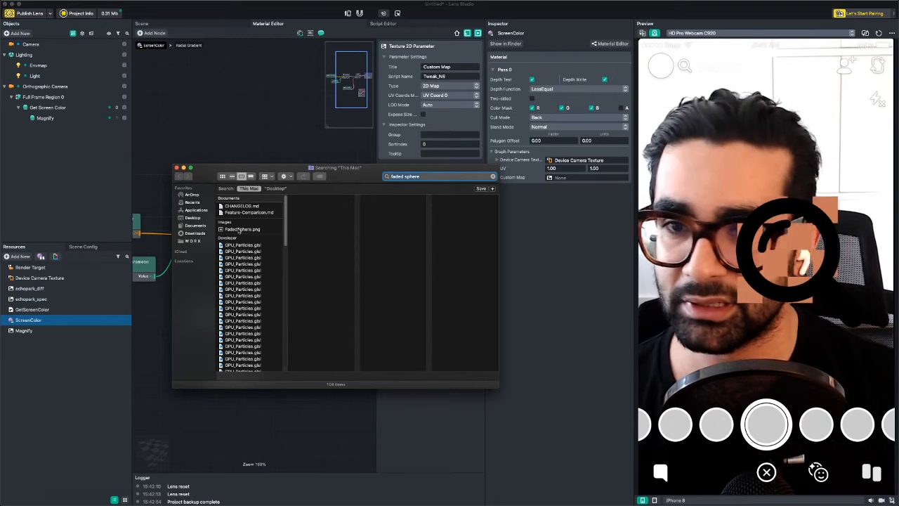
# Import FadedSphere.png from Finder into the project resources and assign it as the ScreenColor material's Custom Map
pyautogui.moveTo(240, 229); pyautogui.dragTo(60, 350)
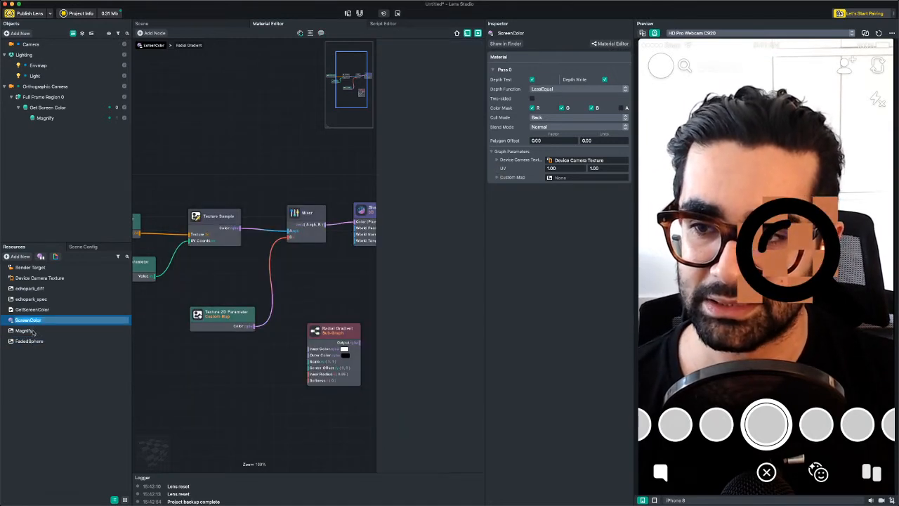
pyautogui.click(33, 368)
pyautogui.click(38, 320)
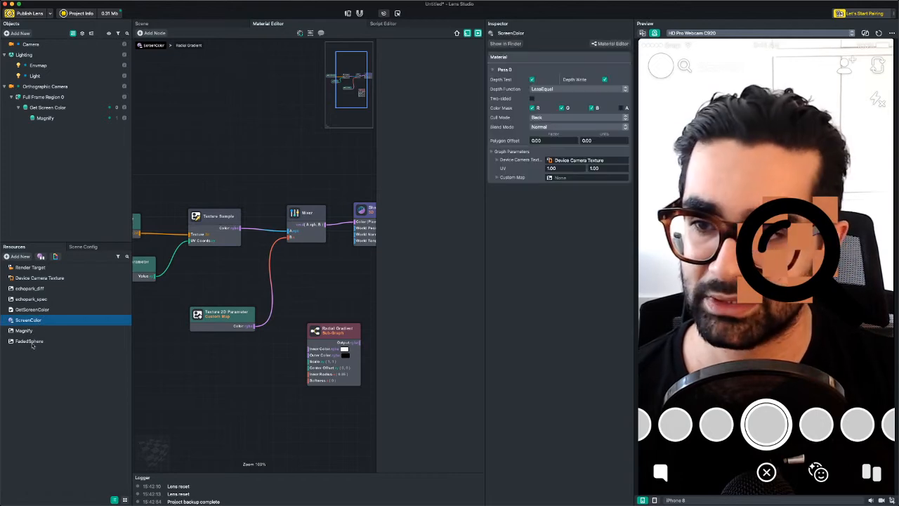
pyautogui.moveTo(37, 342); pyautogui.dragTo(571, 221)
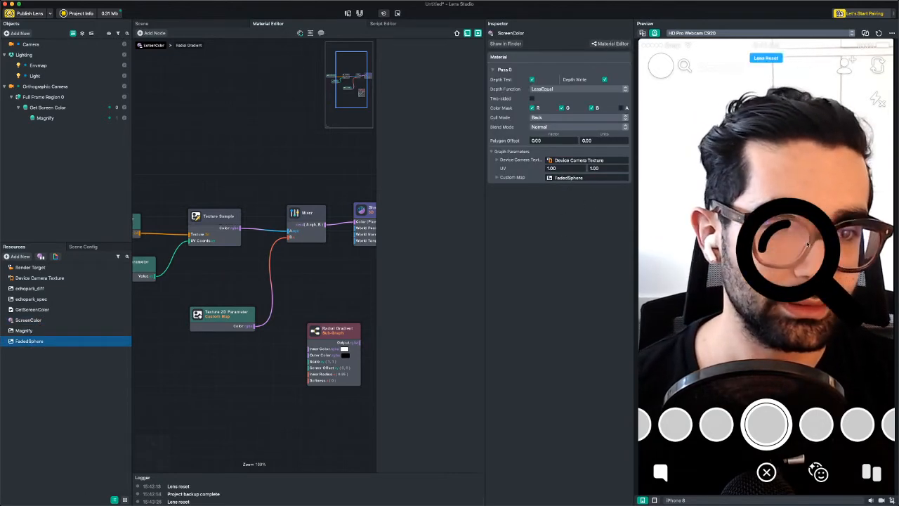
# Place the Radial Gradient below the Texture 2D Parameter, connect its output to the Mixer's input B, and test the magnifying glass over the forehead
pyautogui.click(50, 343)
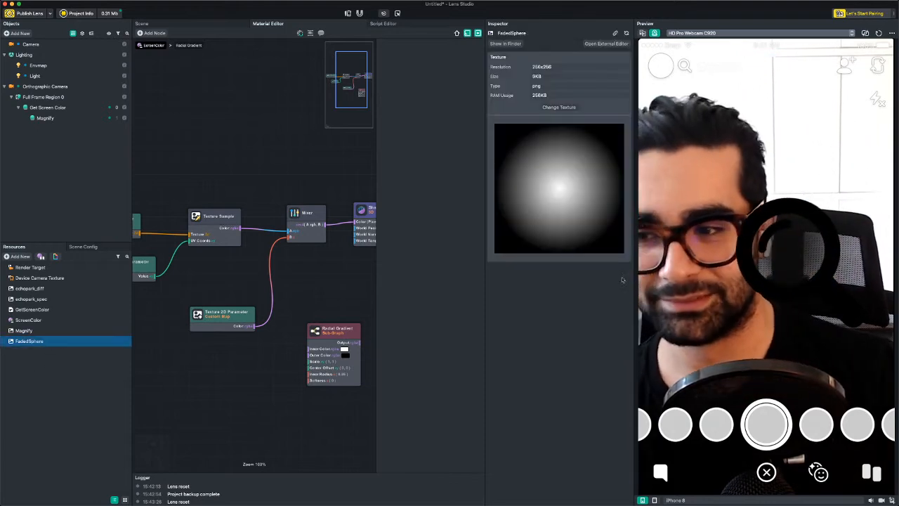
pyautogui.moveTo(743, 146)
pyautogui.mouseDown()
pyautogui.moveTo(689, 177)
pyautogui.moveTo(710, 170)
pyautogui.moveTo(715, 146)
pyautogui.moveTo(715, 165)
pyautogui.moveTo(732, 152)
pyautogui.moveTo(713, 177)
pyautogui.moveTo(769, 159)
pyautogui.moveTo(800, 135)
pyautogui.moveTo(754, 158)
pyautogui.mouseUp()
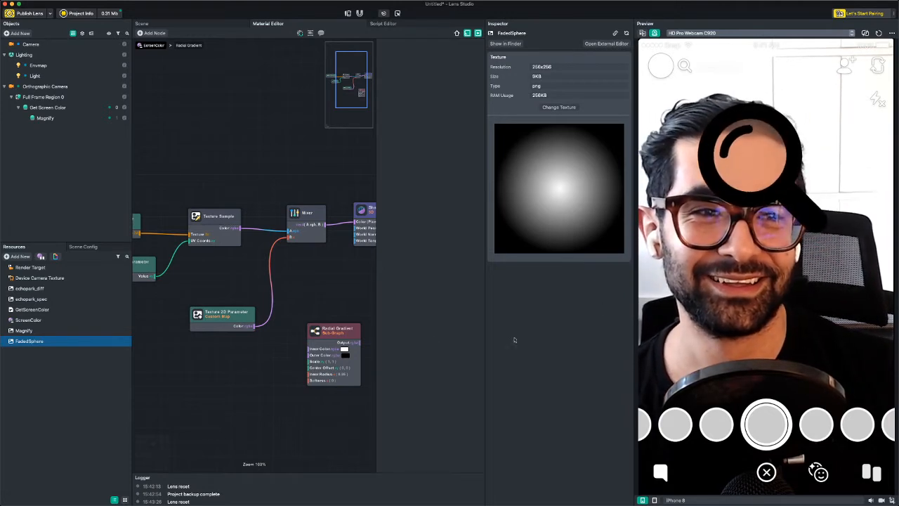
pyautogui.moveTo(347, 341); pyautogui.dragTo(289, 238)
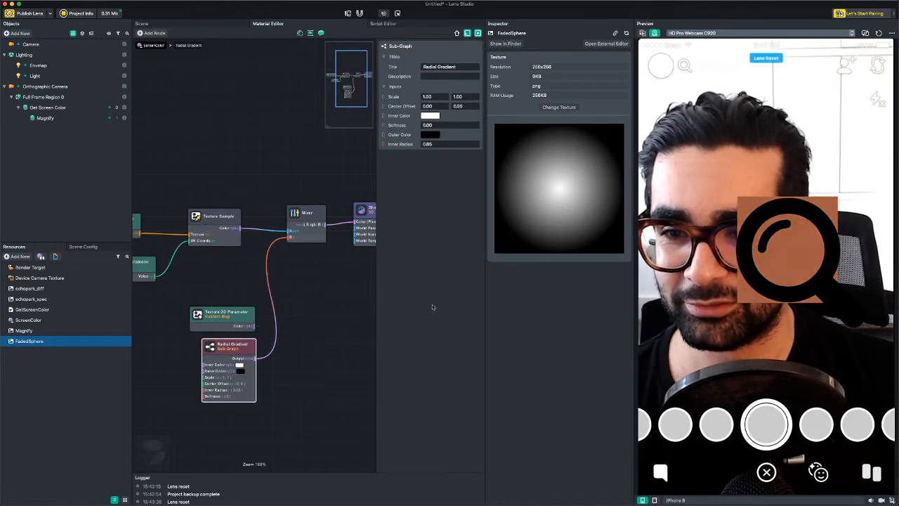
pyautogui.moveTo(791, 253); pyautogui.dragTo(757, 180)
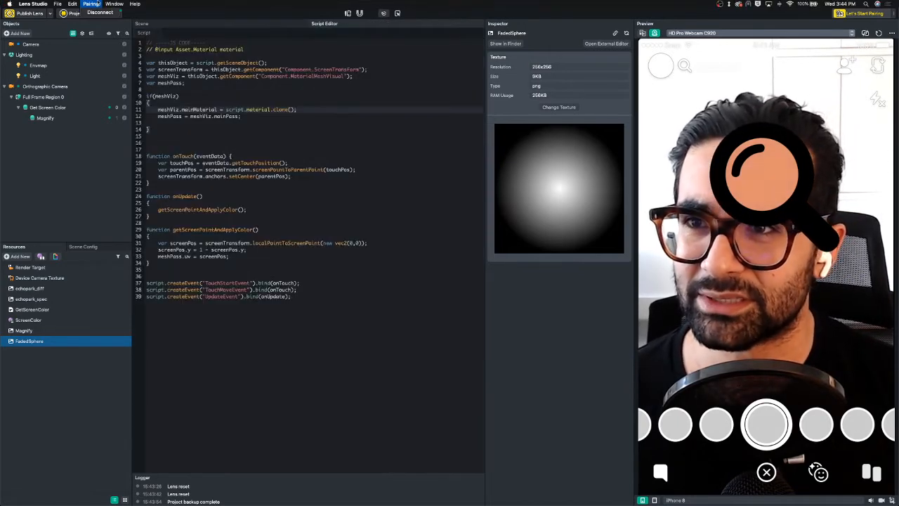
# Restore the closed Material Editor panel and display the ScreenColor material graph in it
pyautogui.click(116, 3)
pyautogui.moveTo(120, 11)
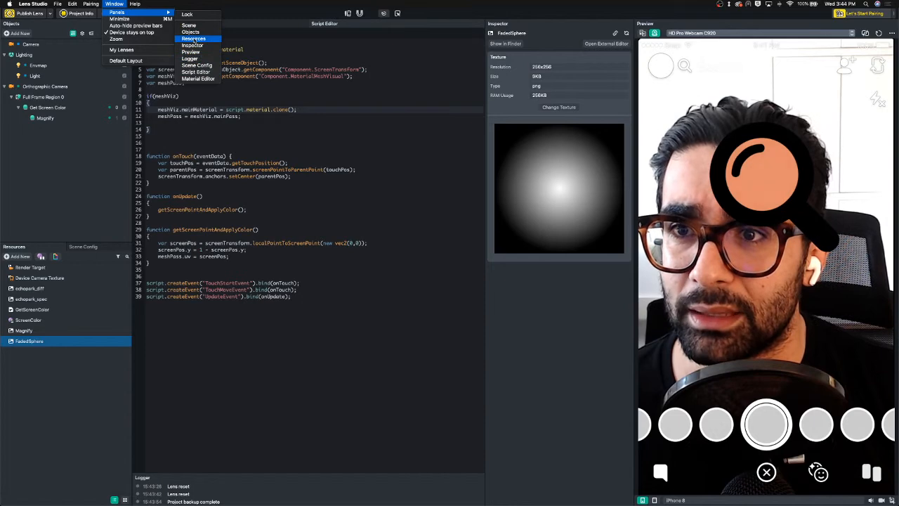
pyautogui.click(197, 73)
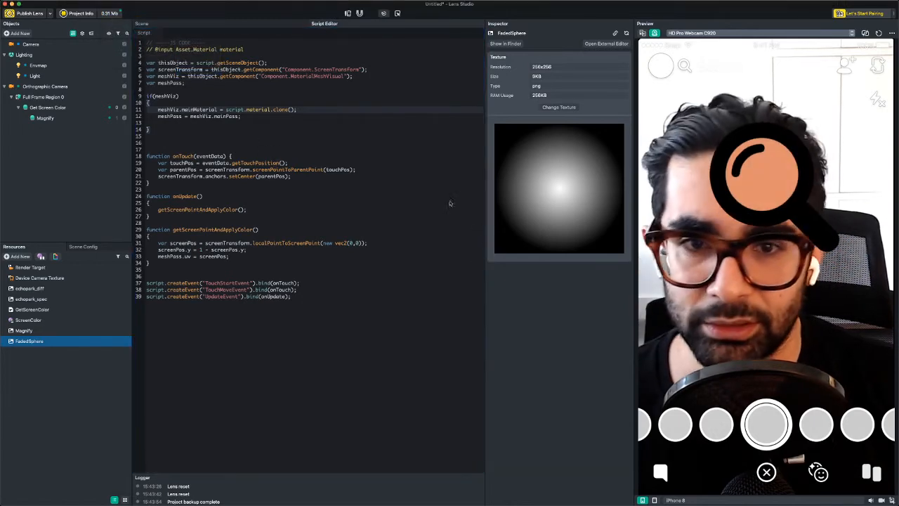
pyautogui.click(114, 3)
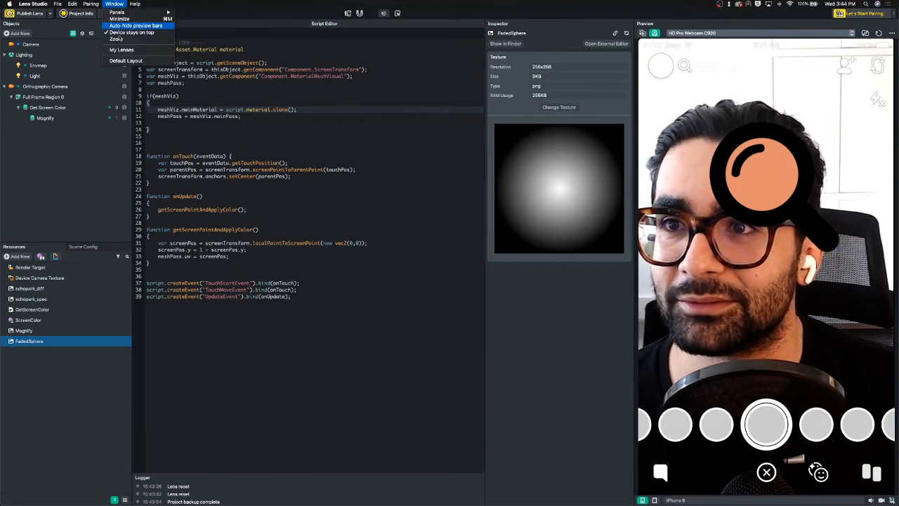
pyautogui.moveTo(138, 13)
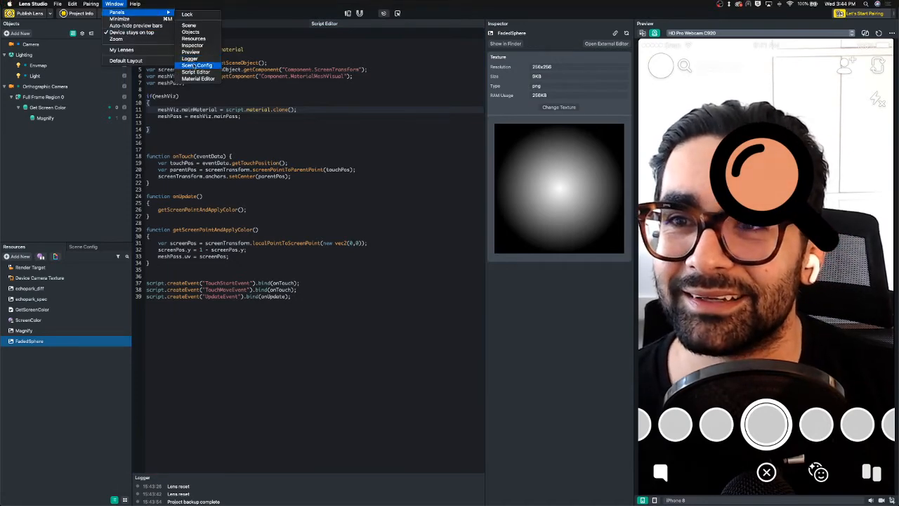
pyautogui.click(197, 73)
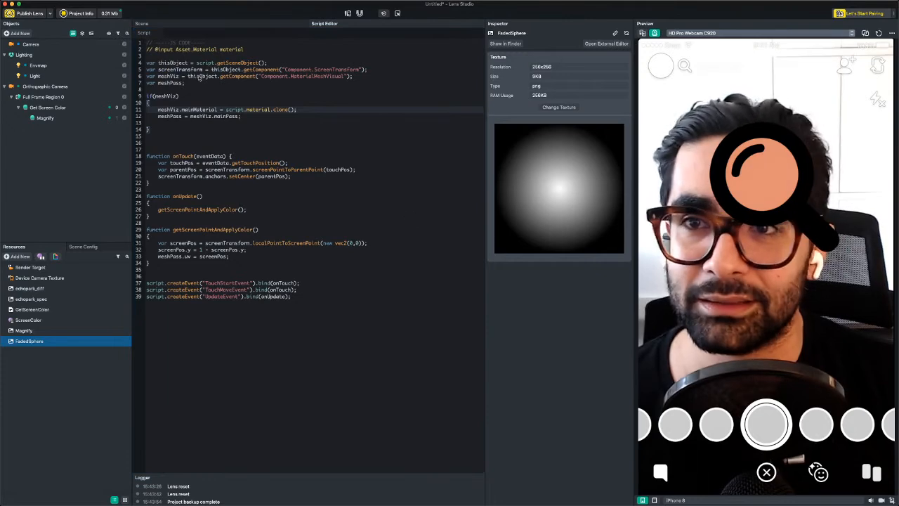
pyautogui.click(289, 23)
pyautogui.click(342, 26)
pyautogui.doubleClick(30, 321)
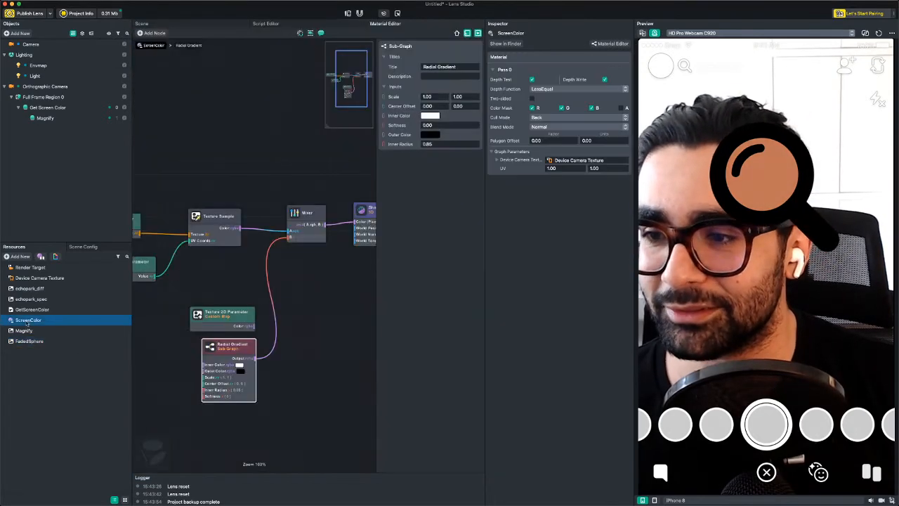
pyautogui.click(40, 373)
pyautogui.click(29, 319)
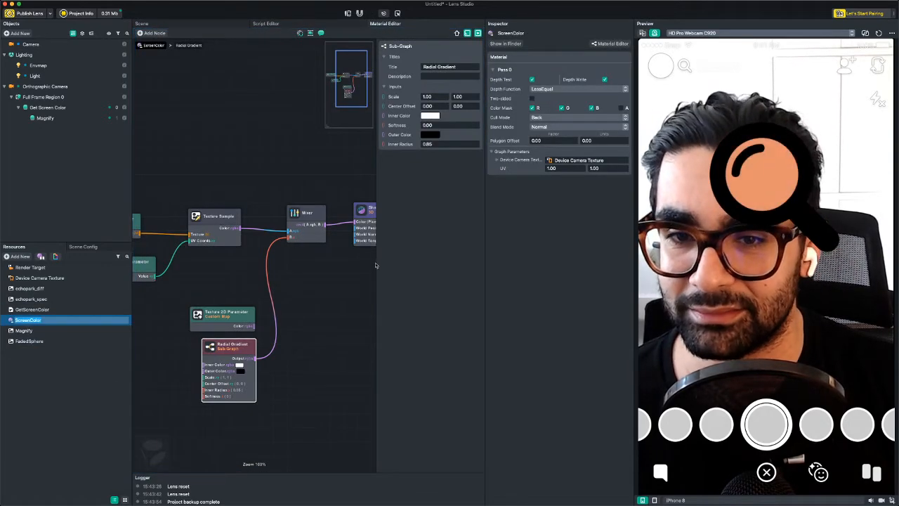
# Reorder the Material Editor to sit between the Scene and Script Editor, and adjust the width of its graph area
pyautogui.moveTo(376, 265); pyautogui.dragTo(536, 265)
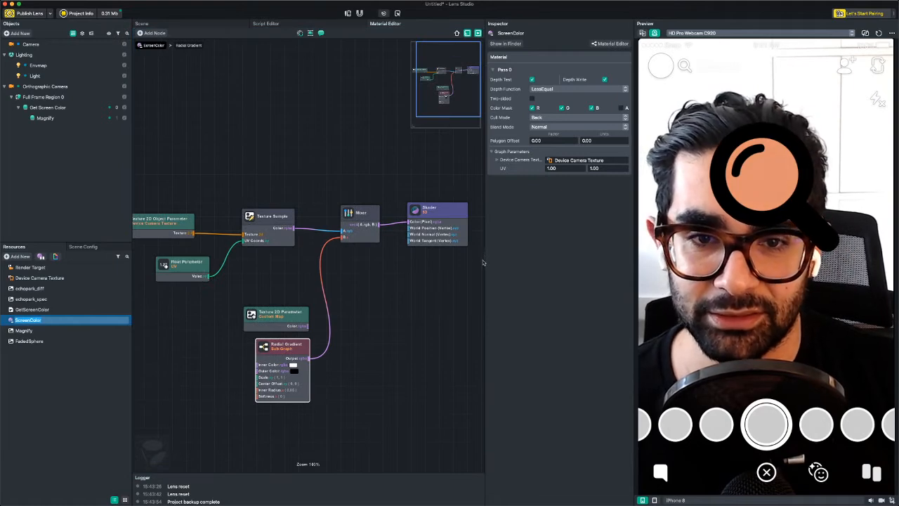
pyautogui.moveTo(484, 257); pyautogui.dragTo(389, 264)
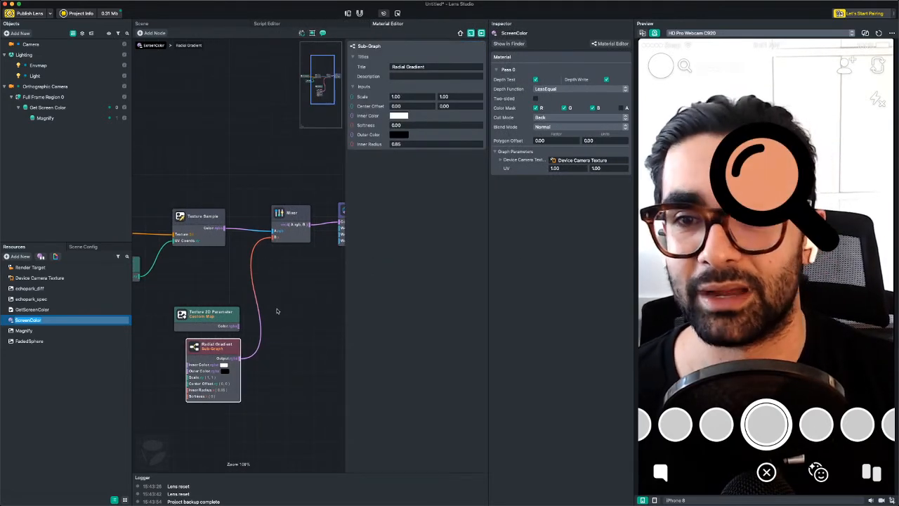
pyautogui.moveTo(397, 23); pyautogui.dragTo(295, 30)
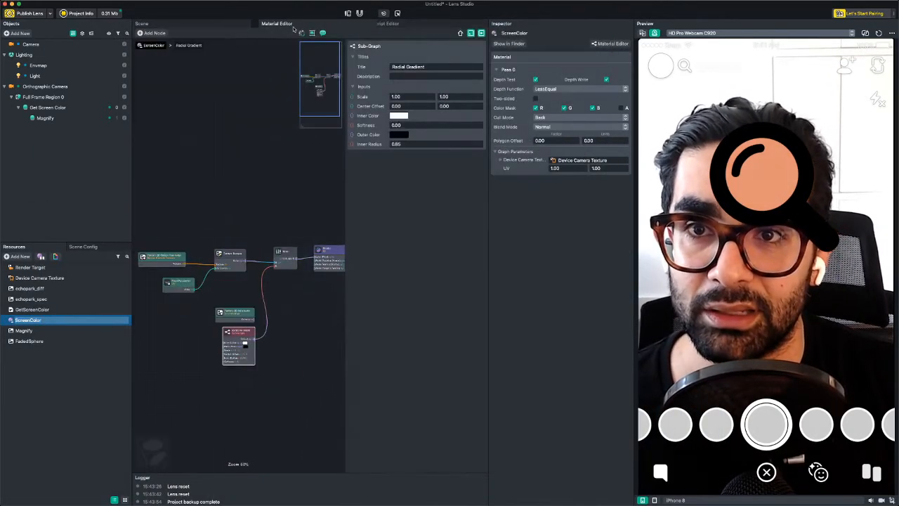
pyautogui.moveTo(344, 284); pyautogui.dragTo(418, 290)
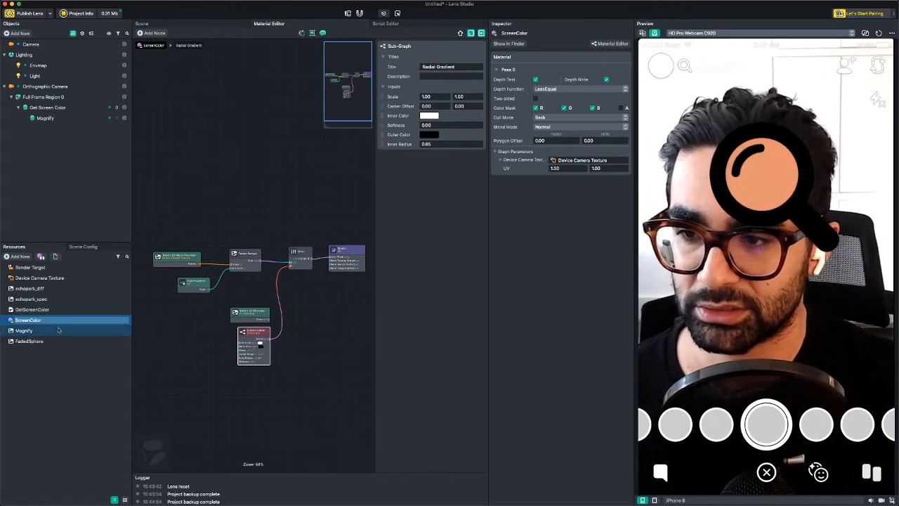
# Move the Radial Gradient and Texture 2D Parameter nodes further left in the graph to clear space before the Mixer
pyautogui.click(284, 343)
pyautogui.scroll(3, 278, 343)
pyautogui.moveTo(254, 331); pyautogui.dragTo(225, 340)
pyautogui.click(296, 354)
pyautogui.click(78, 331)
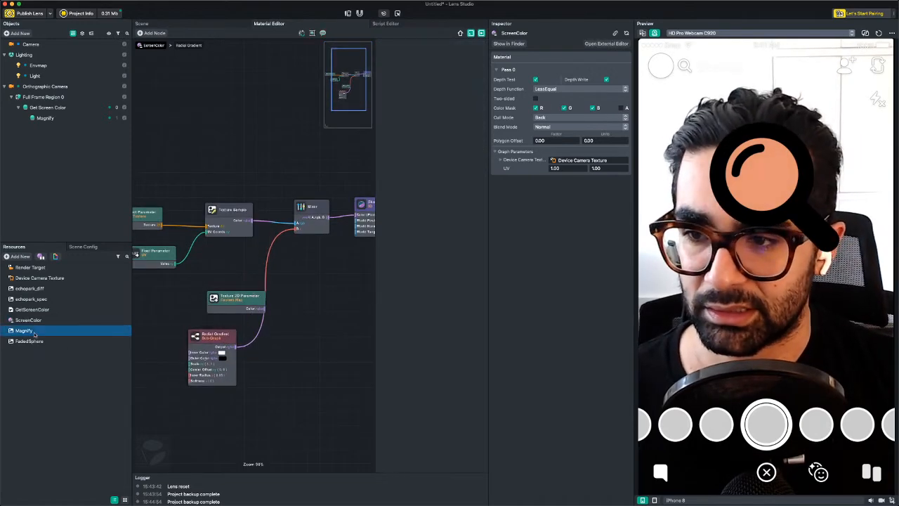
pyautogui.moveTo(248, 302); pyautogui.dragTo(194, 299)
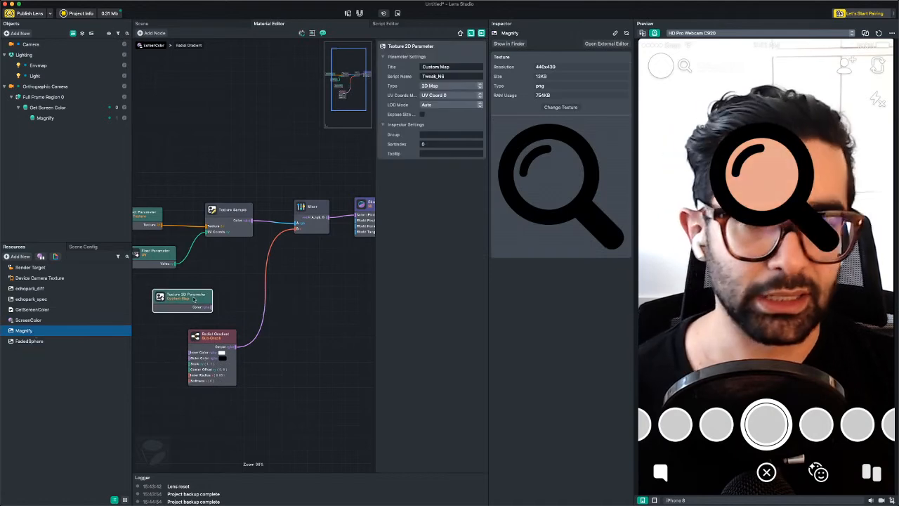
# Insert a One Minus node between the Radial Gradient output and the Mixer's input B, and test the inverted mask over the forehead
pyautogui.rightClick(301, 338)
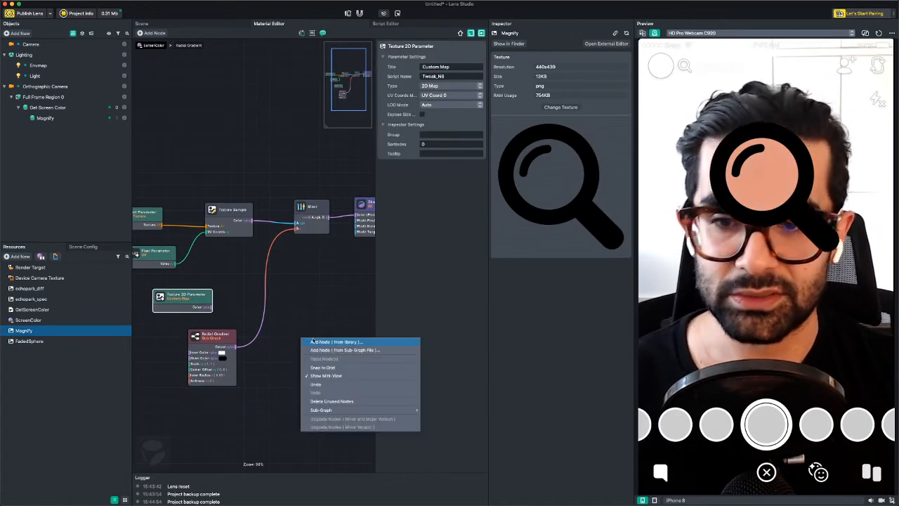
pyautogui.click(313, 343)
pyautogui.write('one')
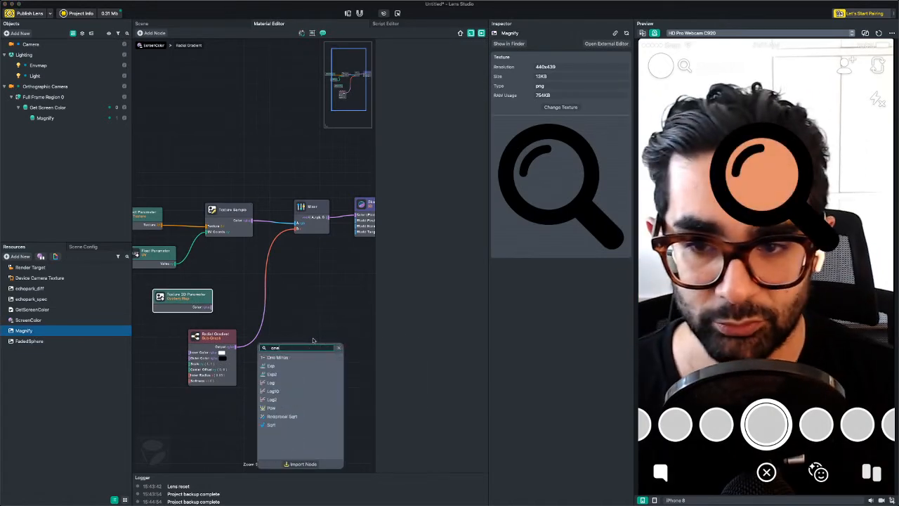
pyautogui.click(278, 356)
pyautogui.moveTo(319, 341); pyautogui.dragTo(261, 283)
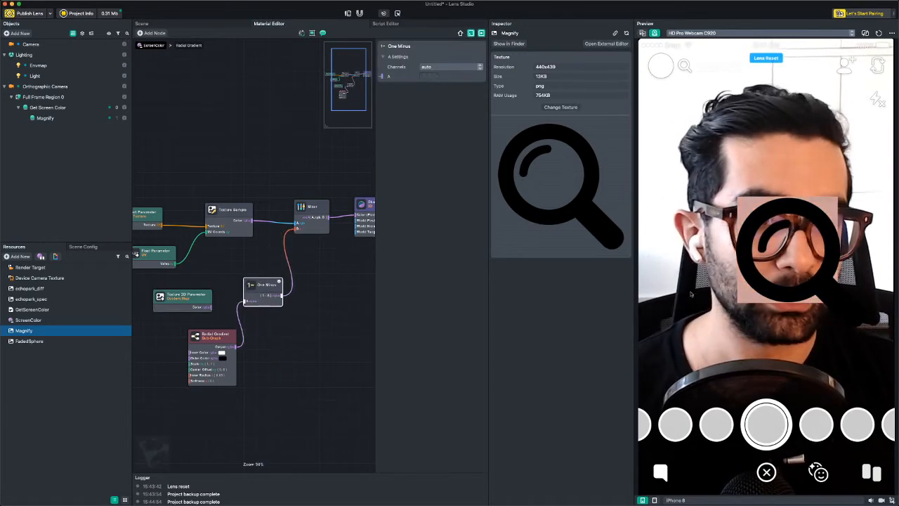
pyautogui.moveTo(815, 257); pyautogui.dragTo(762, 160)
pyautogui.moveTo(799, 183); pyautogui.dragTo(771, 168)
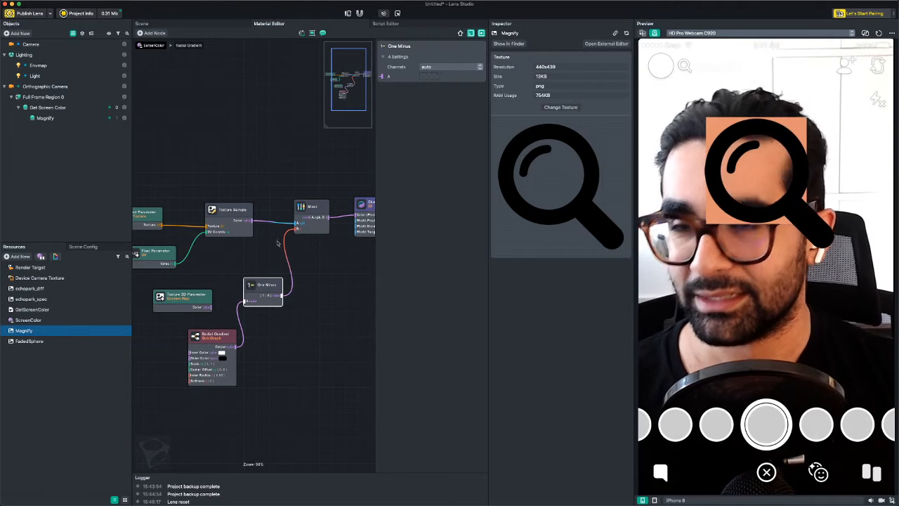
# Refresh the current lens size reading
pyautogui.click(115, 14)
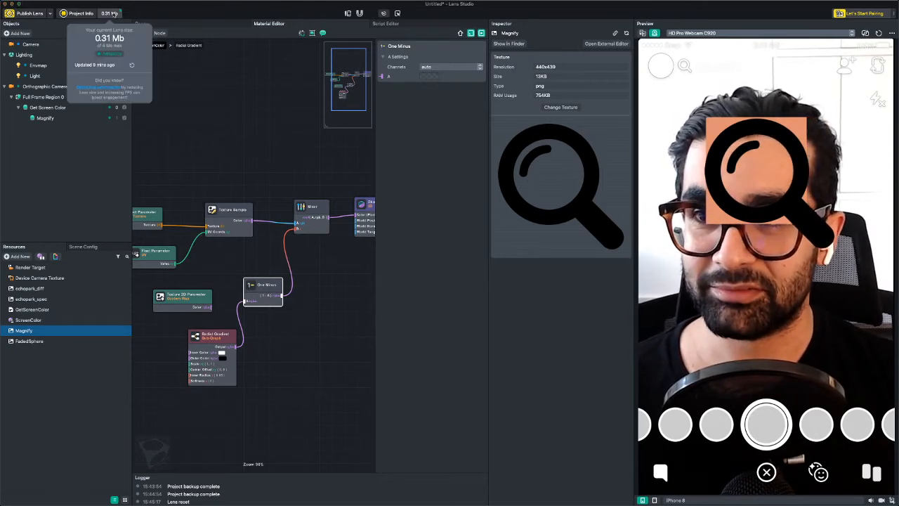
pyautogui.click(132, 65)
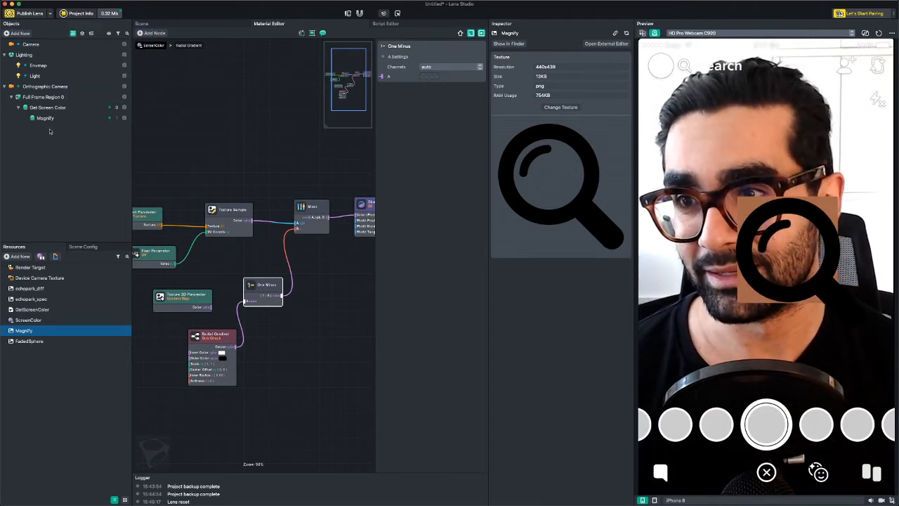
# Delete the unconnected Texture 2D Parameter node from the ScreenColor graph
pyautogui.click(171, 292)
pyautogui.press('BackSpace')
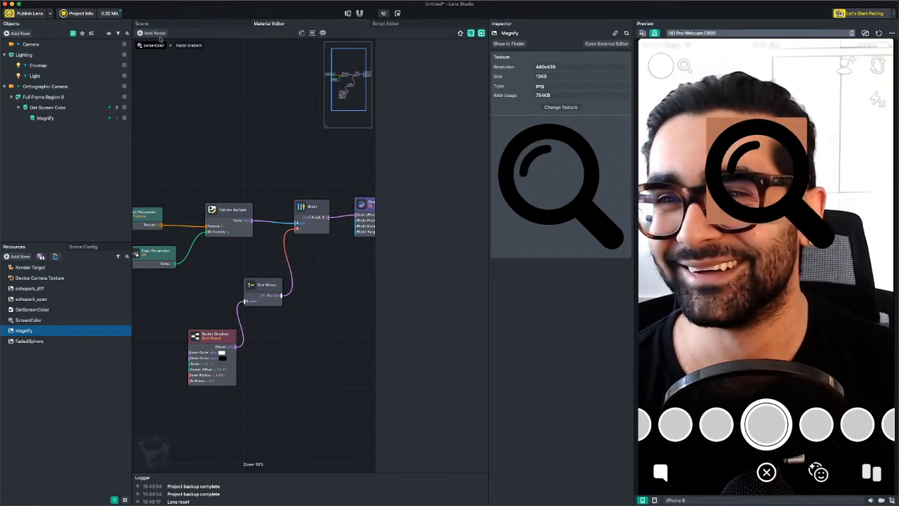
# Disable the Orthographic Camera object, and close the Finder window with the faded sphere search
pyautogui.click(65, 88)
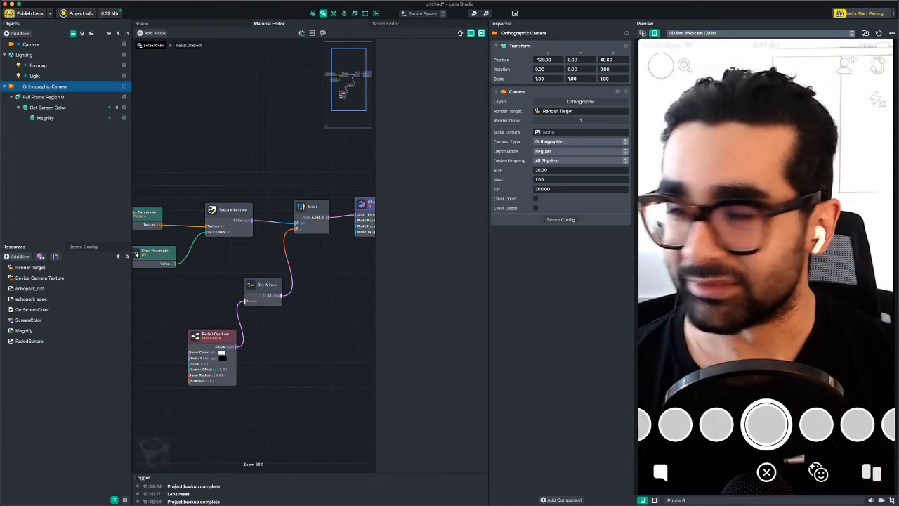
pyautogui.press('super+Tab')
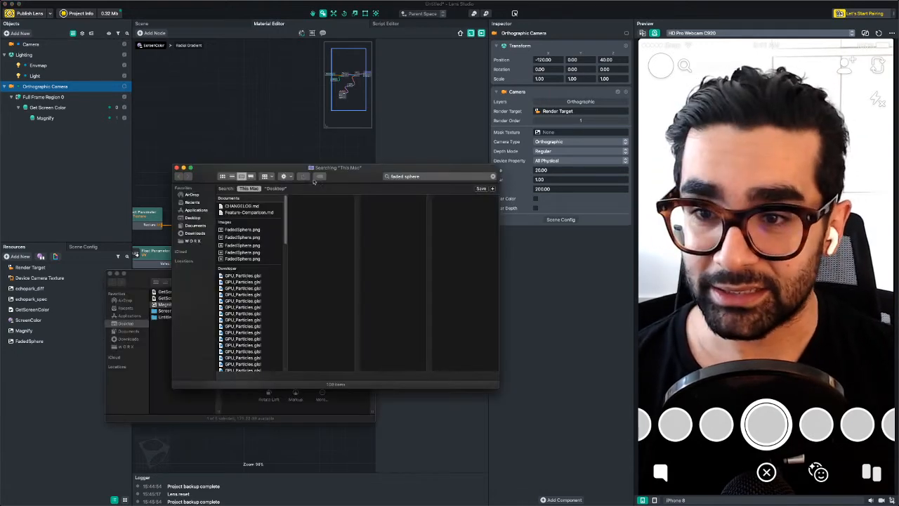
pyautogui.moveTo(312, 184); pyautogui.dragTo(180, 215)
pyautogui.press('super+w')
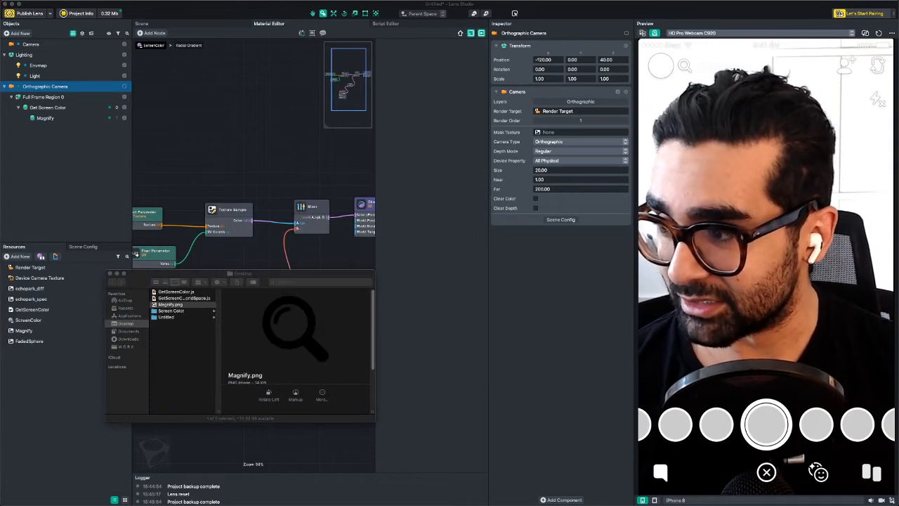
pyautogui.click(67, 194)
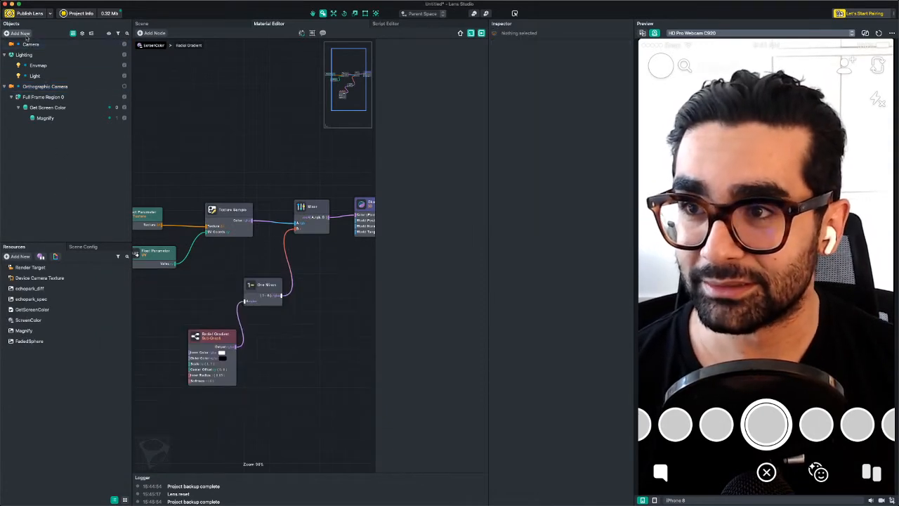
# Add a Head Binding to the scene and delete the default object nested under it
pyautogui.click(23, 34)
pyautogui.write('scr')
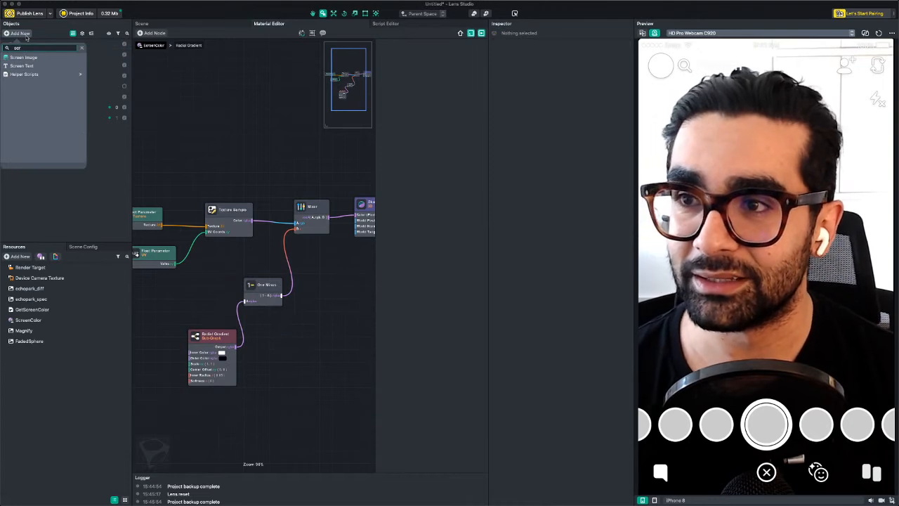
pyautogui.press('BackSpace')
pyautogui.press('BackSpace')
pyautogui.press('BackSpace')
pyautogui.write('head')
pyautogui.click(32, 57)
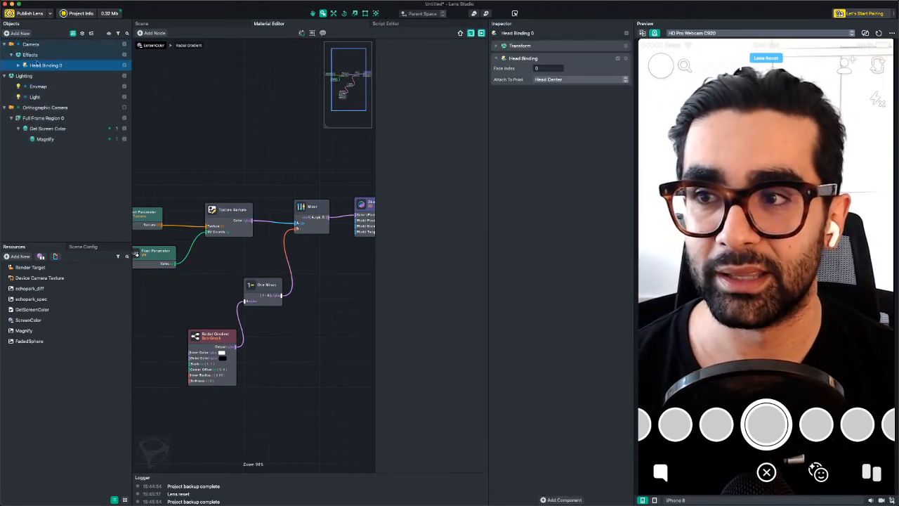
pyautogui.click(18, 65)
pyautogui.click(48, 75)
pyautogui.press('Delete')
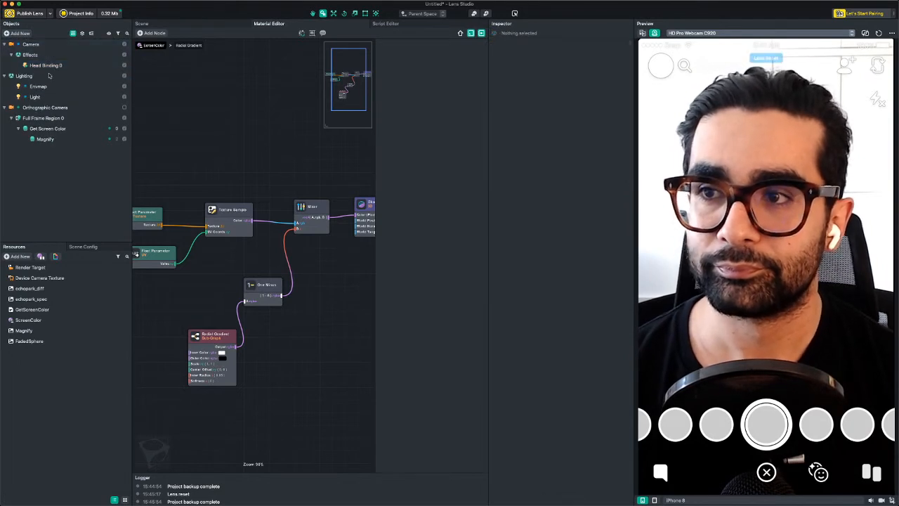
# Add a Sphere mesh as a child of the Head Binding
pyautogui.click(42, 65)
pyautogui.click(27, 33)
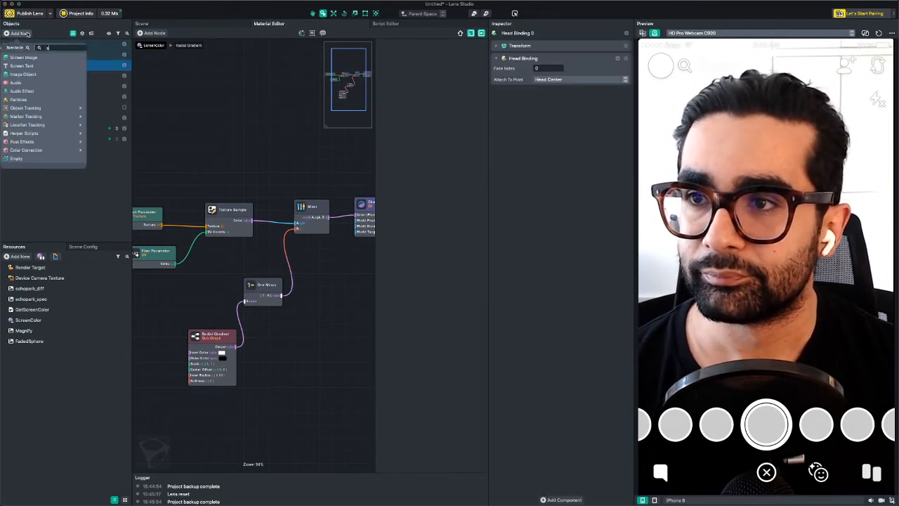
pyautogui.write('sphere')
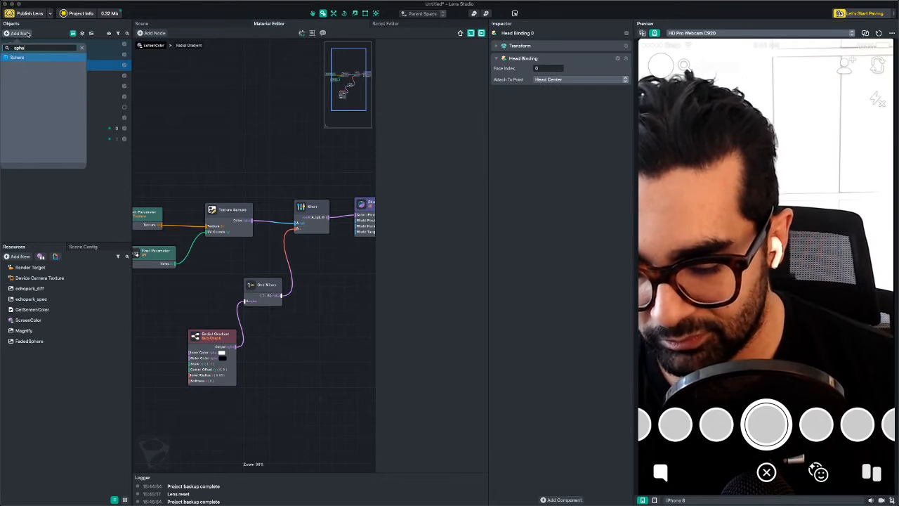
pyautogui.press('Return')
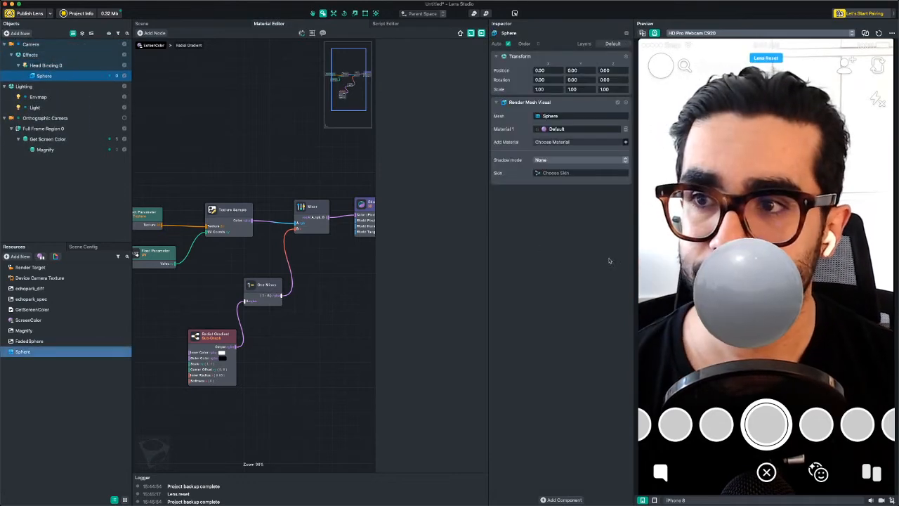
# Show the 3D scene and set the Head Binding's attachment point to Left Eye
pyautogui.click(180, 25)
pyautogui.scroll(4, 268, 264)
pyautogui.scroll(5, 268, 264)
pyautogui.moveTo(268, 264); pyautogui.dragTo(337, 309, button='right')
pyautogui.click(46, 65)
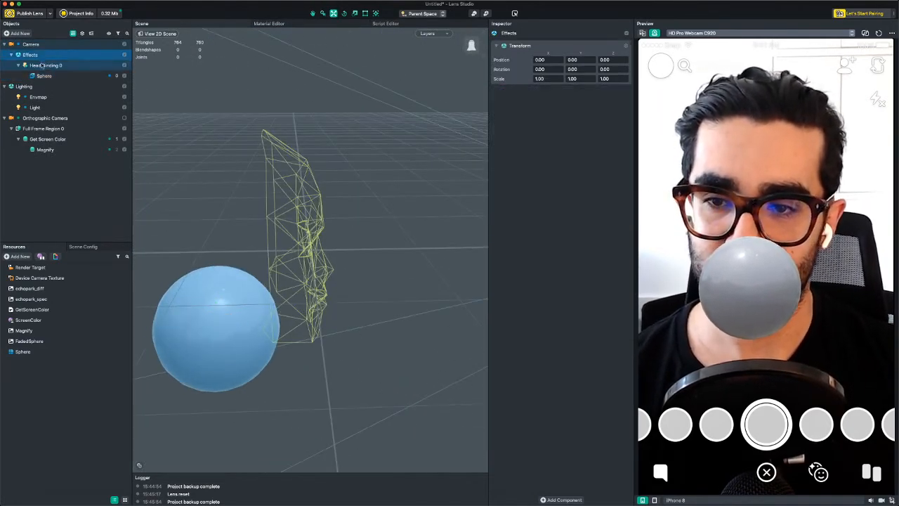
pyautogui.click(559, 80)
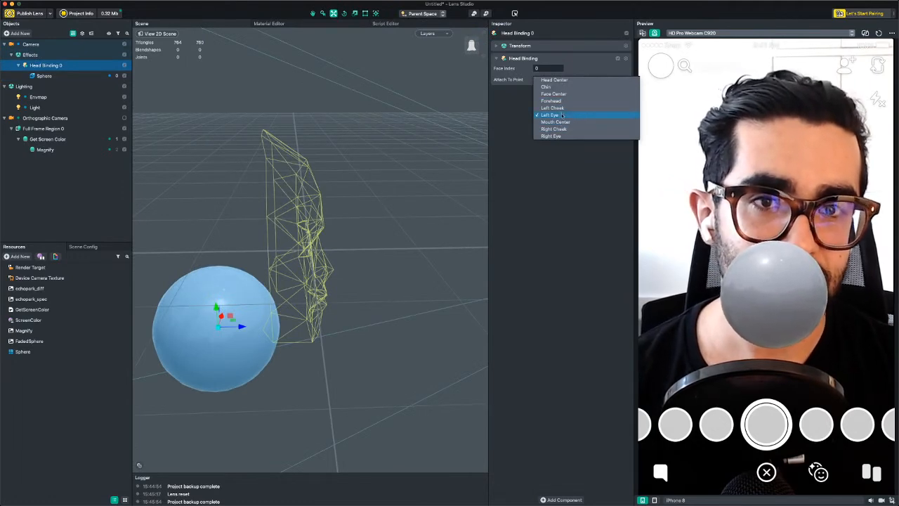
pyautogui.click(560, 118)
# Scale the Head Binding down so its sphere is only about the size of the face model's eye
pyautogui.keyDown('alt'); pyautogui.moveTo(414, 215); pyautogui.dragTo(266, 242); pyautogui.keyUp('alt')
pyautogui.press('e')
pyautogui.press('r')
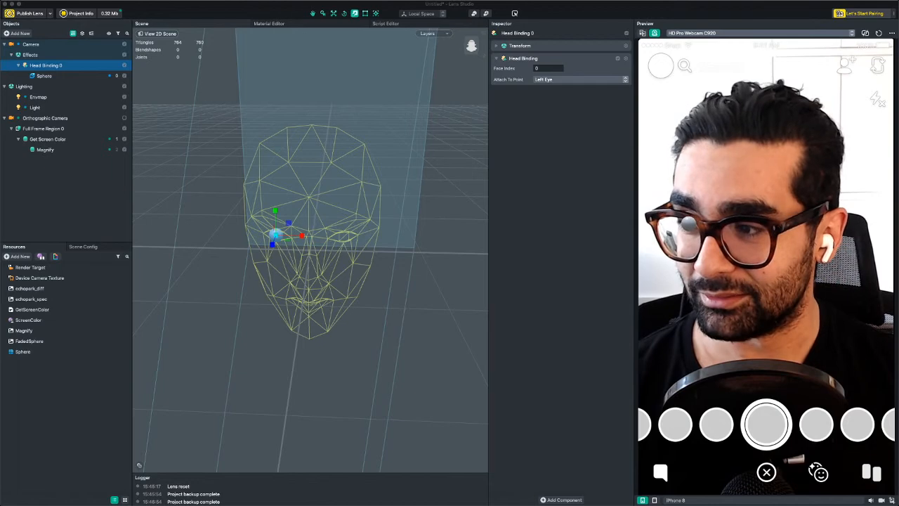
# Import the GetScreenColorWorldSpace script into the resources and open its code
pyautogui.moveTo(160, 395); pyautogui.dragTo(79, 395)
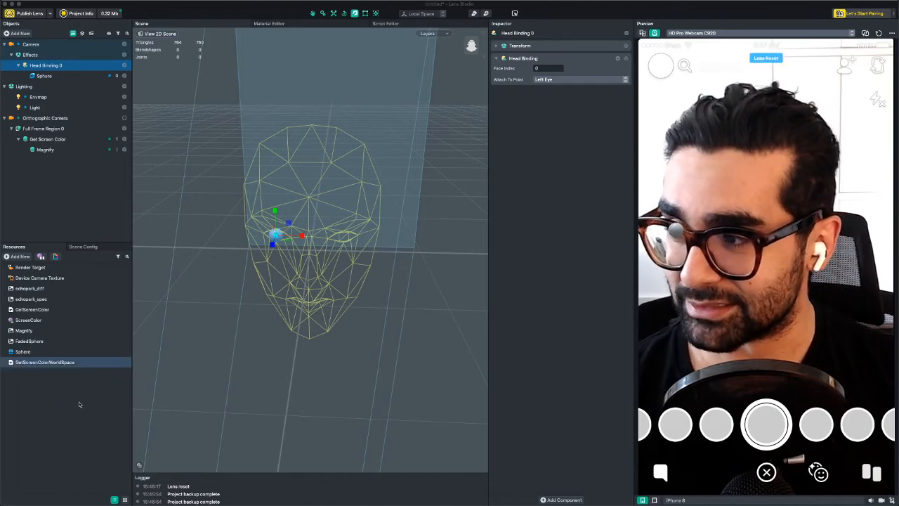
pyautogui.scroll(-1, 165, 273)
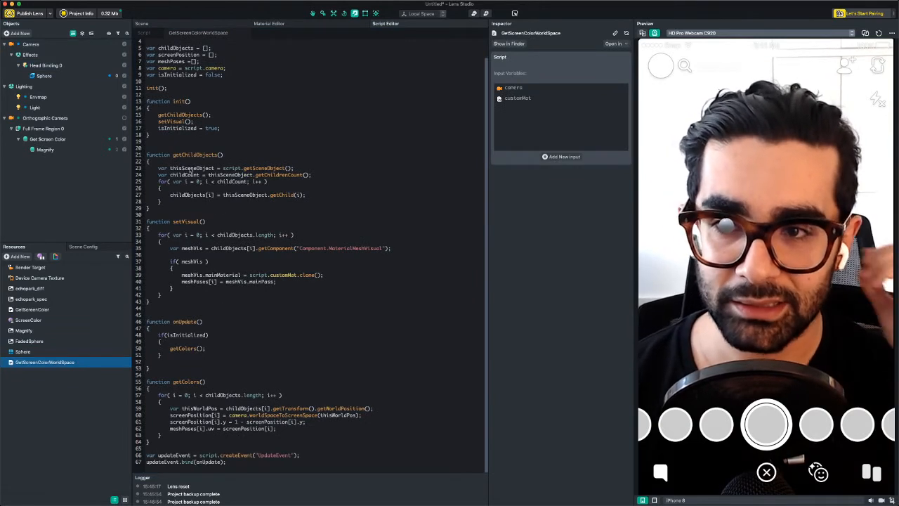
pyautogui.click(45, 65)
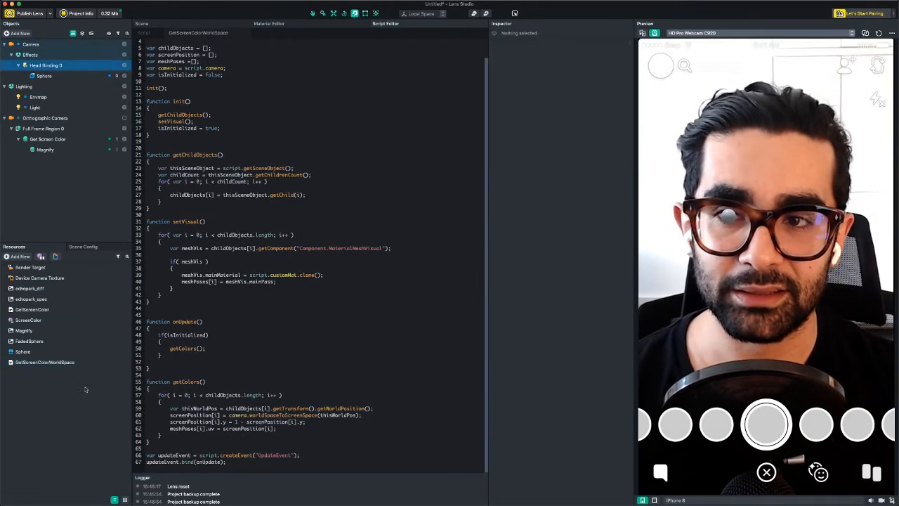
pyautogui.click(49, 363)
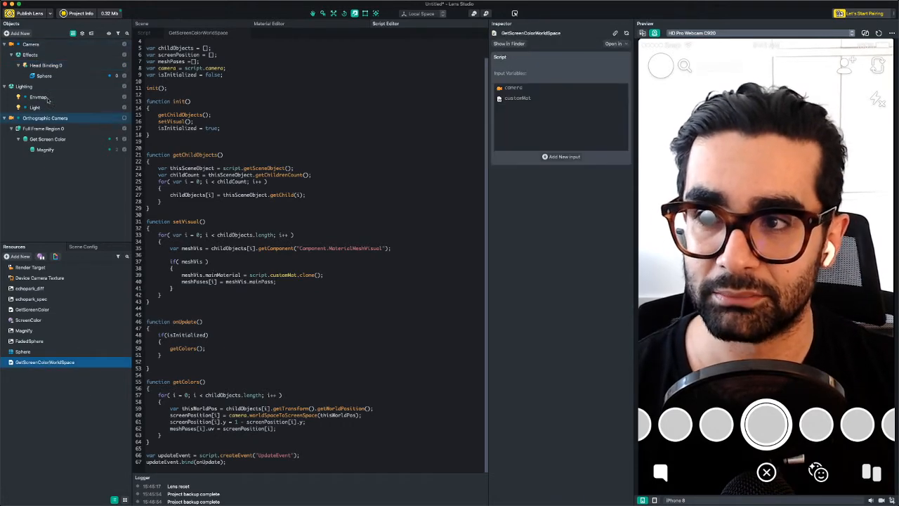
# Attach GetScreenColorWorldSpace to the Head Binding, with Camera as its camera input and ScreenColor as its custom material
pyautogui.click(45, 64)
pyautogui.moveTo(581, 215); pyautogui.dragTo(602, 187)
pyautogui.moveTo(23, 44); pyautogui.dragTo(566, 150)
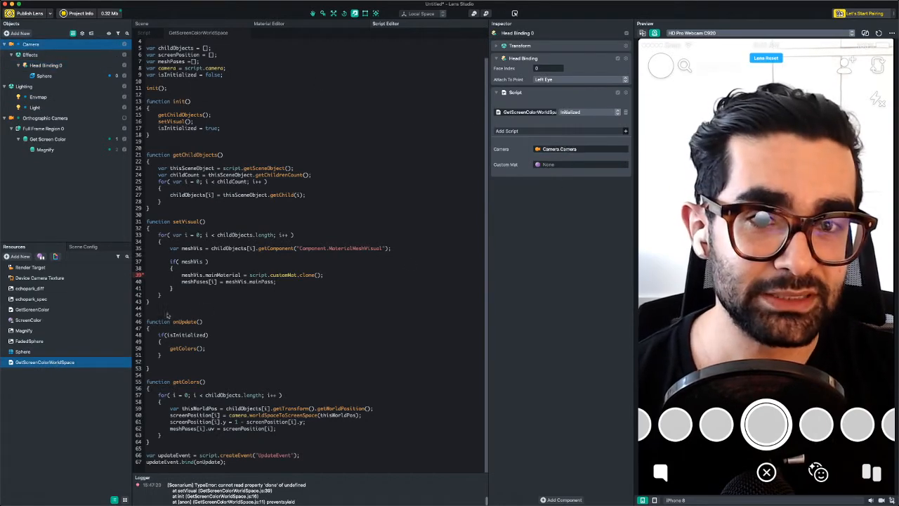
pyautogui.moveTo(28, 320); pyautogui.dragTo(571, 165)
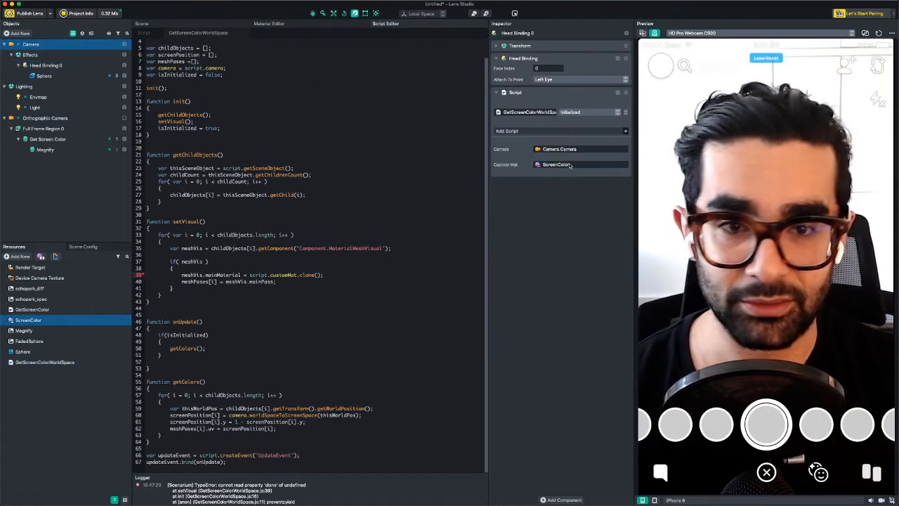
# In the ScreenColor graph, connect the Texture Sample colour directly to the Shader and move the Mixer node aside
pyautogui.doubleClick(29, 320)
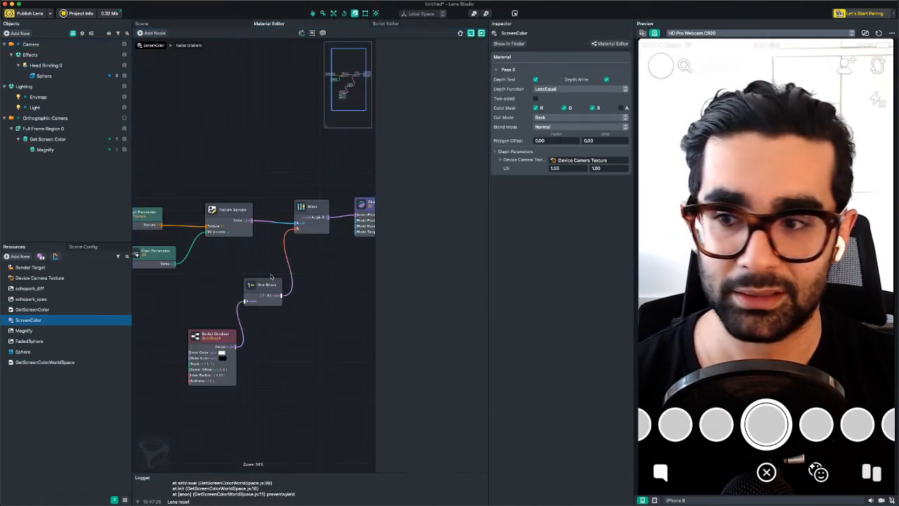
pyautogui.moveTo(312, 207); pyautogui.dragTo(312, 272)
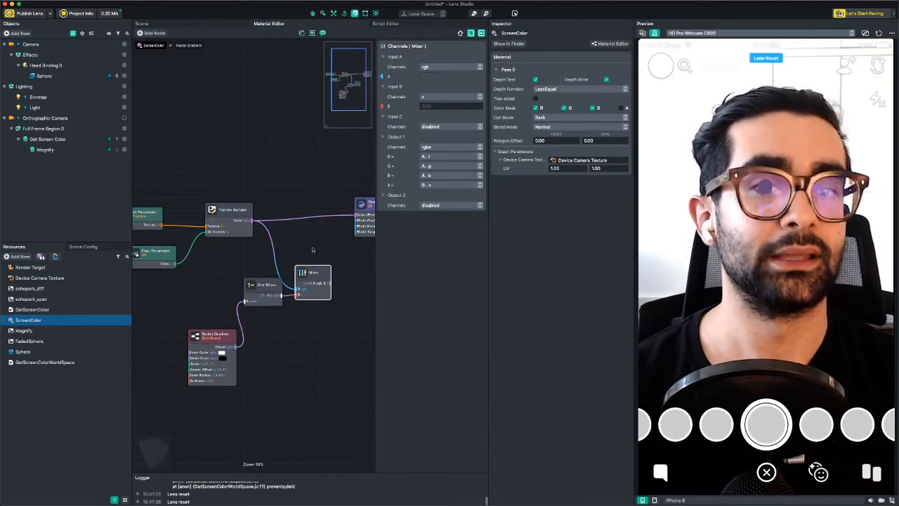
# Examine the getColors loop in GetScreenColorWorldSpace, especially its world-space to screen-space conversion
pyautogui.click(48, 74)
pyautogui.click(49, 65)
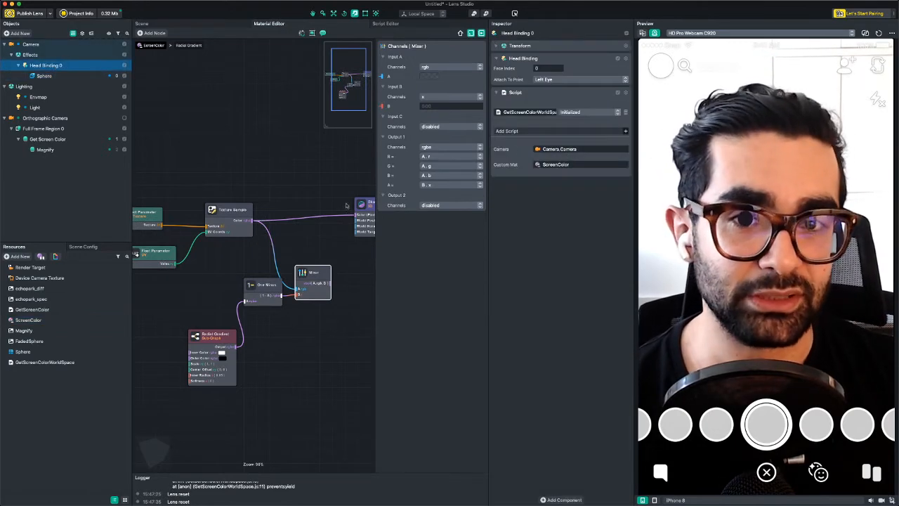
pyautogui.doubleClick(44, 361)
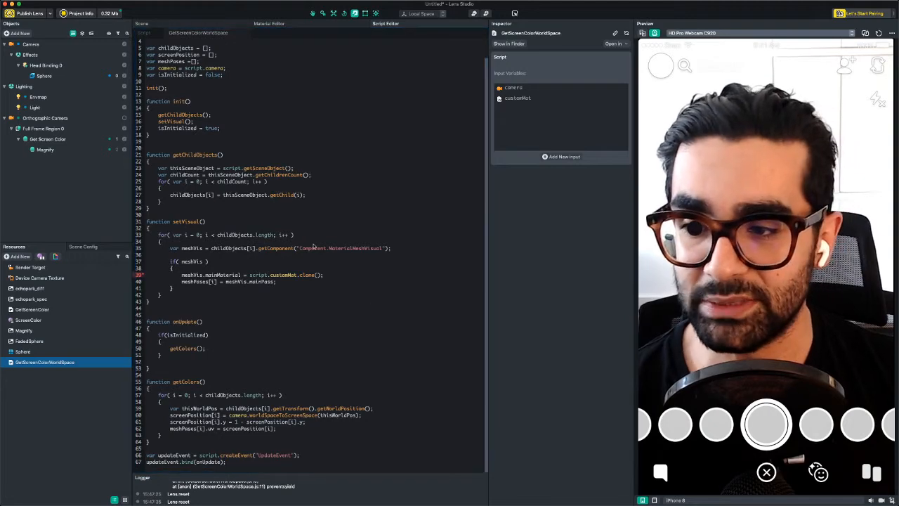
pyautogui.click(307, 396)
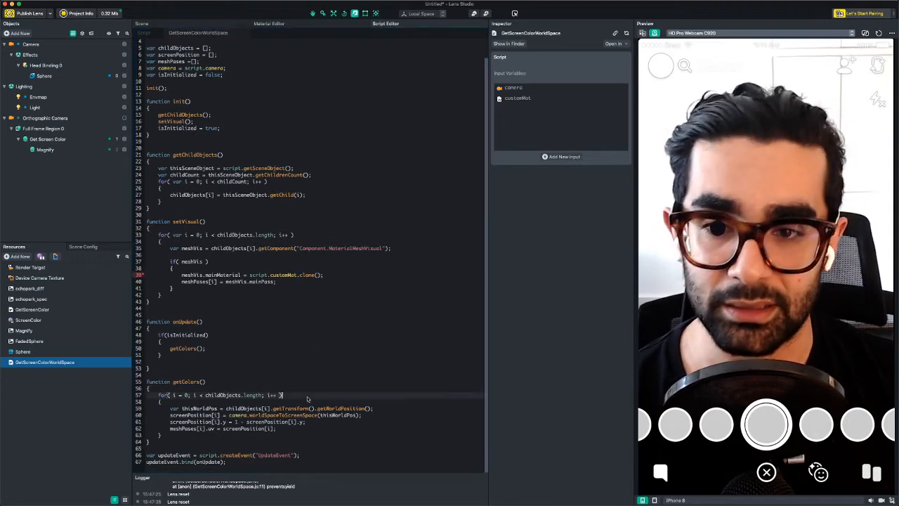
pyautogui.moveTo(229, 416); pyautogui.dragTo(309, 415)
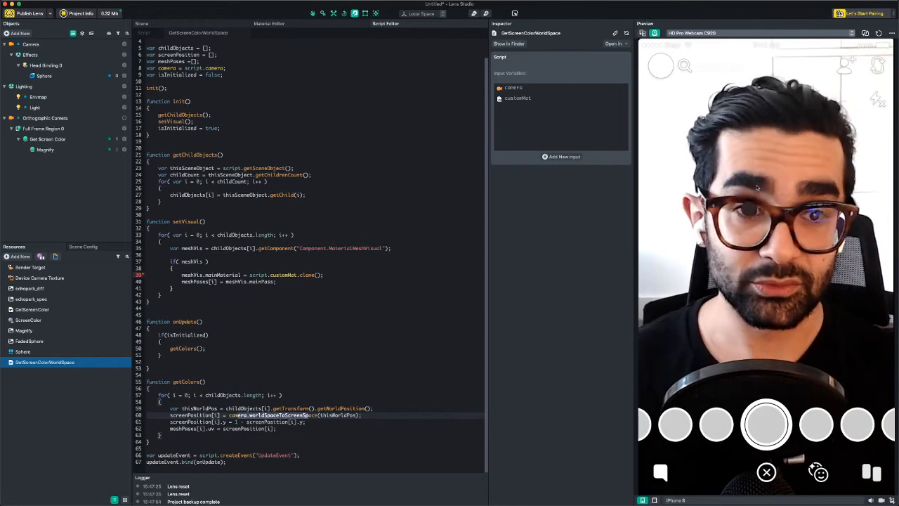
# Duplicate the sphere and move the copy above the opposite eye, at about X 58 and Y 23
pyautogui.click(44, 75)
pyautogui.press('super+d')
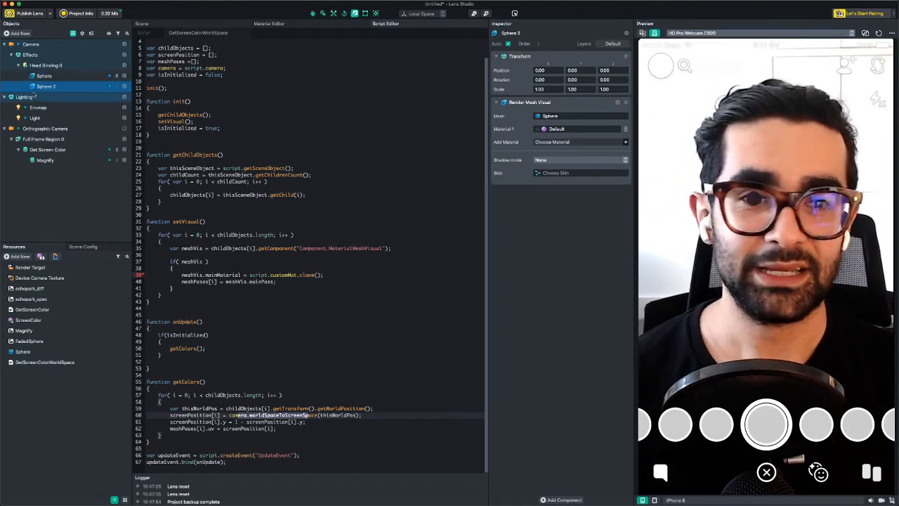
pyautogui.click(164, 27)
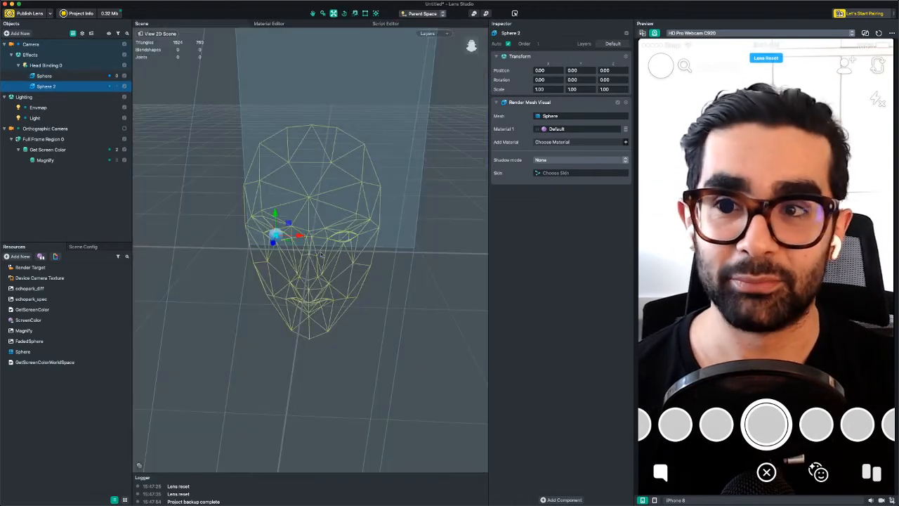
pyautogui.moveTo(299, 235); pyautogui.dragTo(337, 189)
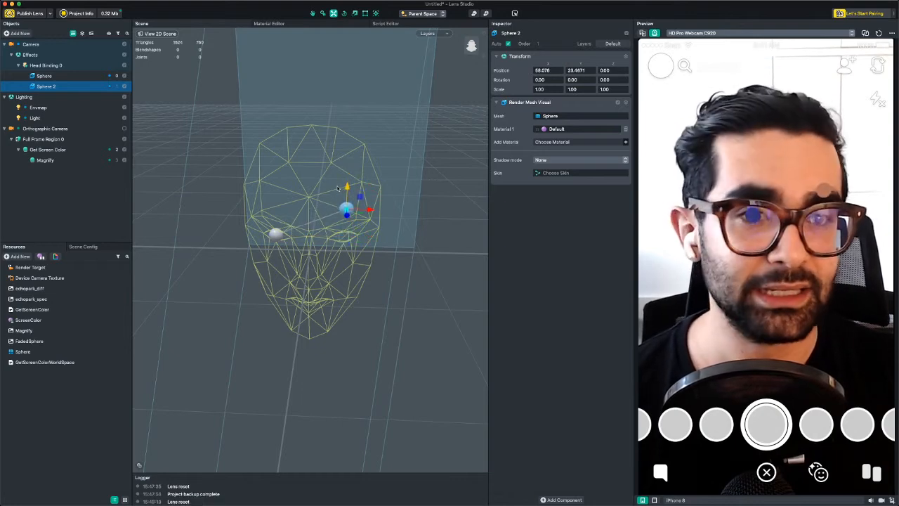
# Duplicate the sphere three more times, placing two copies along the brows and one over the opposite eye at about X 55, Y -4
pyautogui.press('super+d')
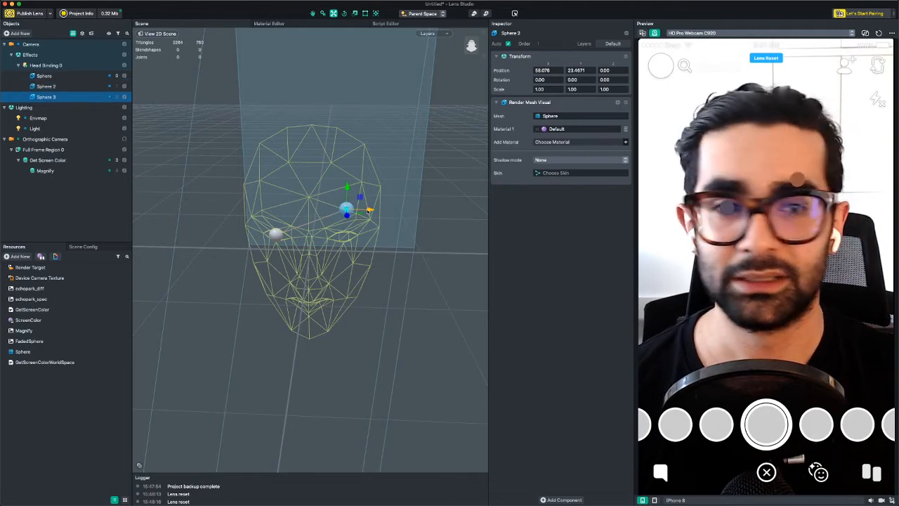
pyautogui.moveTo(372, 214); pyautogui.dragTo(332, 217)
pyautogui.press('super+d')
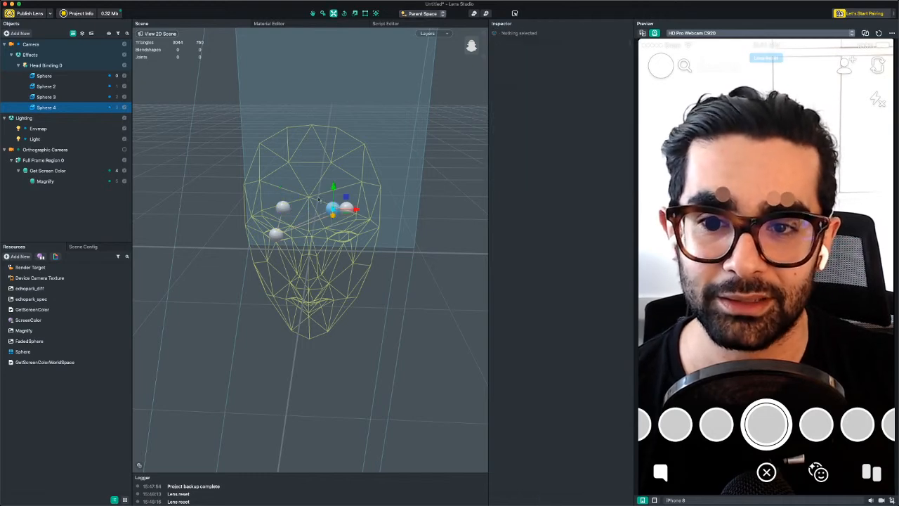
pyautogui.press('super+d')
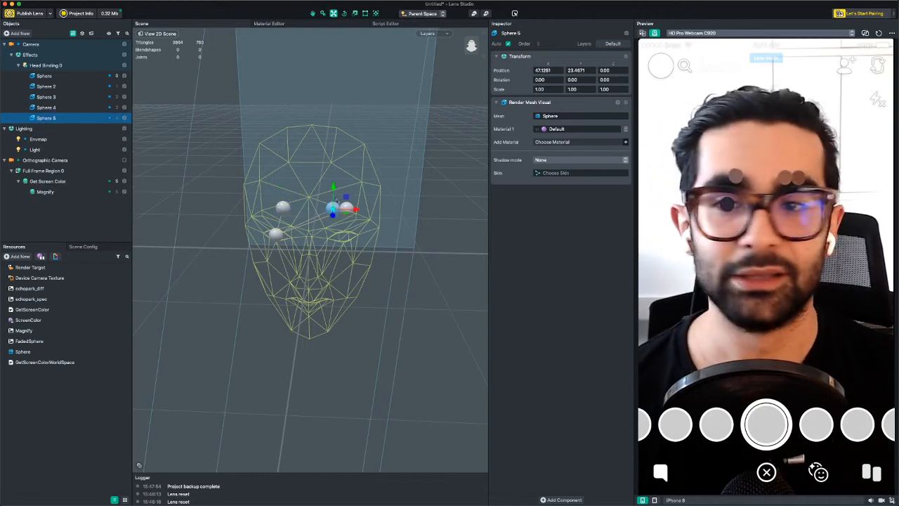
pyautogui.moveTo(334, 191); pyautogui.dragTo(366, 240)
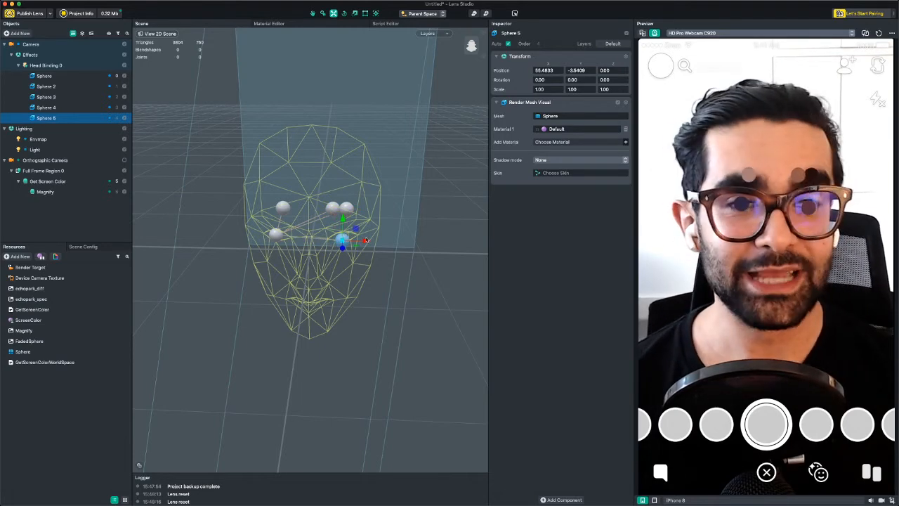
# Insert a PBR lighting node between the Texture Sample and the Shader in the ScreenColor graph, with its roughness set to 1
pyautogui.doubleClick(103, 320)
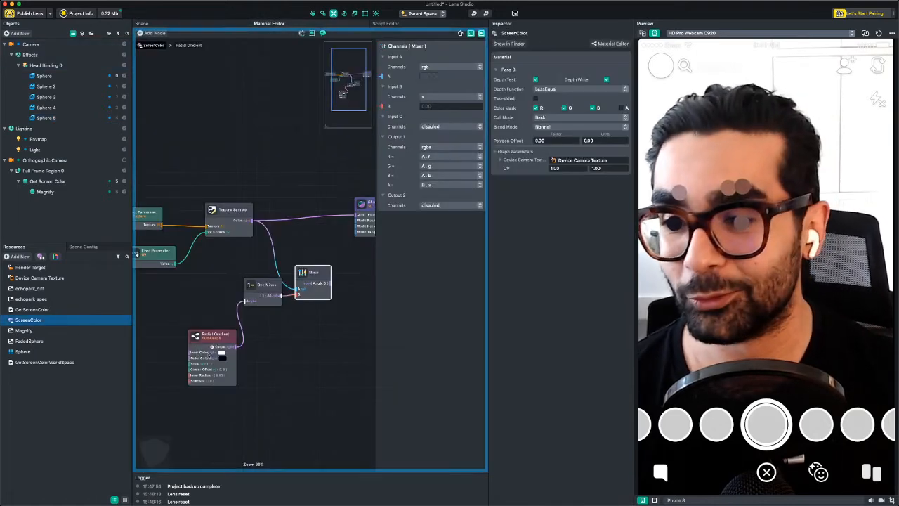
pyautogui.moveTo(300, 372); pyautogui.dragTo(240, 364, button='middle')
pyautogui.moveTo(316, 200); pyautogui.dragTo(359, 199)
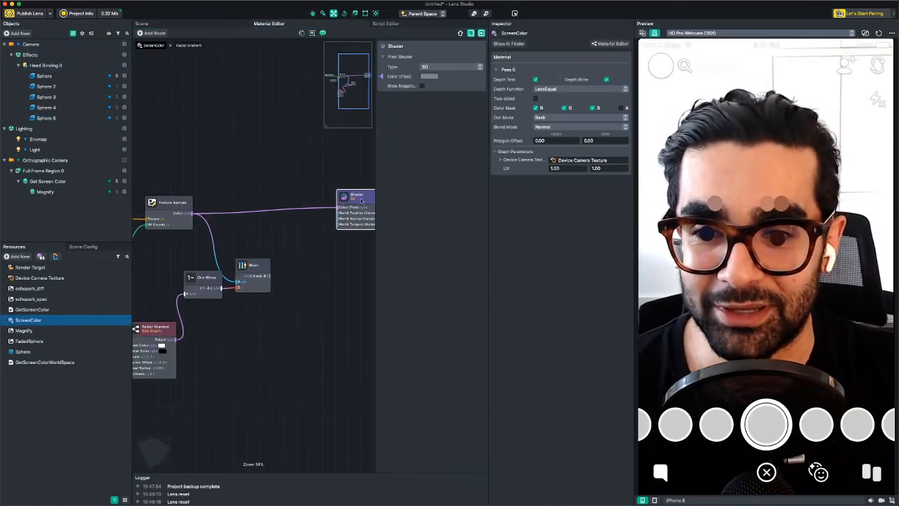
pyautogui.rightClick(321, 283)
pyautogui.click(336, 287)
pyautogui.write('pbr')
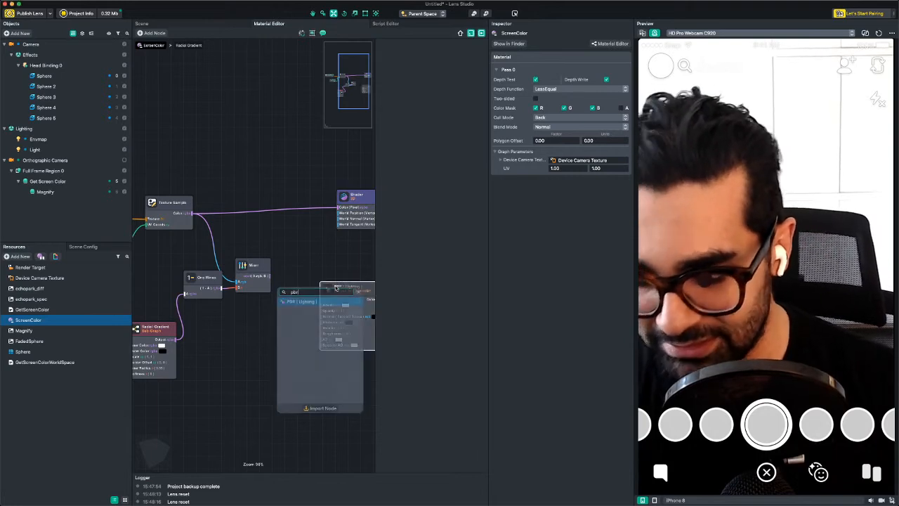
pyautogui.press('Return')
pyautogui.moveTo(336, 286); pyautogui.dragTo(264, 189)
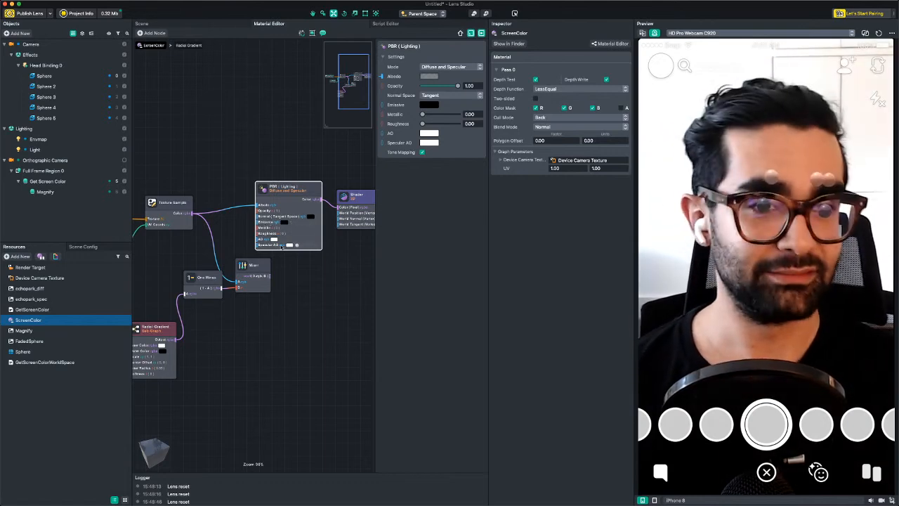
pyautogui.moveTo(422, 114); pyautogui.dragTo(458, 124)
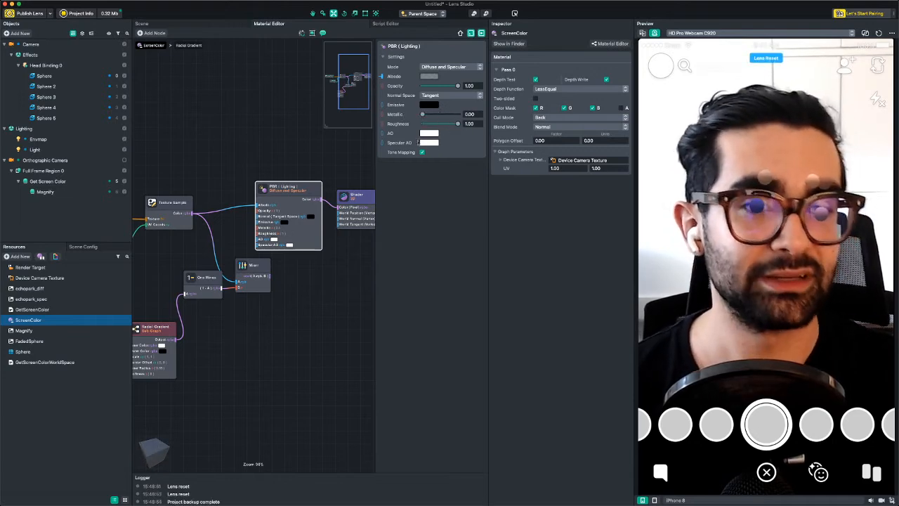
# Reconnect the Texture Sample colour directly to the Shader and move the PBR node below the Mixer
pyautogui.moveTo(195, 217); pyautogui.dragTo(338, 207)
pyautogui.moveTo(280, 188); pyautogui.dragTo(288, 309)
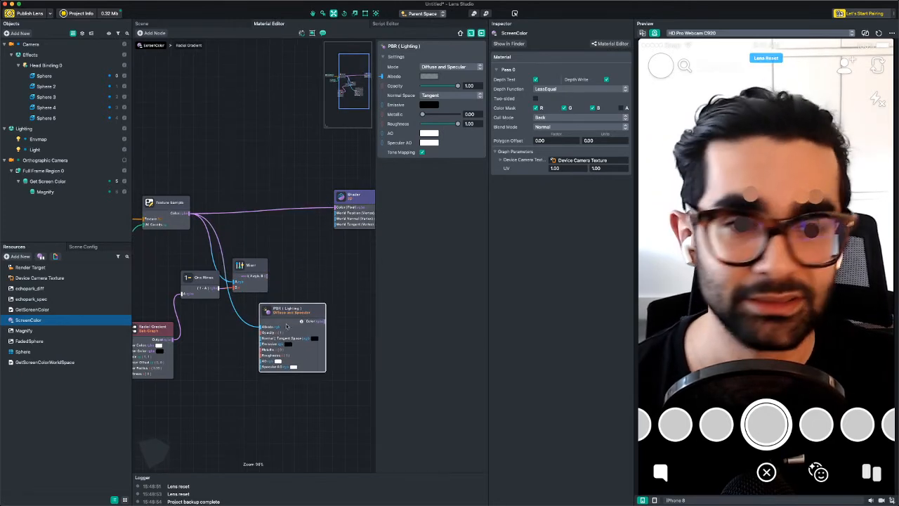
# Duplicate Sphere 5 in the scene and place the copy on the nose of the face model
pyautogui.click(69, 118)
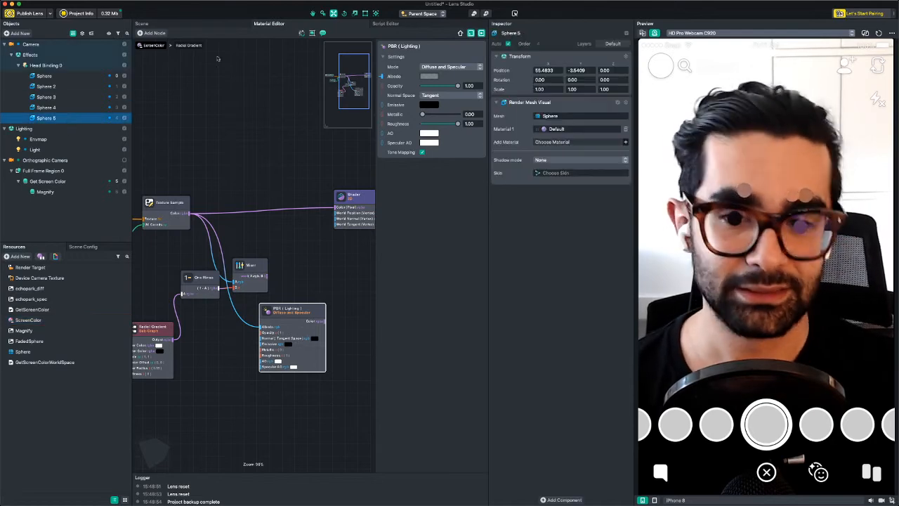
pyautogui.click(179, 23)
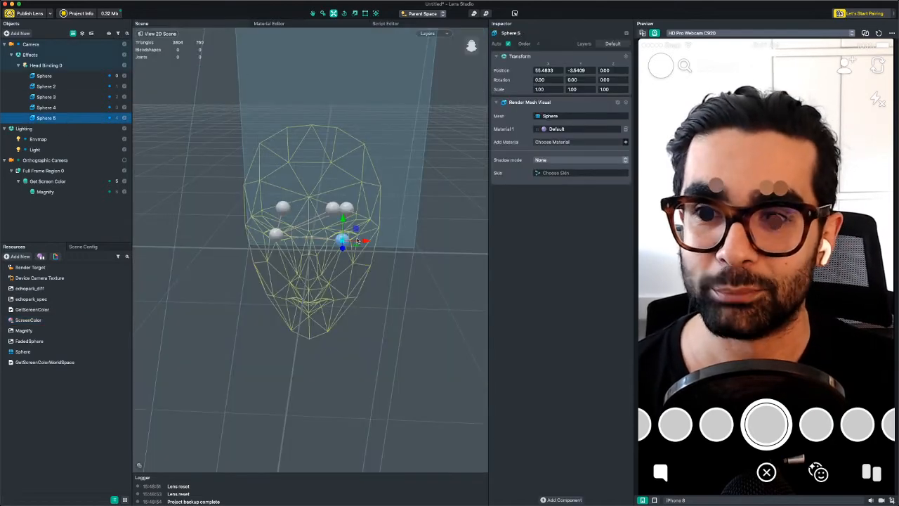
pyautogui.press('super+d')
pyautogui.moveTo(357, 241); pyautogui.dragTo(305, 305)
pyautogui.moveTo(351, 302); pyautogui.dragTo(288, 265, button='right')
pyautogui.moveTo(288, 265); pyautogui.dragTo(324, 300)
# Duplicate the sphere three more times and spread the copies in a row under the nose and across both cheeks
pyautogui.press('super+d')
pyautogui.press('super+d')
pyautogui.moveTo(324, 301); pyautogui.dragTo(369, 287, button='right')
pyautogui.press('super+d')
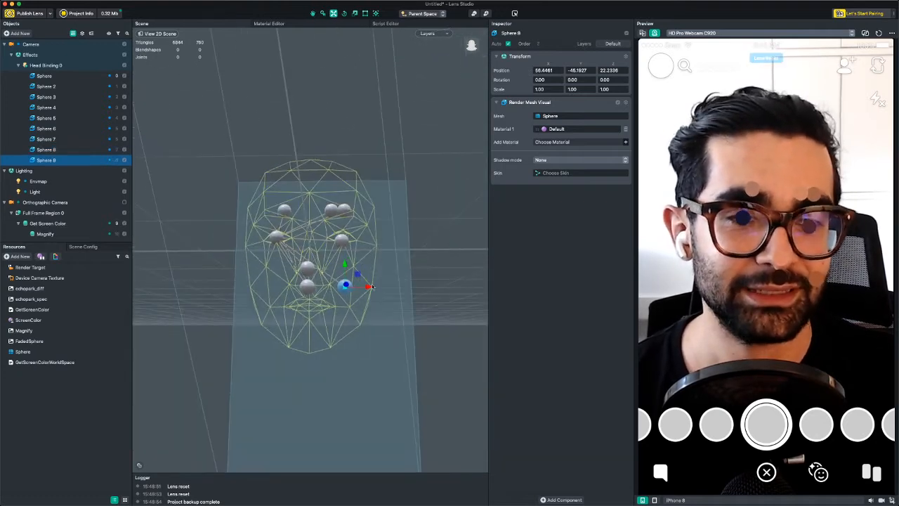
pyautogui.moveTo(370, 286); pyautogui.dragTo(299, 291)
# Delete Sphere 2 from the brow and move the neighbouring Sphere 4 outward above the eye
pyautogui.click(341, 213)
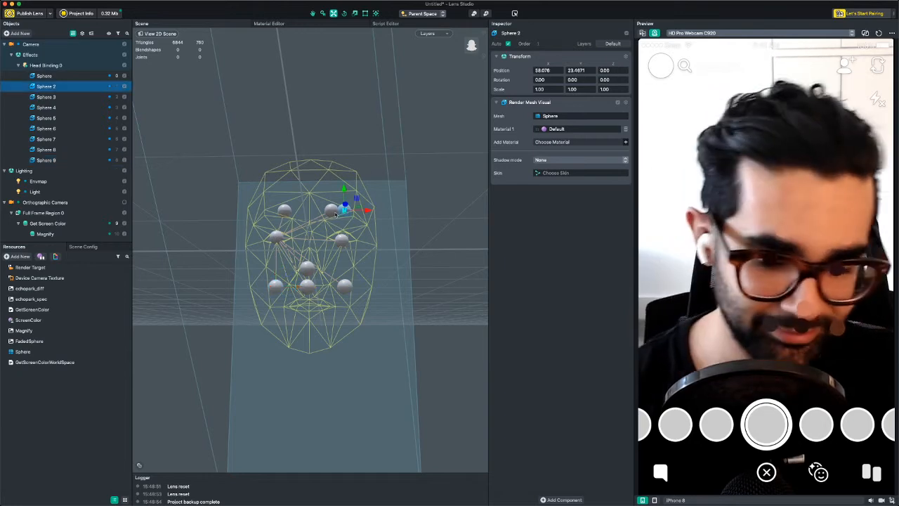
pyautogui.press('Delete')
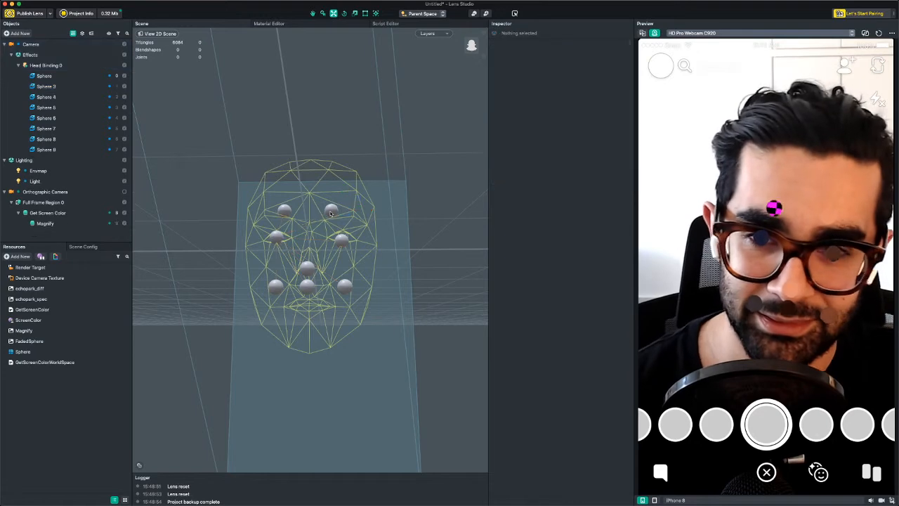
pyautogui.click(331, 210)
pyautogui.moveTo(357, 211); pyautogui.dragTo(364, 213)
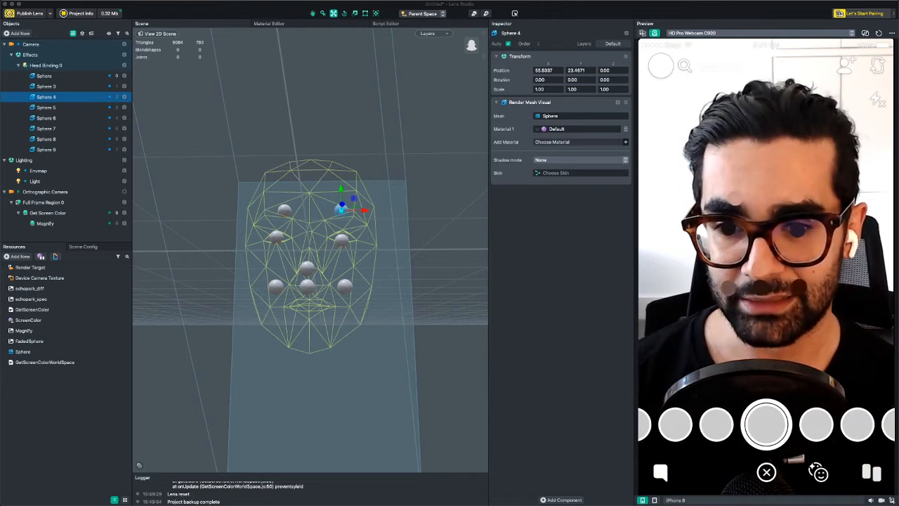
# Switch to the browser, open the Lens Studio community forum in an enlarged window and choose the General topic
pyautogui.press('super+Tab')
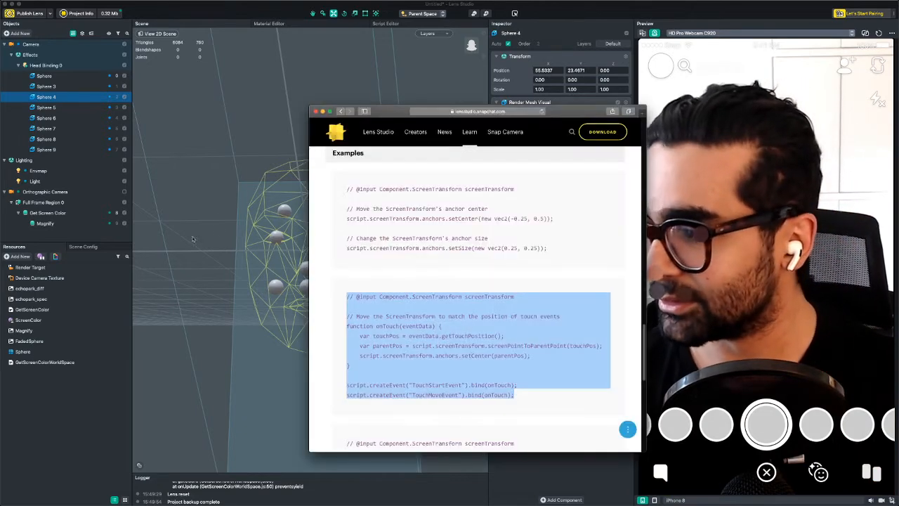
pyautogui.moveTo(469, 133)
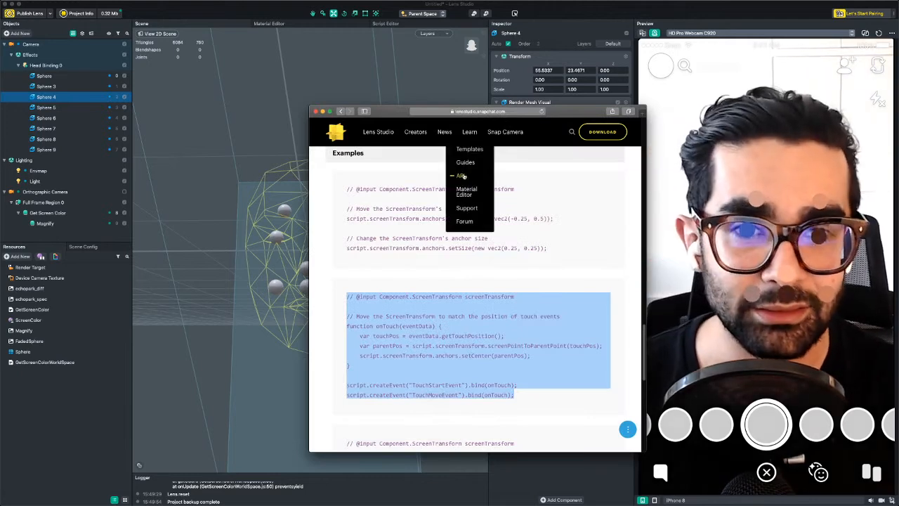
pyautogui.click(469, 222)
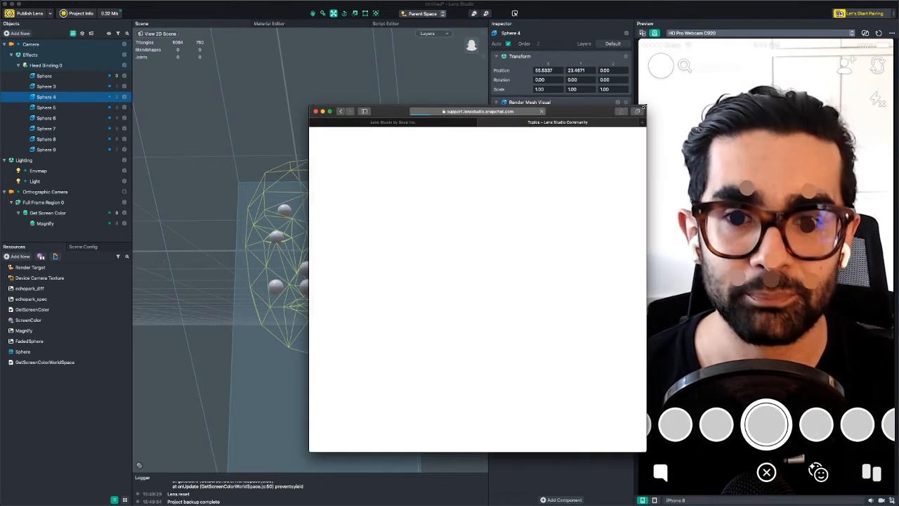
pyautogui.keyDown('alt'); pyautogui.moveTo(646, 106); pyautogui.dragTo(736, 53); pyautogui.keyUp('alt')
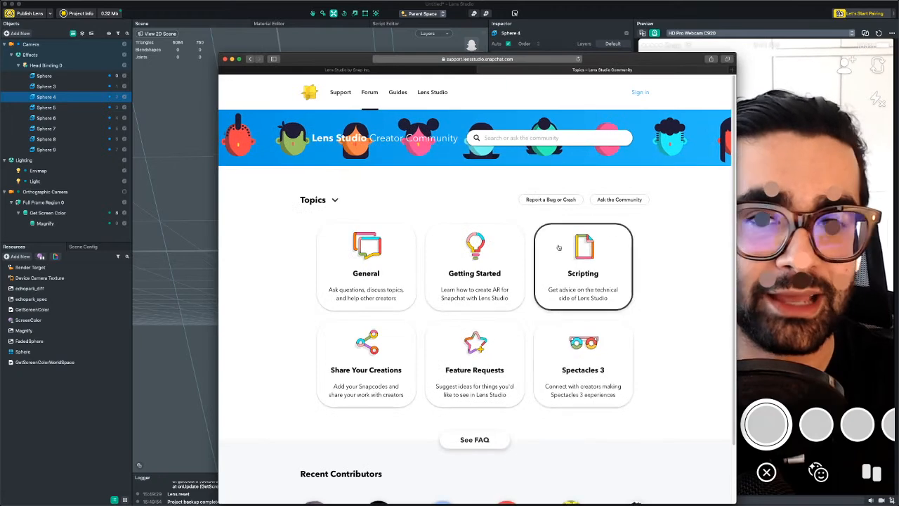
pyautogui.click(408, 254)
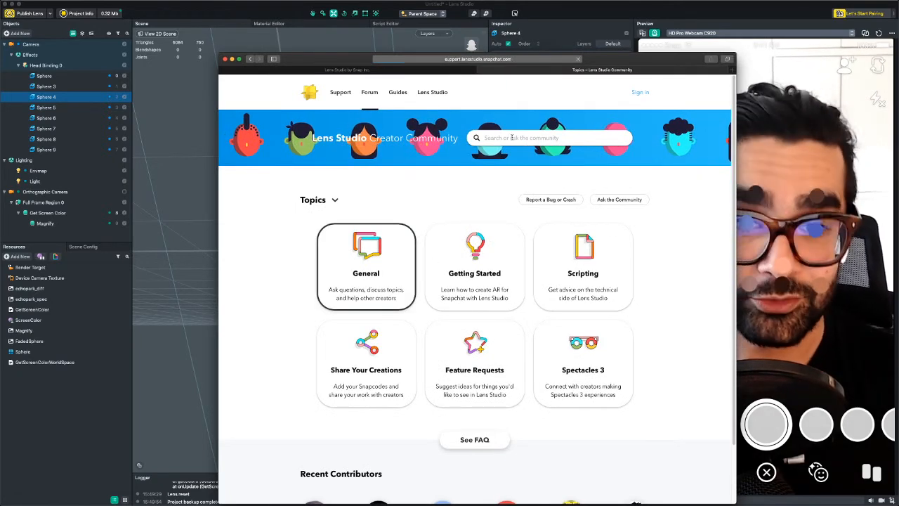